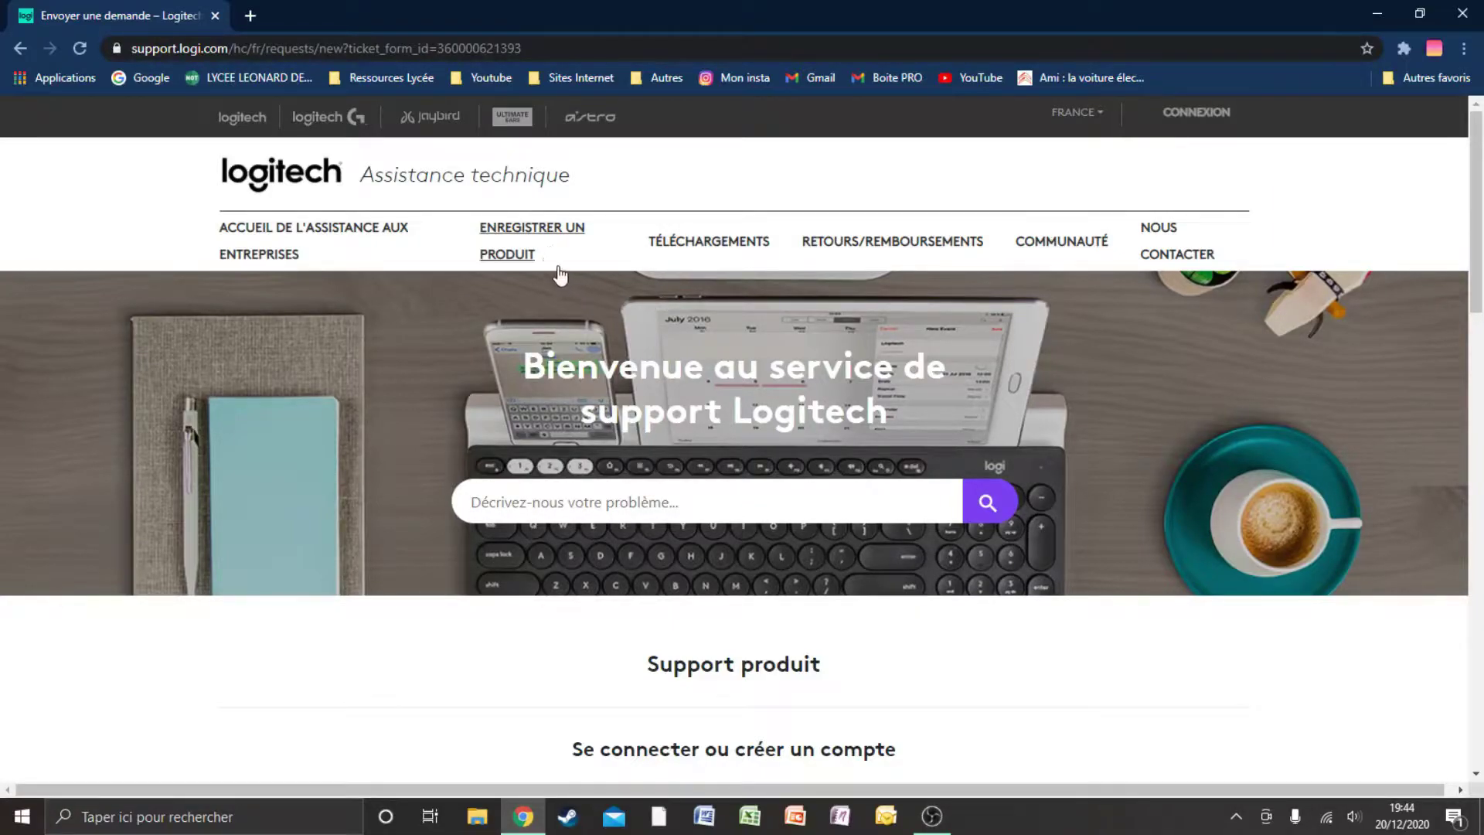
- Open product registration on the Logitech support site and sign in with the Google account
click(545, 230)
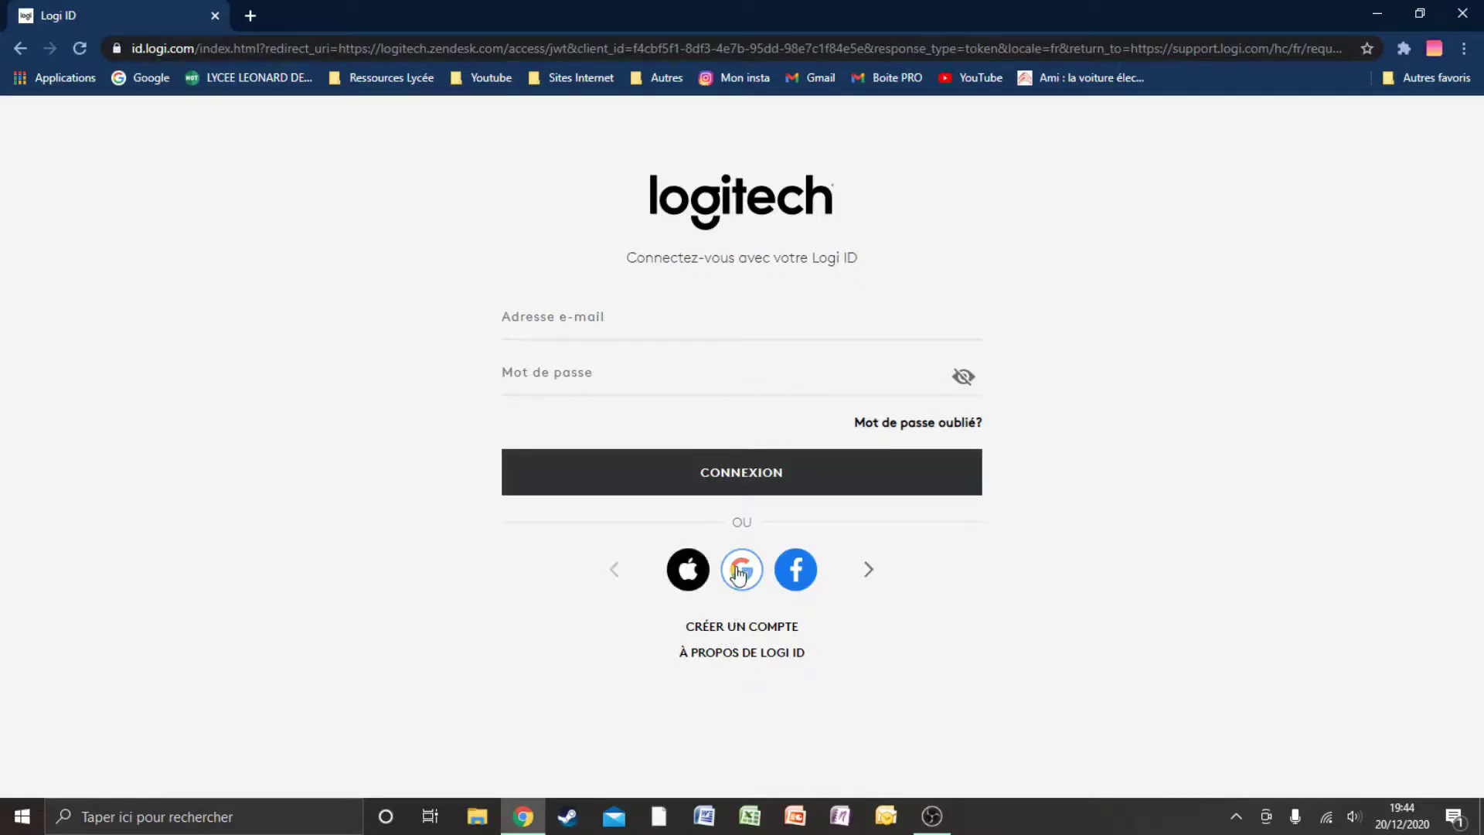
click(864, 576)
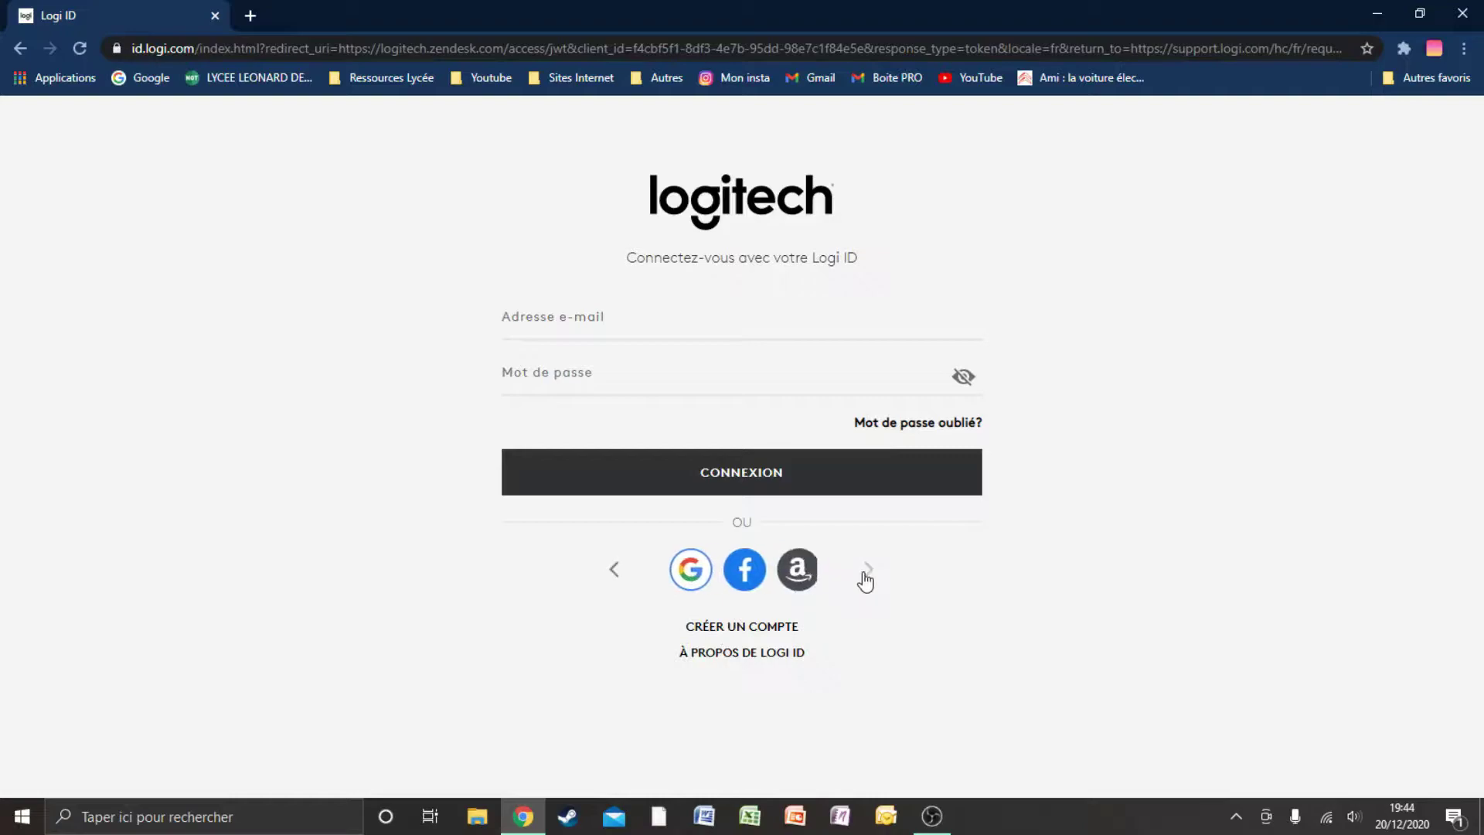
click(614, 566)
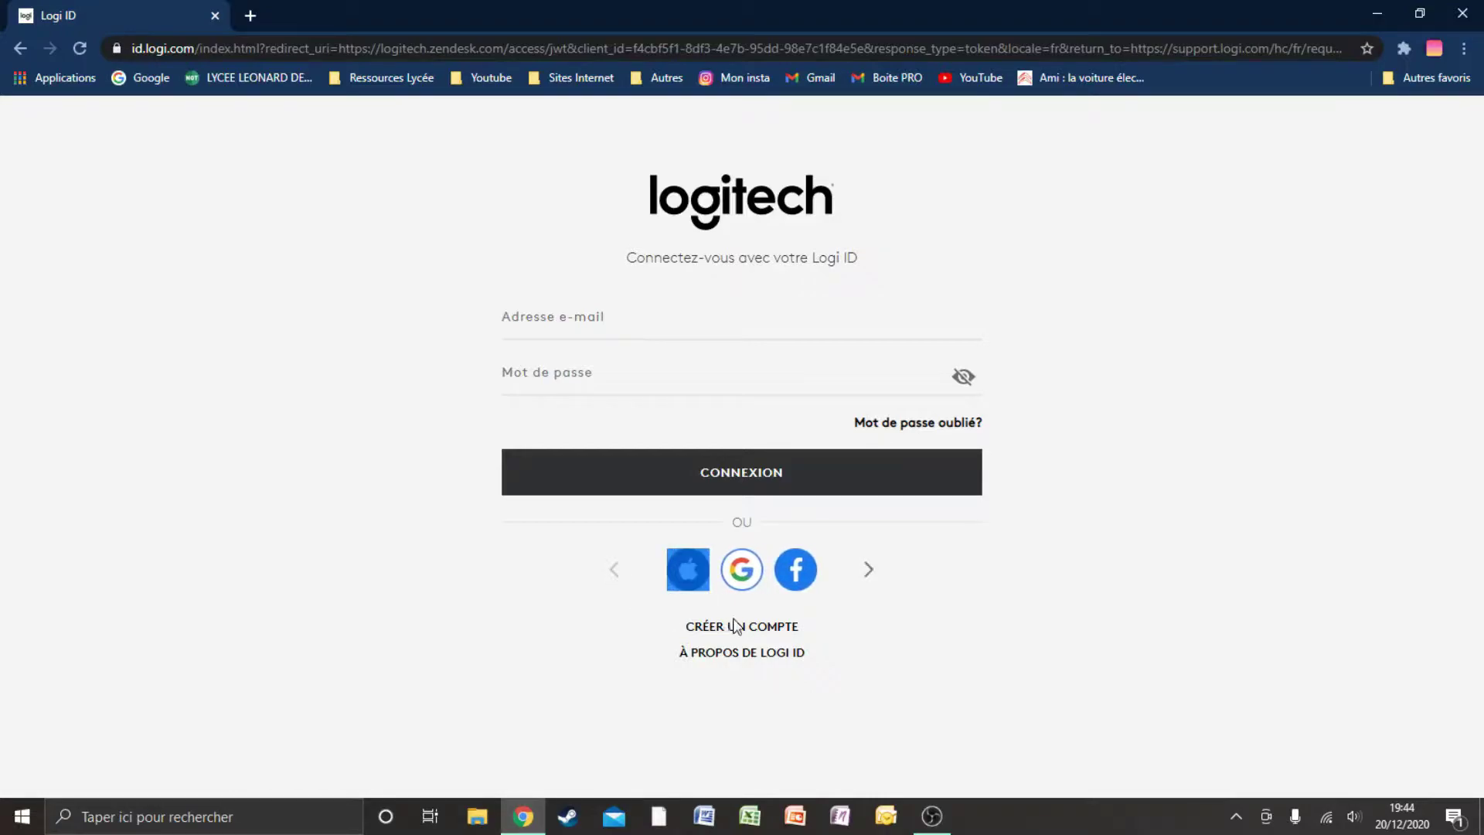
click(747, 583)
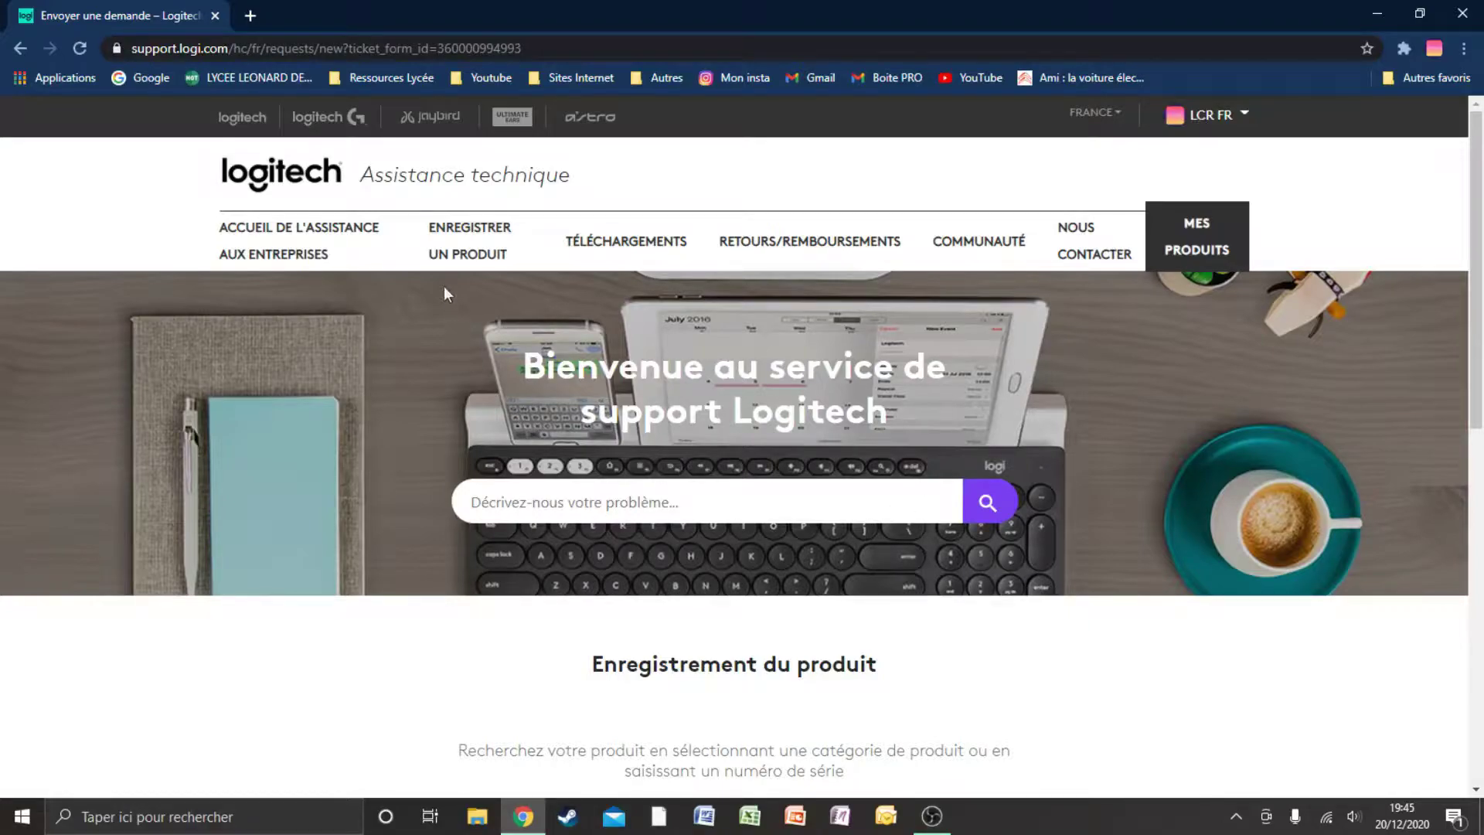
- Open the account's Mes produits page and look over the profile shown there
click(443, 240)
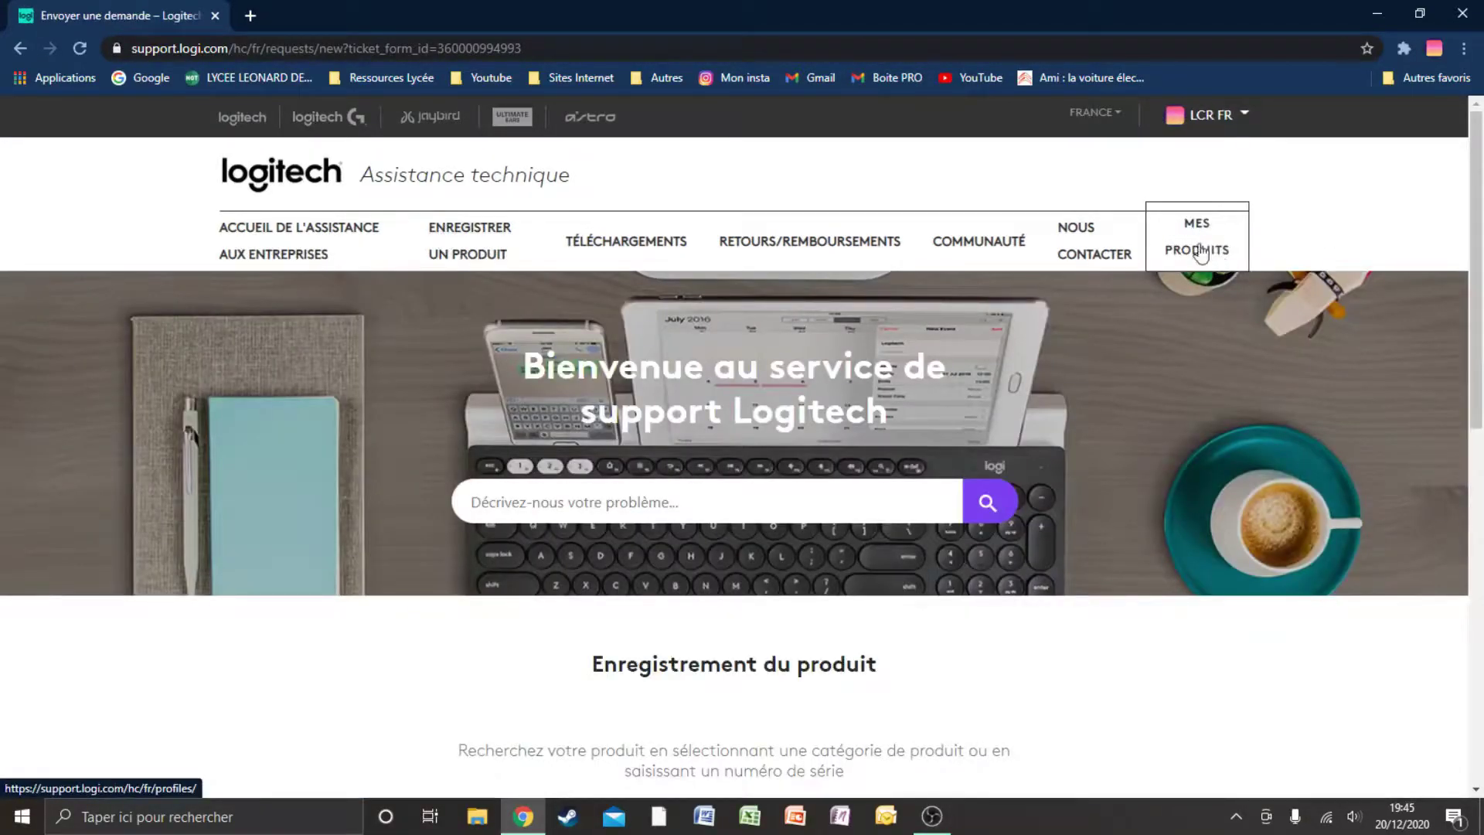
click(1208, 255)
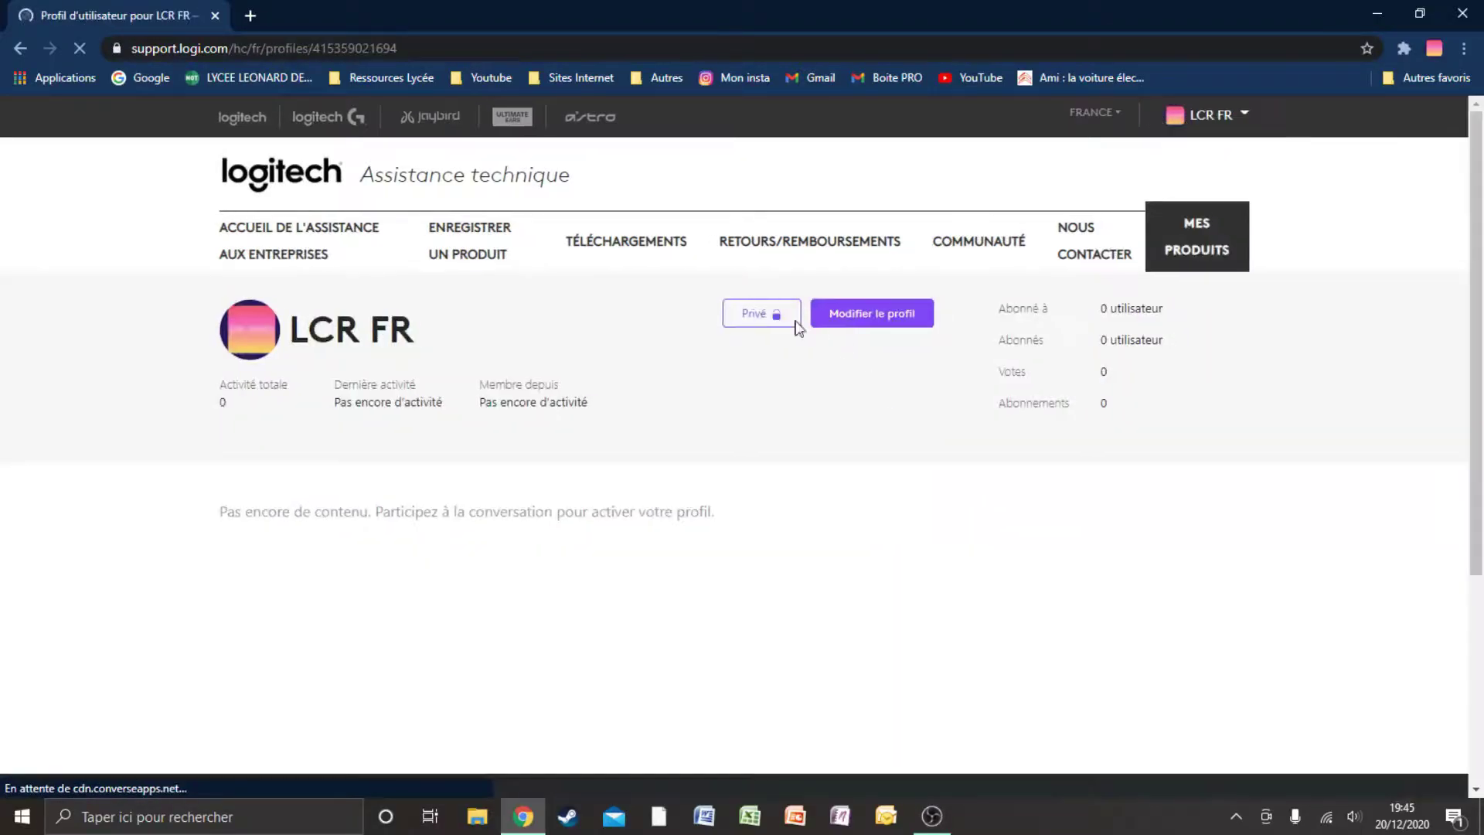
scroll(712, 470, down, 3)
scroll(696, 448, up, 3)
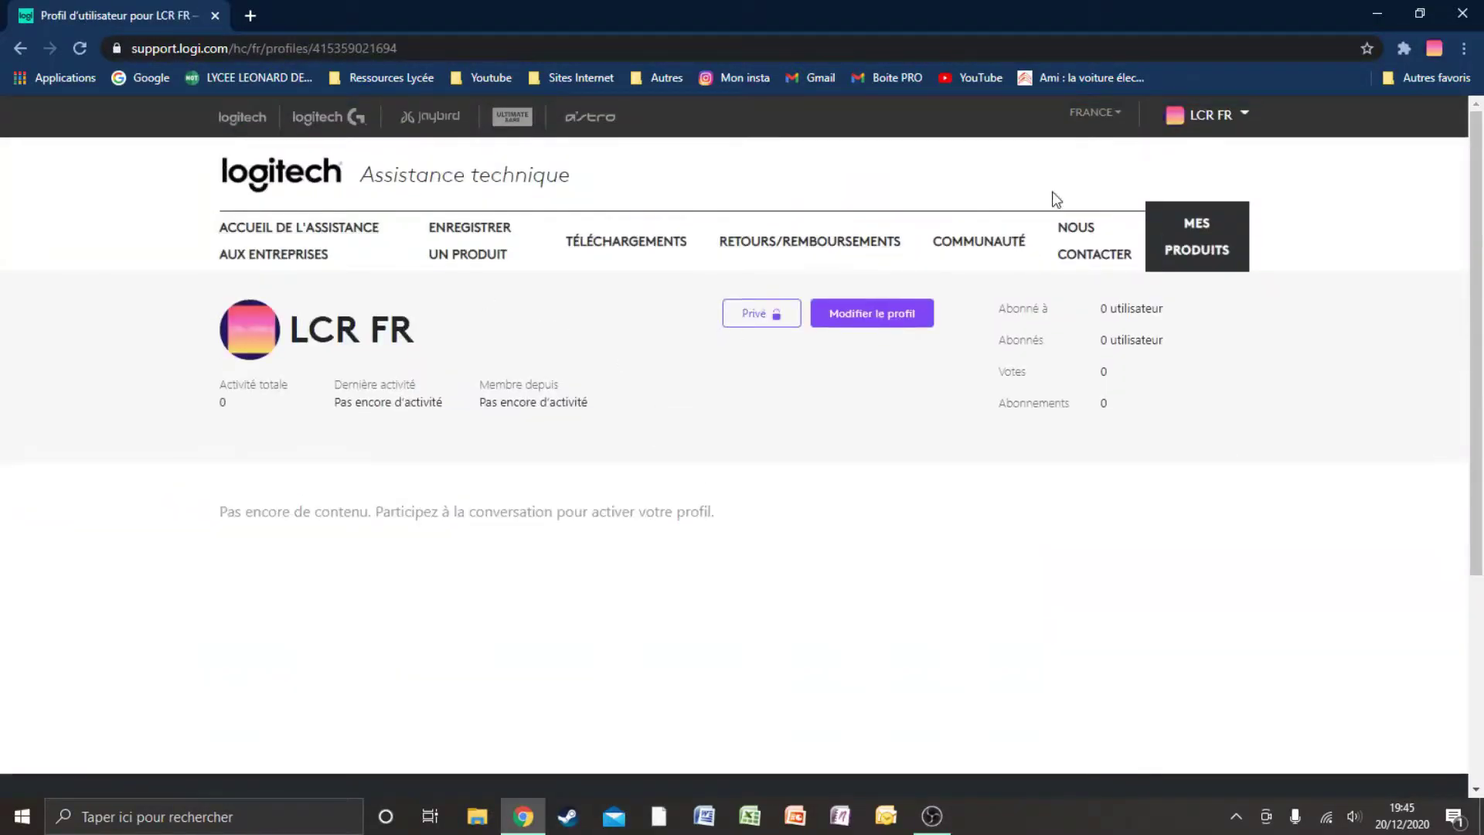
- Return to the Enregistrer un produit page and read the instructions above the product search form
click(463, 242)
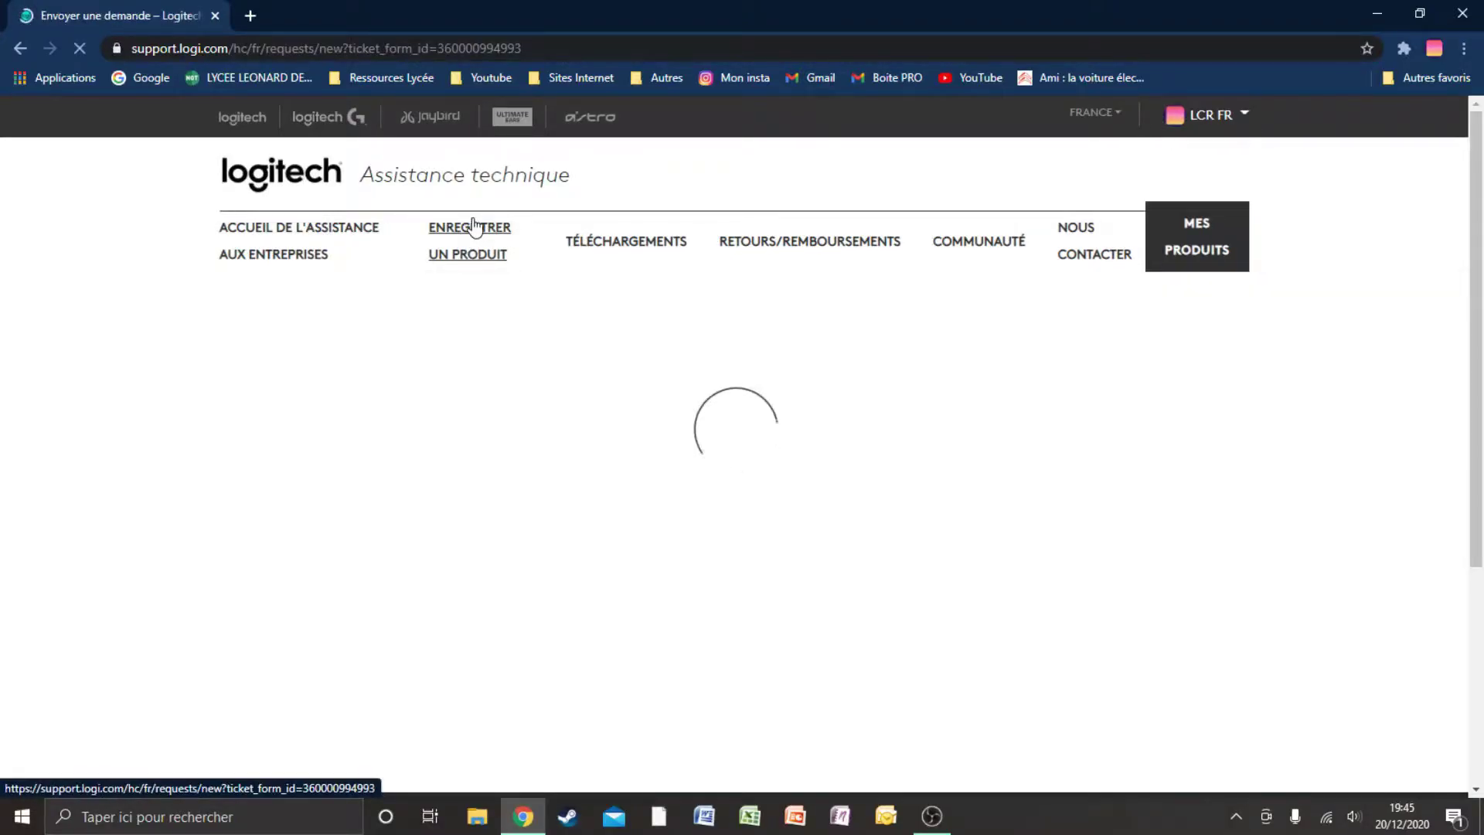
scroll(550, 354, down, 8)
scroll(665, 391, up, 2)
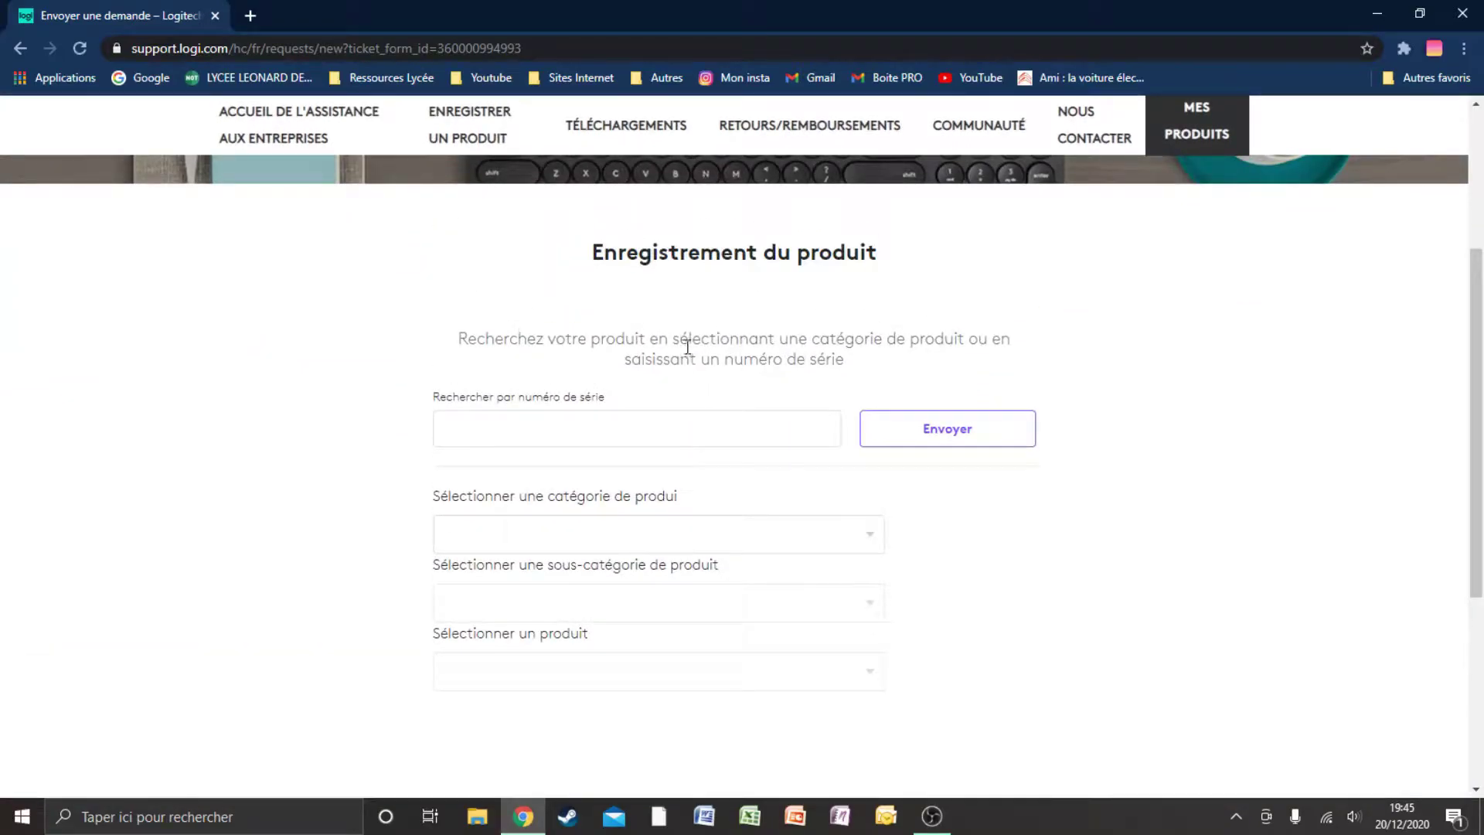
drag(579, 260, 871, 361)
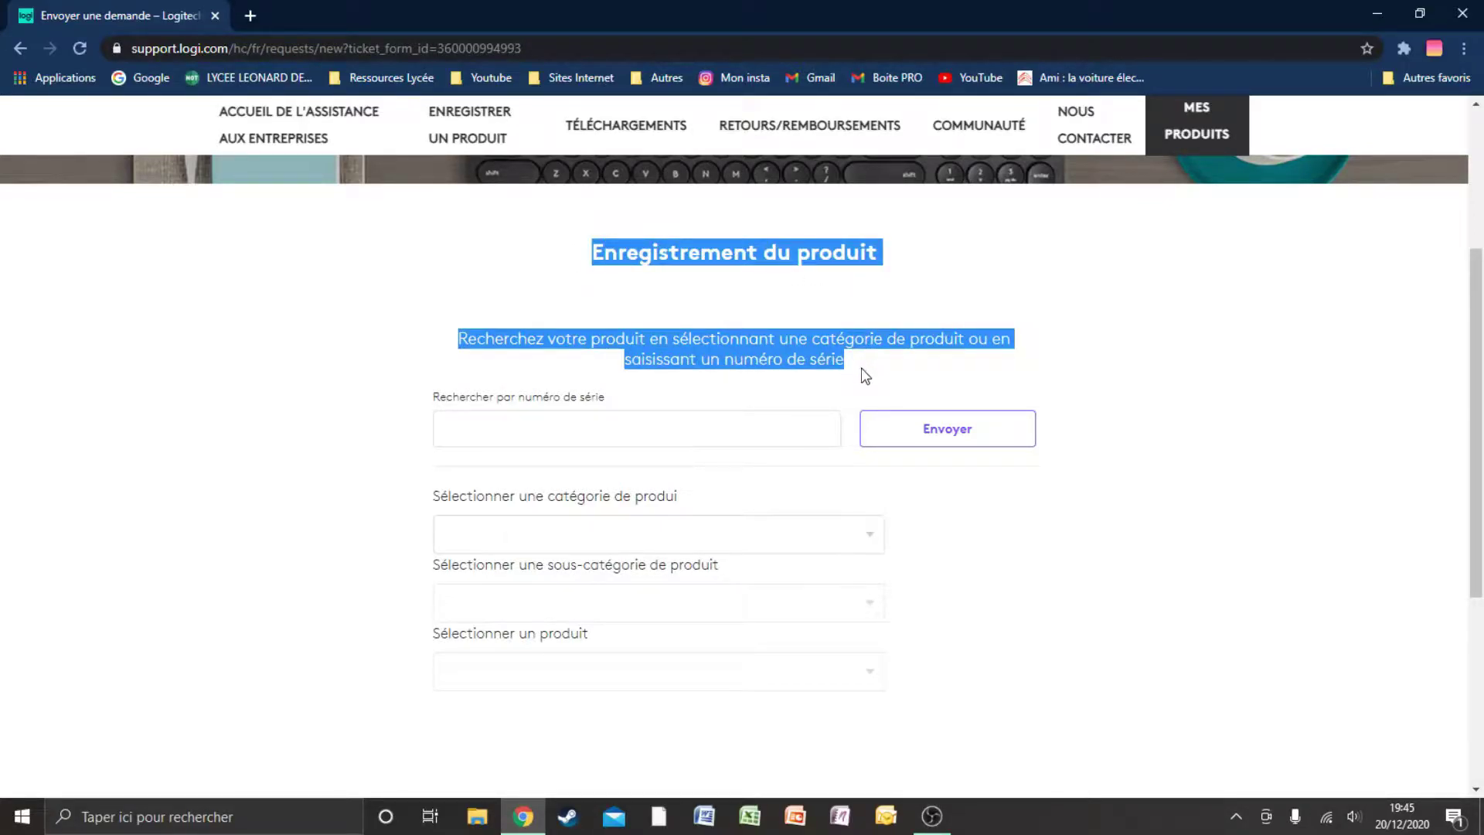
click(863, 373)
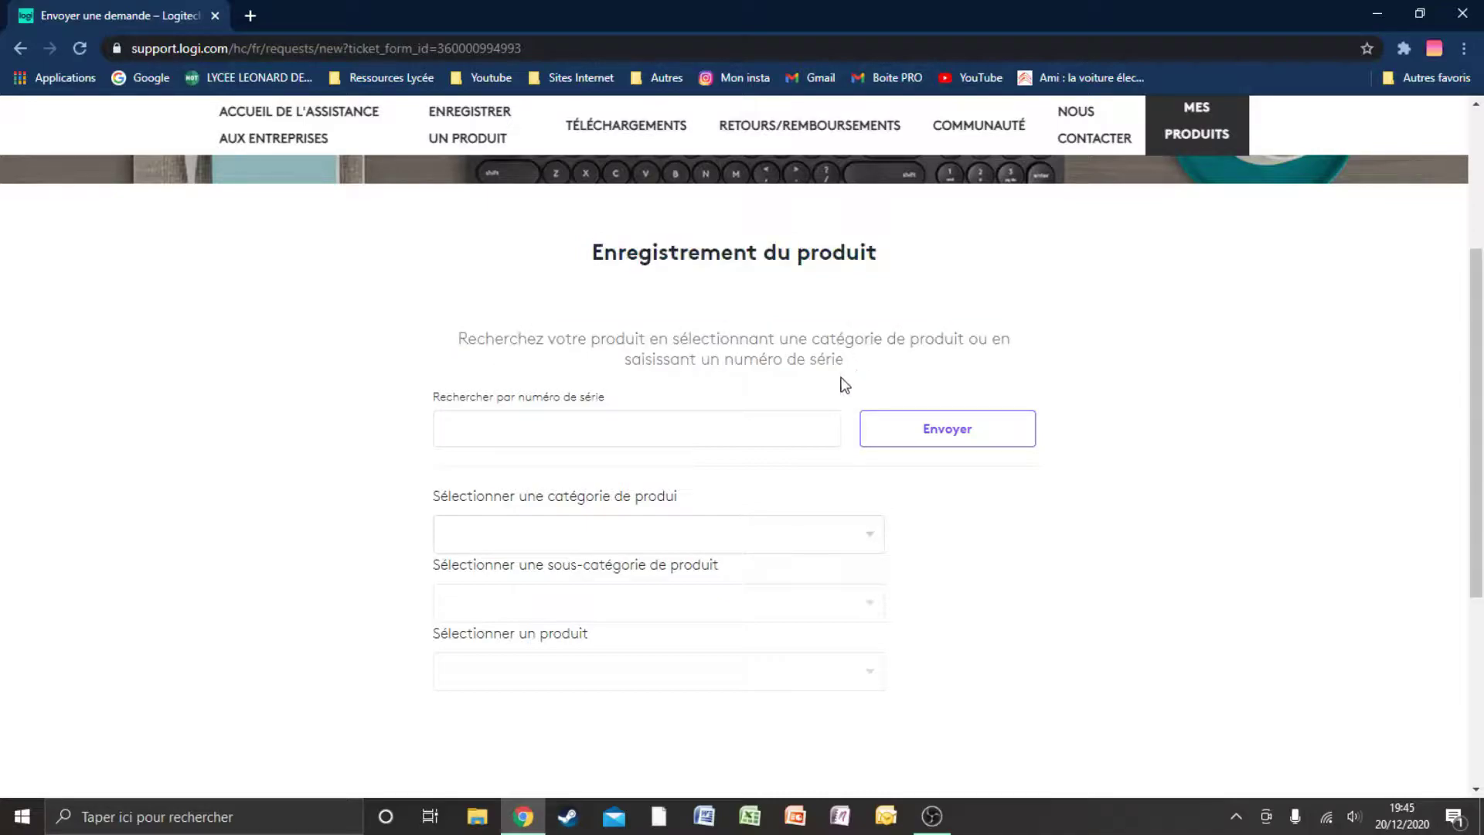
- Try to find the product by searching for serial number V-UAS14, and clear the serial number field
click(702, 431)
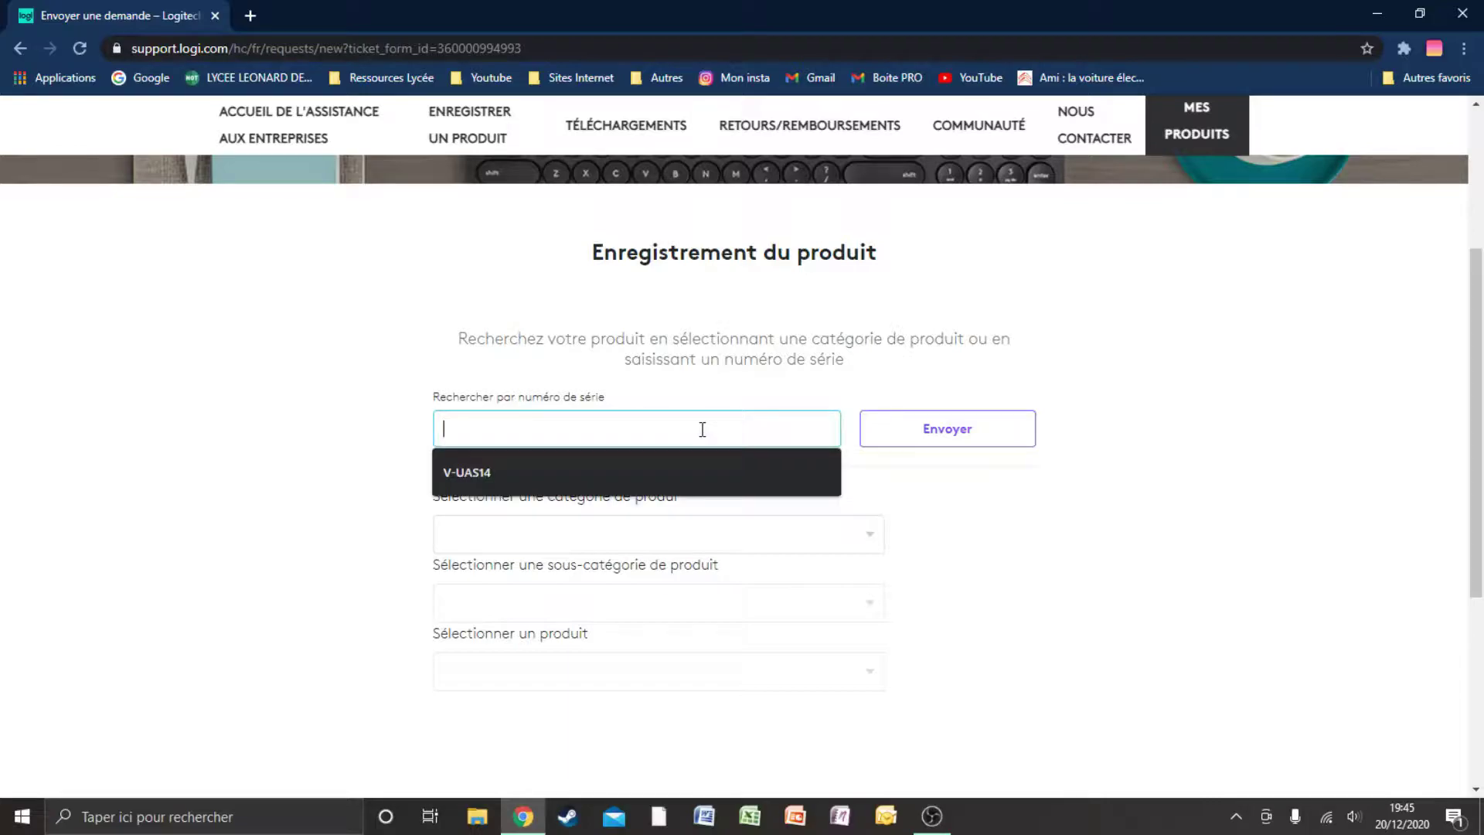
click(723, 461)
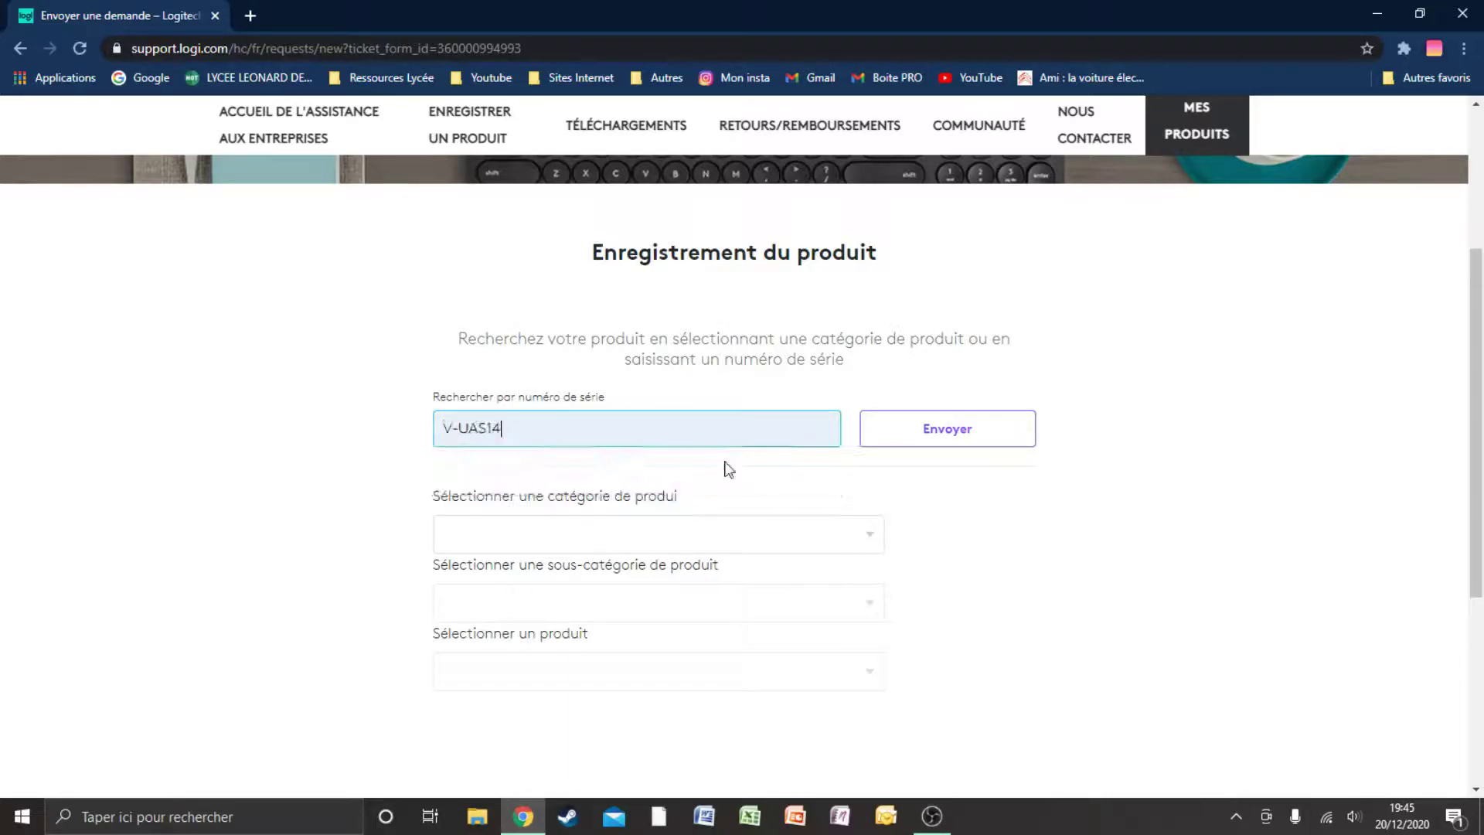
click(918, 430)
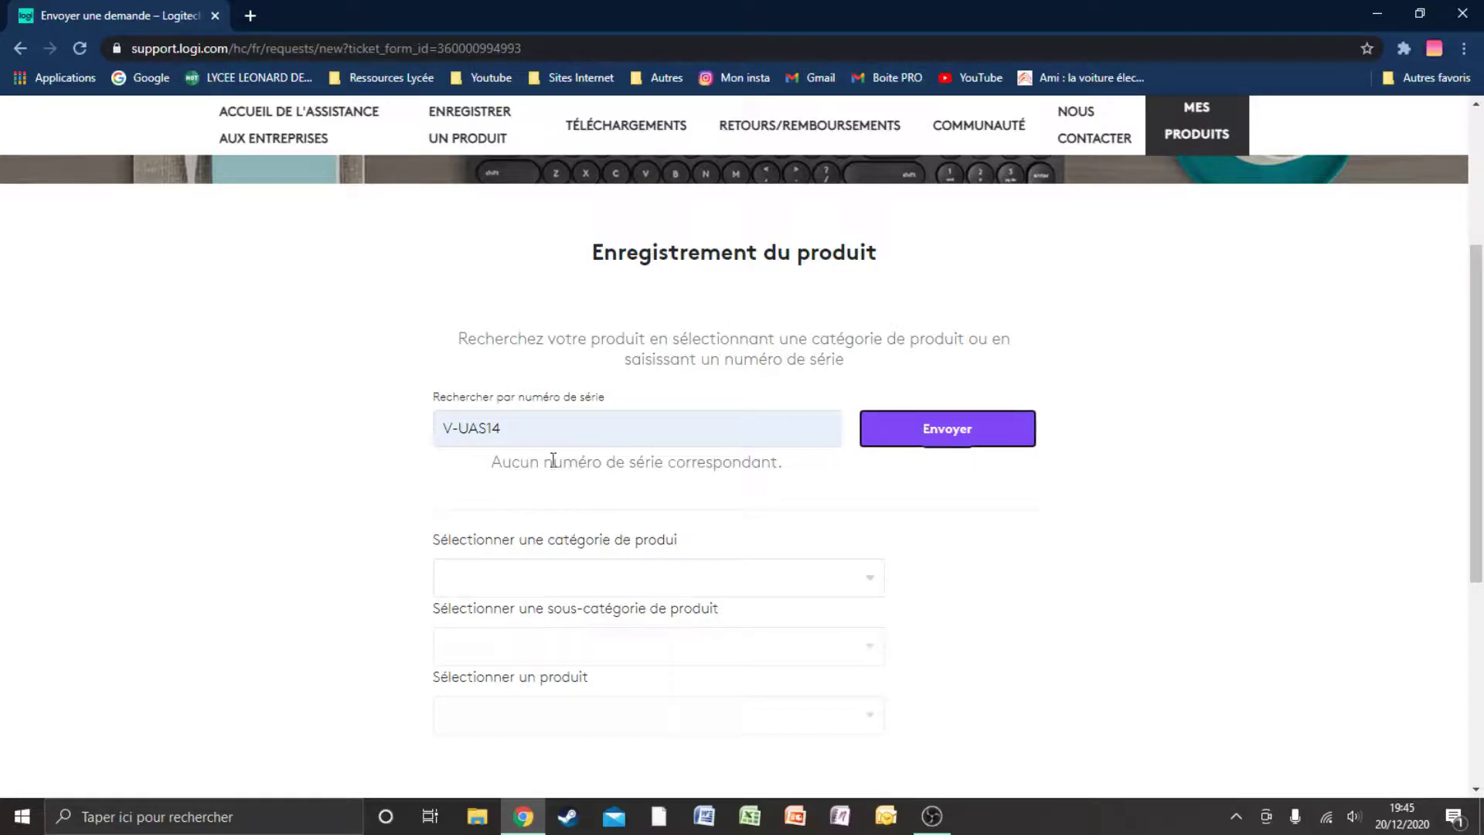
drag(715, 436, 388, 446)
key(BackSpace)
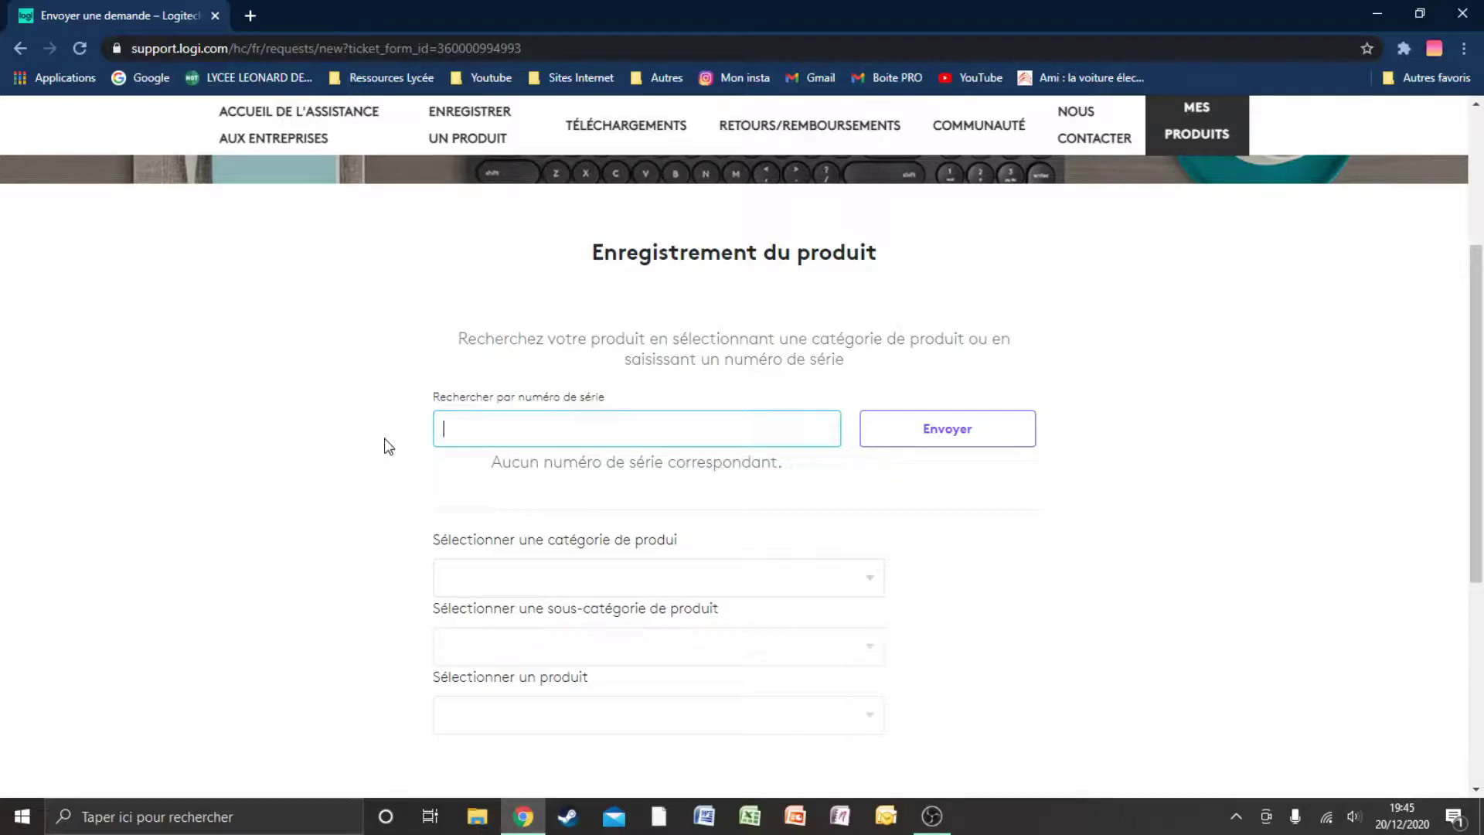
- Set the product category to Jeux and the subcategory to Contrôleurs in the registration form
scroll(764, 487, down, 2)
scroll(763, 487, up, 2)
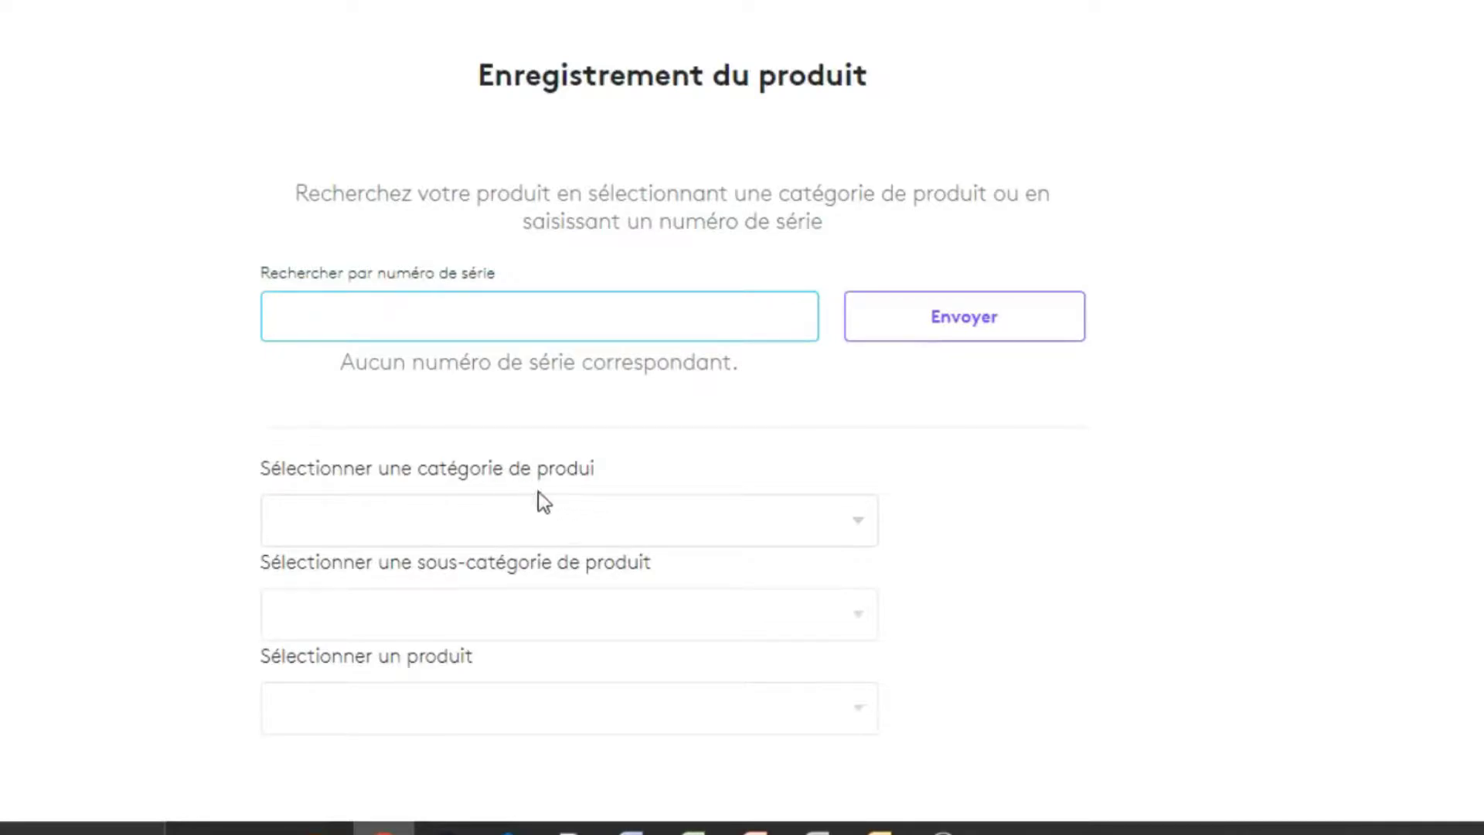
click(595, 523)
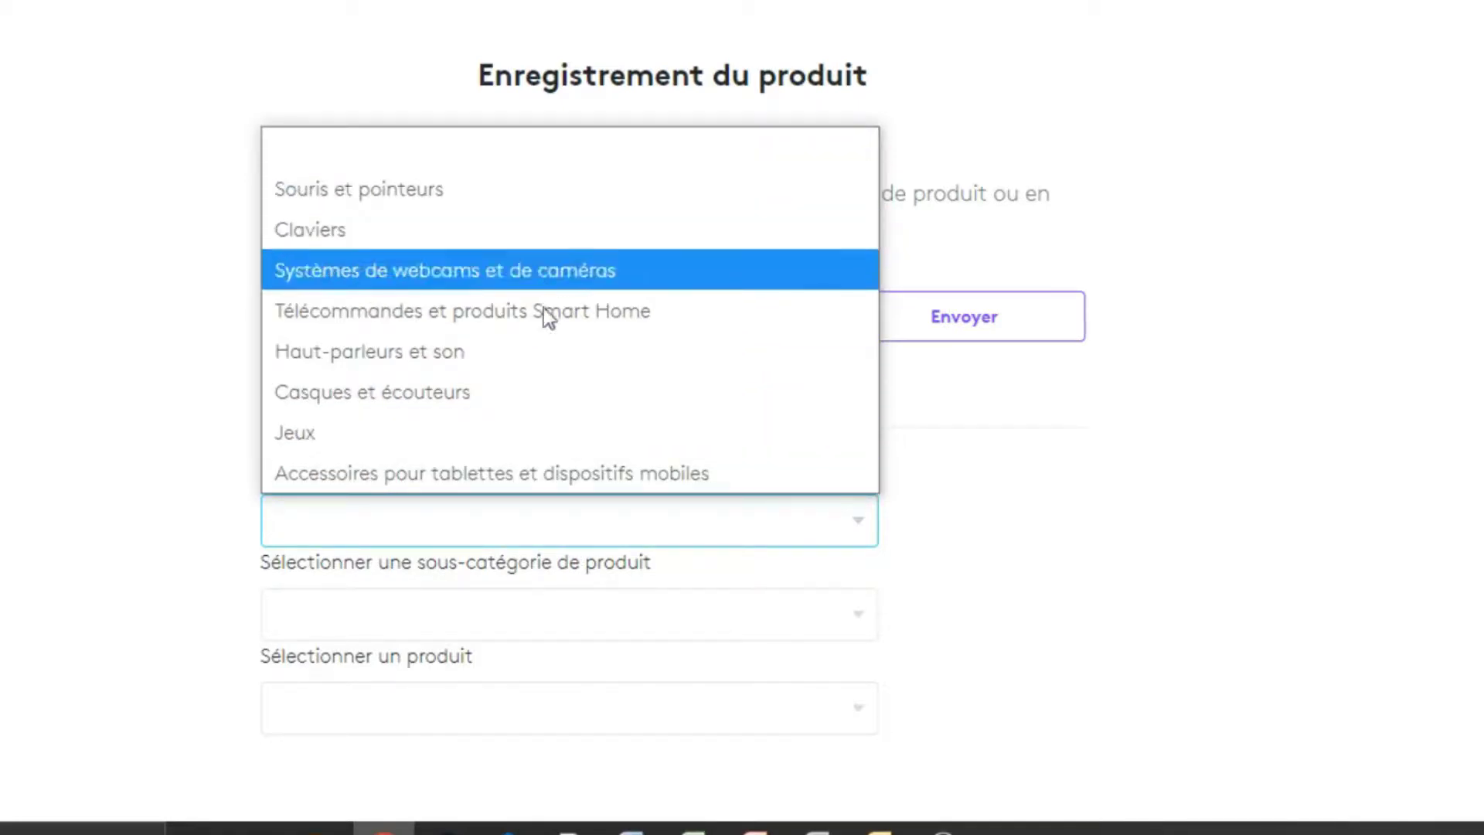
click(495, 437)
scroll(507, 587, down, 2)
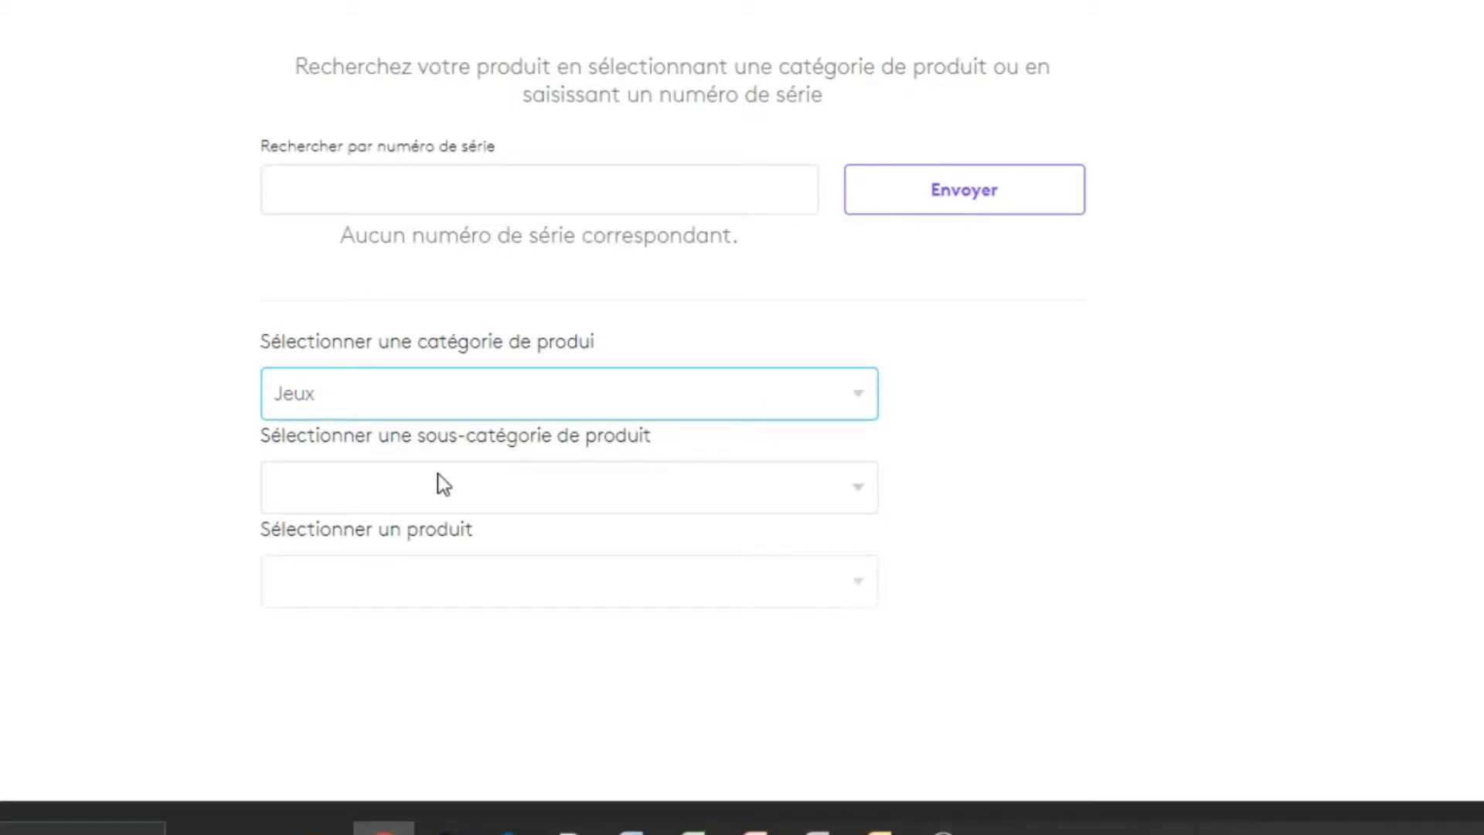
click(443, 484)
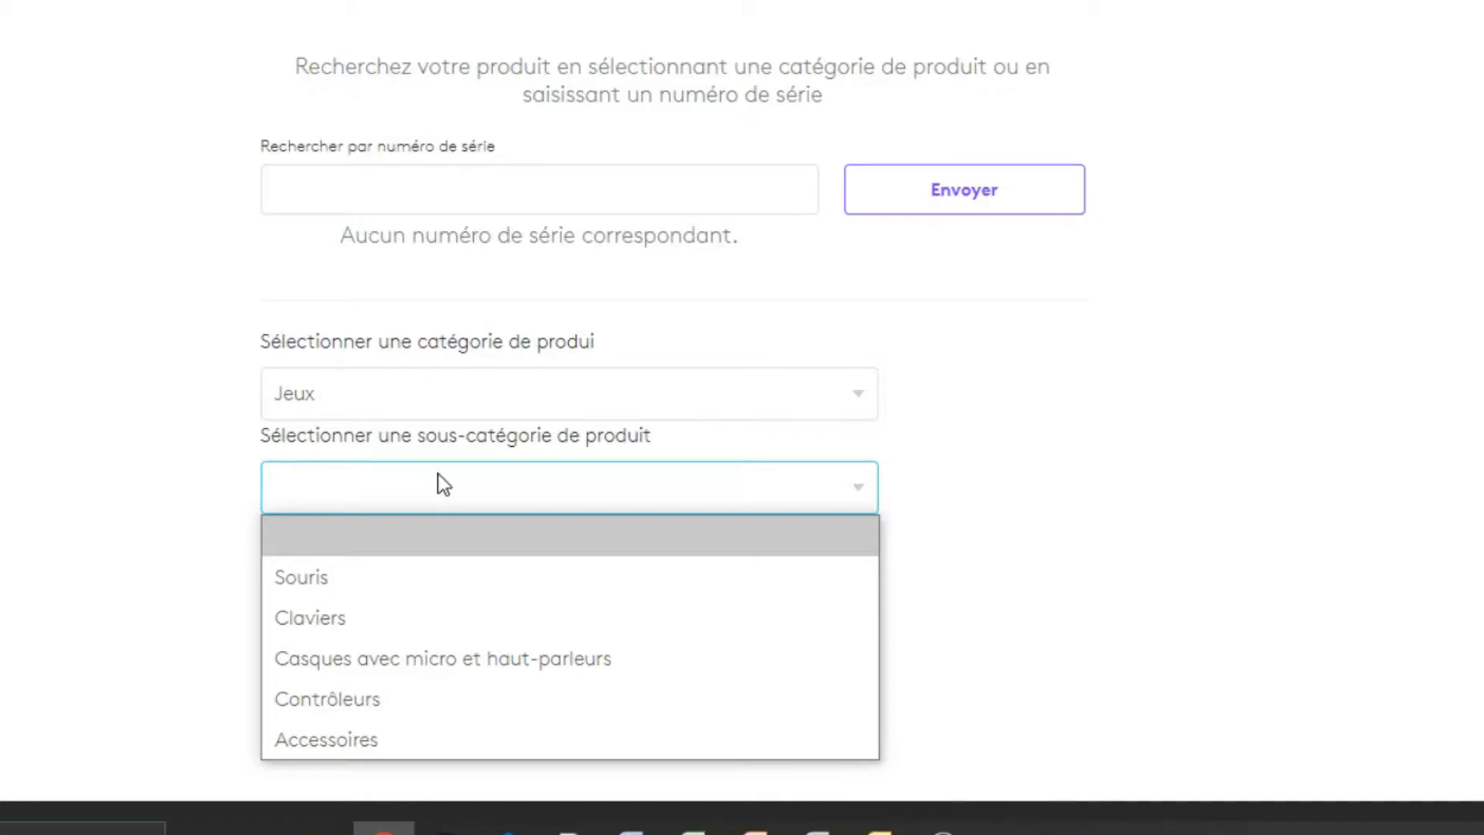
click(454, 696)
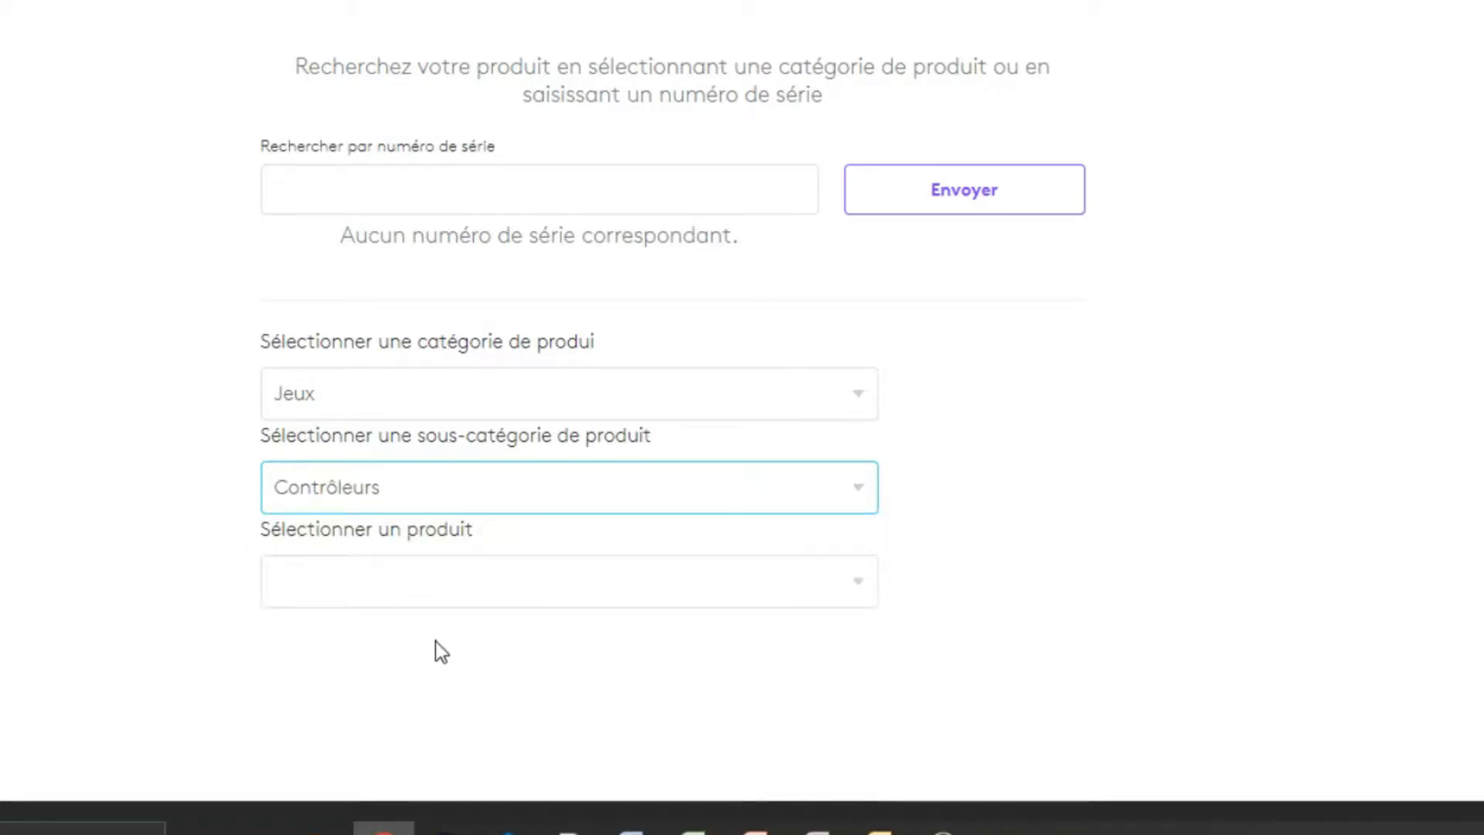
- Choose Driving Force GT as the product in the registration form
click(434, 599)
scroll(467, 385, down, 6)
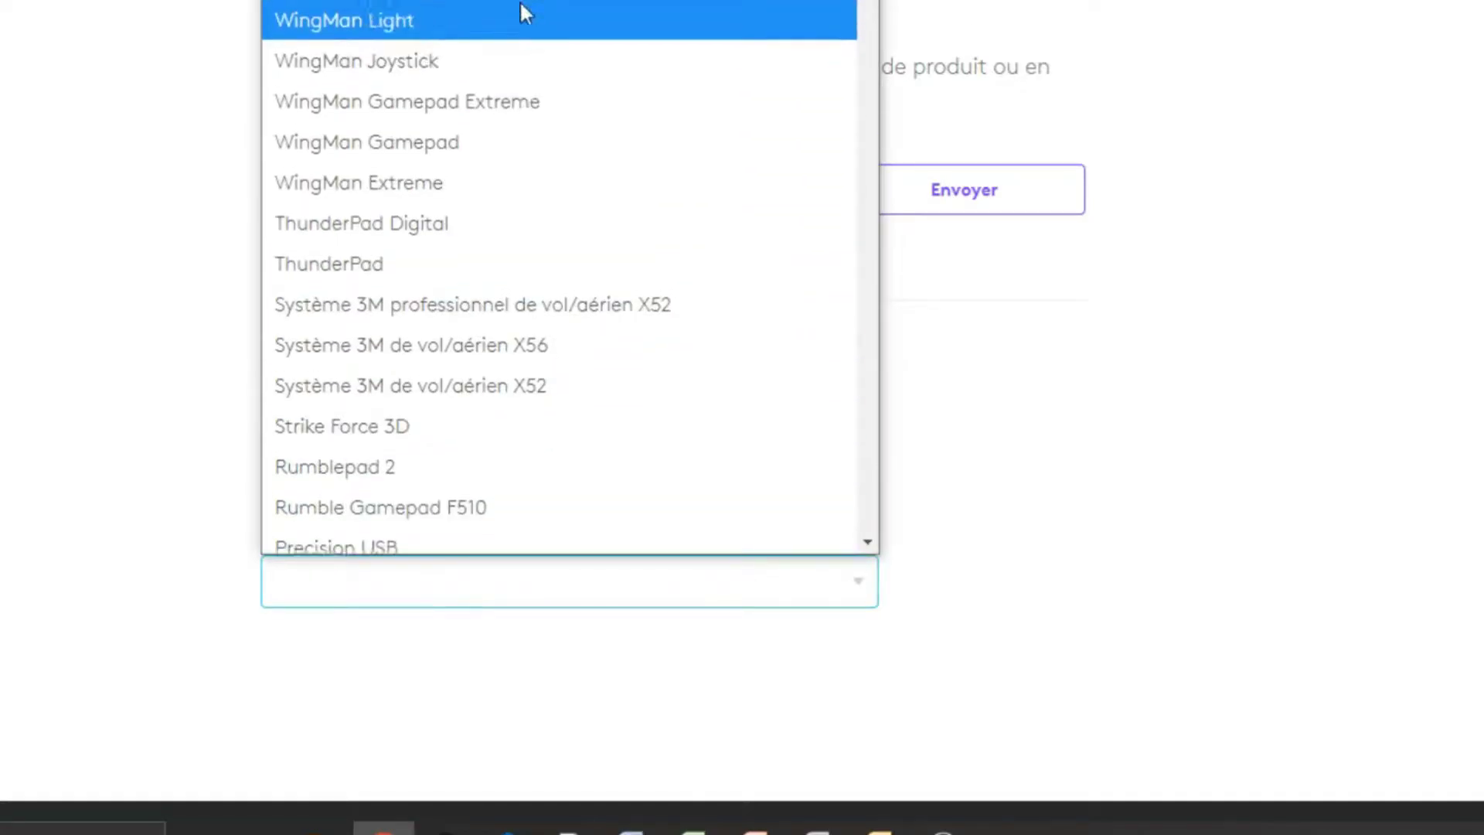
scroll(522, 11, down, 10)
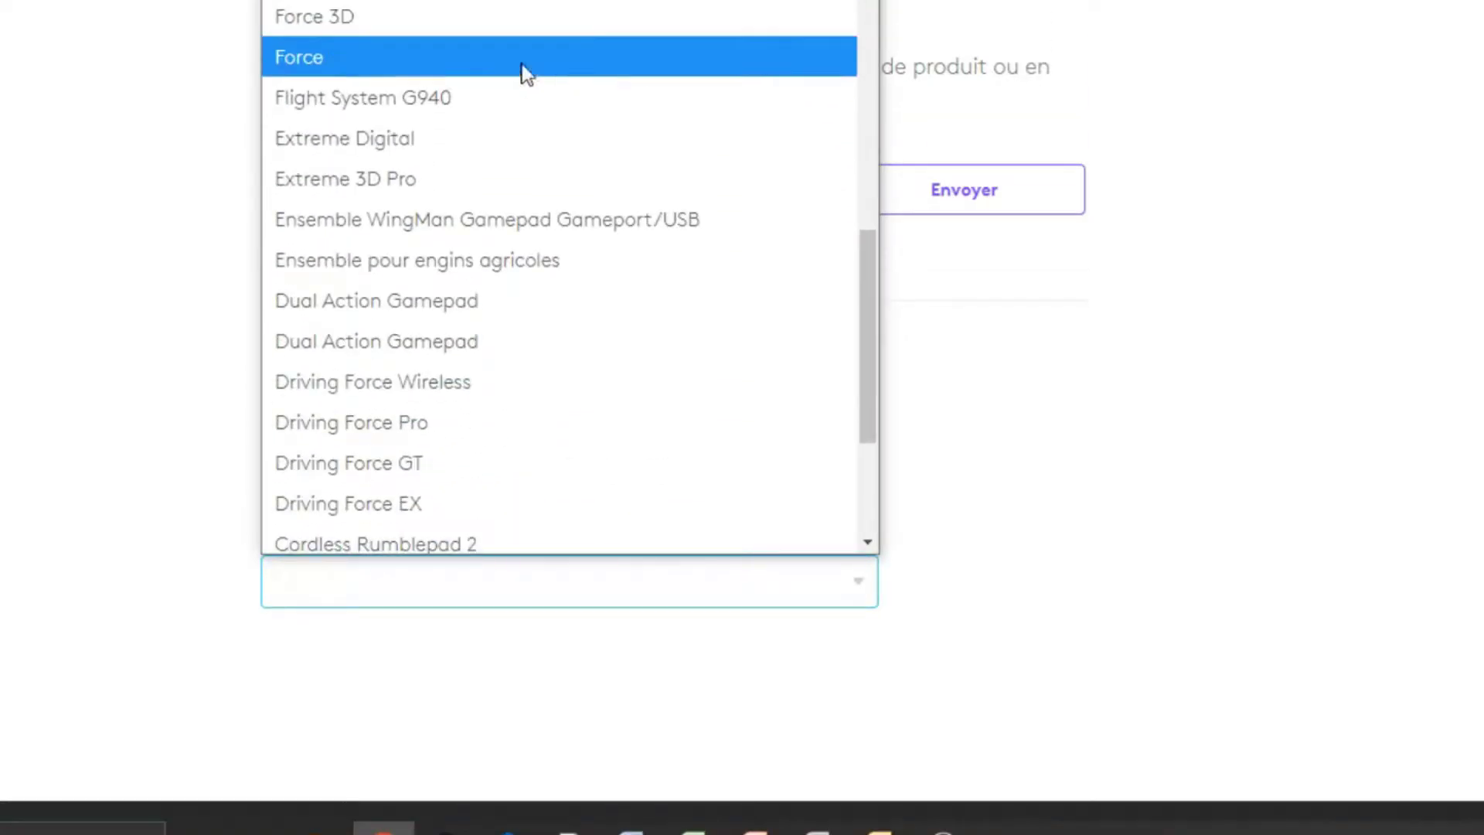
click(421, 463)
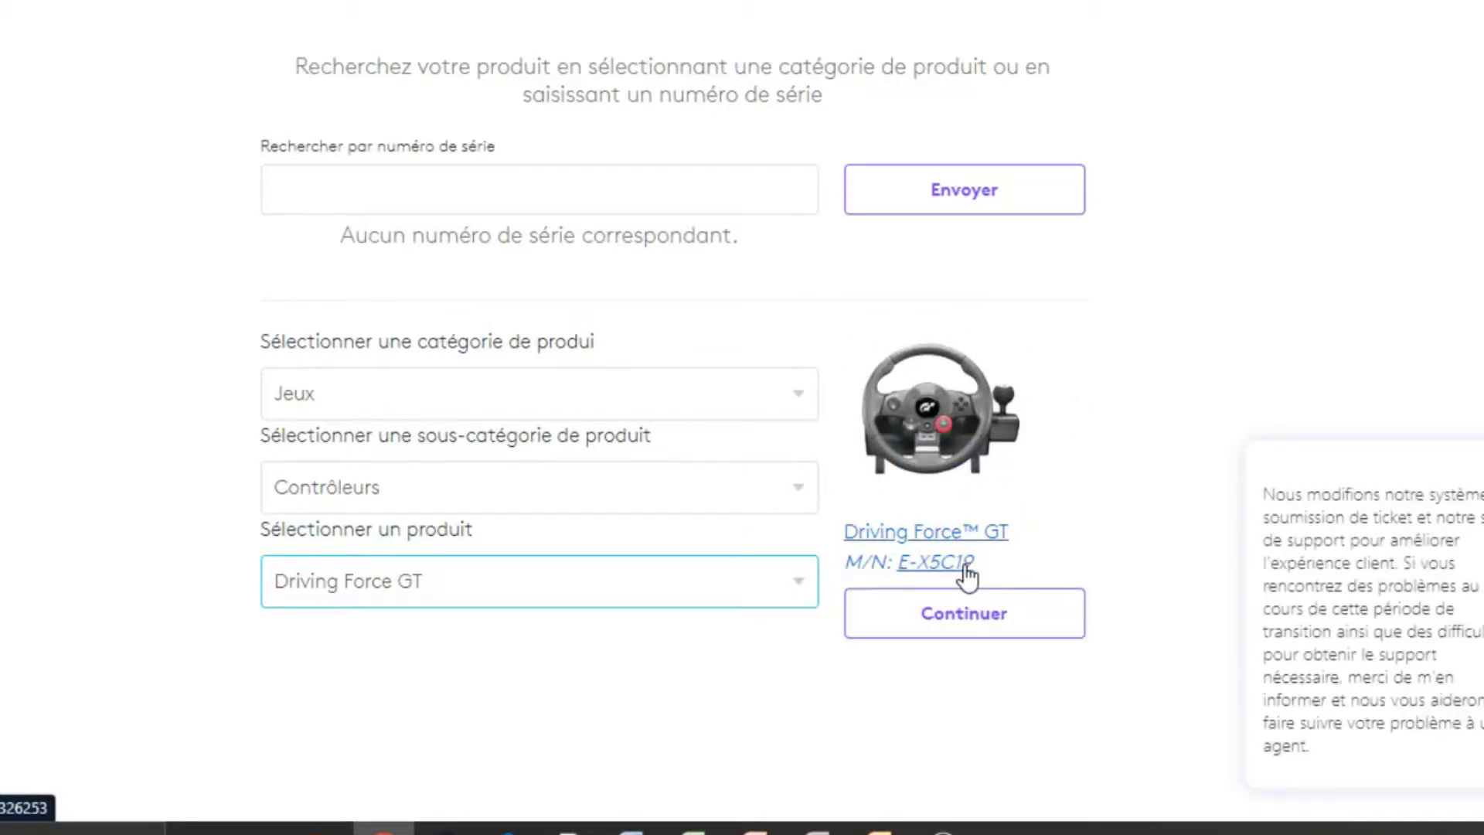
- View the Driving Force GT support page through its model number link, and return to the registration form
click(937, 572)
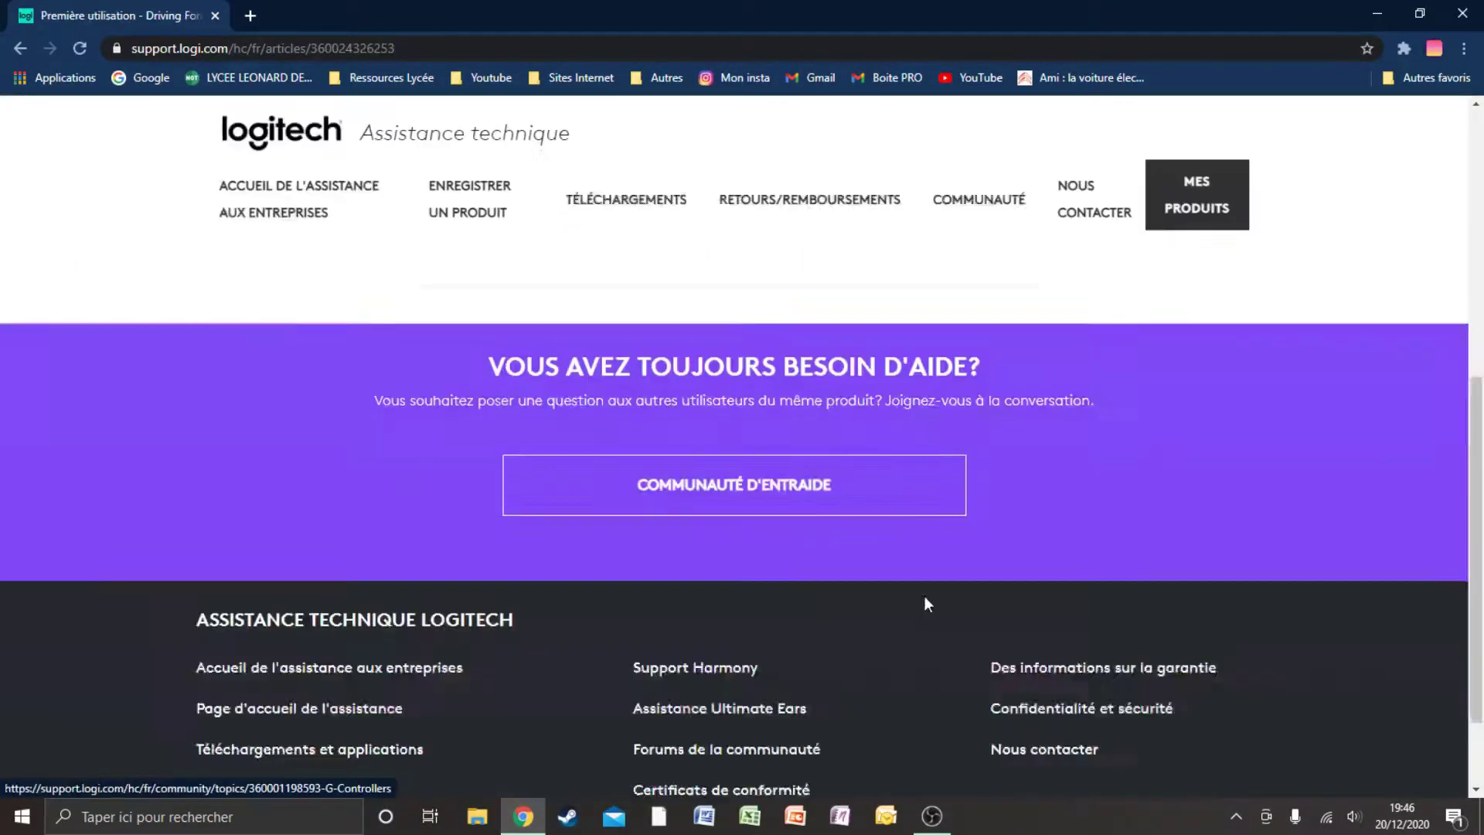
scroll(925, 596, up, 5)
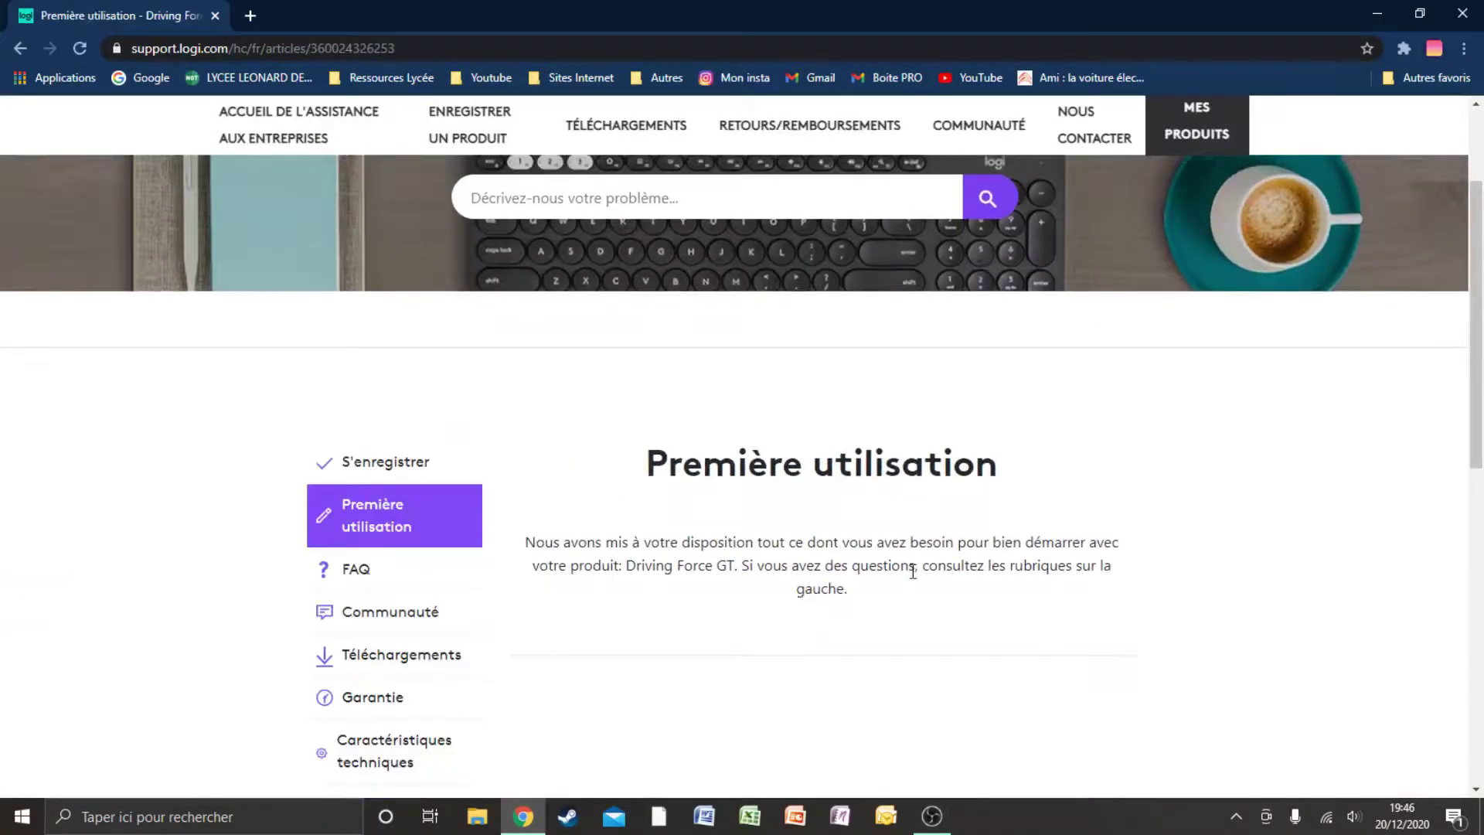
scroll(913, 572, down, 1)
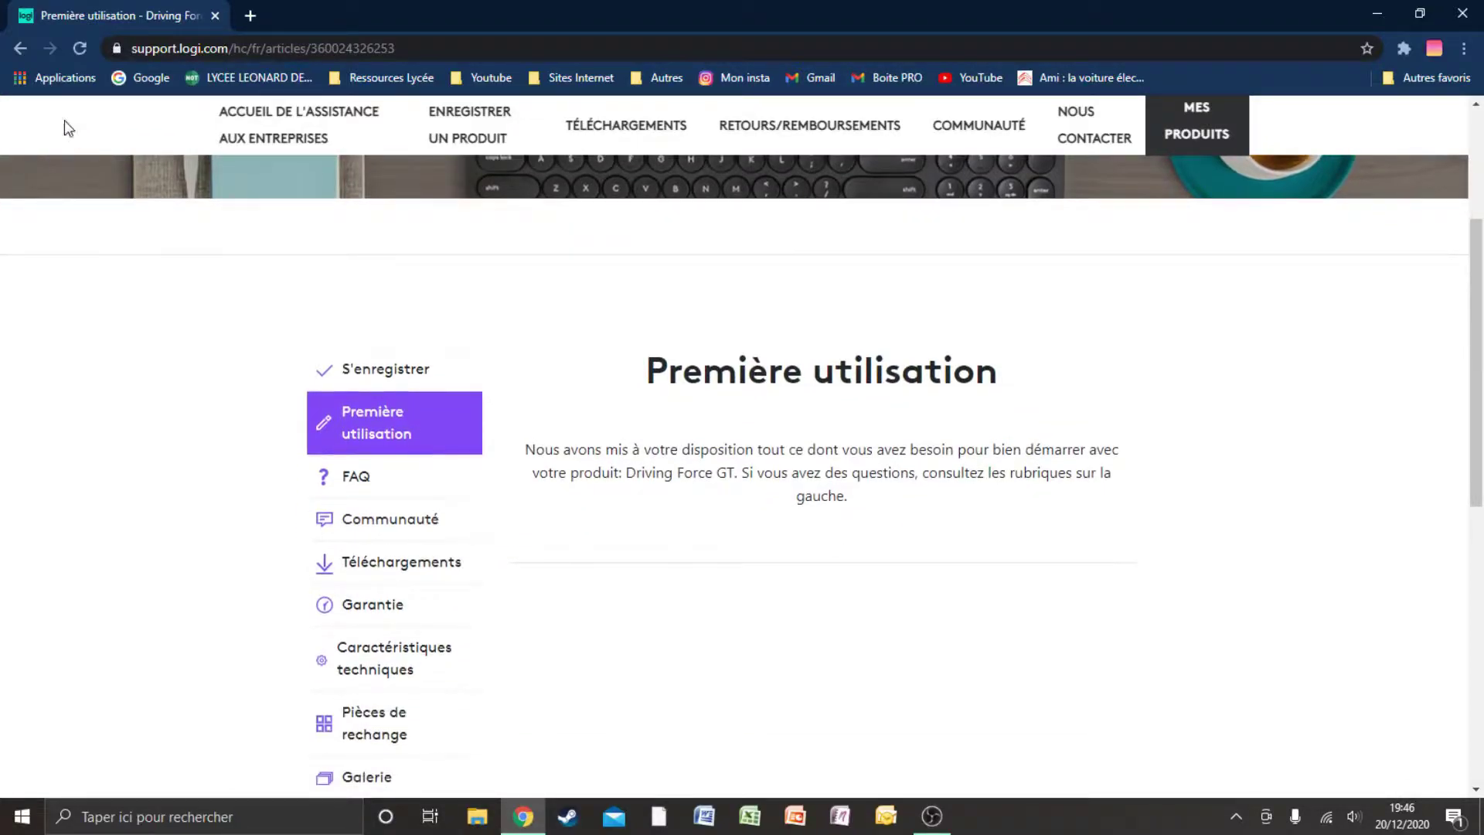
click(18, 49)
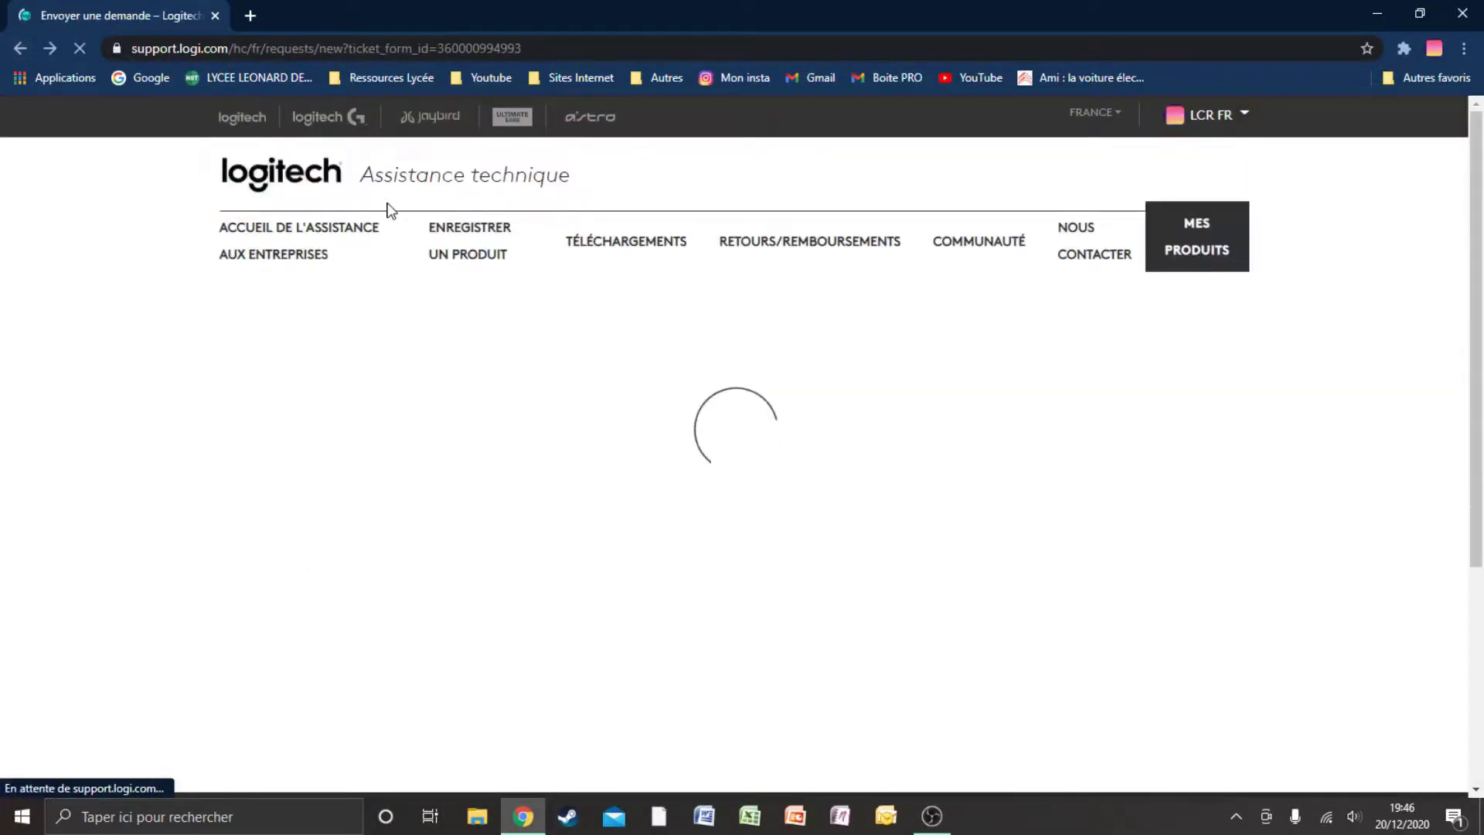
- Select the product category Jeux and the subcategory Contrôleurs again in the emptied registration form
scroll(391, 211, down, 2)
scroll(390, 294, up, 1)
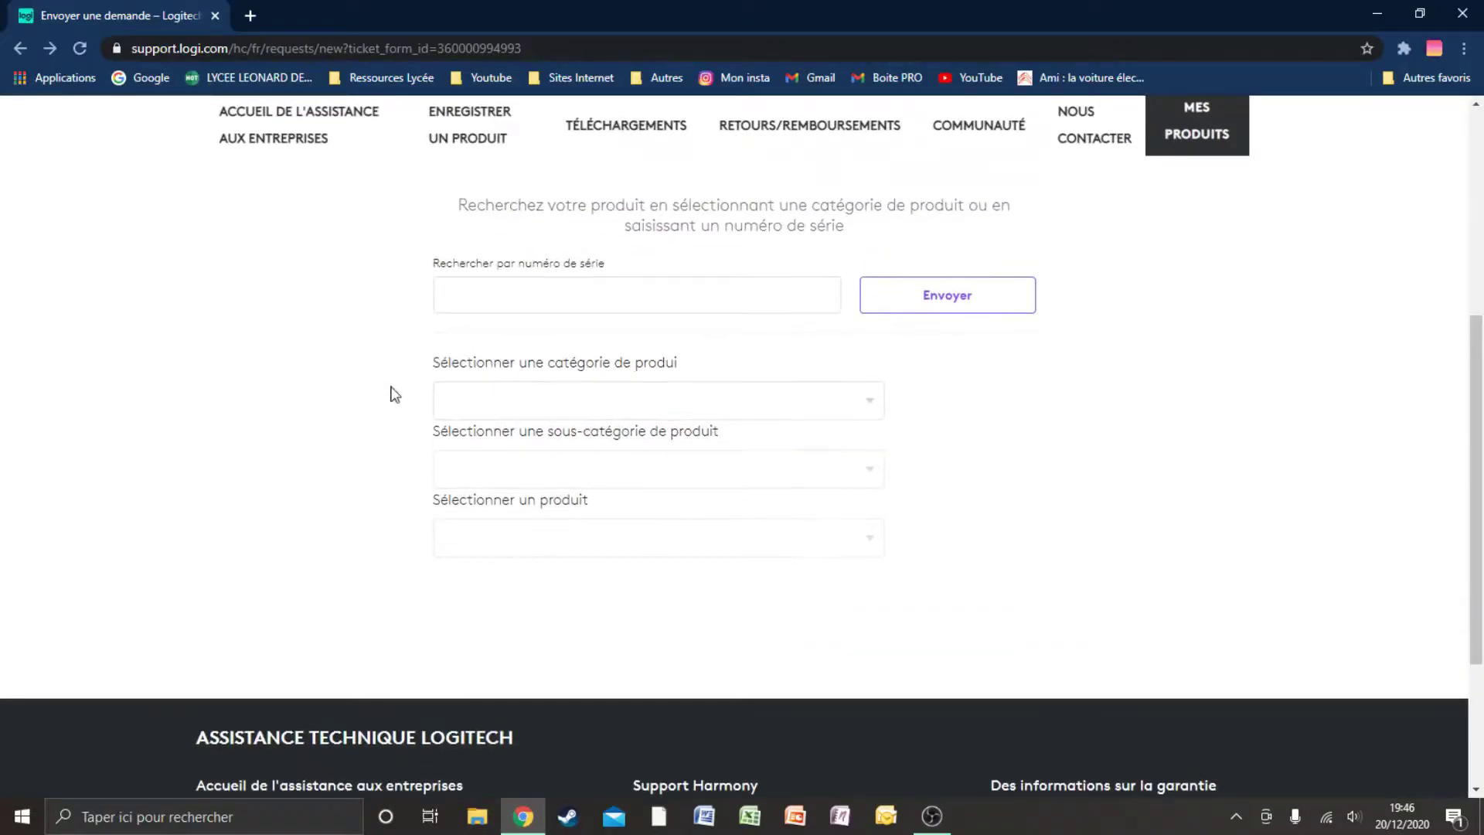
click(504, 398)
click(518, 628)
click(514, 399)
click(521, 642)
click(542, 479)
click(527, 617)
- Look through the controller products and choose G27 Racing Wheel
click(516, 541)
scroll(537, 411, down, 20)
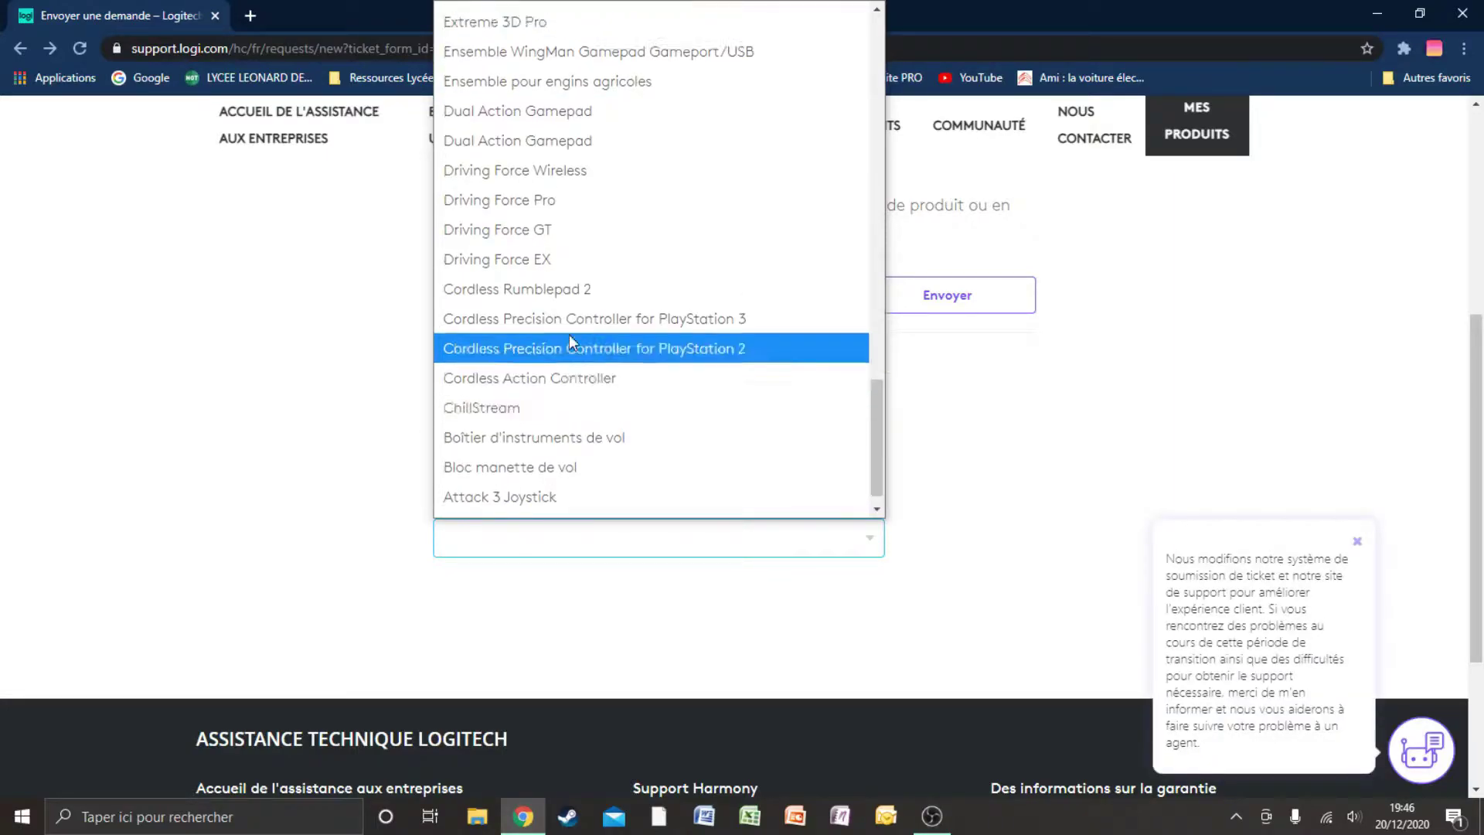
scroll(569, 334, up, 10)
scroll(588, 355, up, 3)
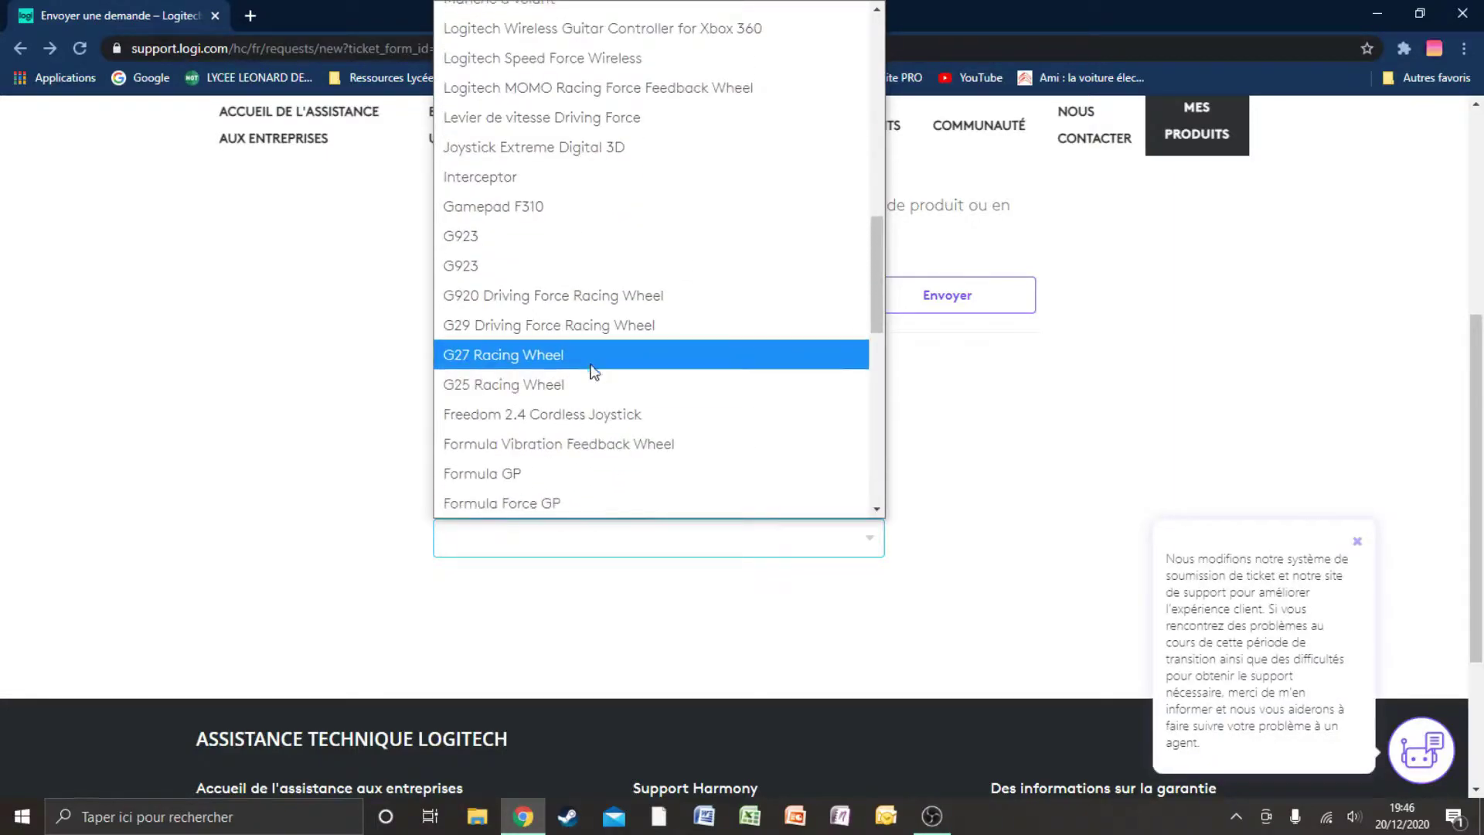
click(464, 360)
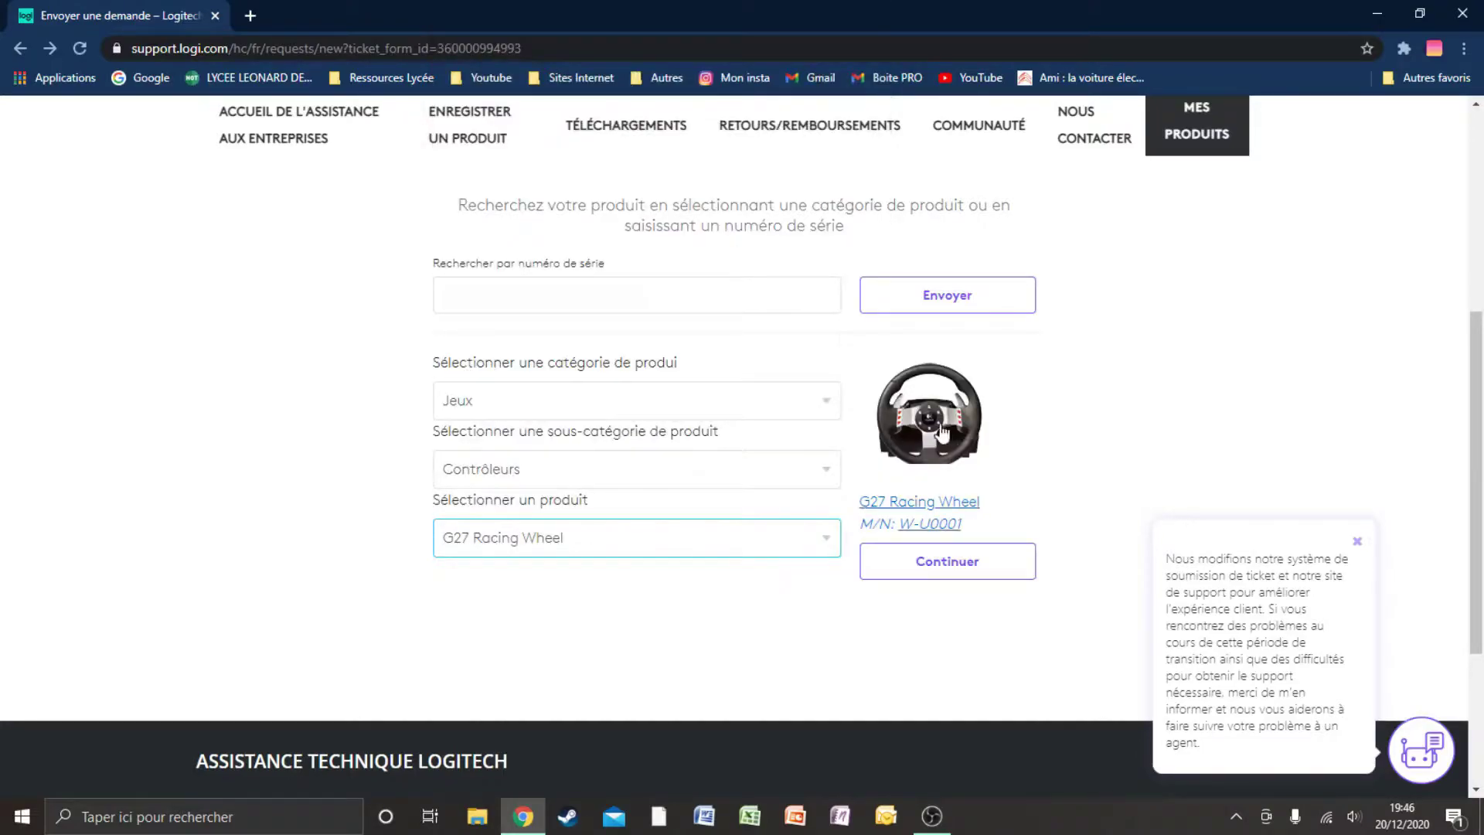
- Change the selected product to Driving Force GT and continue to its registration details form
click(635, 538)
scroll(615, 456, down, 5)
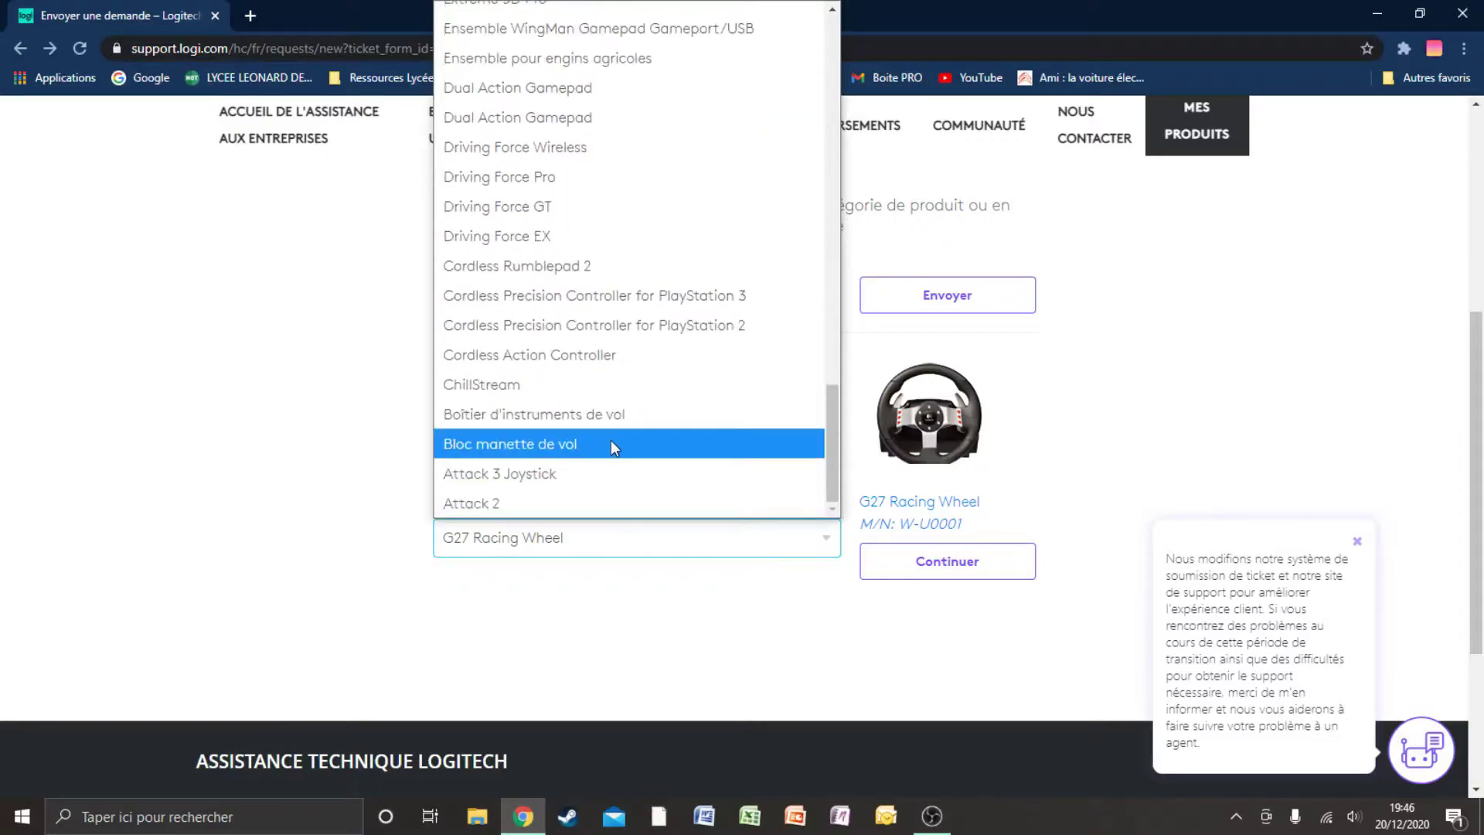
click(550, 205)
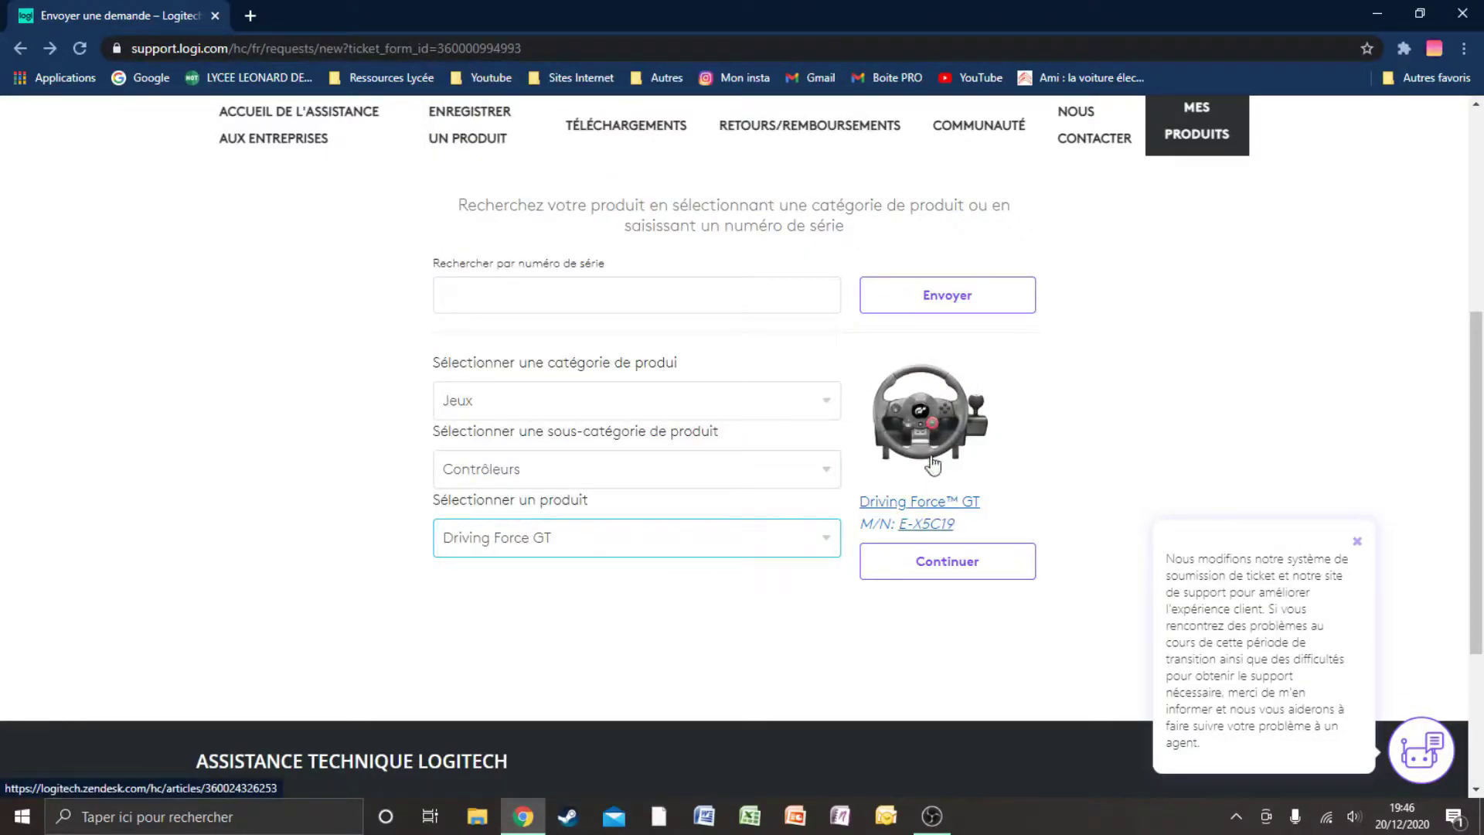
click(945, 569)
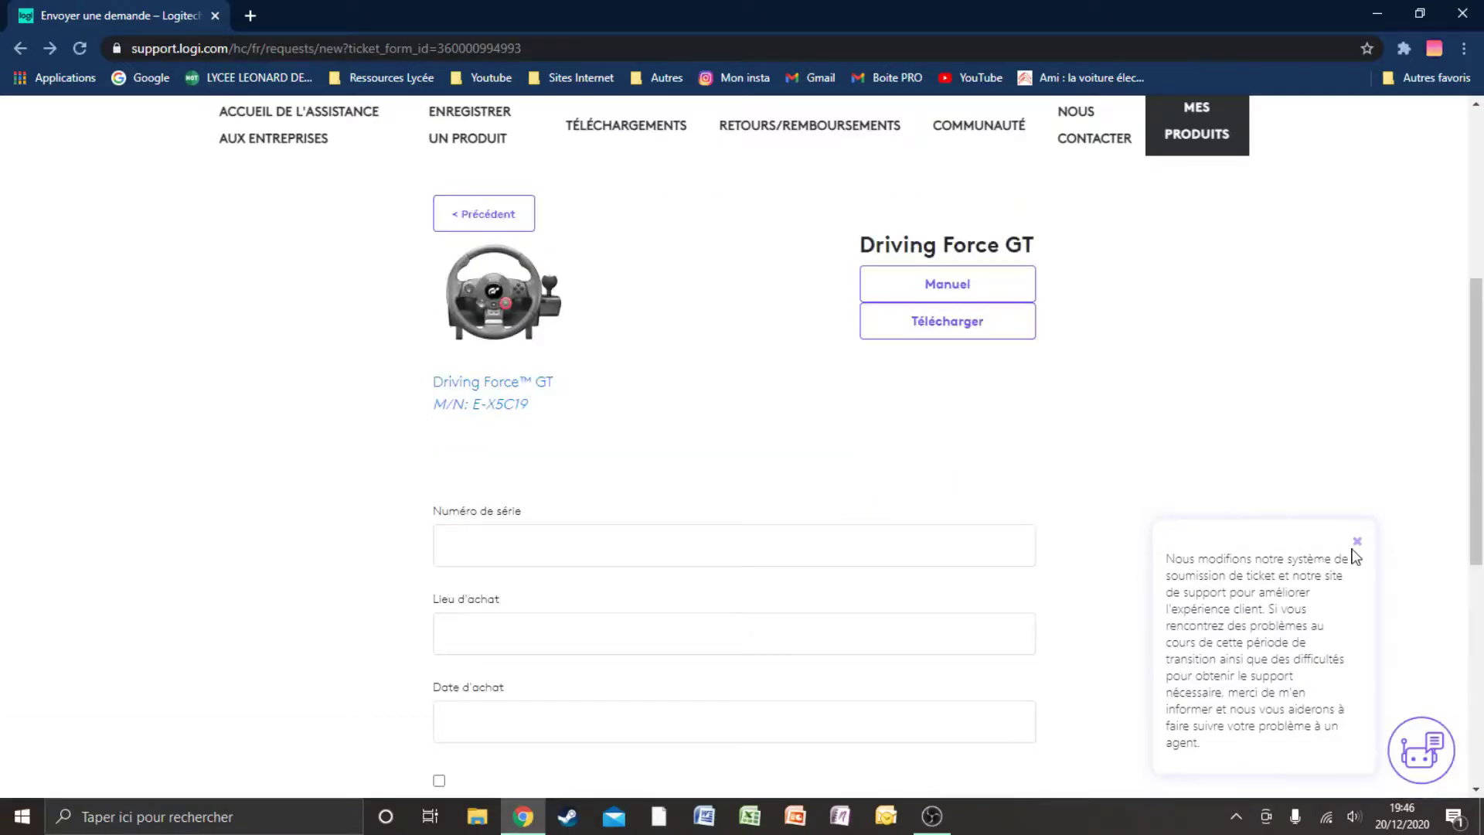
scroll(567, 338, down, 1)
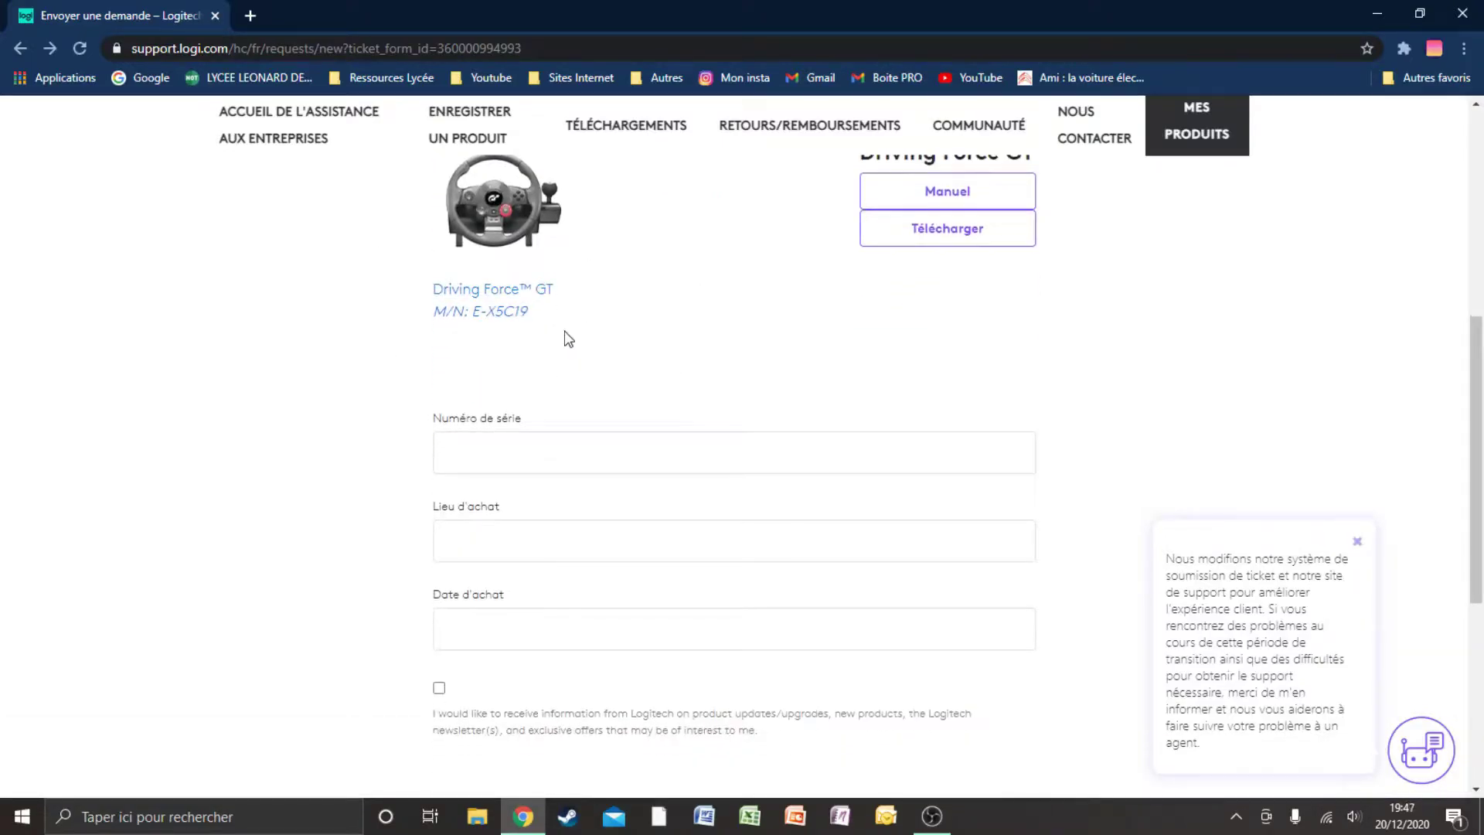
- Download the Assistant pour jeux vidéo Logitech software, version 5.10.127, from the Driving Force GT downloads page
scroll(566, 338, up, 3)
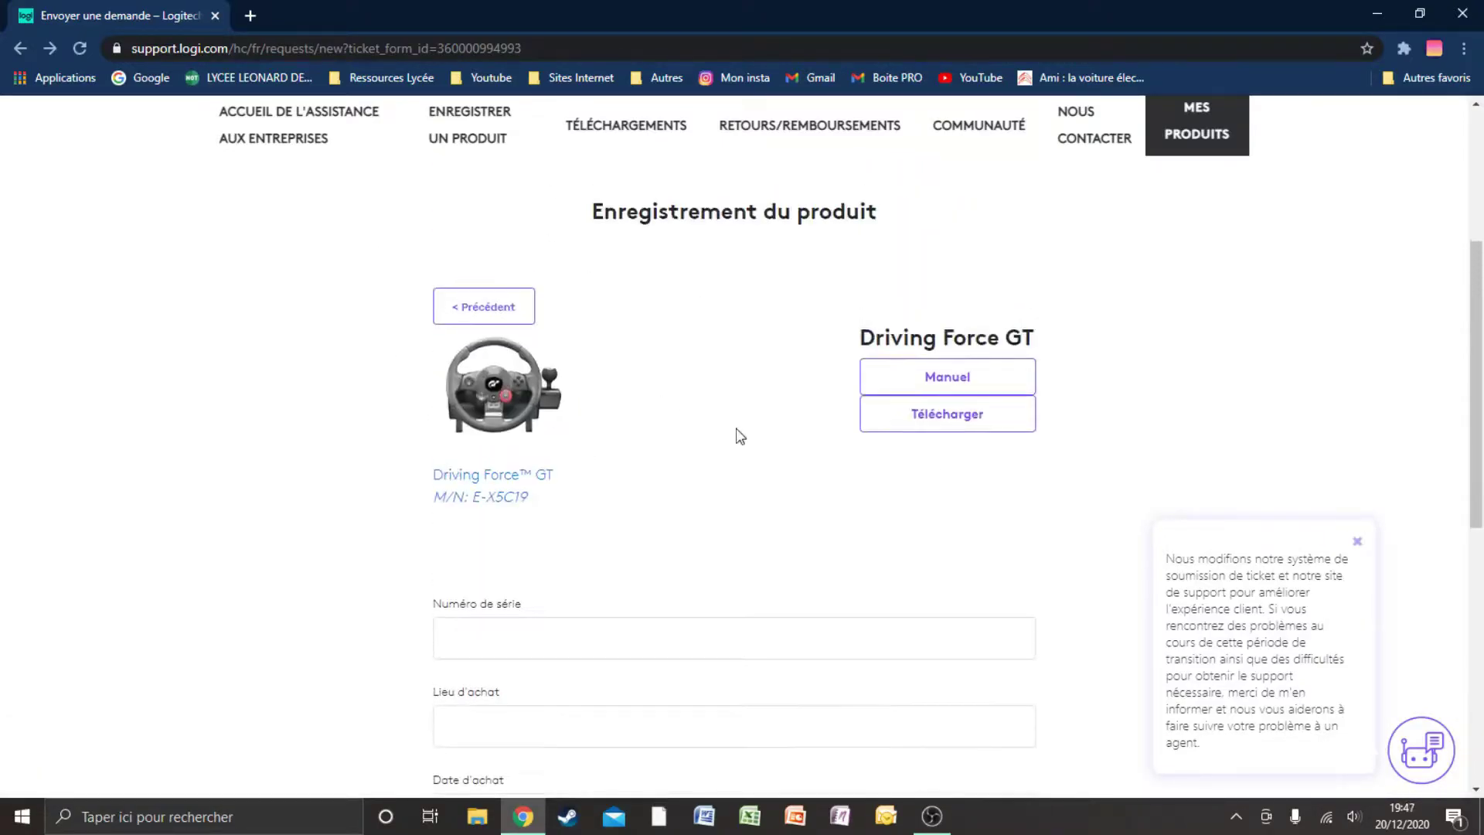
click(952, 419)
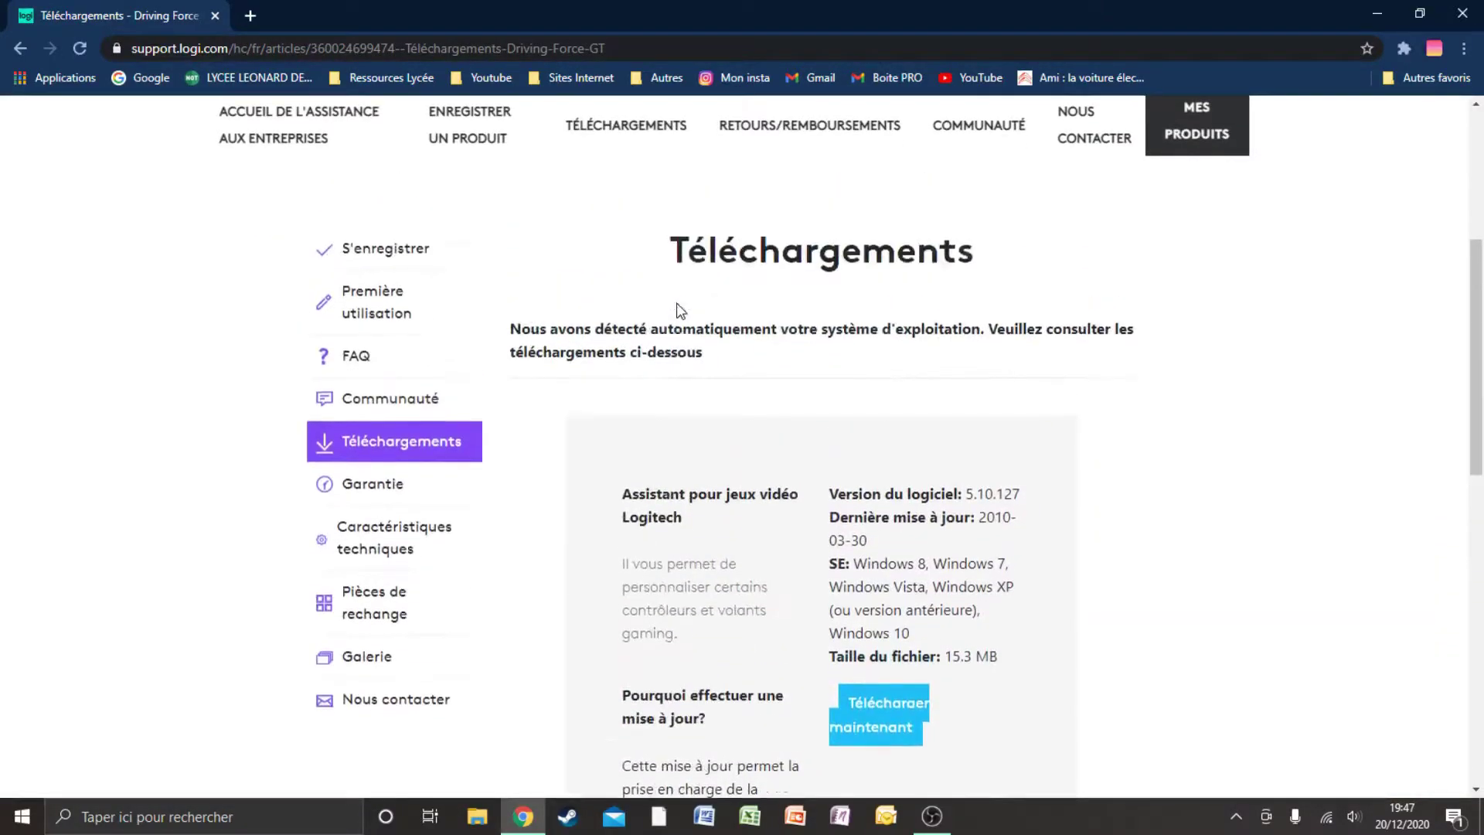
scroll(677, 311, down, 1)
scroll(677, 311, up, 3)
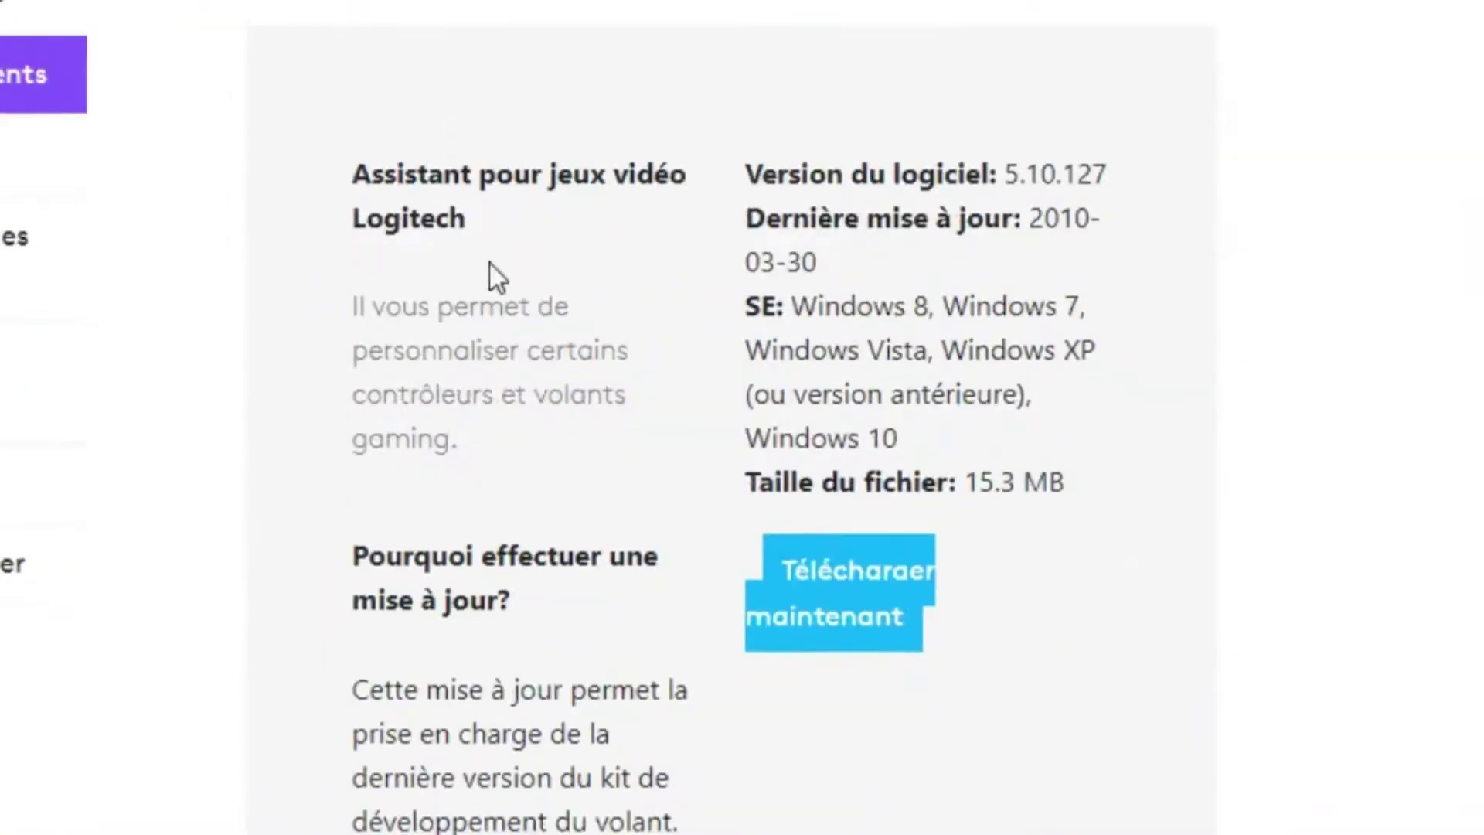
drag(385, 175, 722, 270)
click(855, 590)
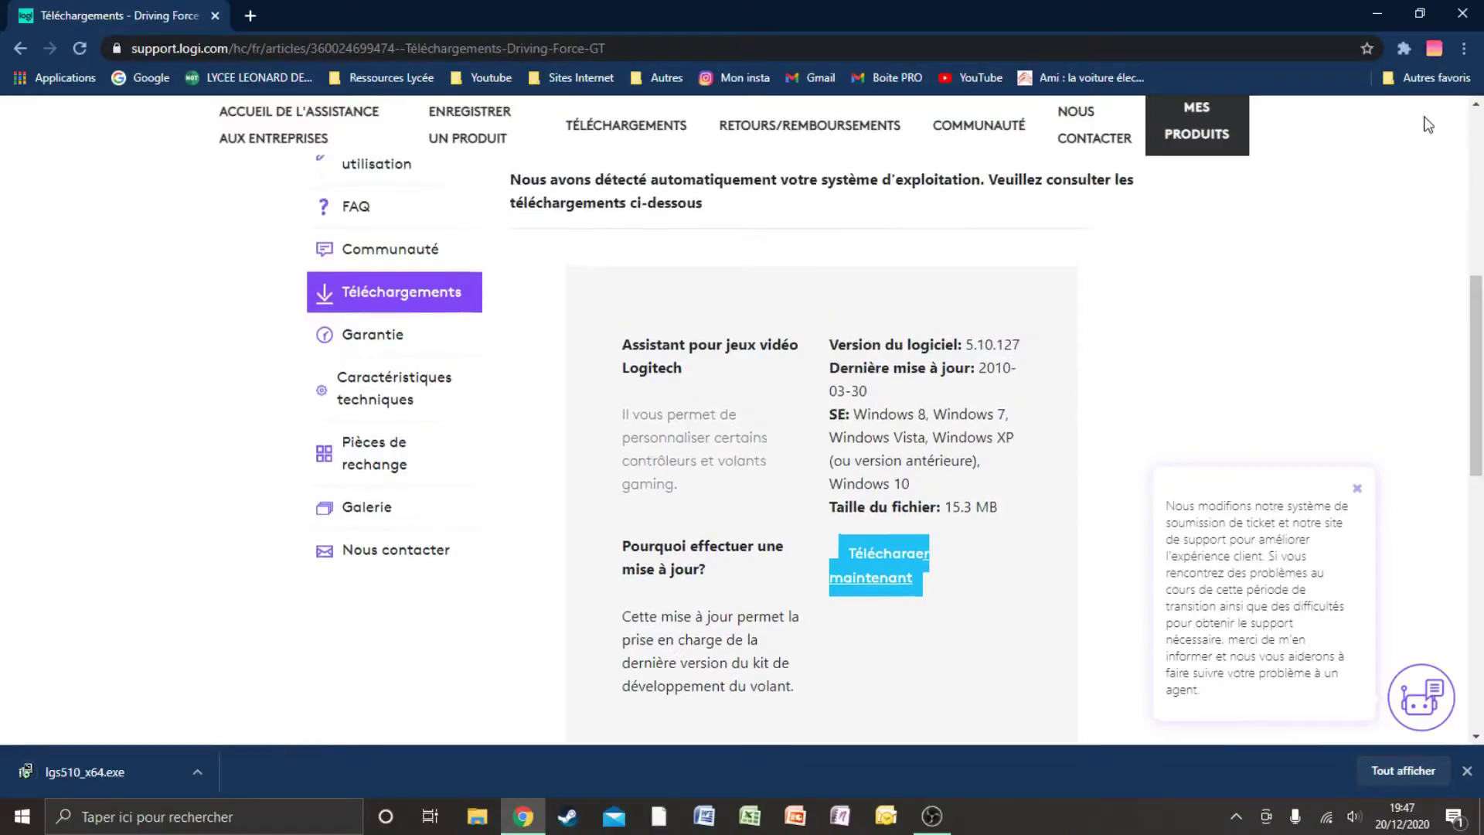
scroll(1309, 159, down, 1)
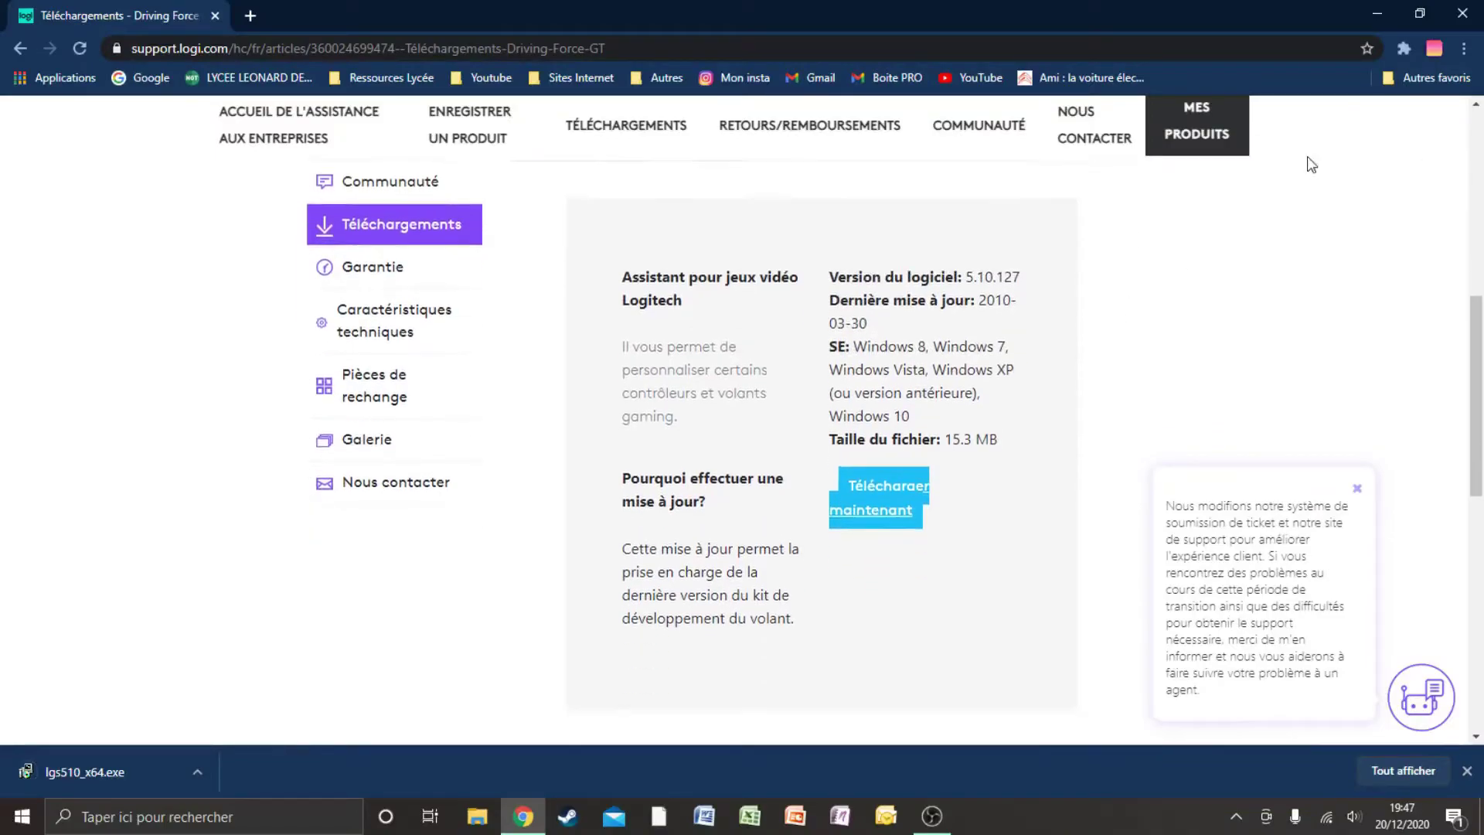
- Run lgs510_x64.exe with Français as the installation language, and accept the licence agreement to start installing
click(94, 775)
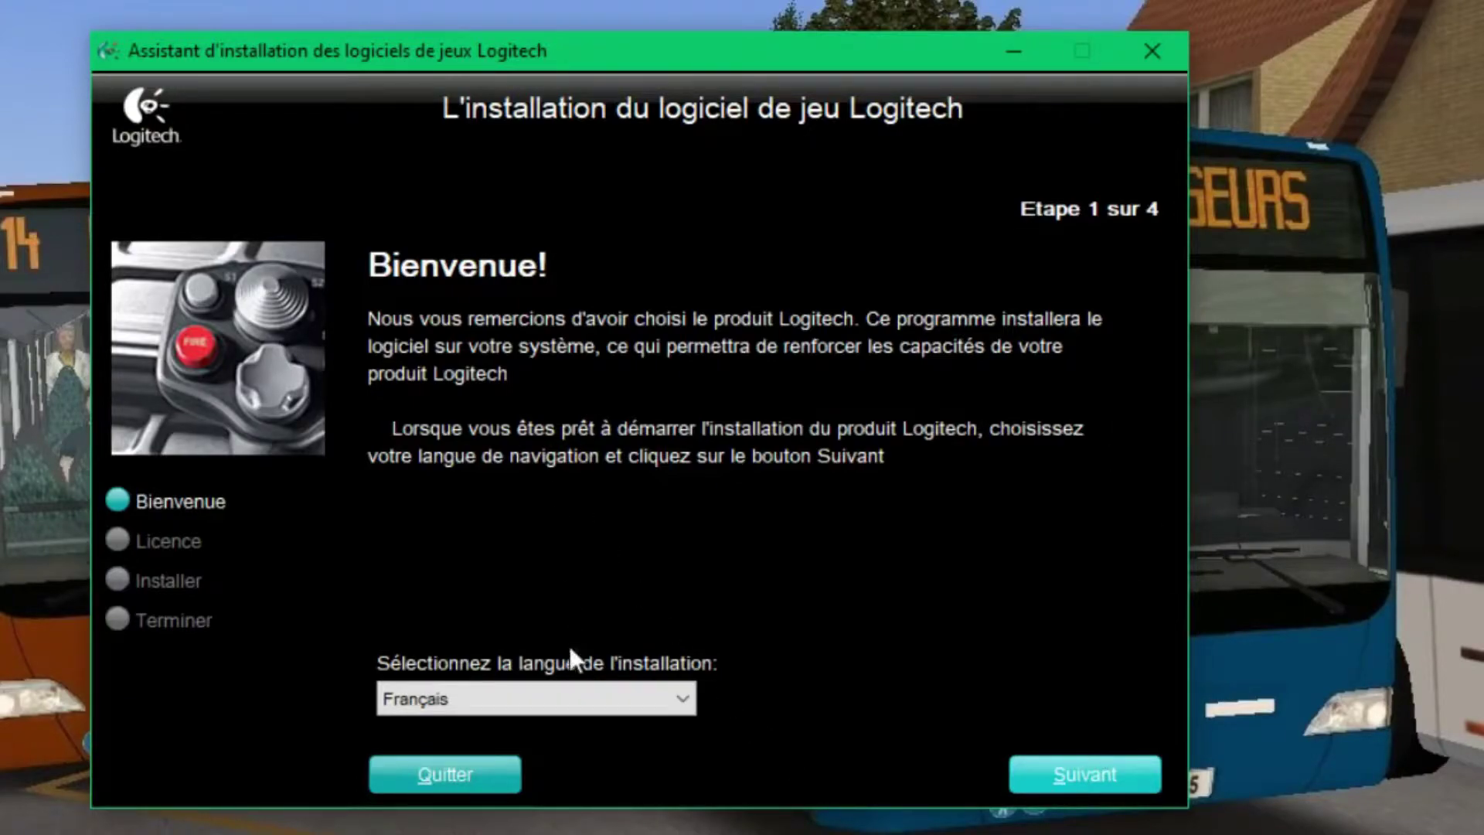
click(535, 704)
scroll(536, 704, up, 3)
click(518, 707)
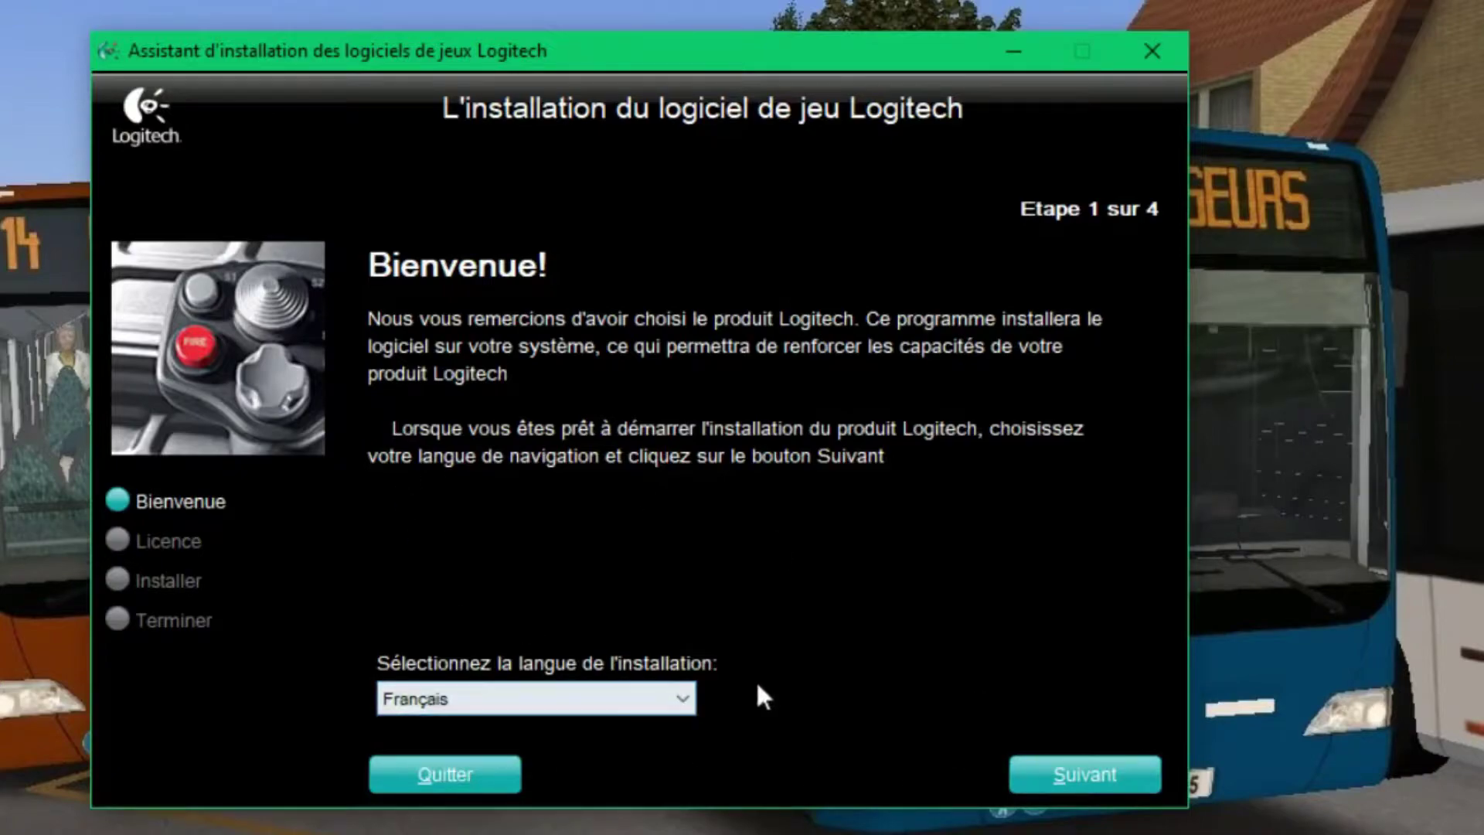
click(1146, 776)
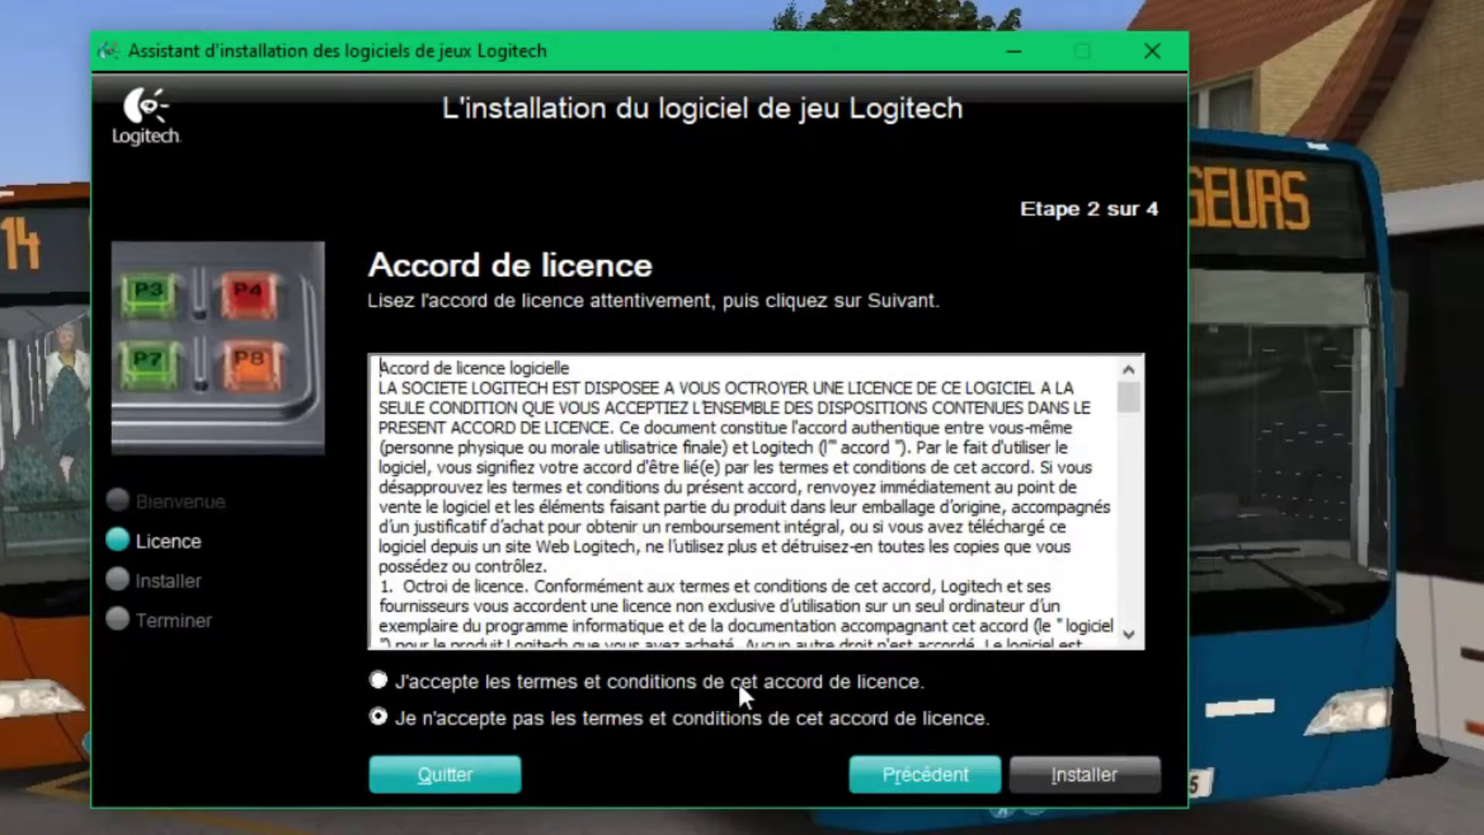
click(750, 680)
click(1104, 778)
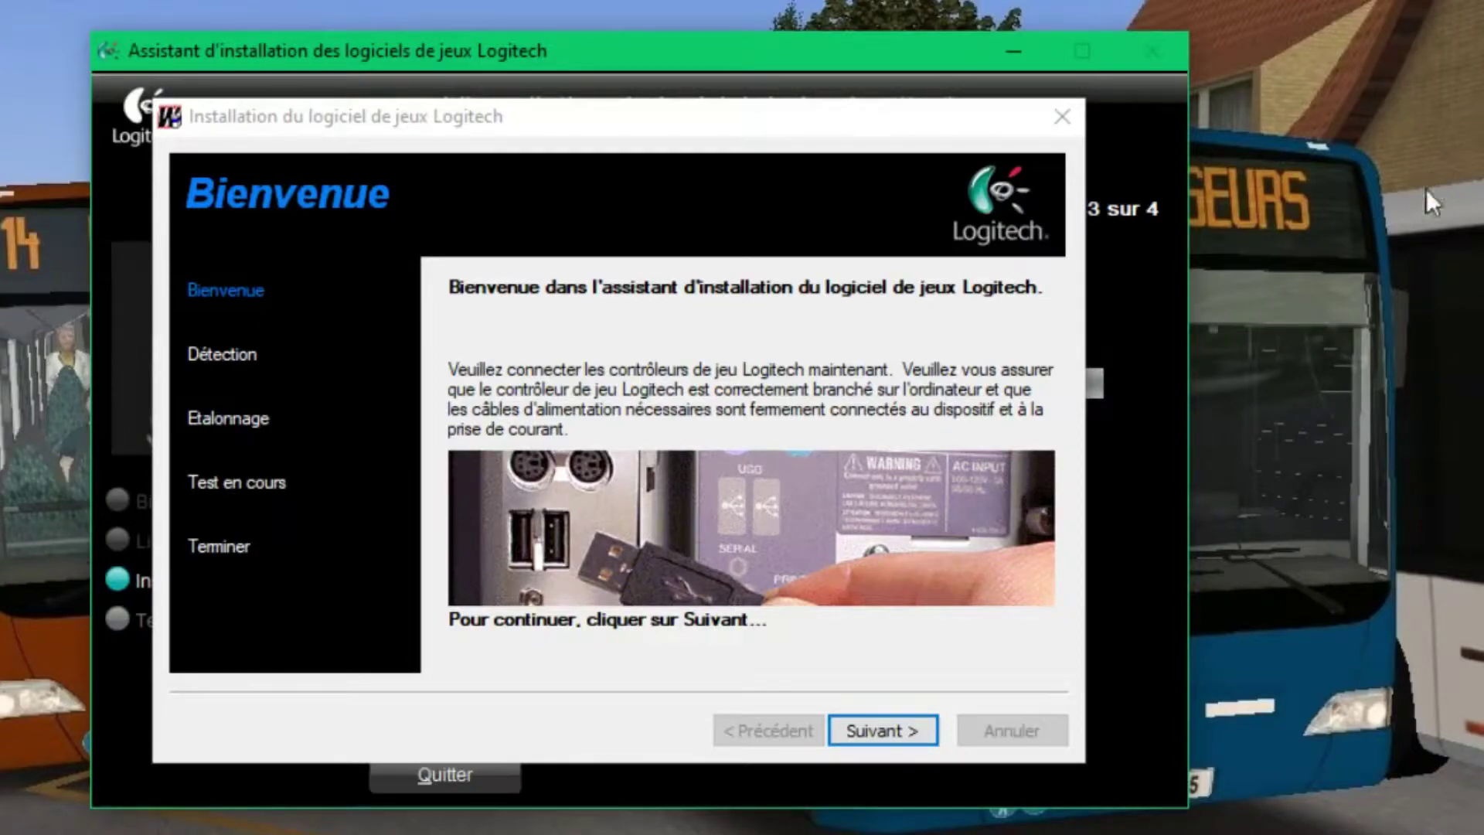
- Run the installation assistant's detection of connected Logitech controllers, and repeat it once from the welcome page
click(847, 730)
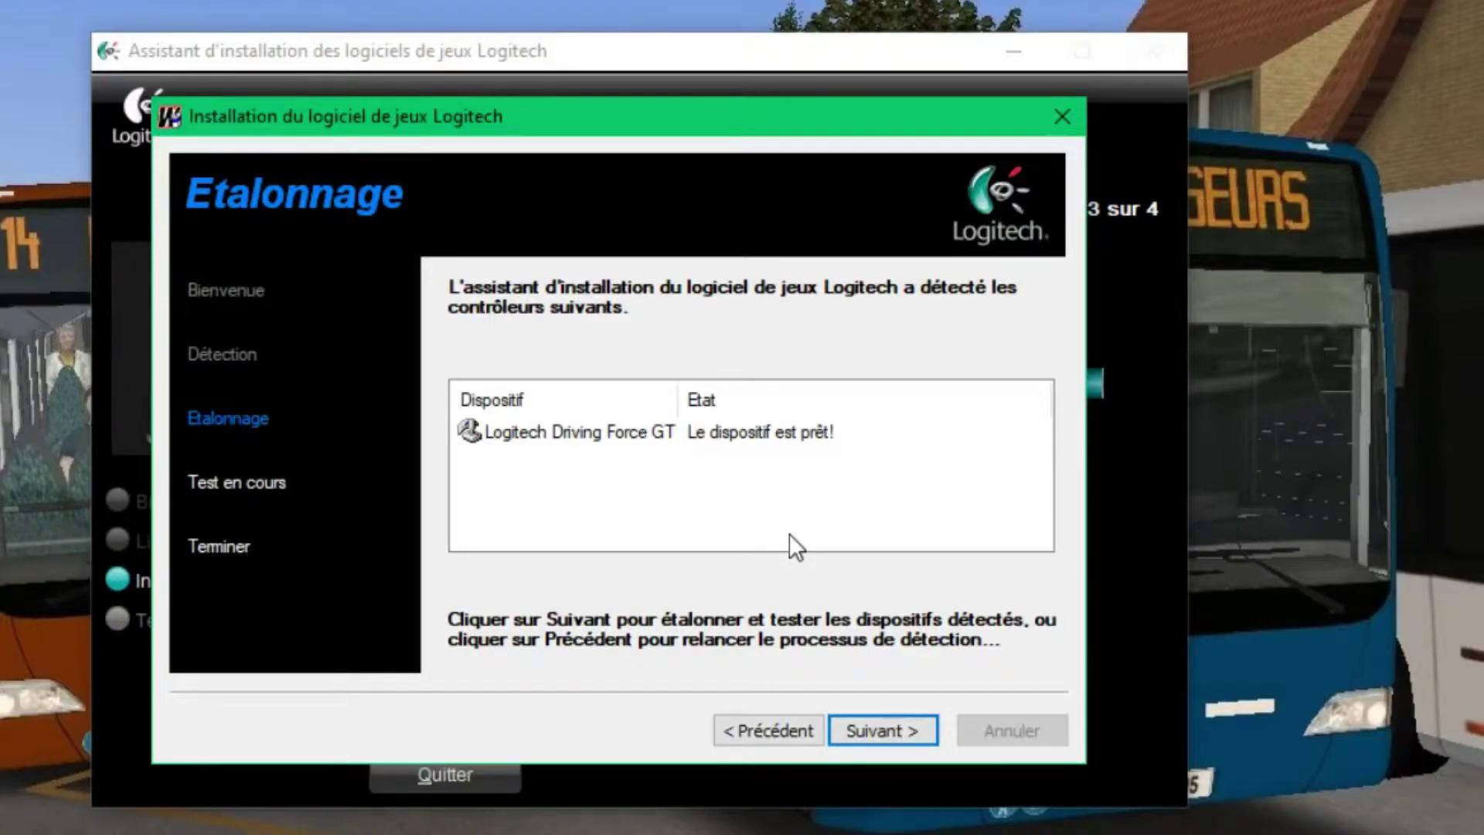
click(776, 738)
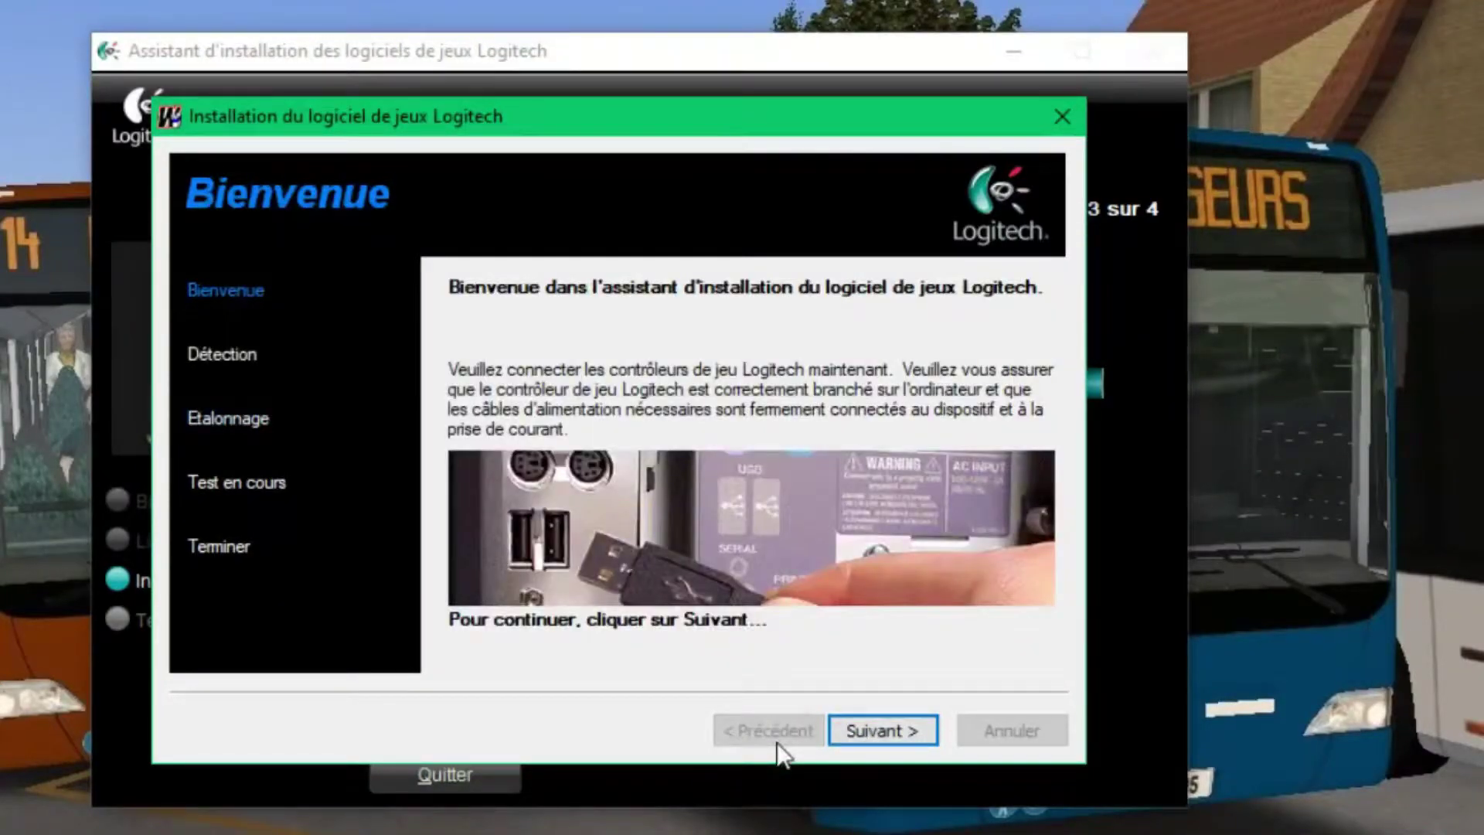
click(871, 730)
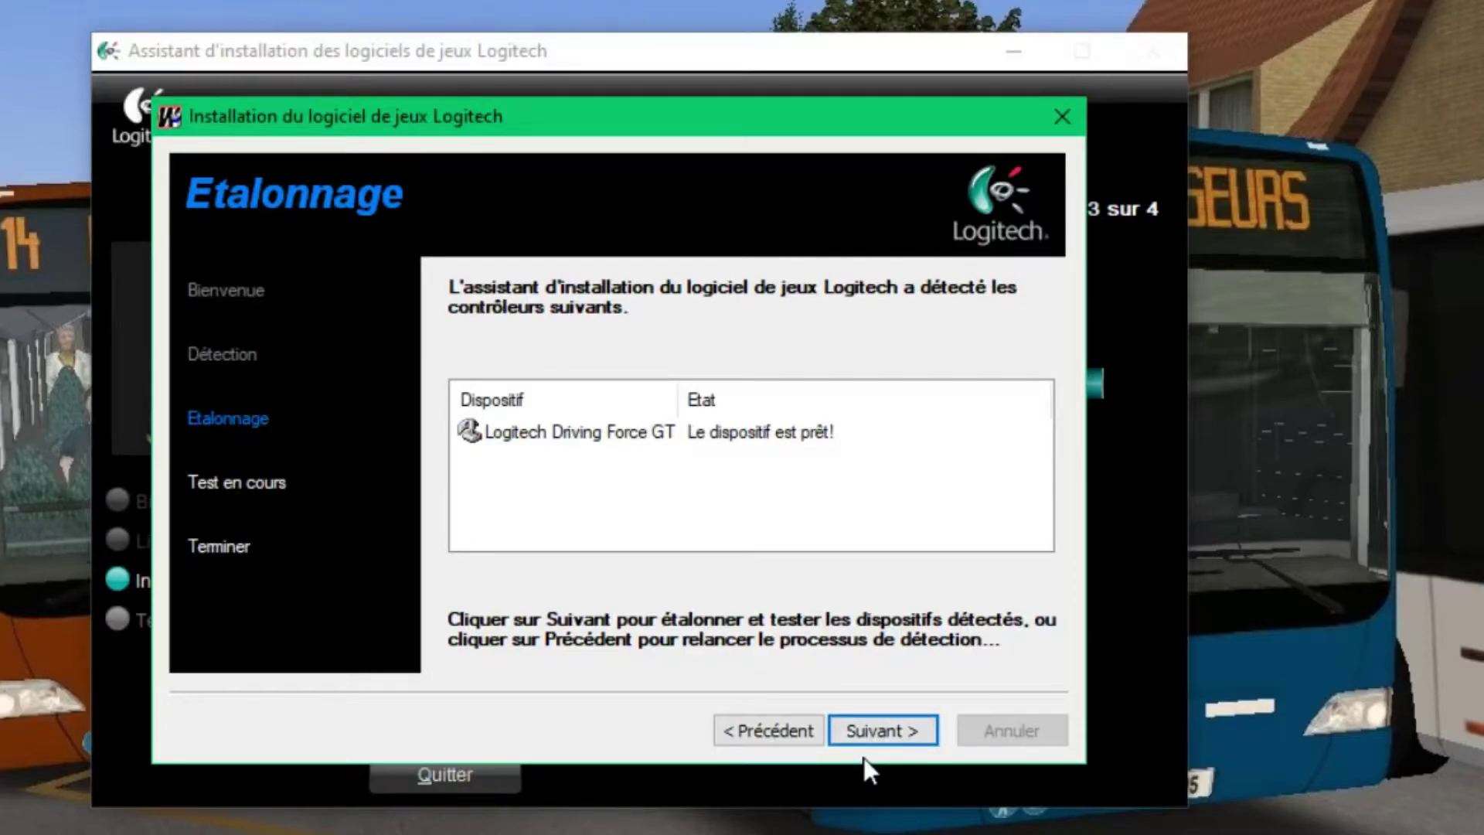
- Proceed to calibration and testing of the Driving Force GT, check its wheel and pedals on the test page, and accept it
click(889, 732)
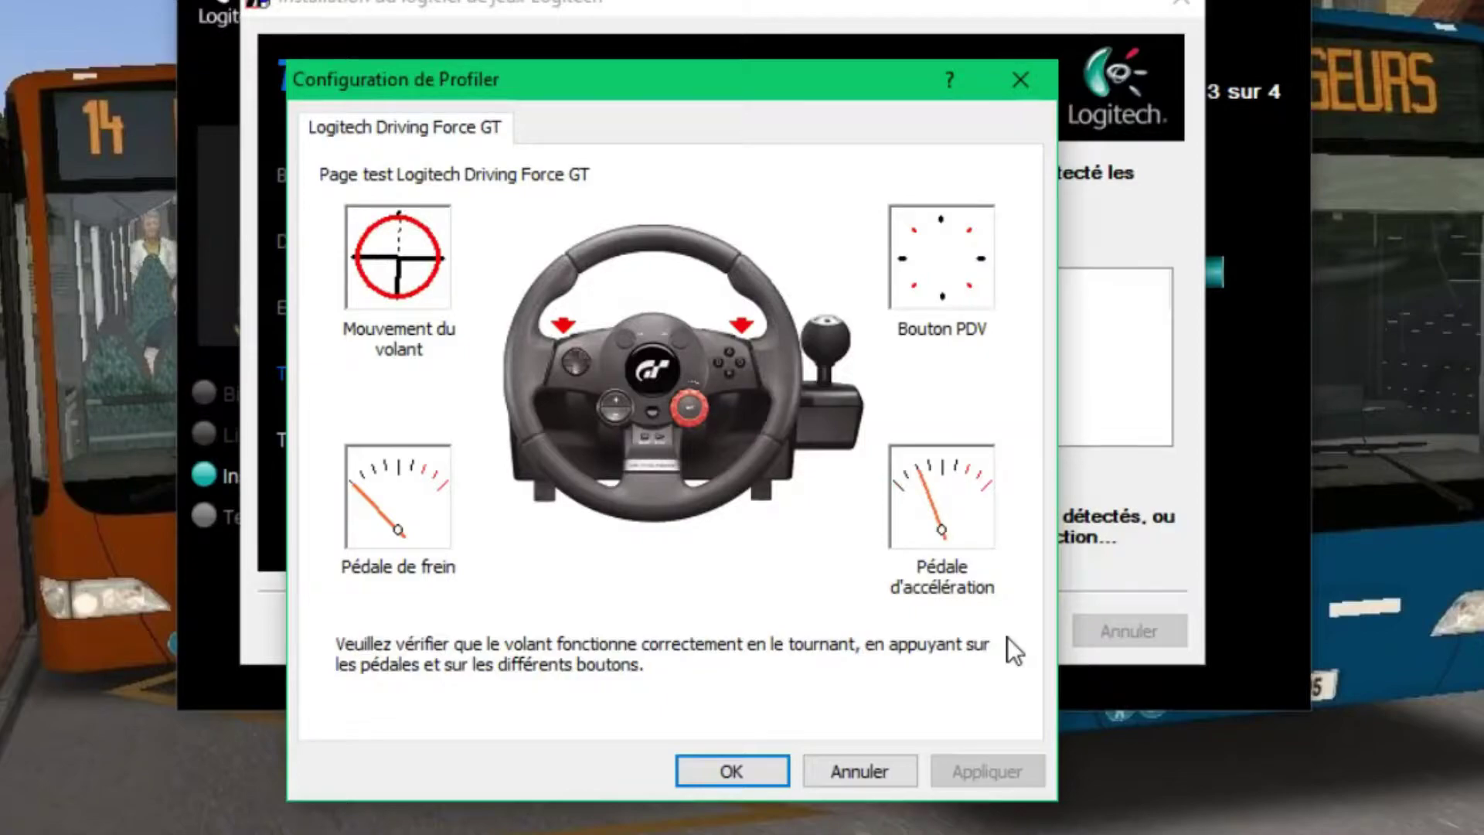
mouse_move(404, 234)
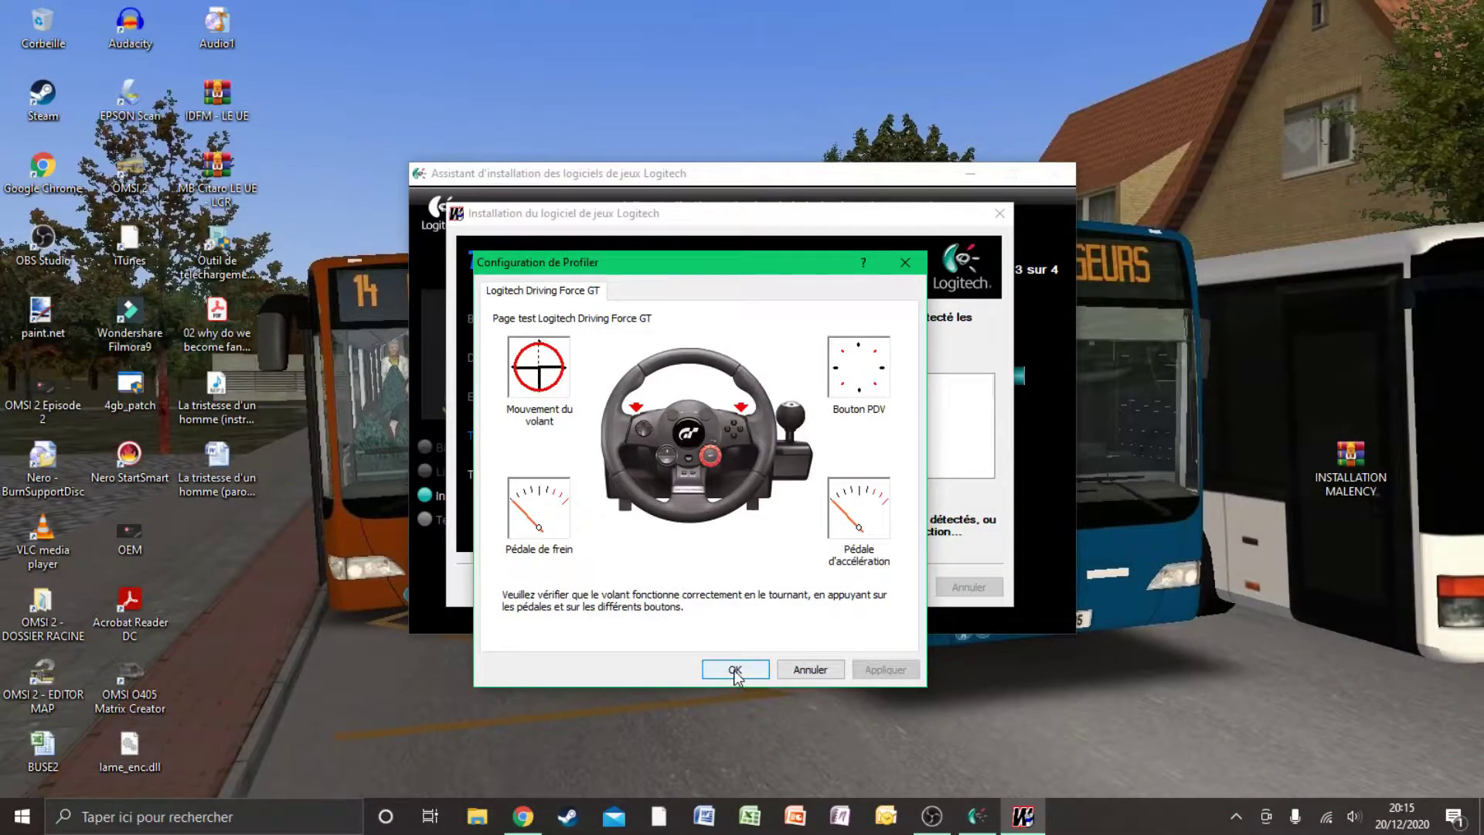
click(734, 670)
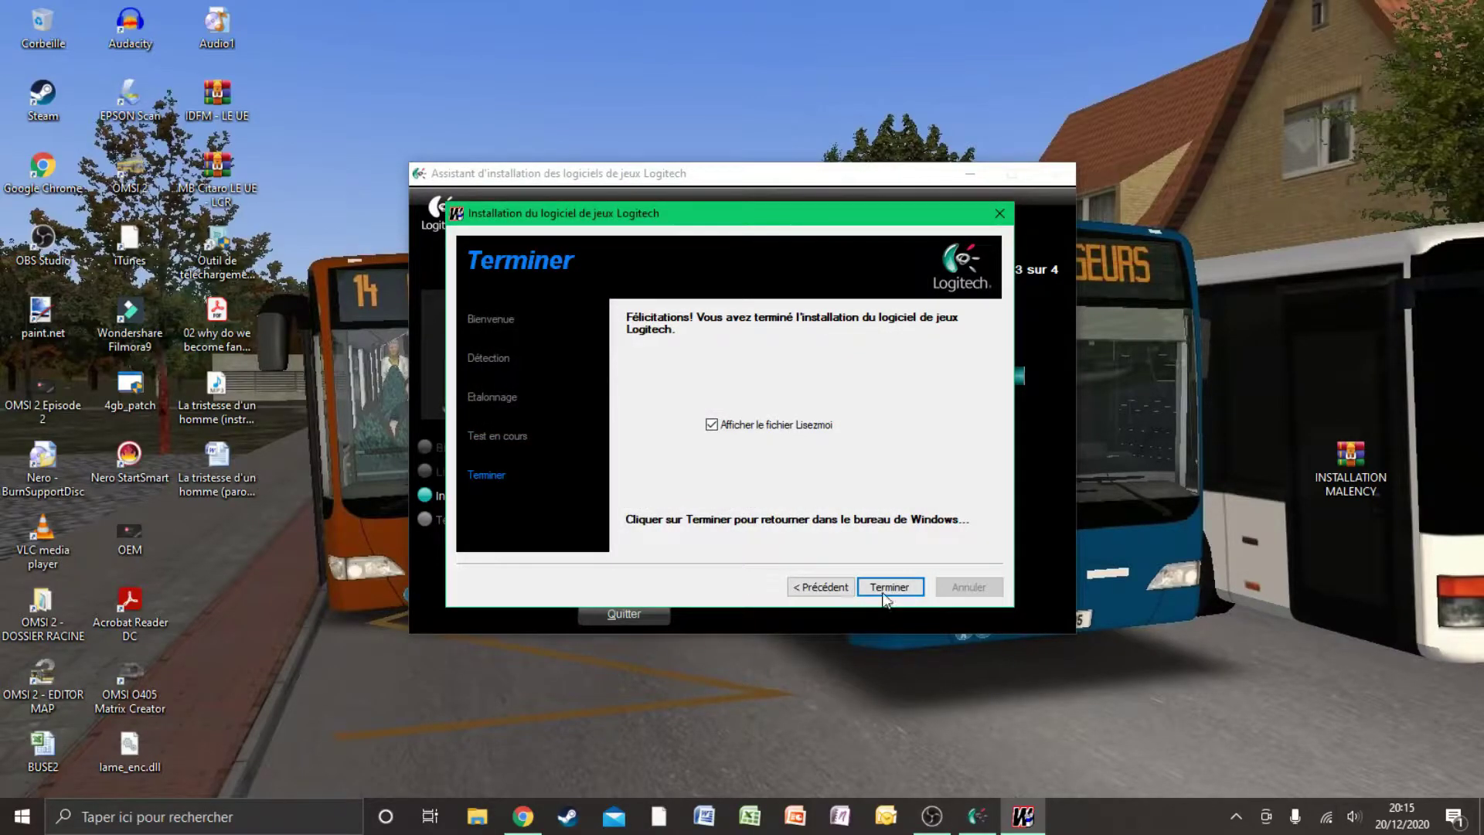
- Finish the Logitech software installation without displaying the Lisezmoi file, and close the installation assistant
click(759, 425)
click(893, 585)
click(893, 589)
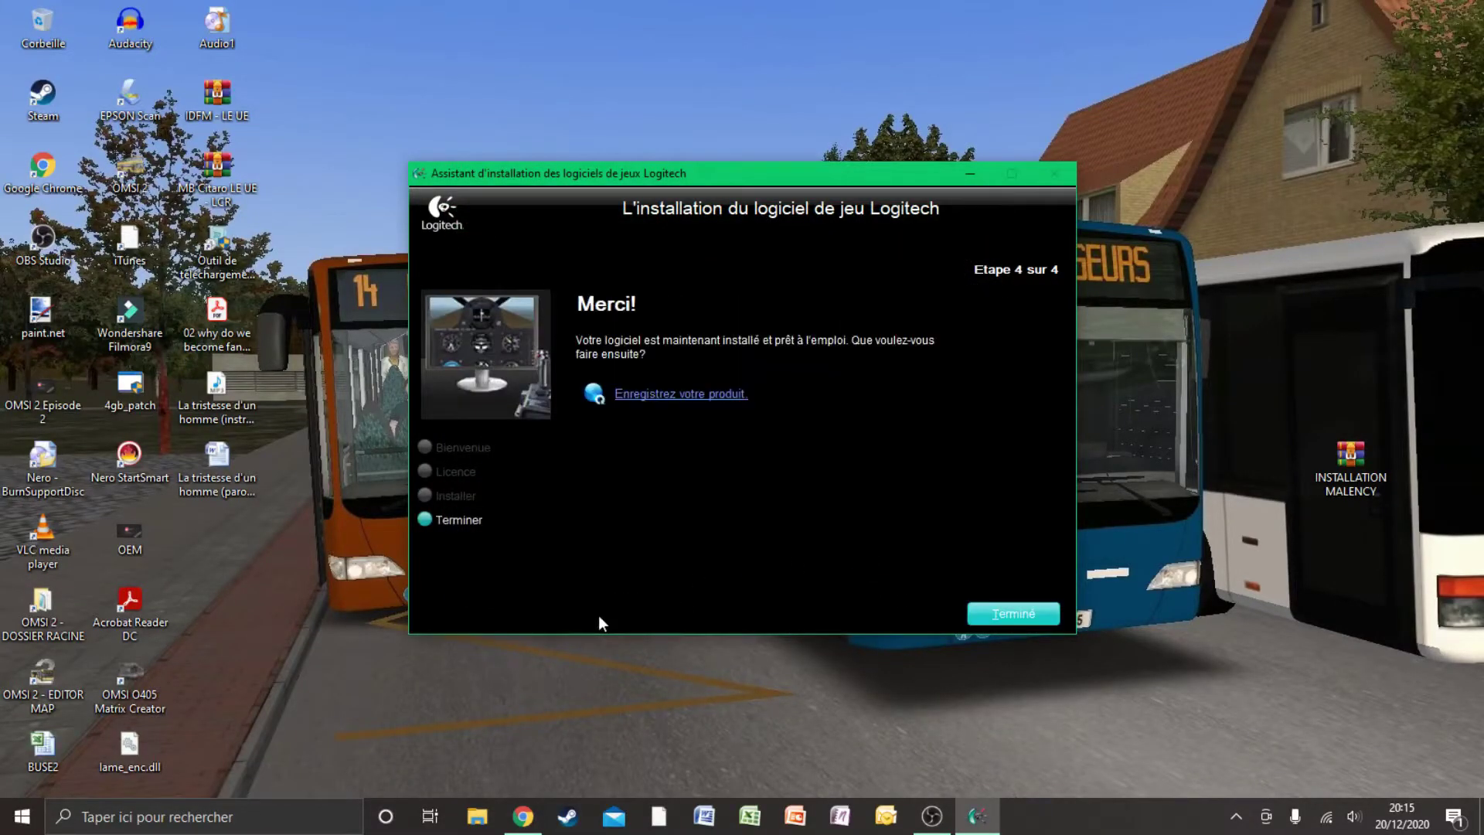
click(1009, 612)
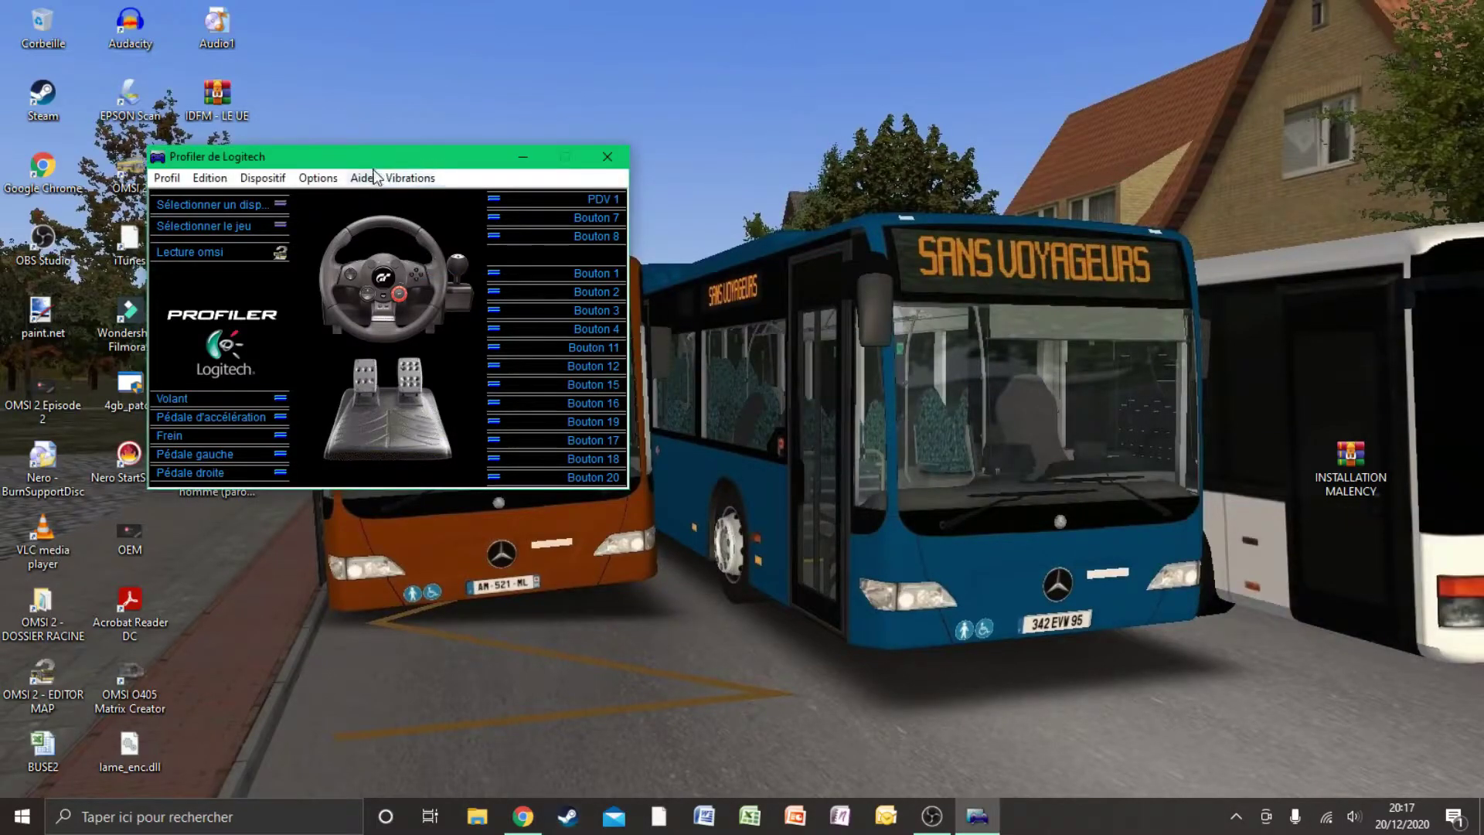
- In the Profiler's global device settings, enable combined pedals and set the rotation angle to 900°, then save and close the Profiler
click(318, 178)
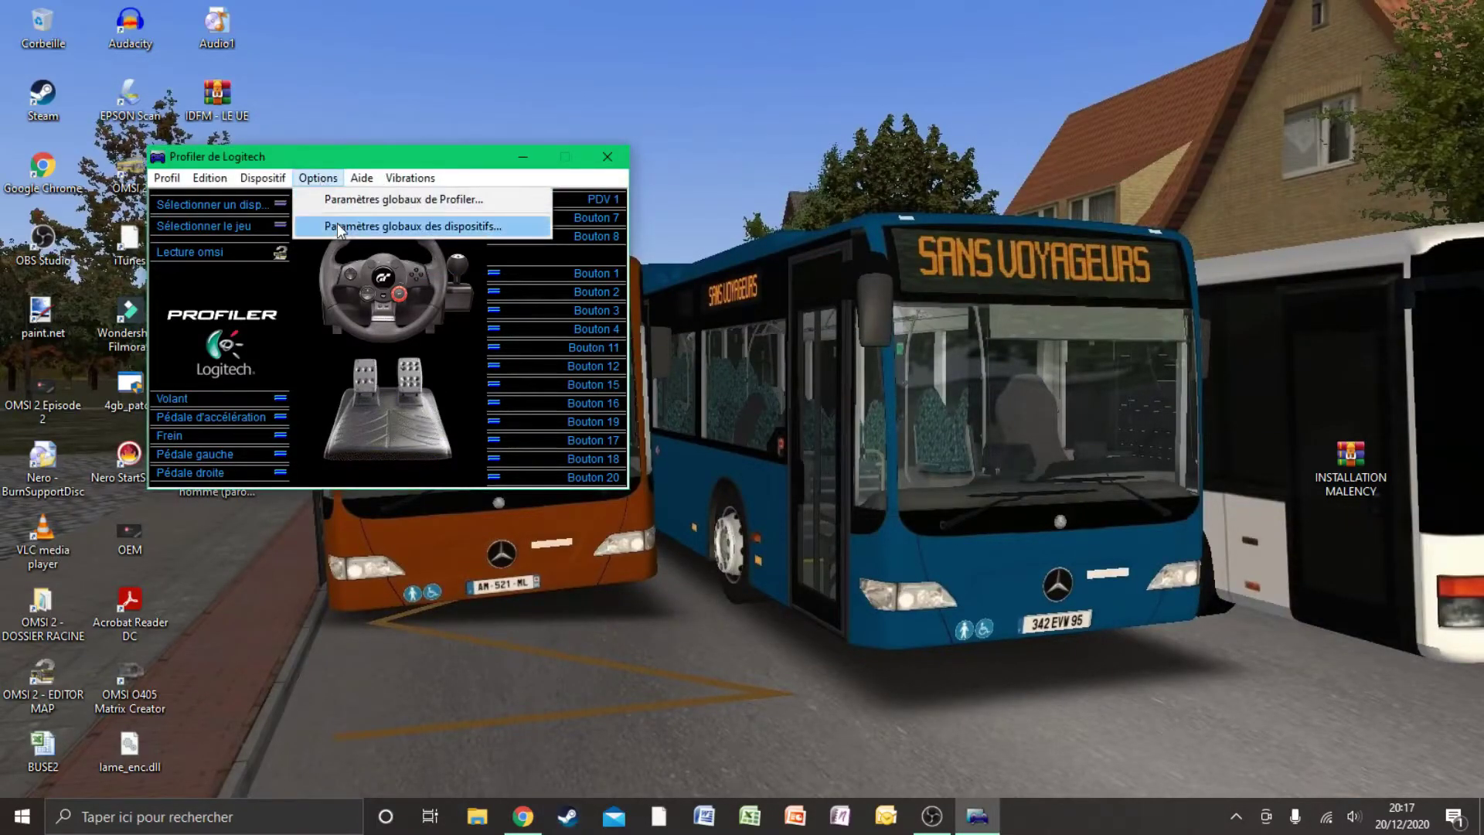
click(337, 223)
drag(318, 100, 837, 156)
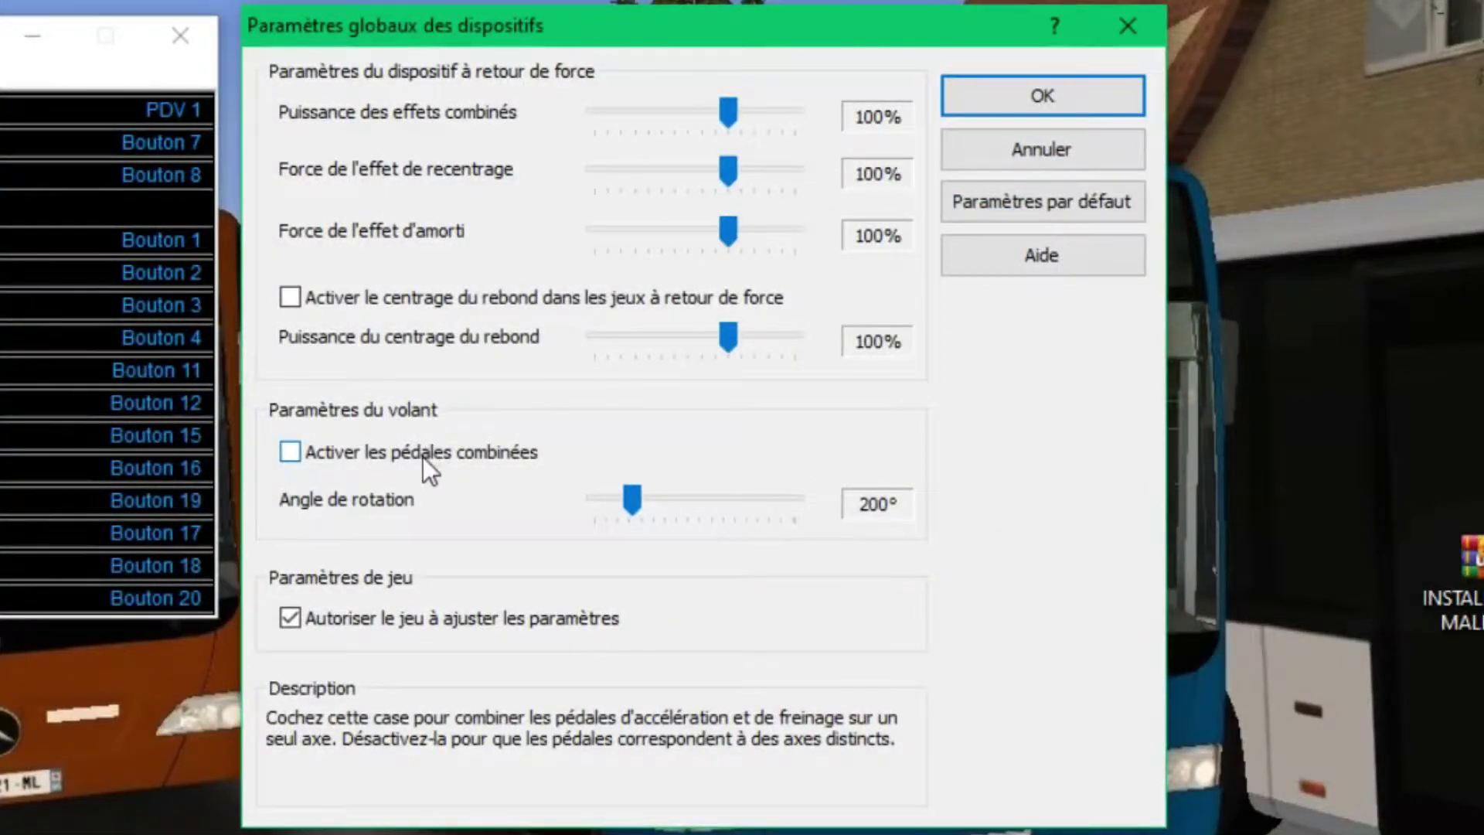
click(753, 393)
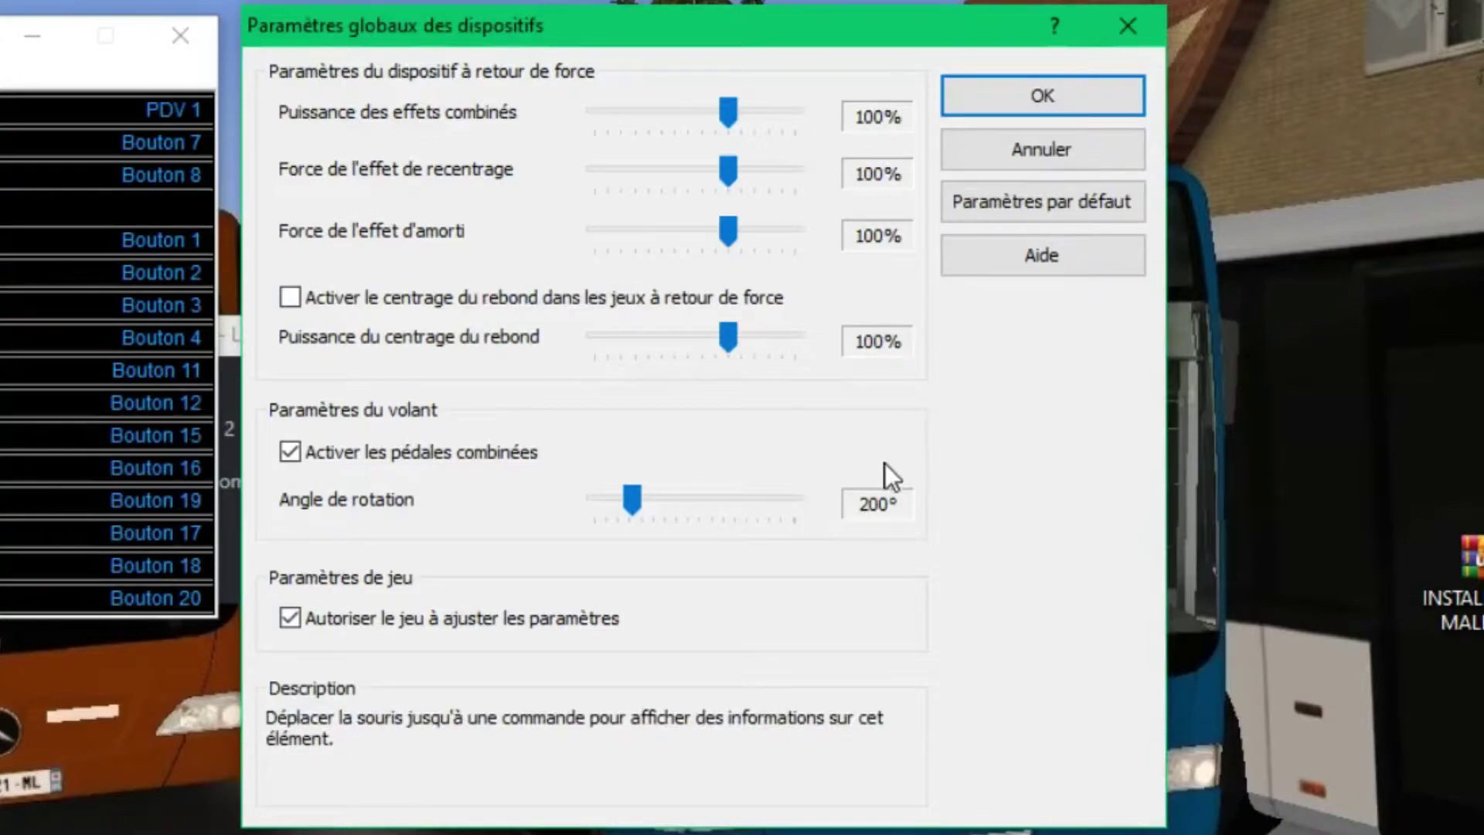
drag(622, 502, 880, 516)
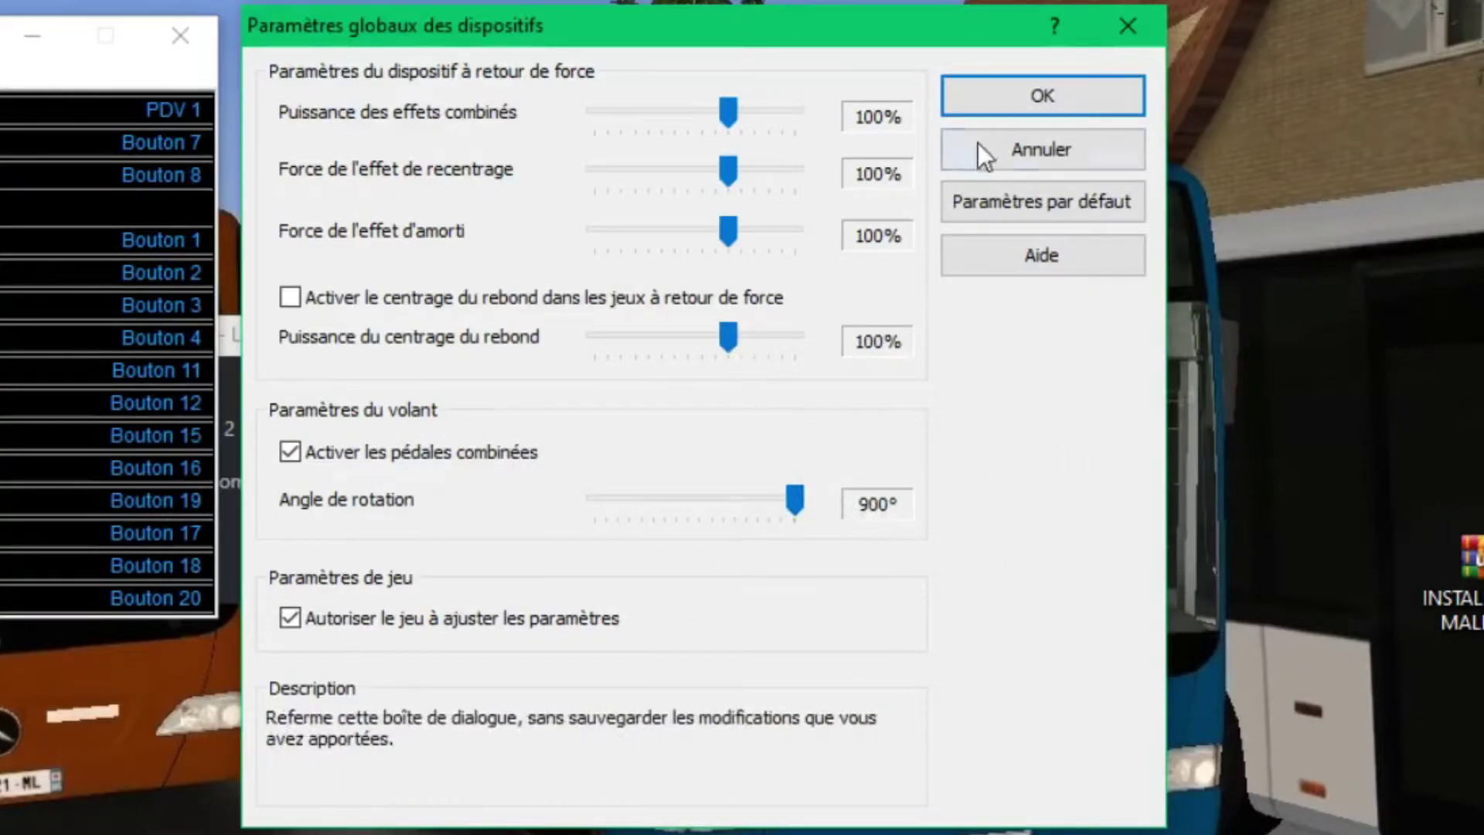
click(993, 107)
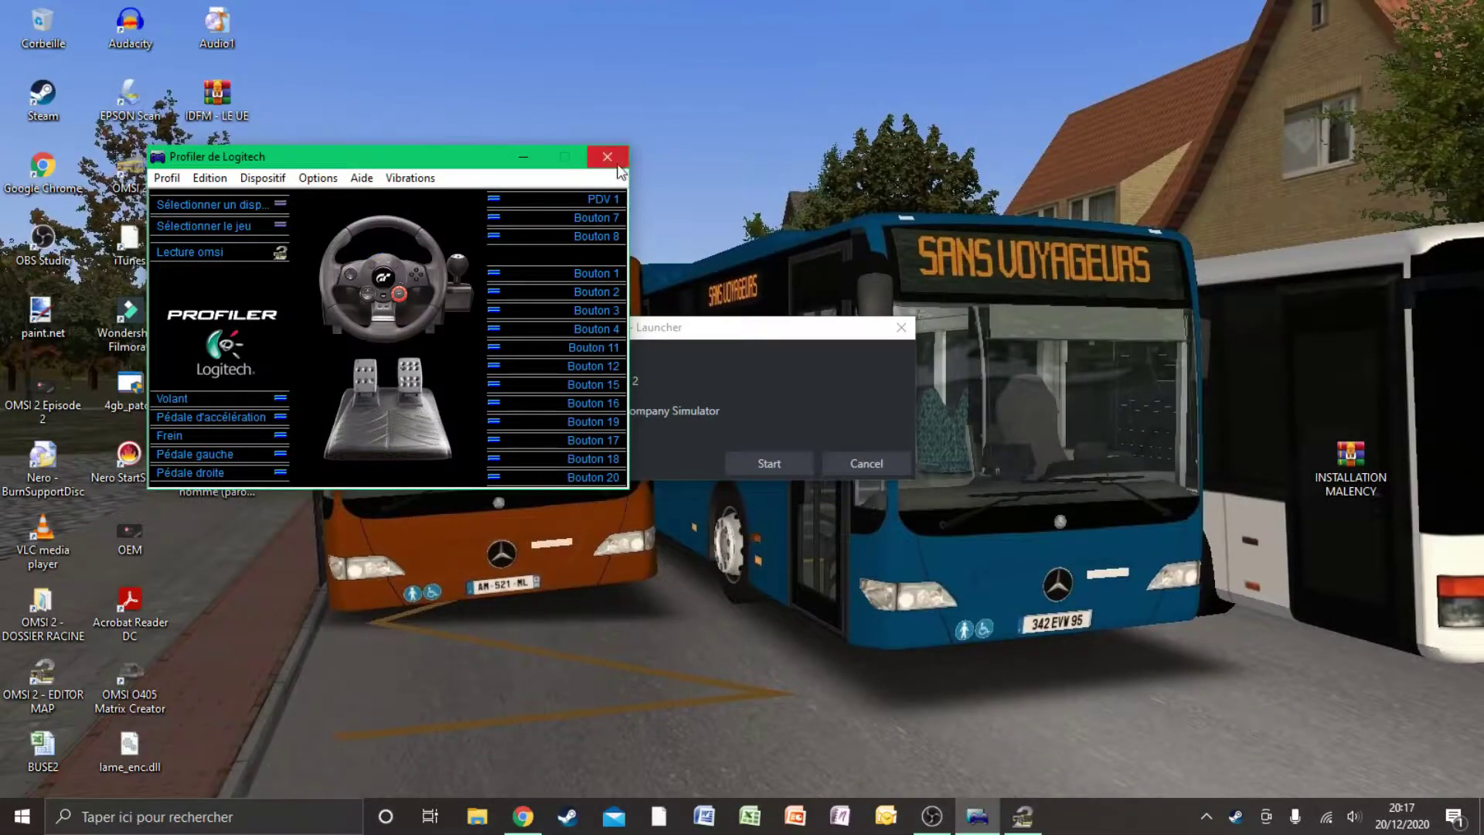
click(618, 165)
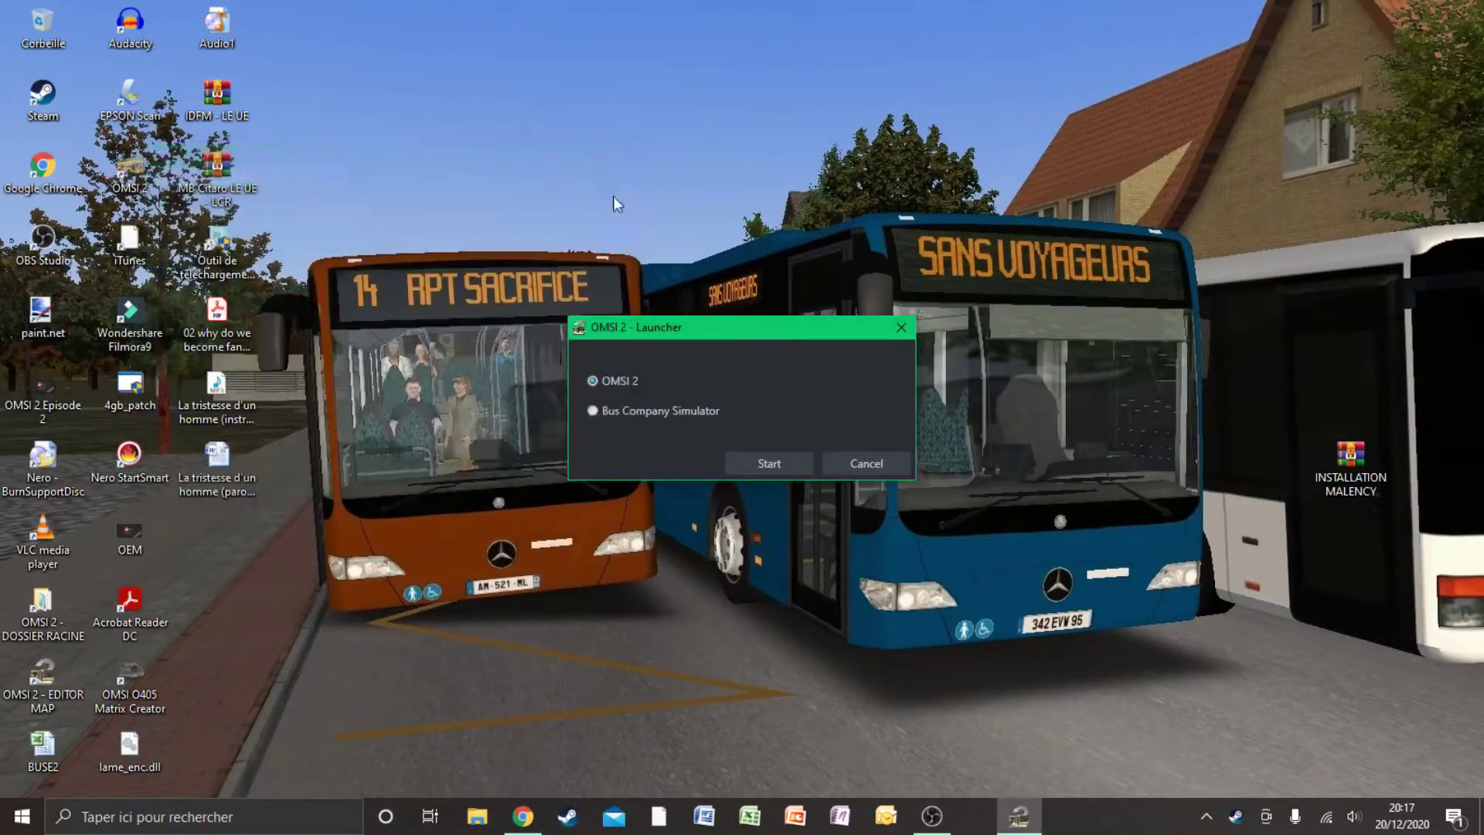
- Switch to the OMSI 2 launcher and start the game with OMSI 2 selected
click(150, 398)
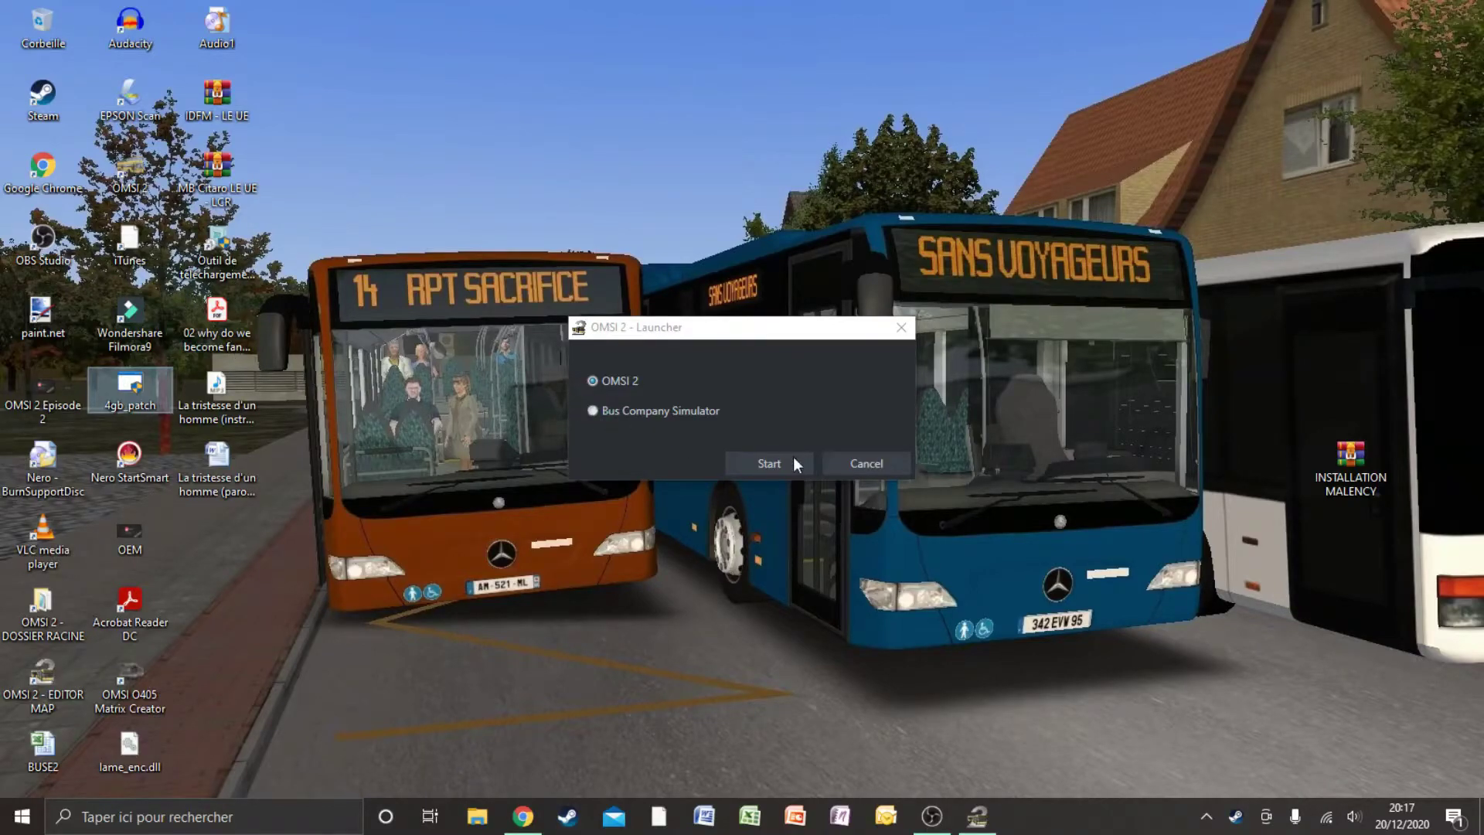
click(771, 466)
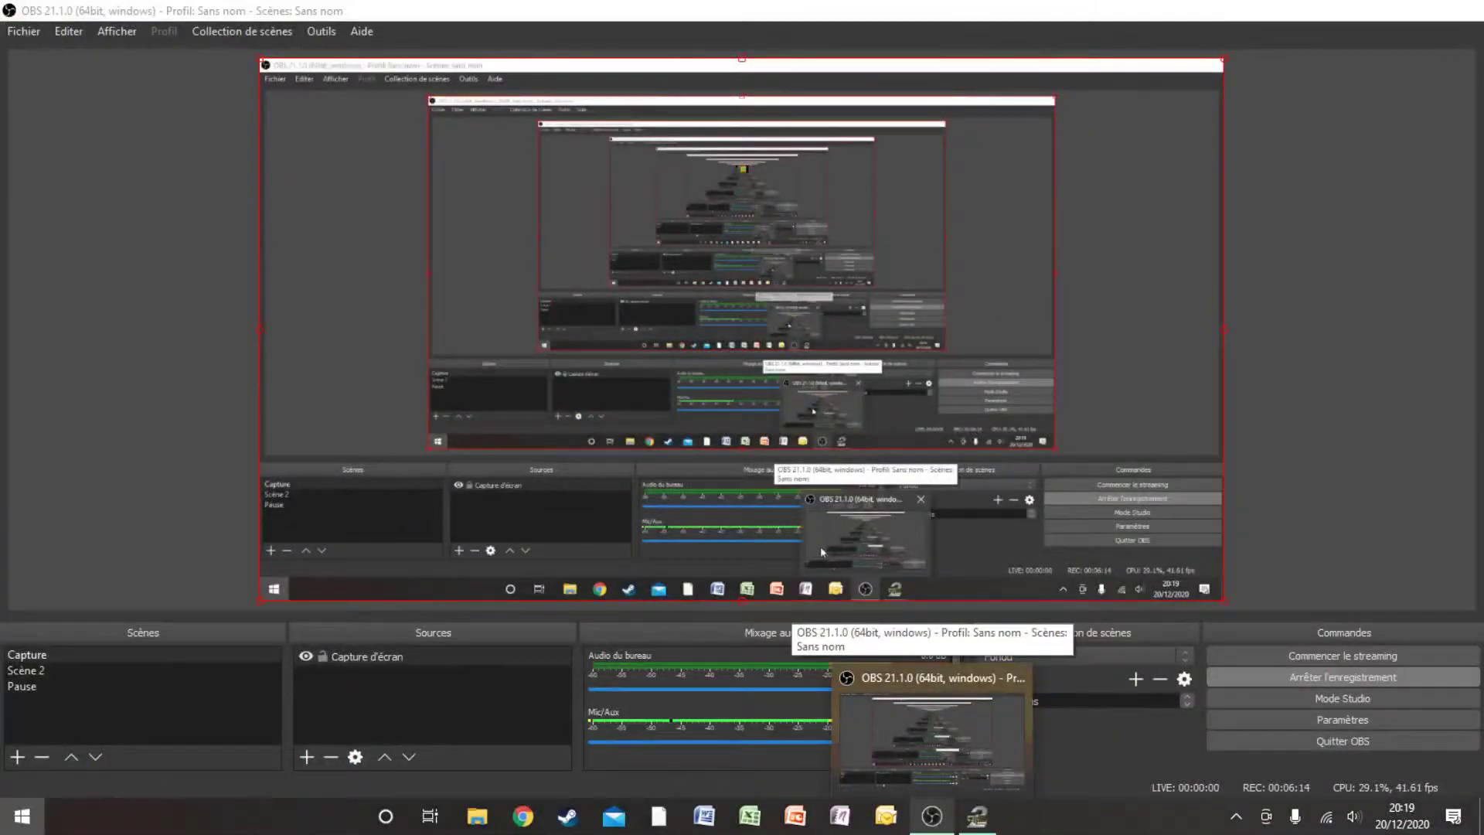
key(super)
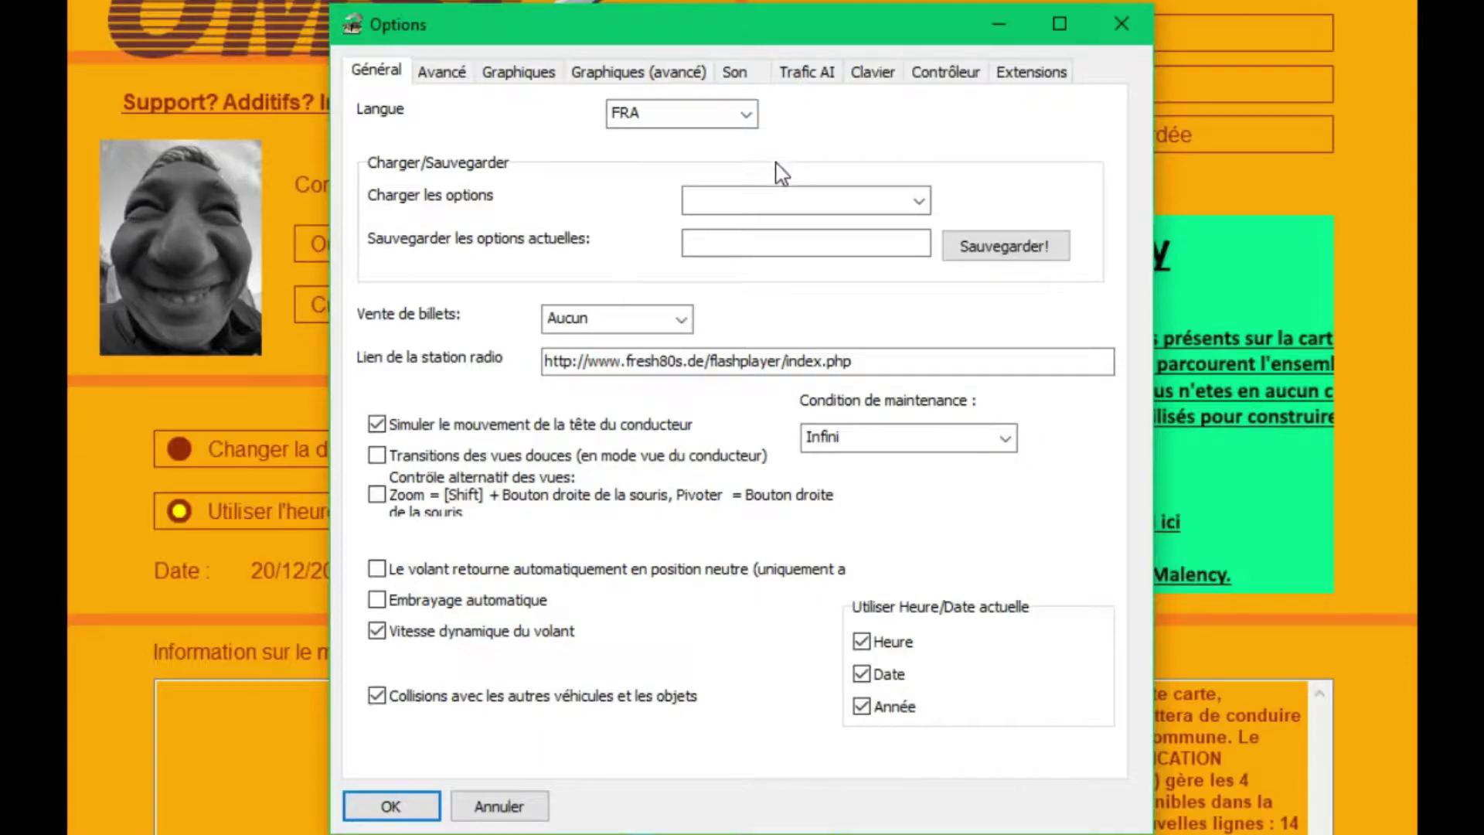
- Add the connected Logitech Driving Force GT USB to the configured controllers in the OMSI 2 controller options
click(959, 72)
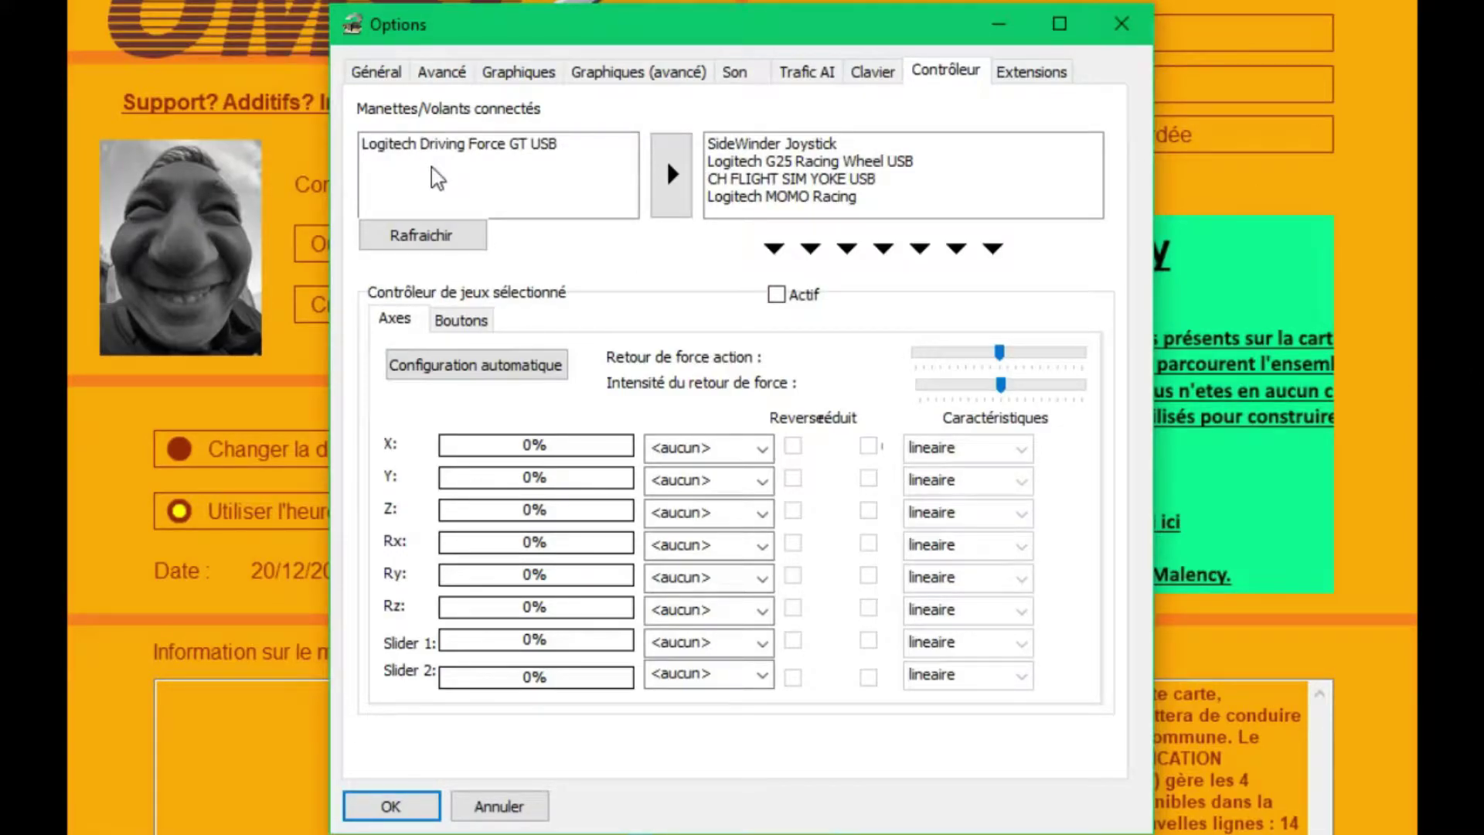
click(492, 151)
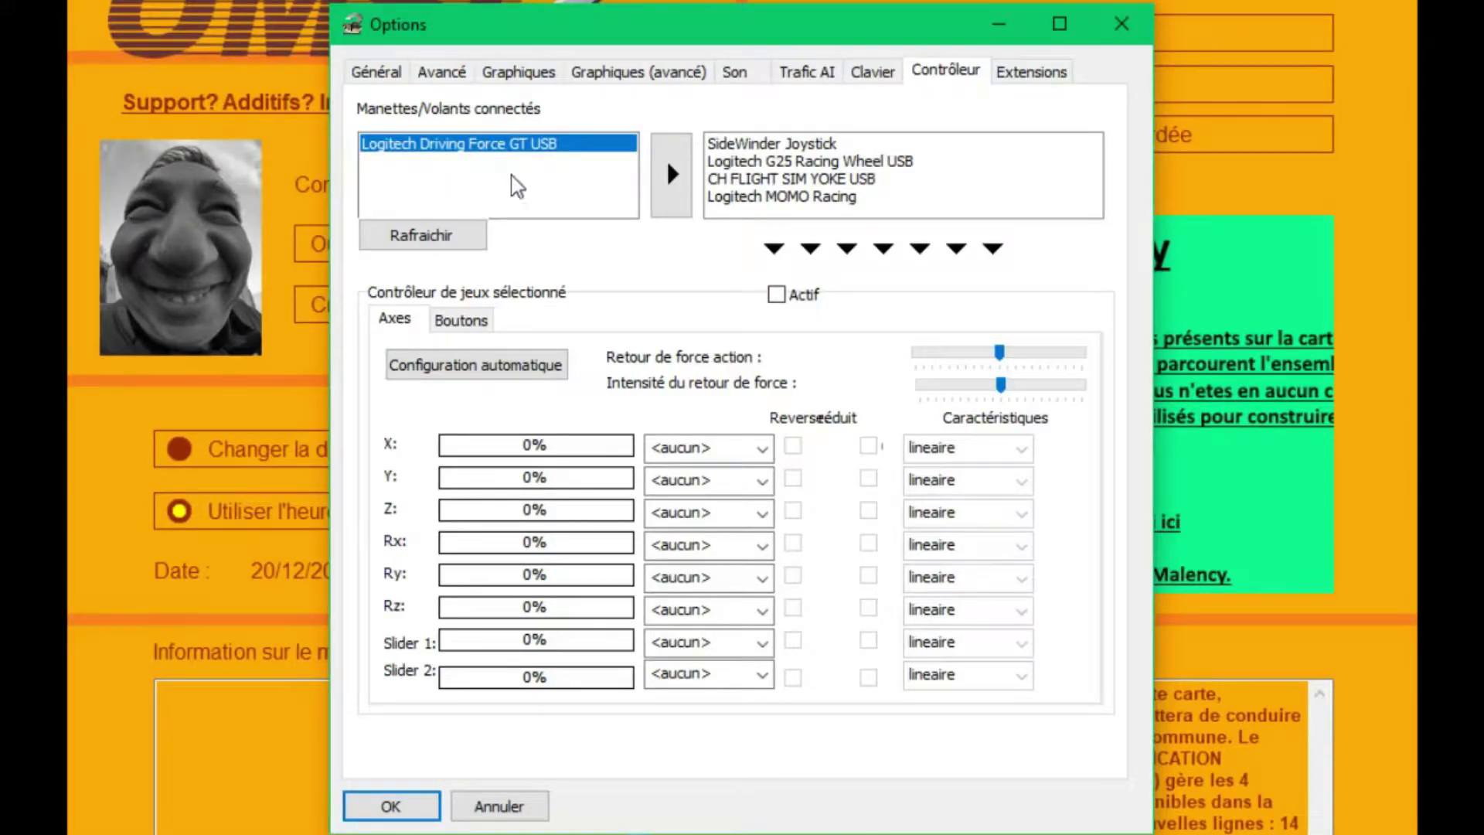
click(662, 196)
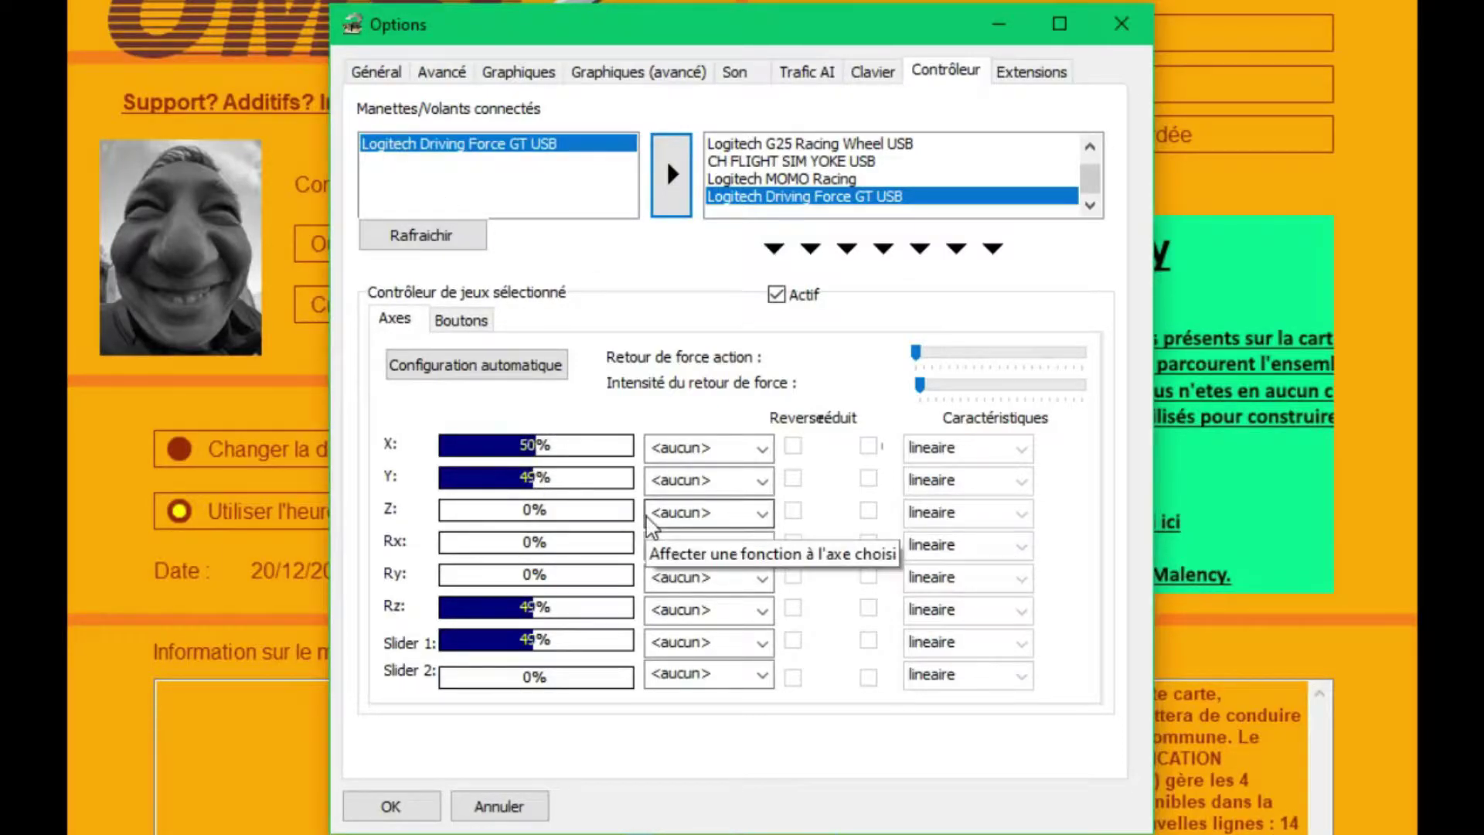
- Assign the wheel's X axis to Volant and its Y axis to Vitesses
click(695, 448)
click(712, 515)
click(718, 454)
click(723, 496)
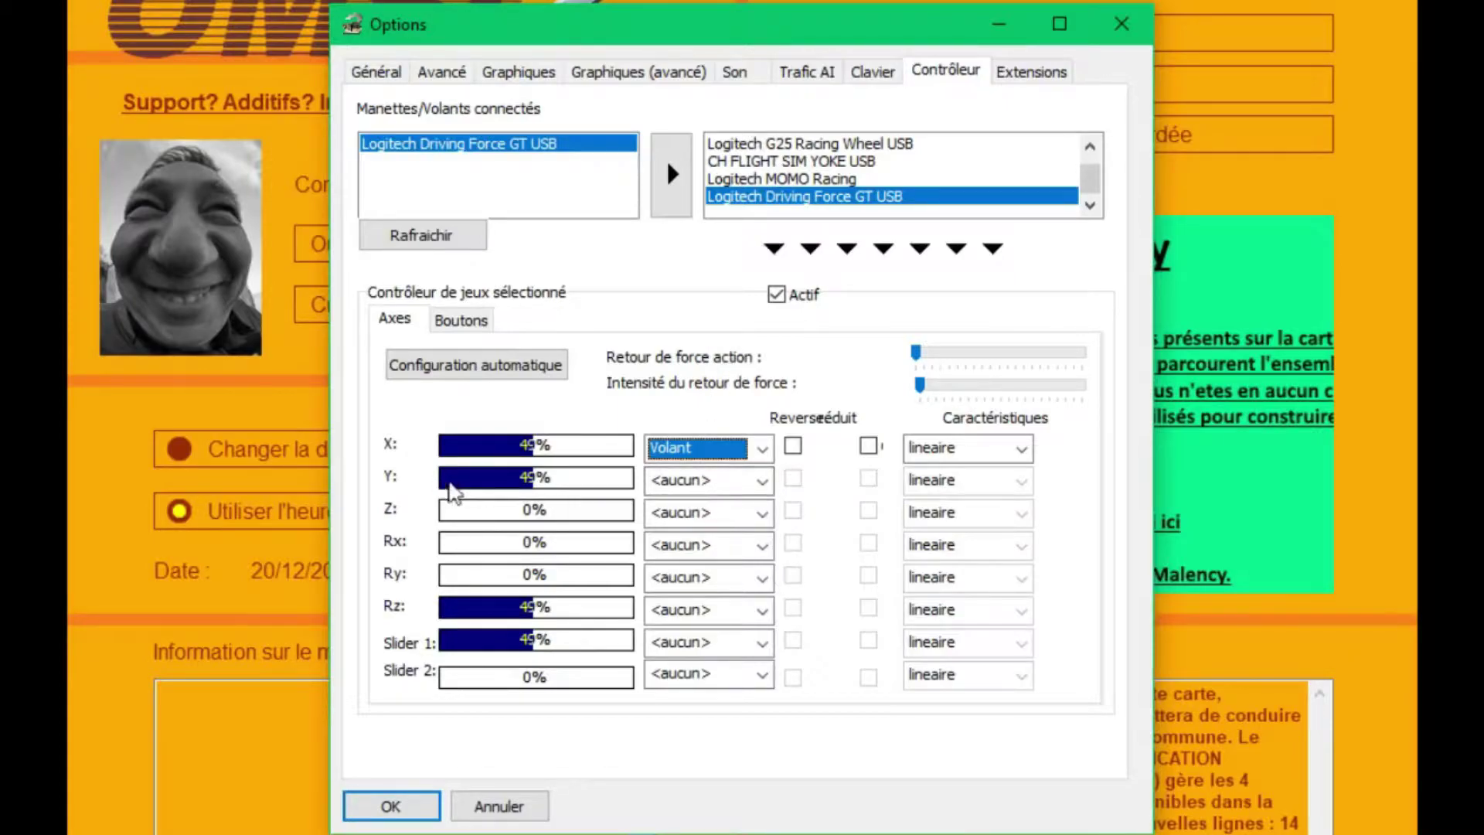
click(704, 485)
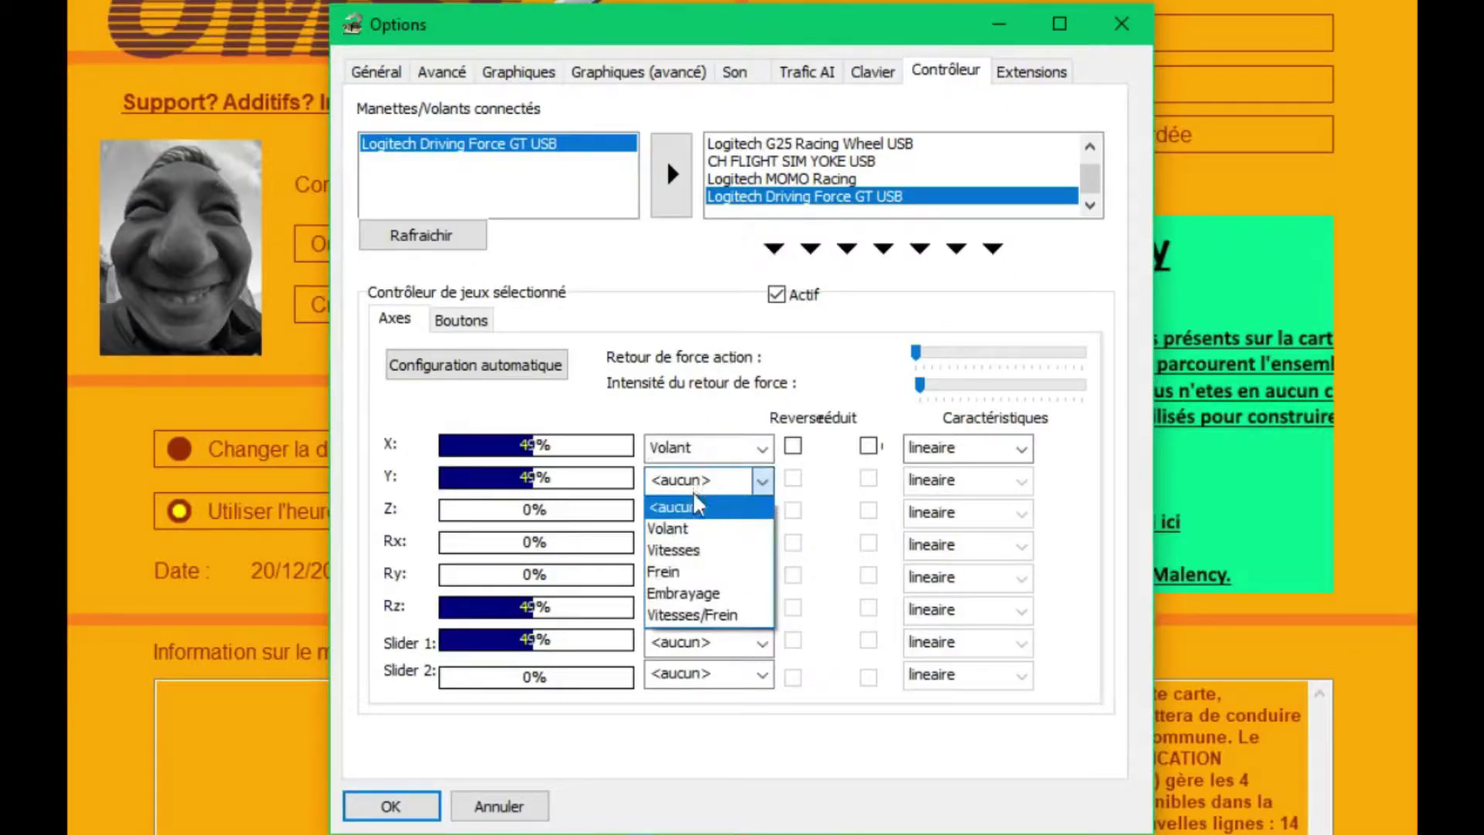
click(686, 549)
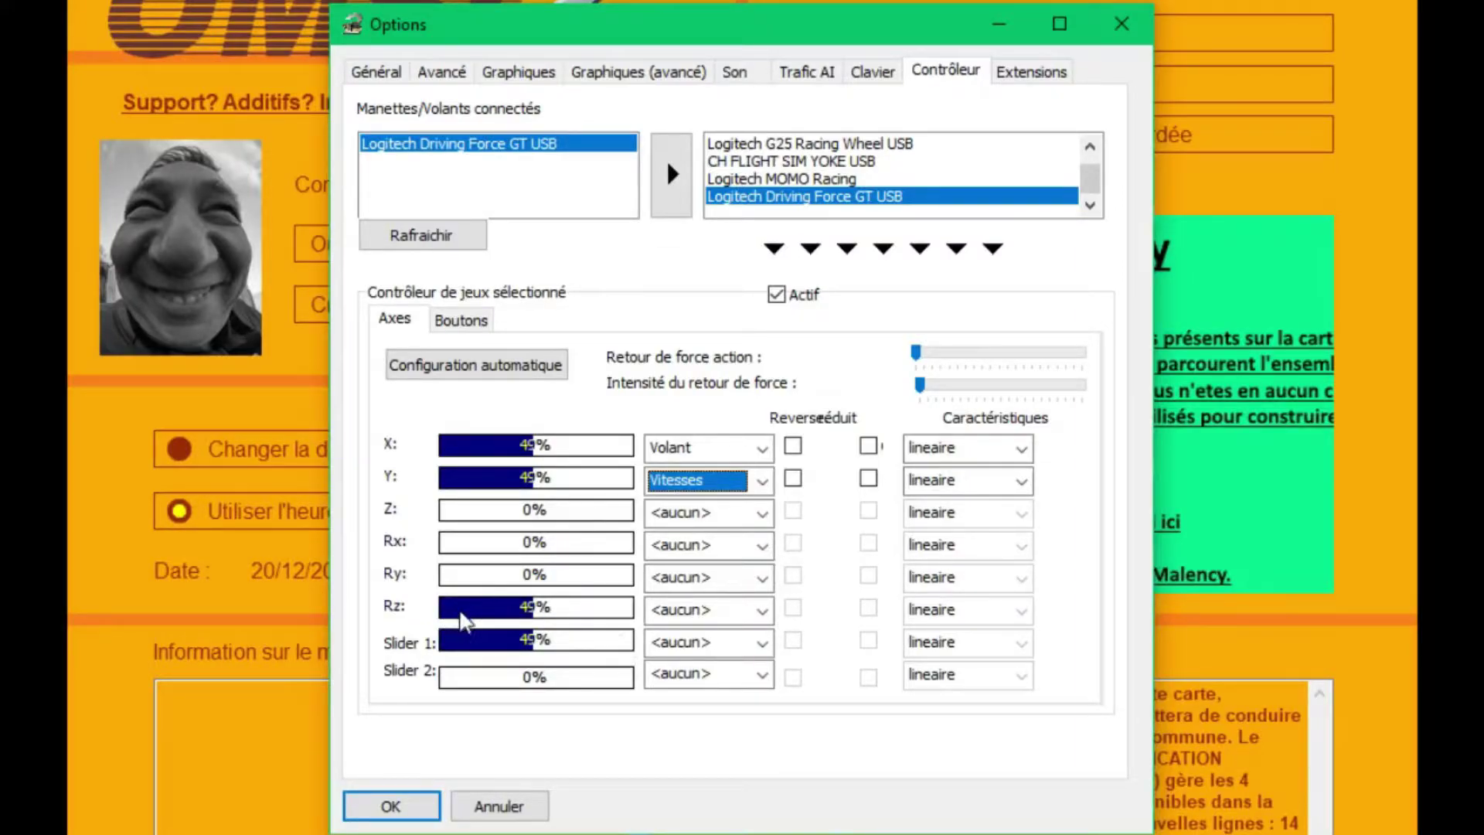
- Assign the wheel's Rz axis to Frein and Slider 1 to Vitesses/Frein
click(649, 613)
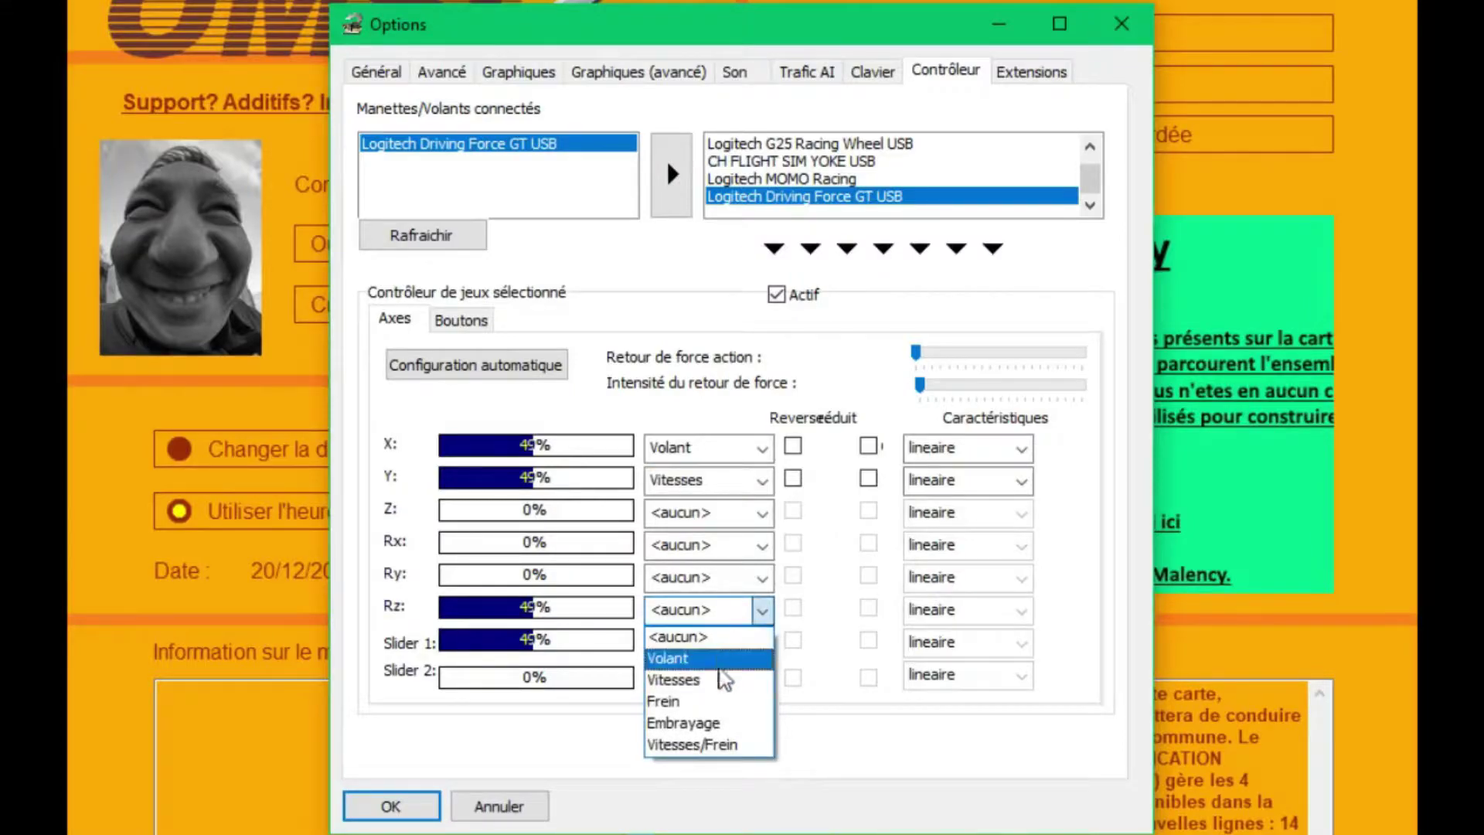
click(719, 698)
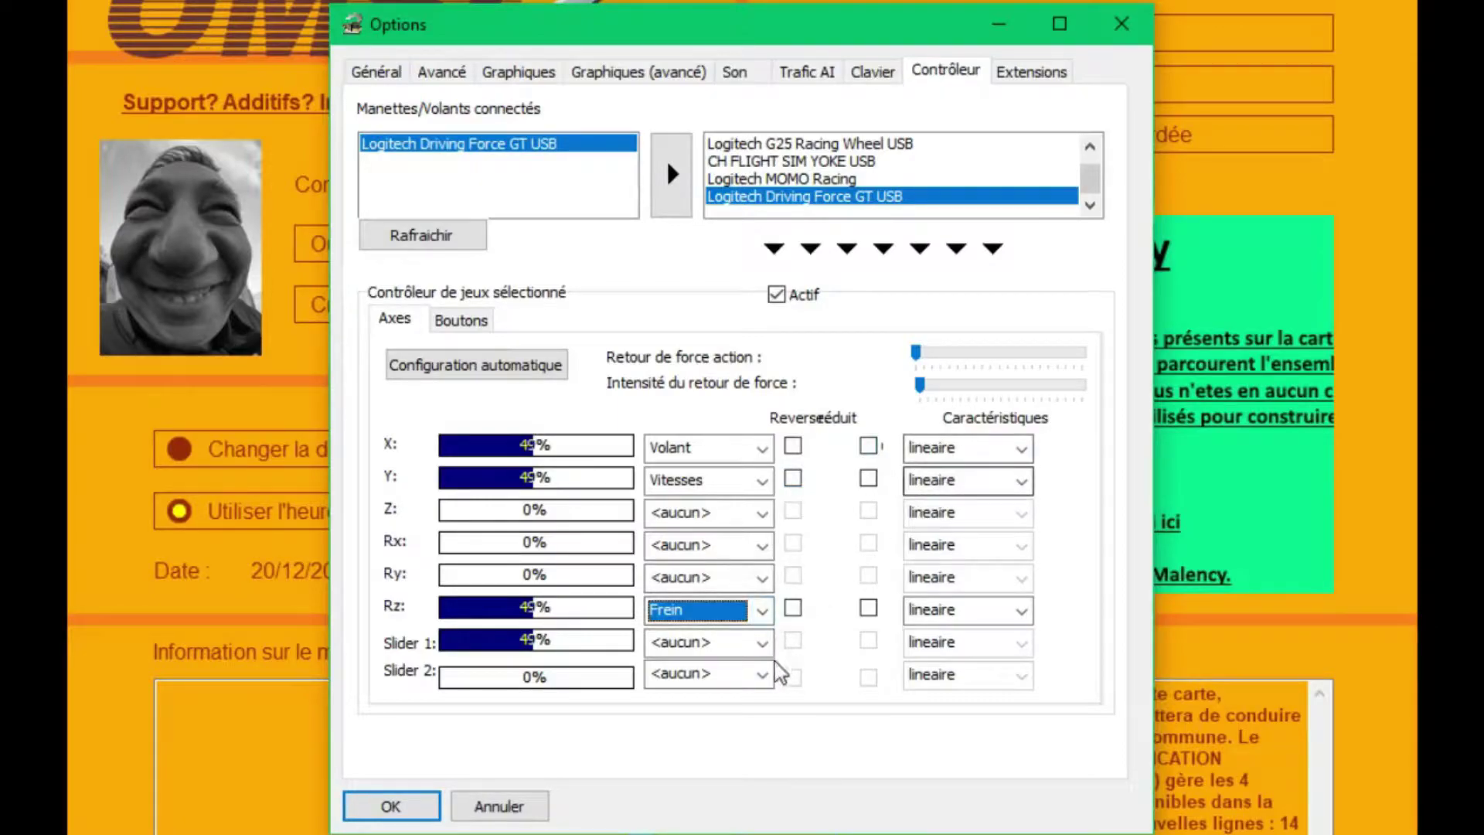
click(669, 648)
click(718, 777)
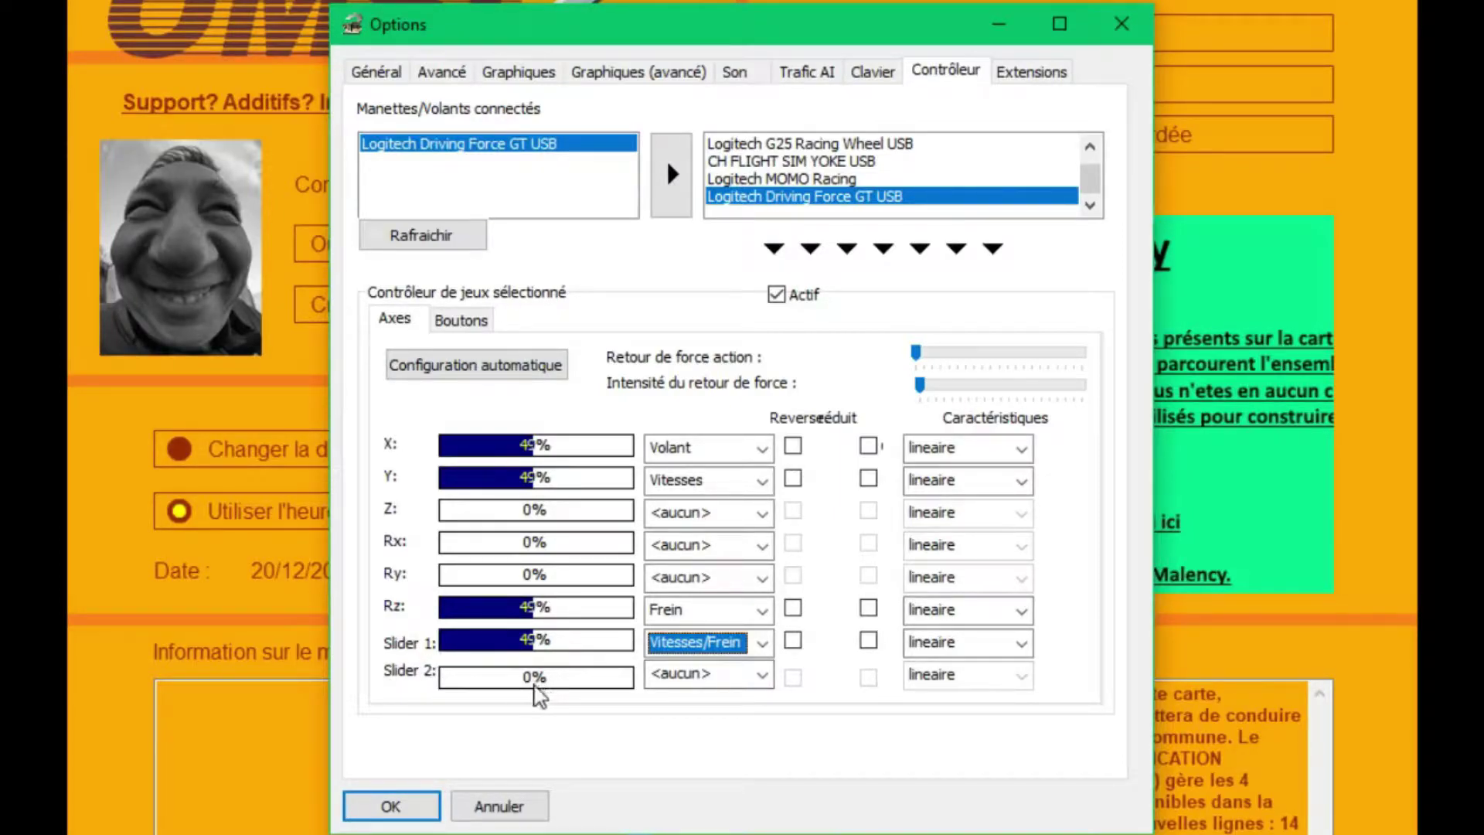
- Try assigning Slider 2 to Embrayage and set it back to <aucun>
click(657, 675)
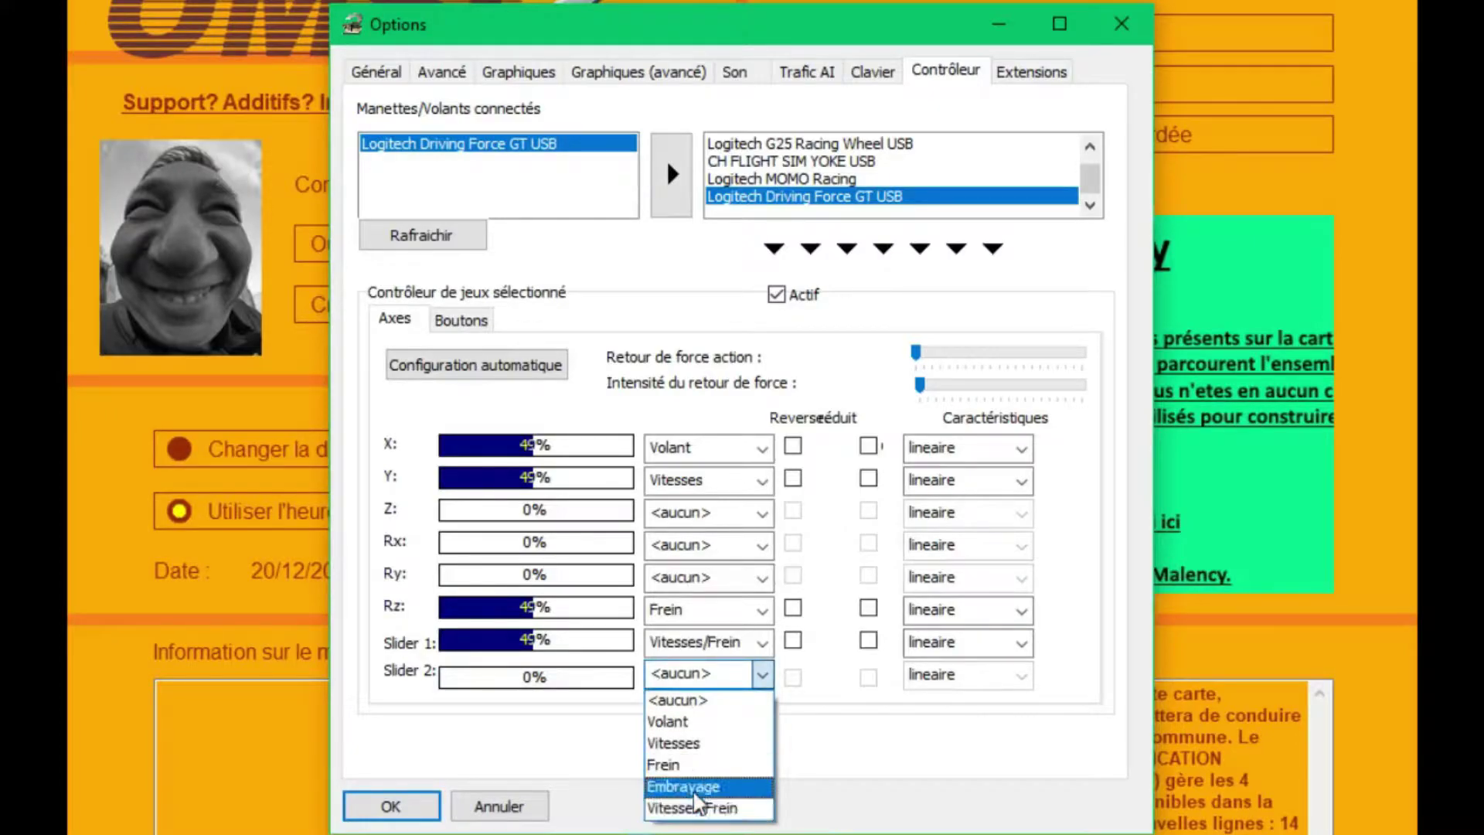
click(694, 789)
click(696, 674)
click(680, 700)
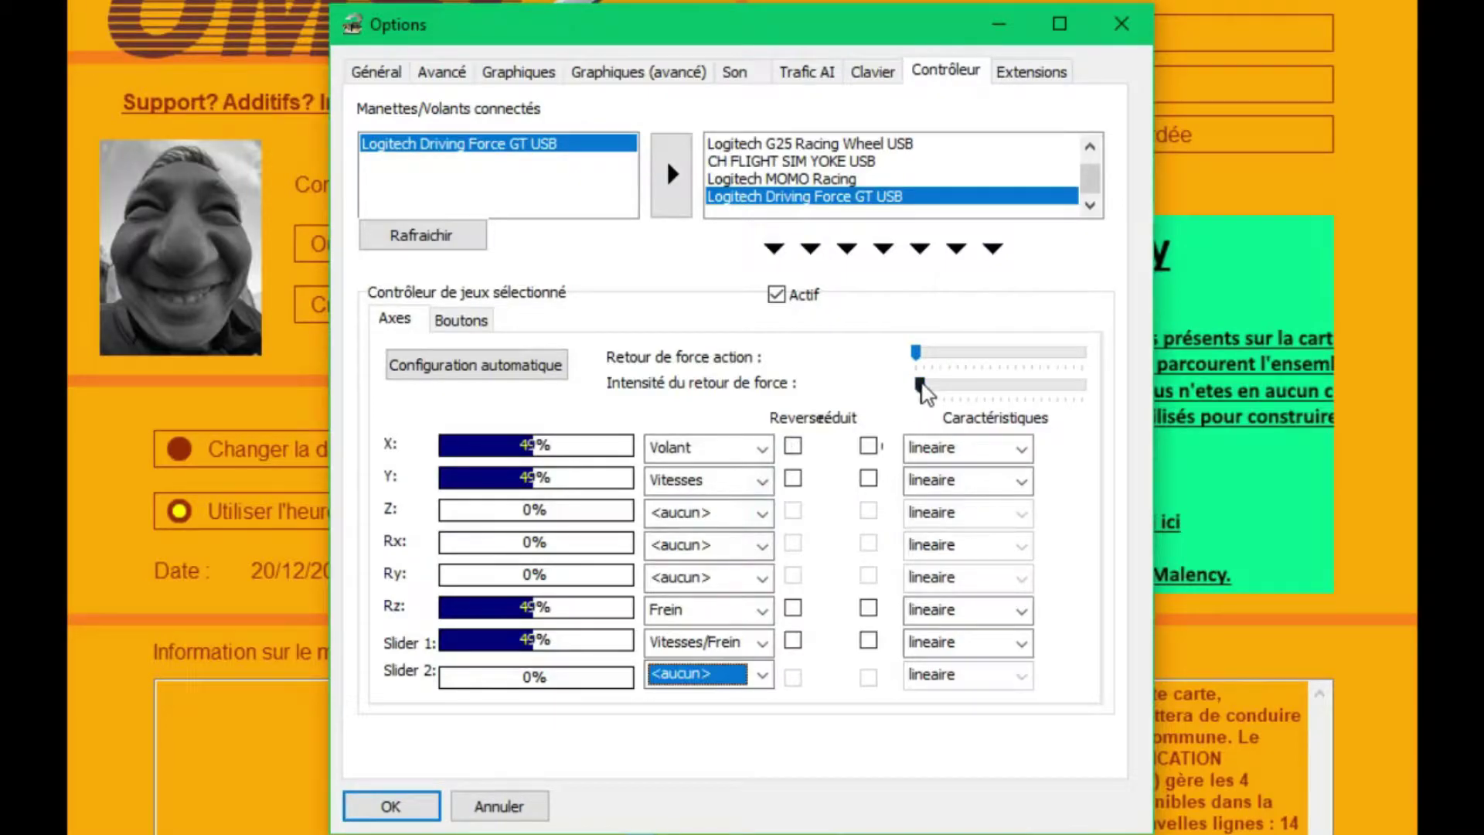
- Raise Retour de force action to about the middle of its range and Intensité du retour de force slightly above its minimum
drag(919, 353, 928, 353)
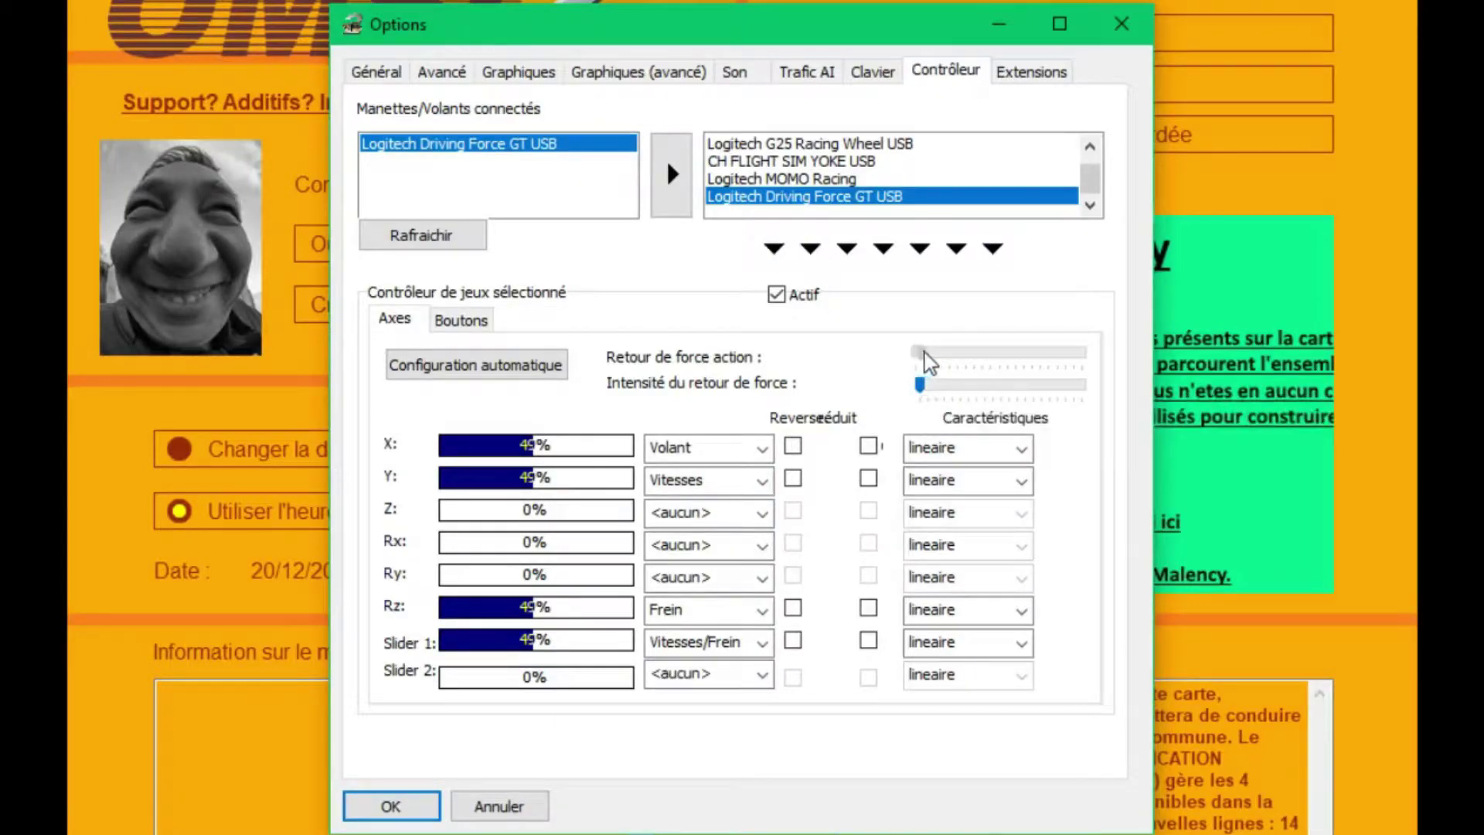
drag(935, 415, 1007, 423)
drag(1007, 423, 1005, 414)
drag(924, 385, 942, 496)
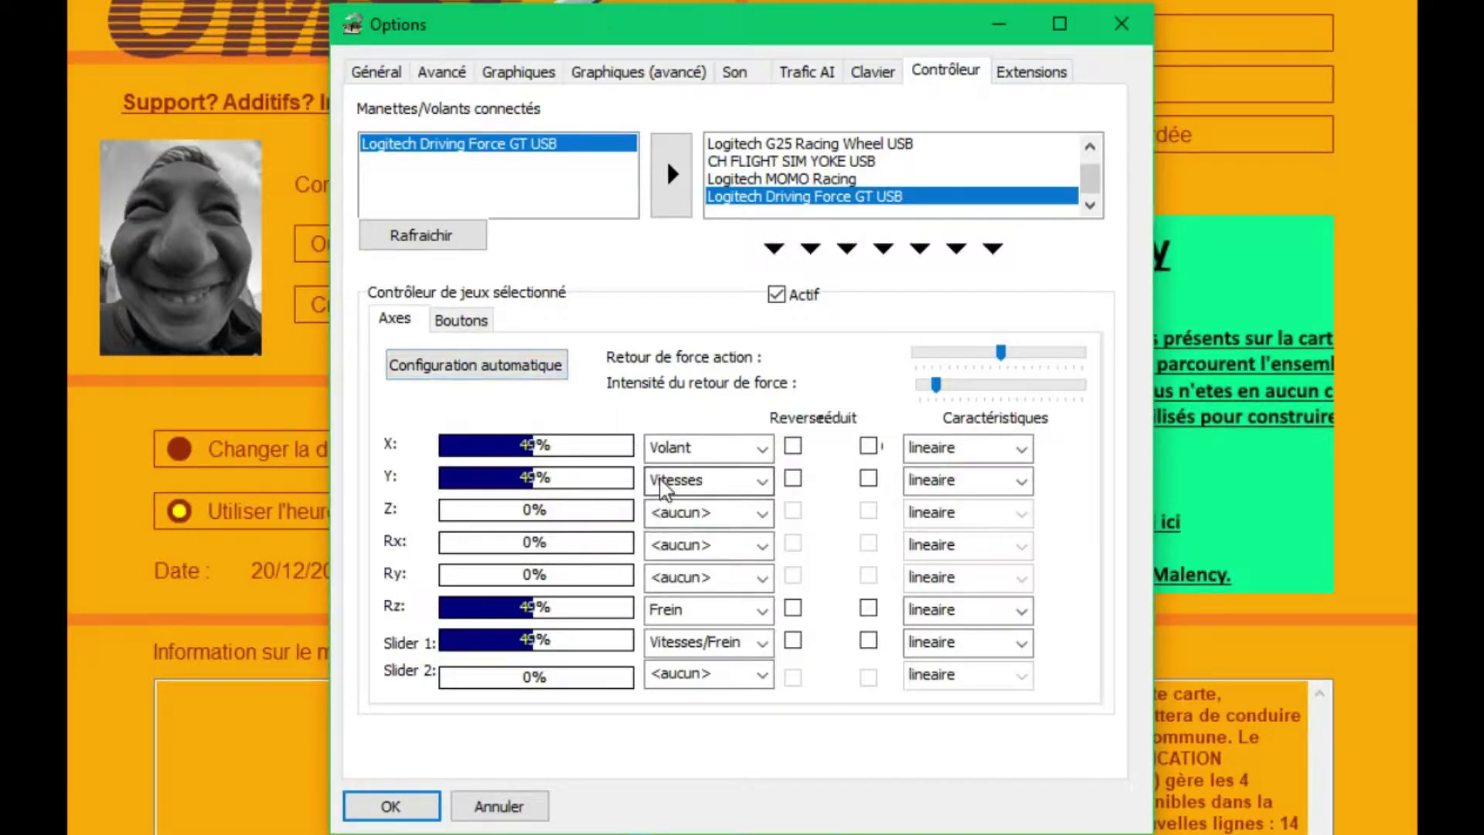
- Show the wheel's button assignments and select Button 1
click(464, 326)
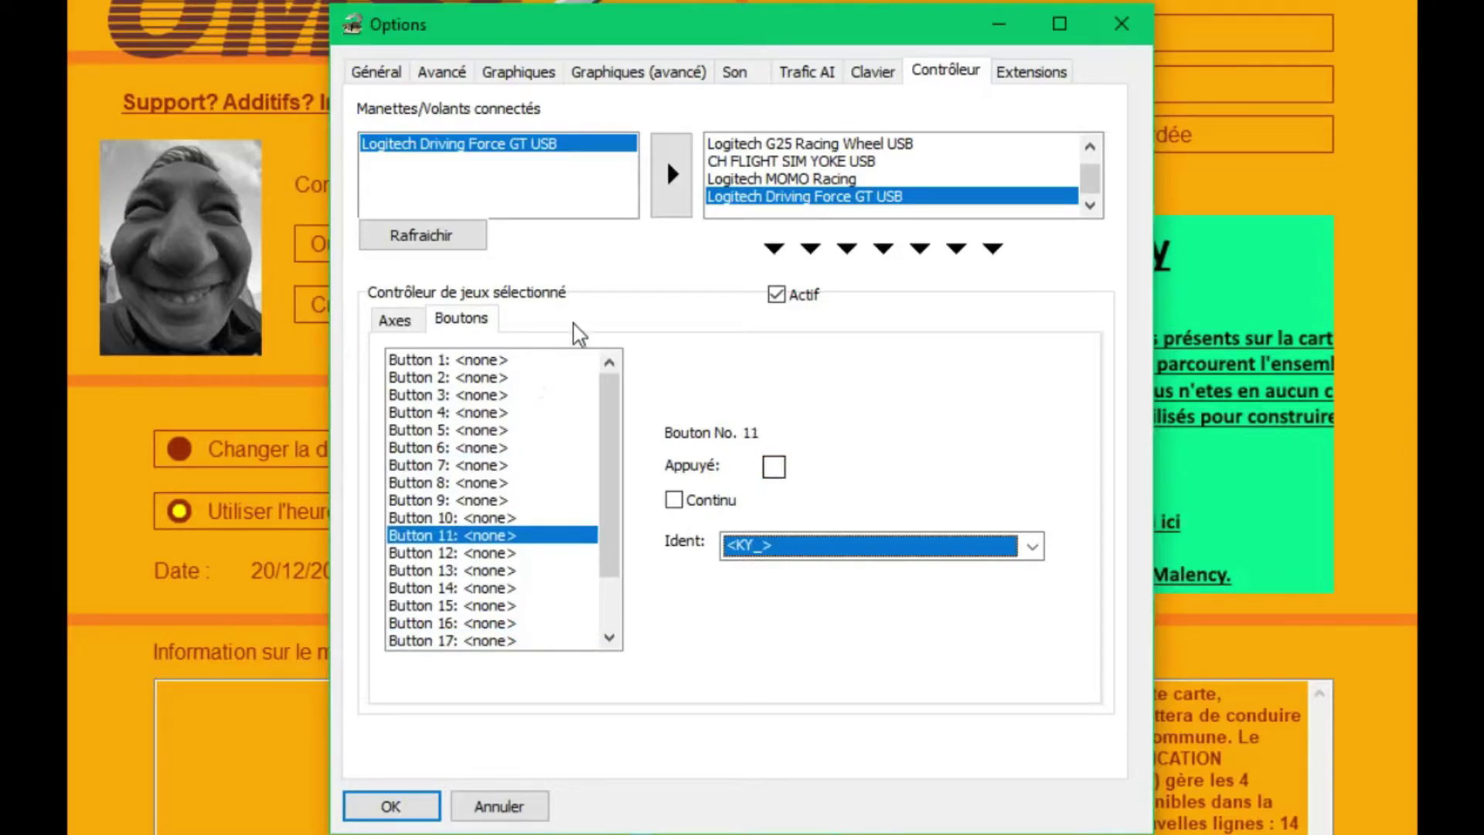
click(553, 359)
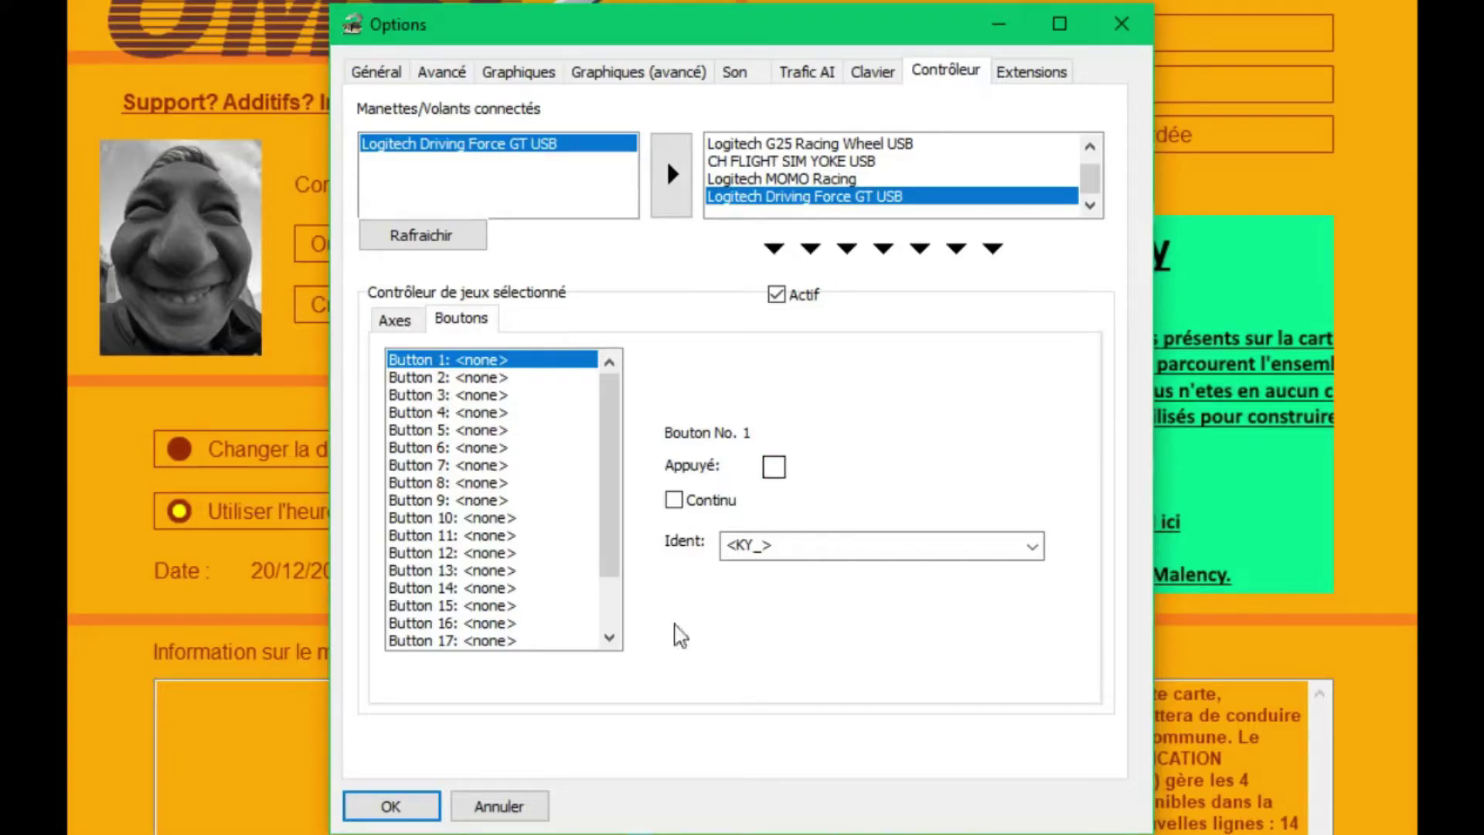
click(767, 547)
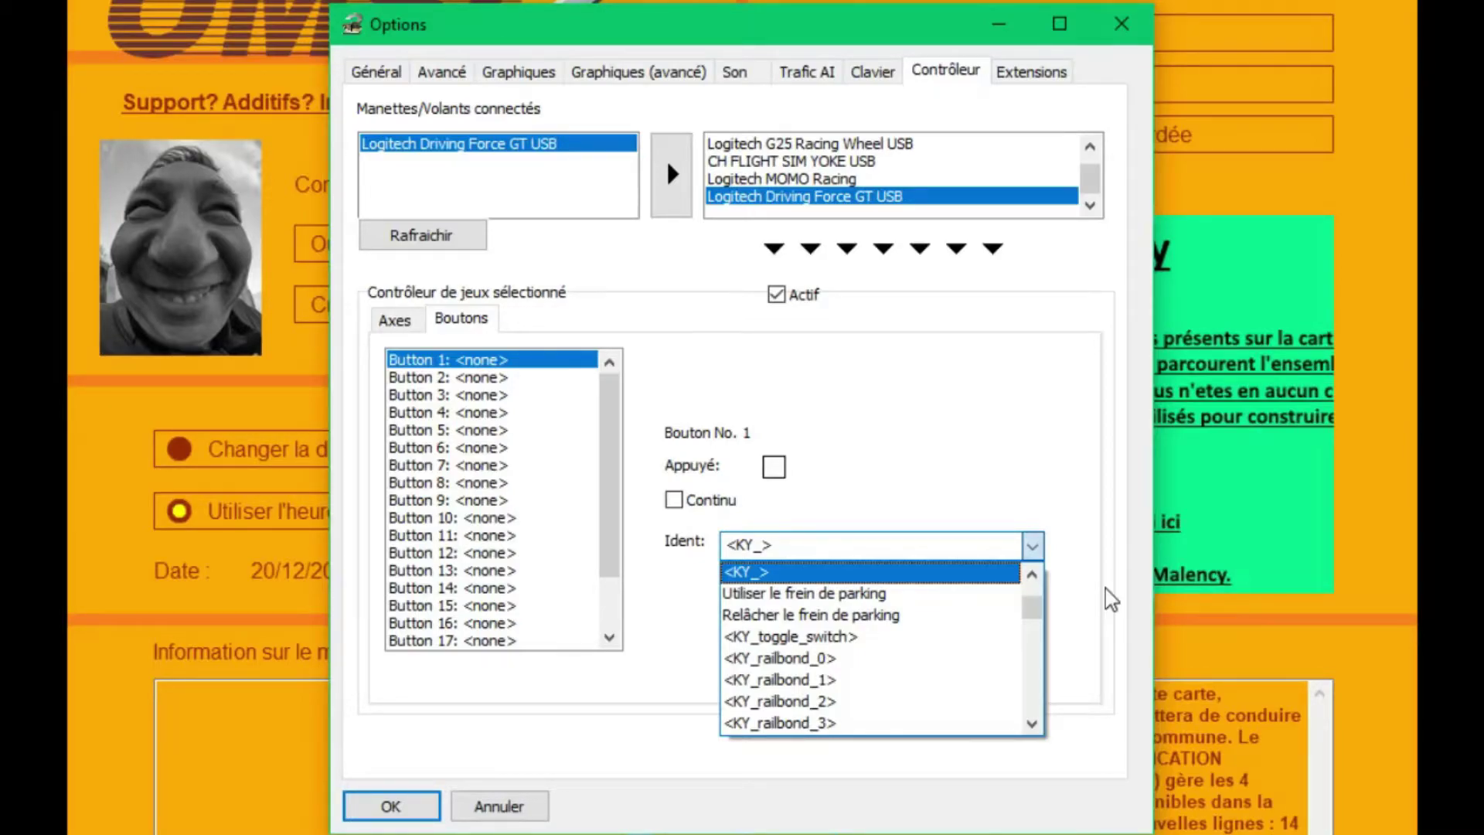
key(super)
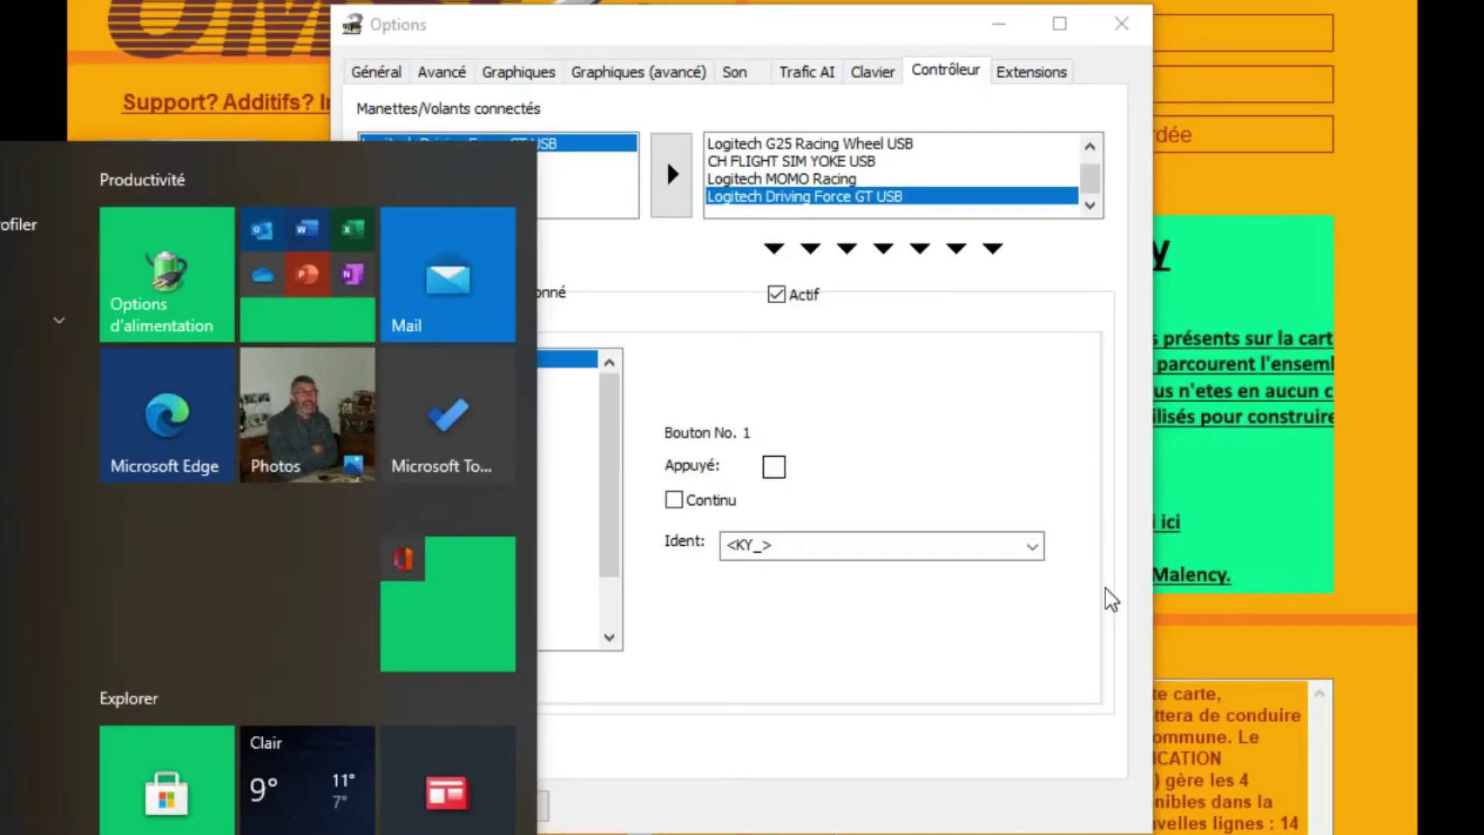
key(Escape)
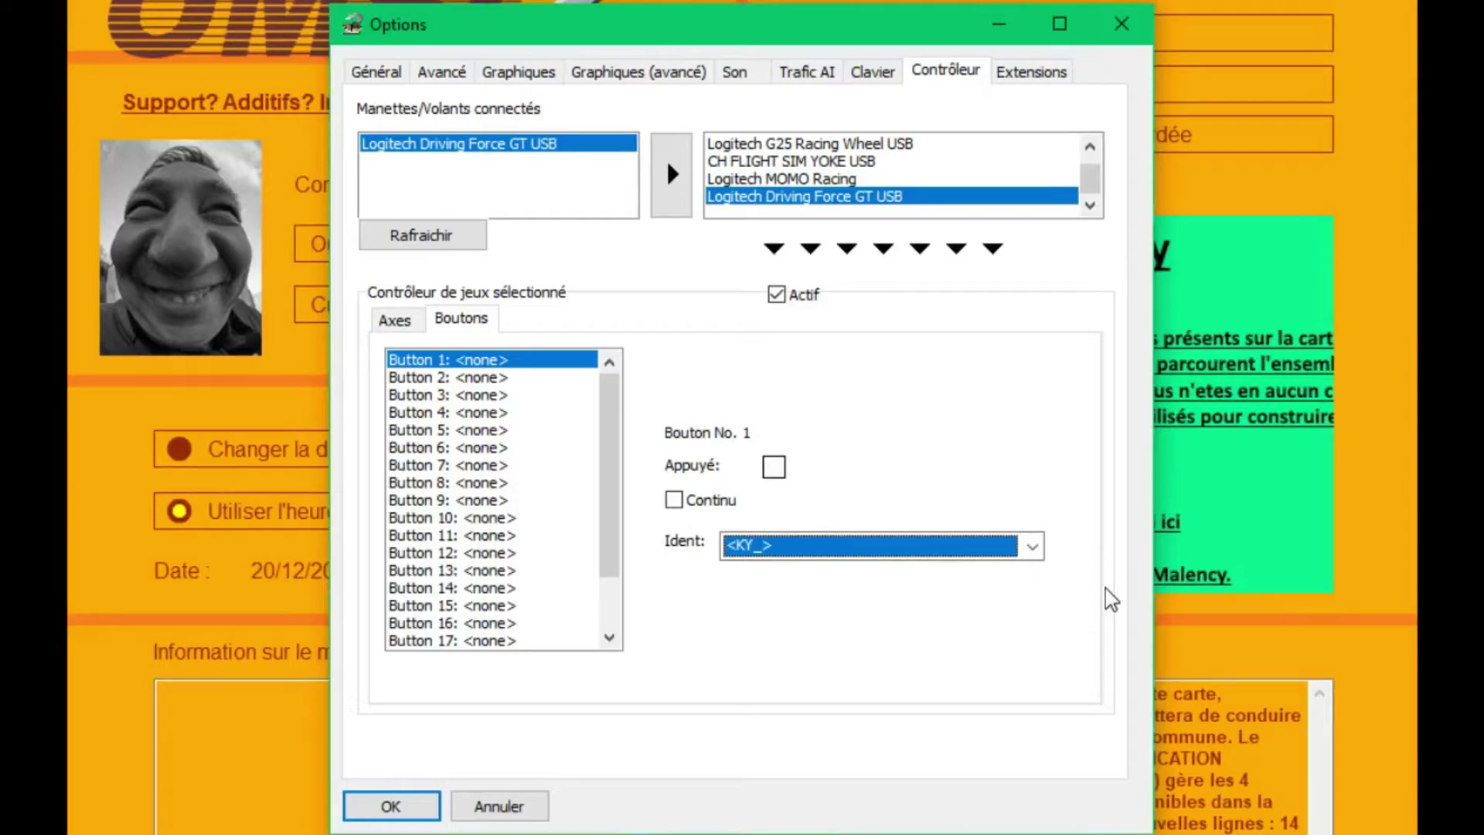
key(u)
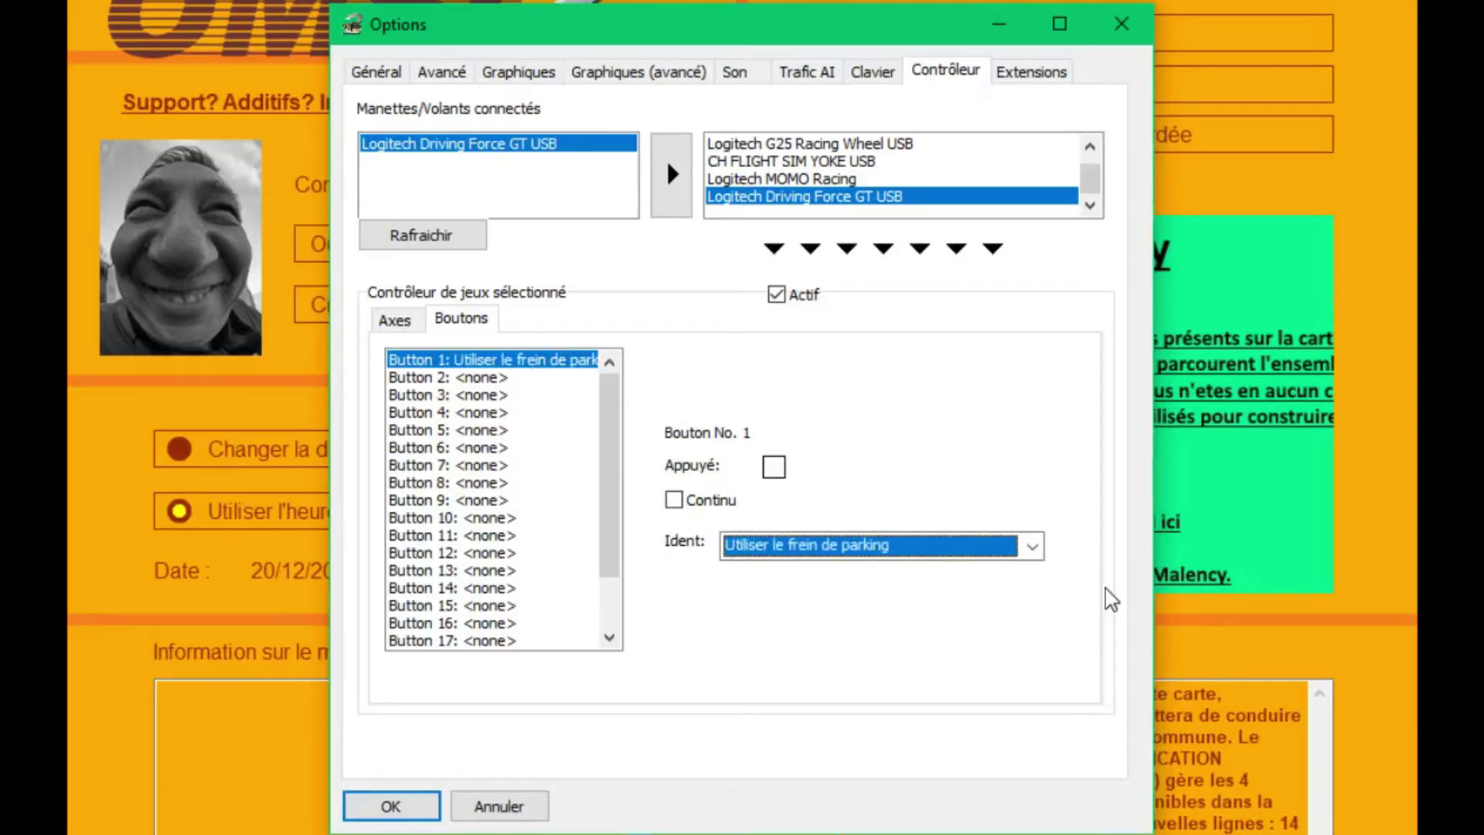
key(i)
key(r)
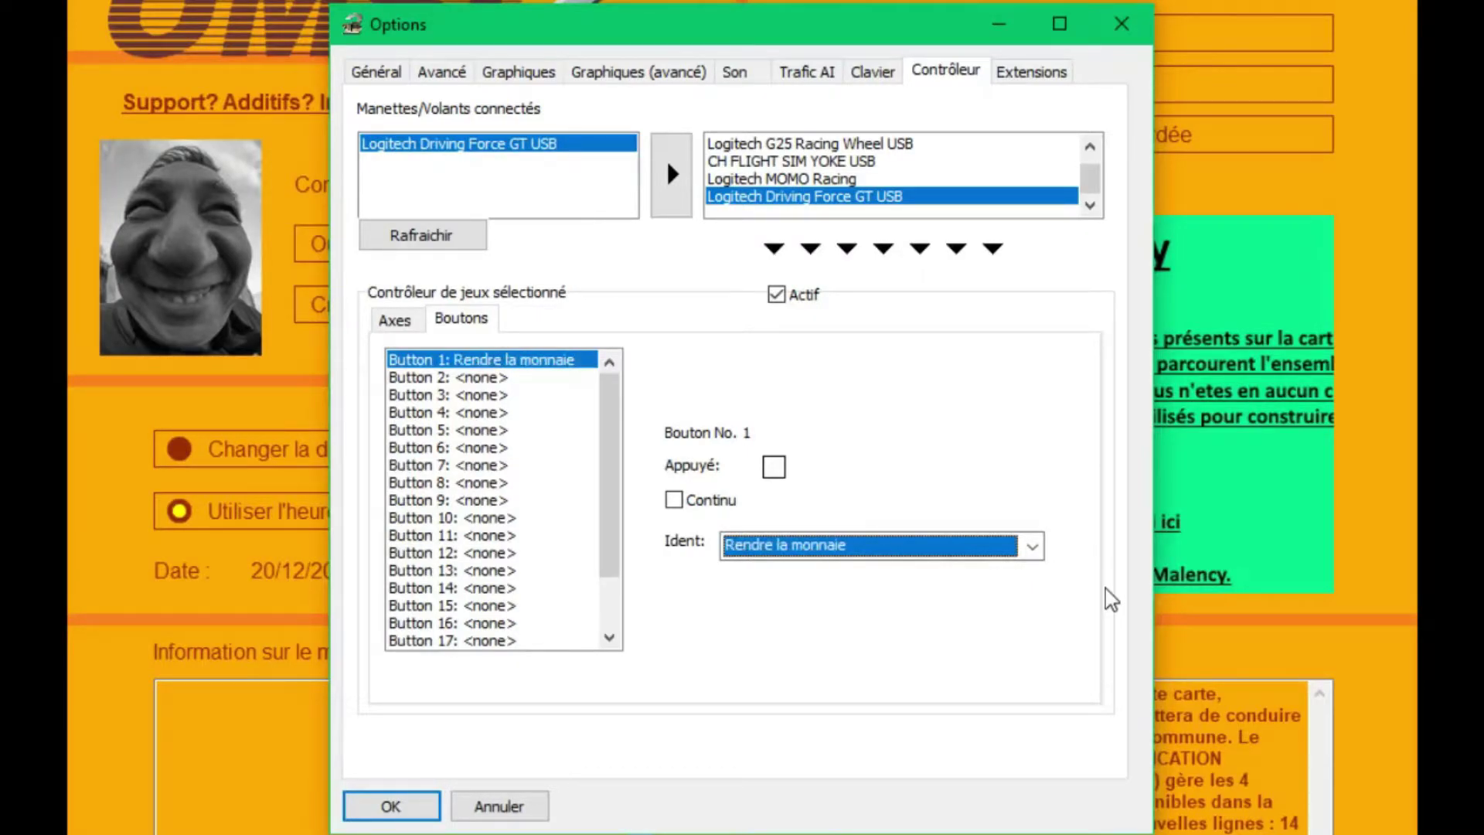
key(b)
key(u)
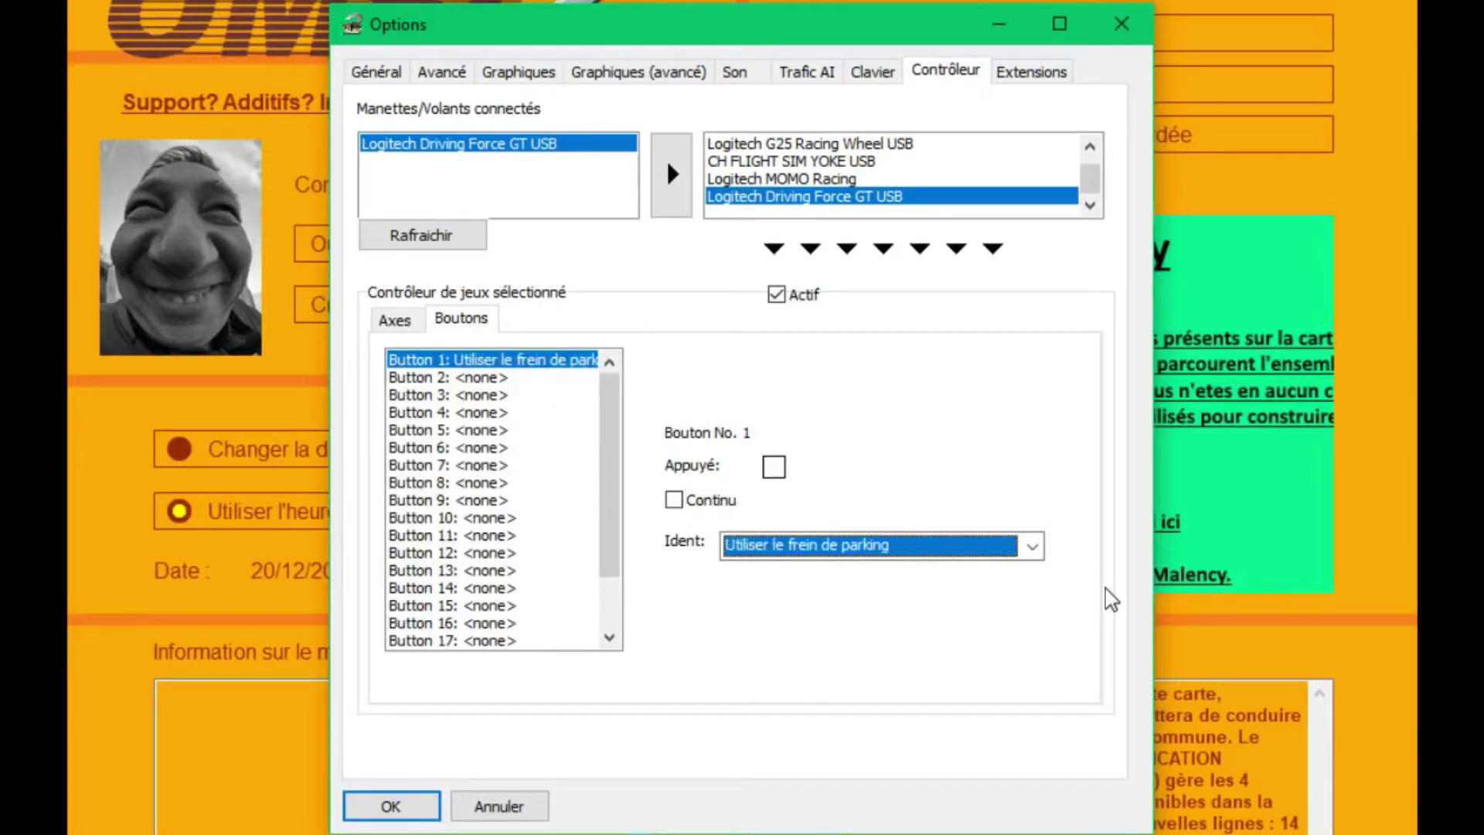
text(irel)
text(u)
text(v)
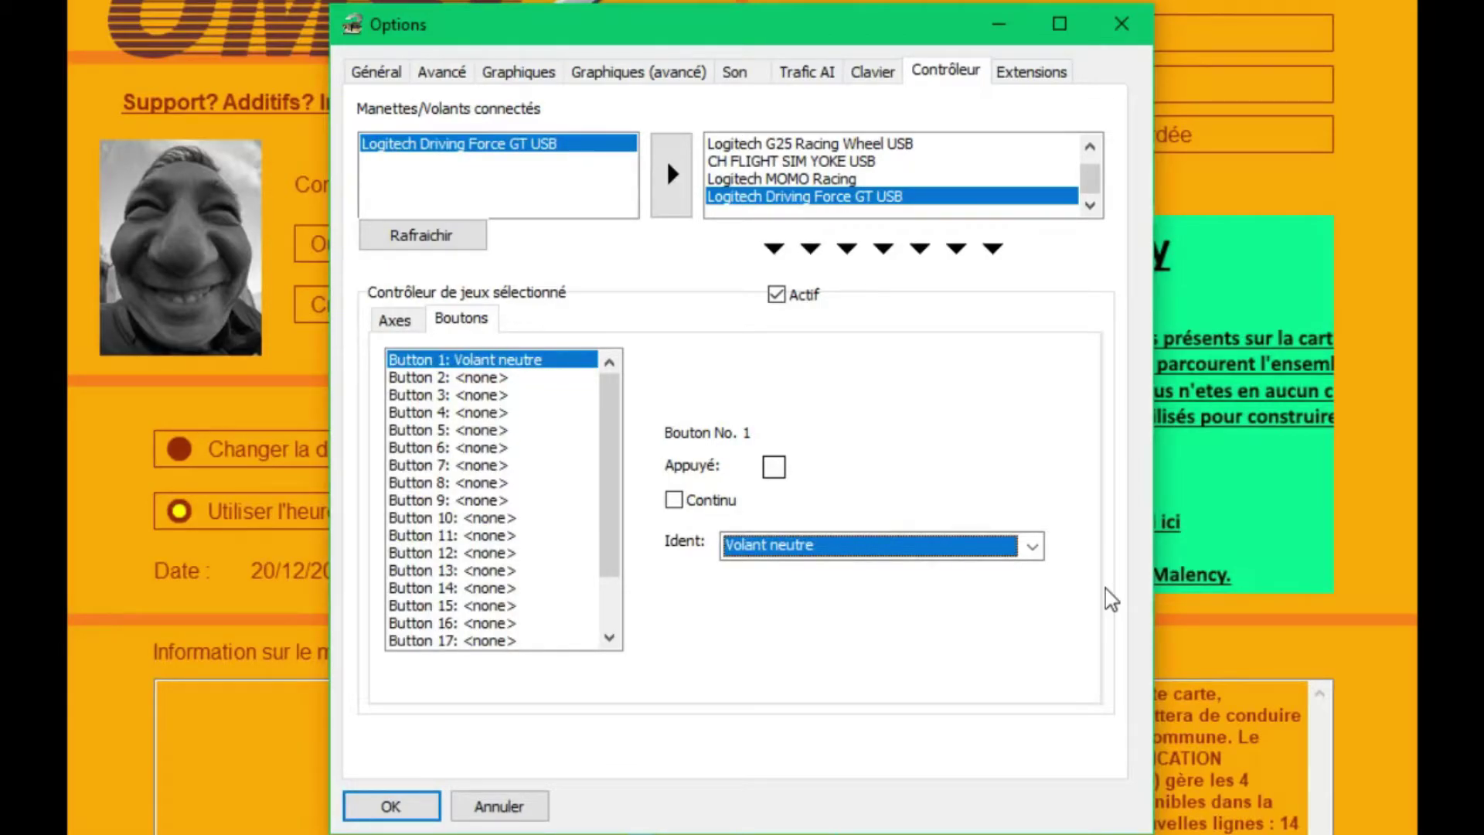
- Assign Button 1 to the first of the two "Mode vue - Naviguer entre les perspectives" functions
click(816, 550)
scroll(848, 615, down, 1)
scroll(848, 614, down, 1)
scroll(879, 655, down, 3)
scroll(880, 656, up, 3)
scroll(899, 616, down, 6)
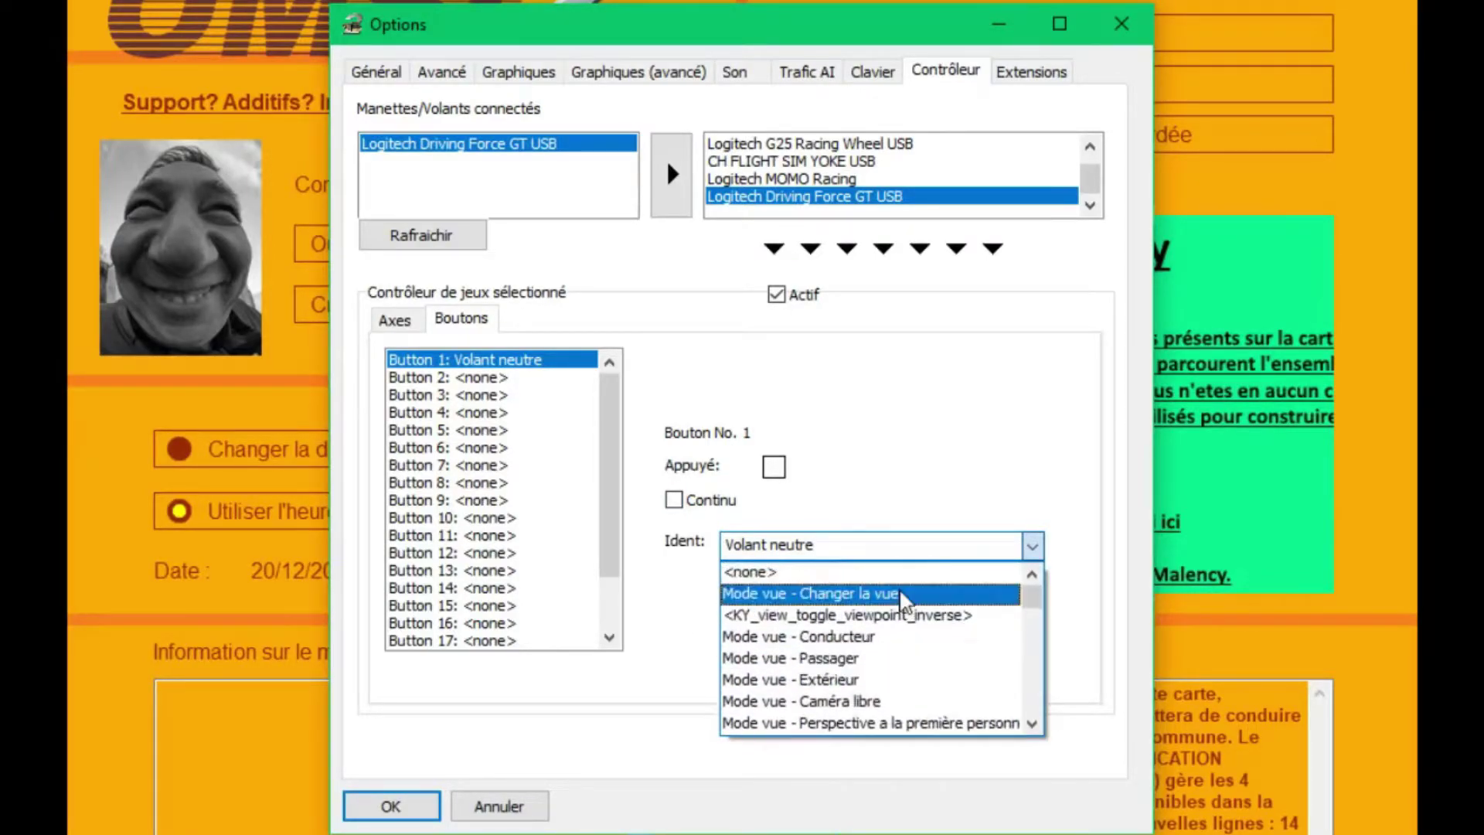
scroll(899, 622, down, 1)
scroll(897, 618, down, 6)
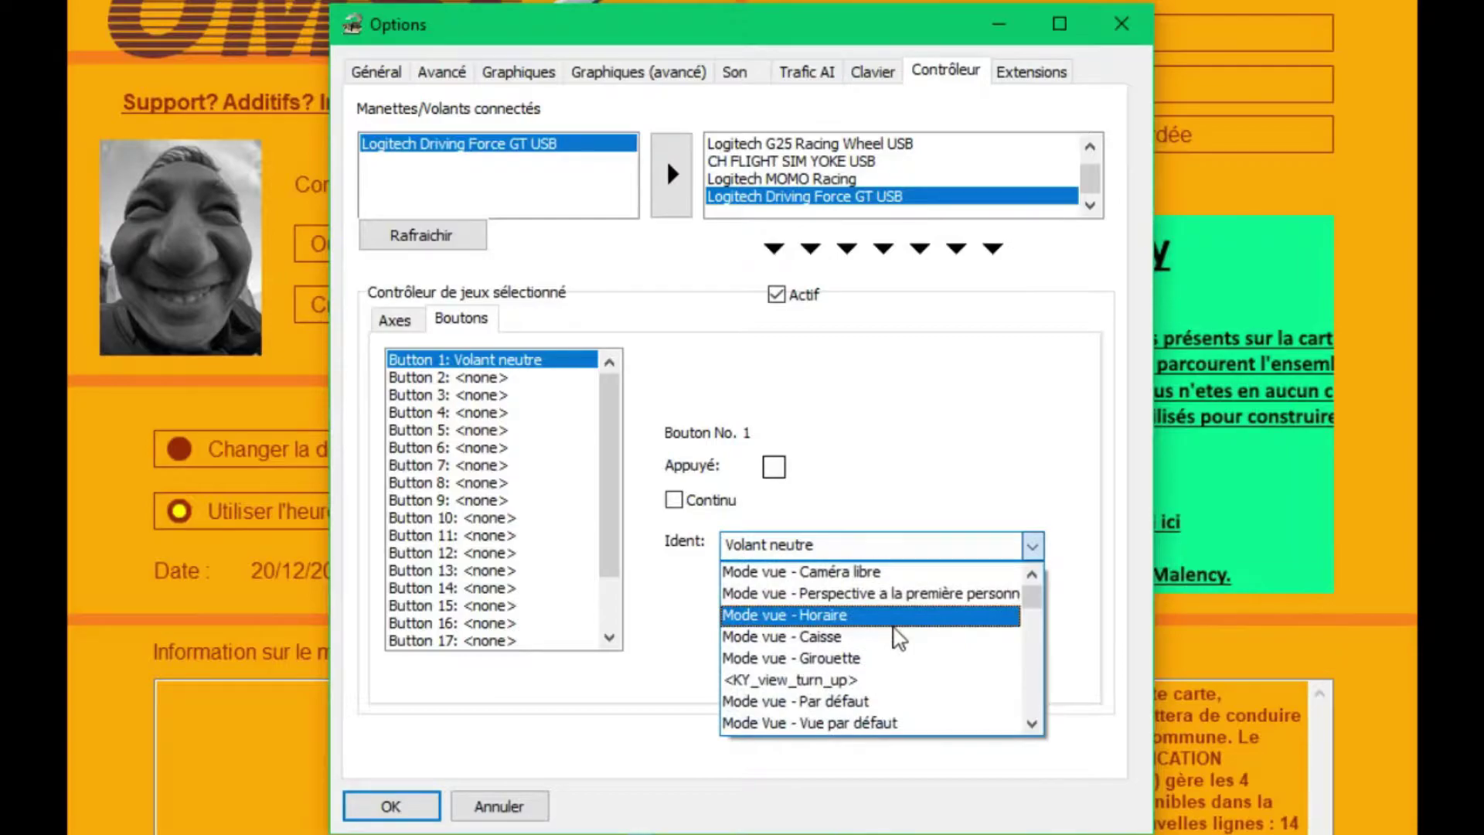
scroll(897, 618, down, 3)
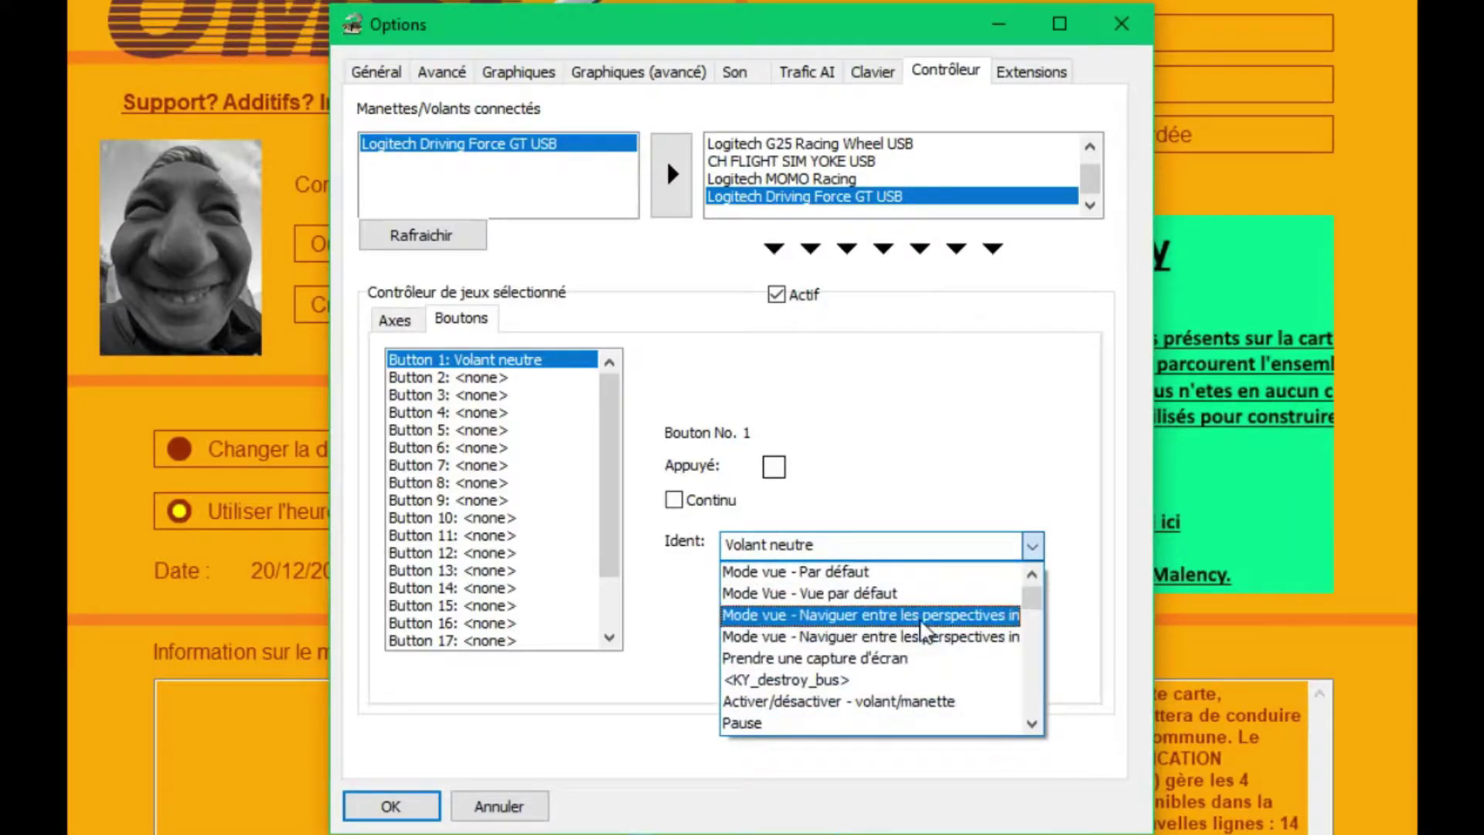
click(922, 623)
- Browse the functions available for Button 1, from view modes and lights through gearbox, doors, wipers, heating and engine controls
click(931, 555)
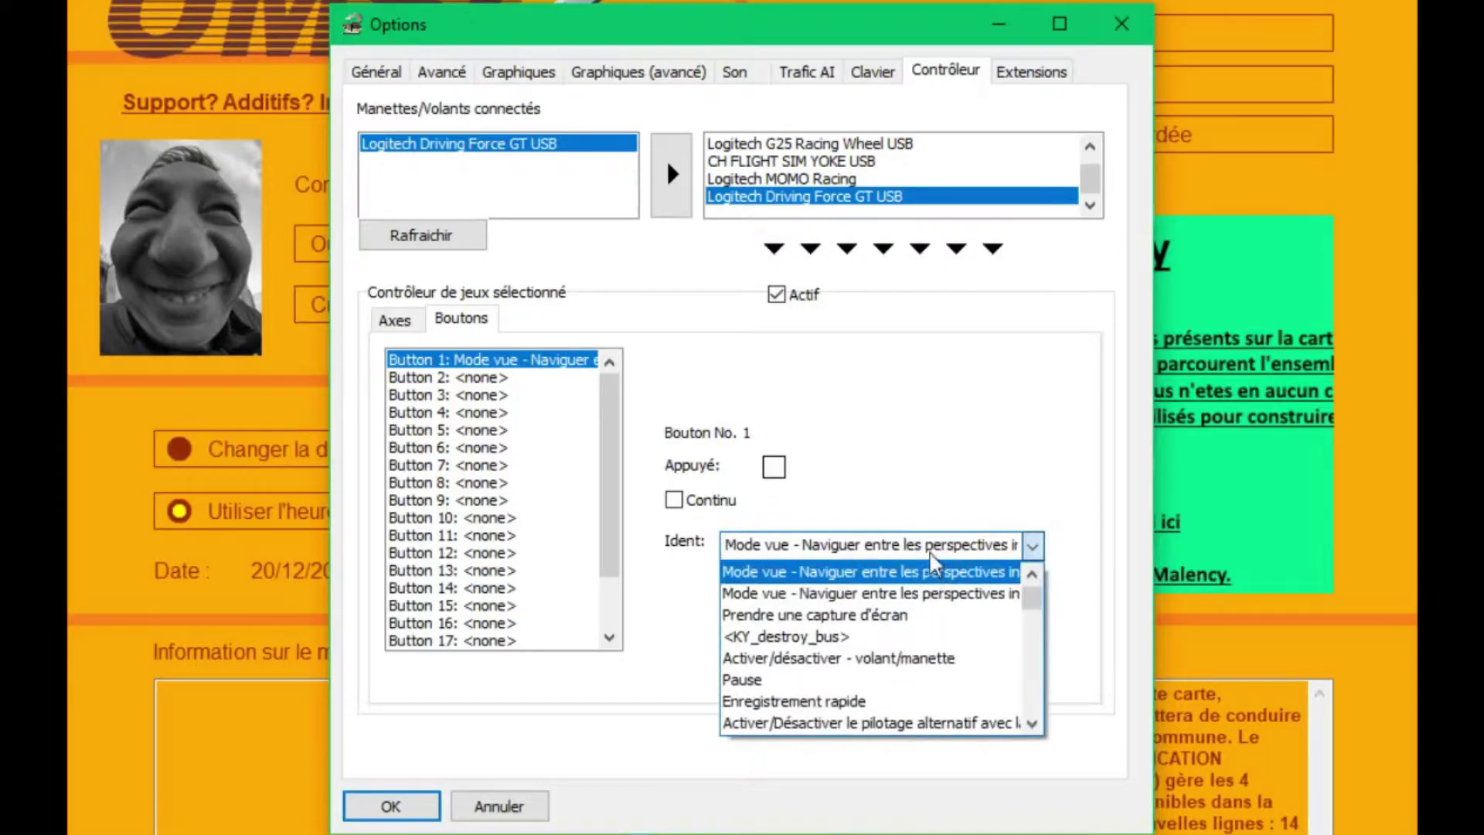
scroll(928, 587, down, 1)
scroll(926, 599, up, 3)
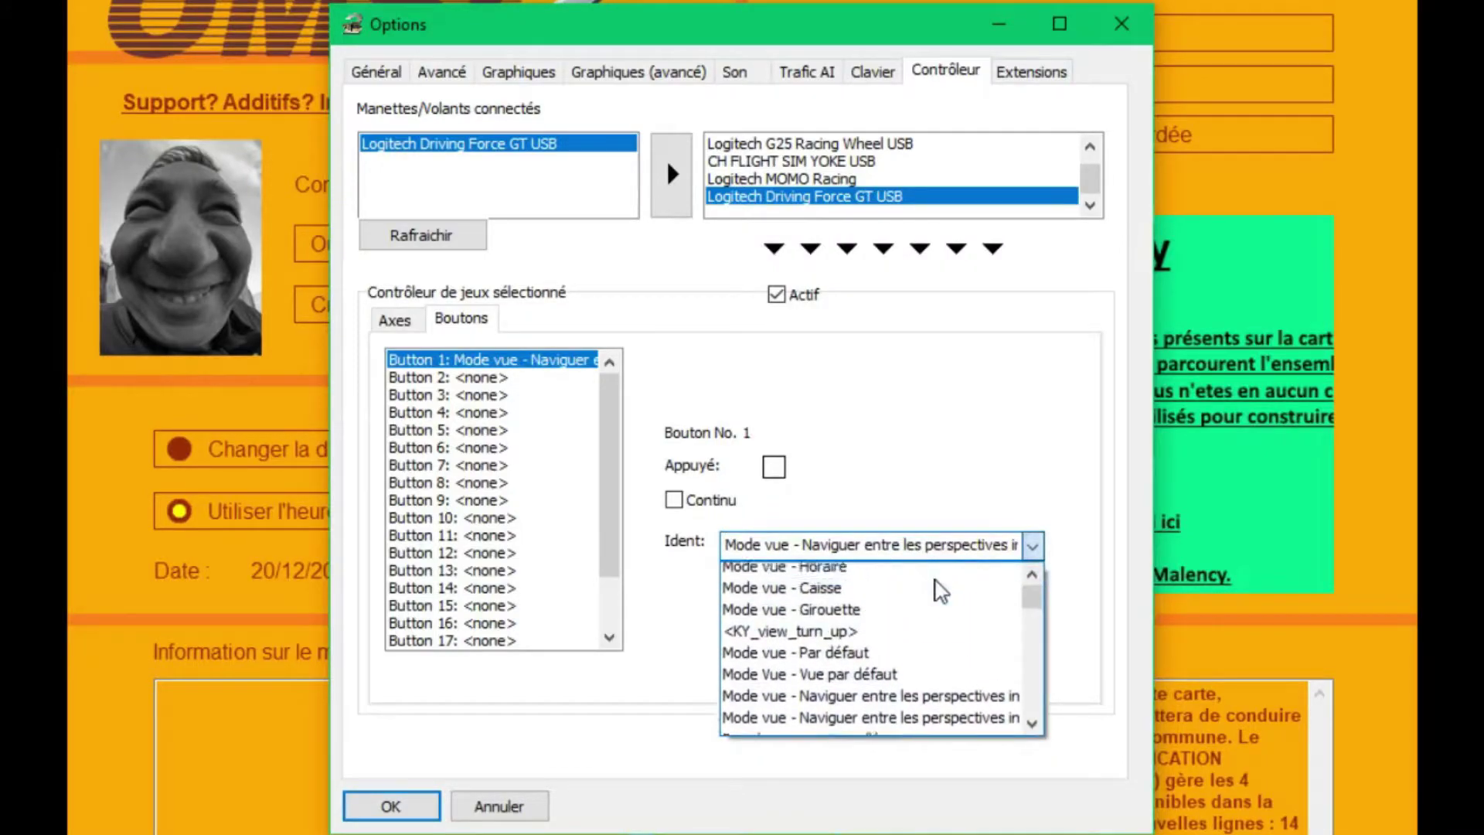
scroll(922, 622, down, 2)
scroll(919, 641, down, 5)
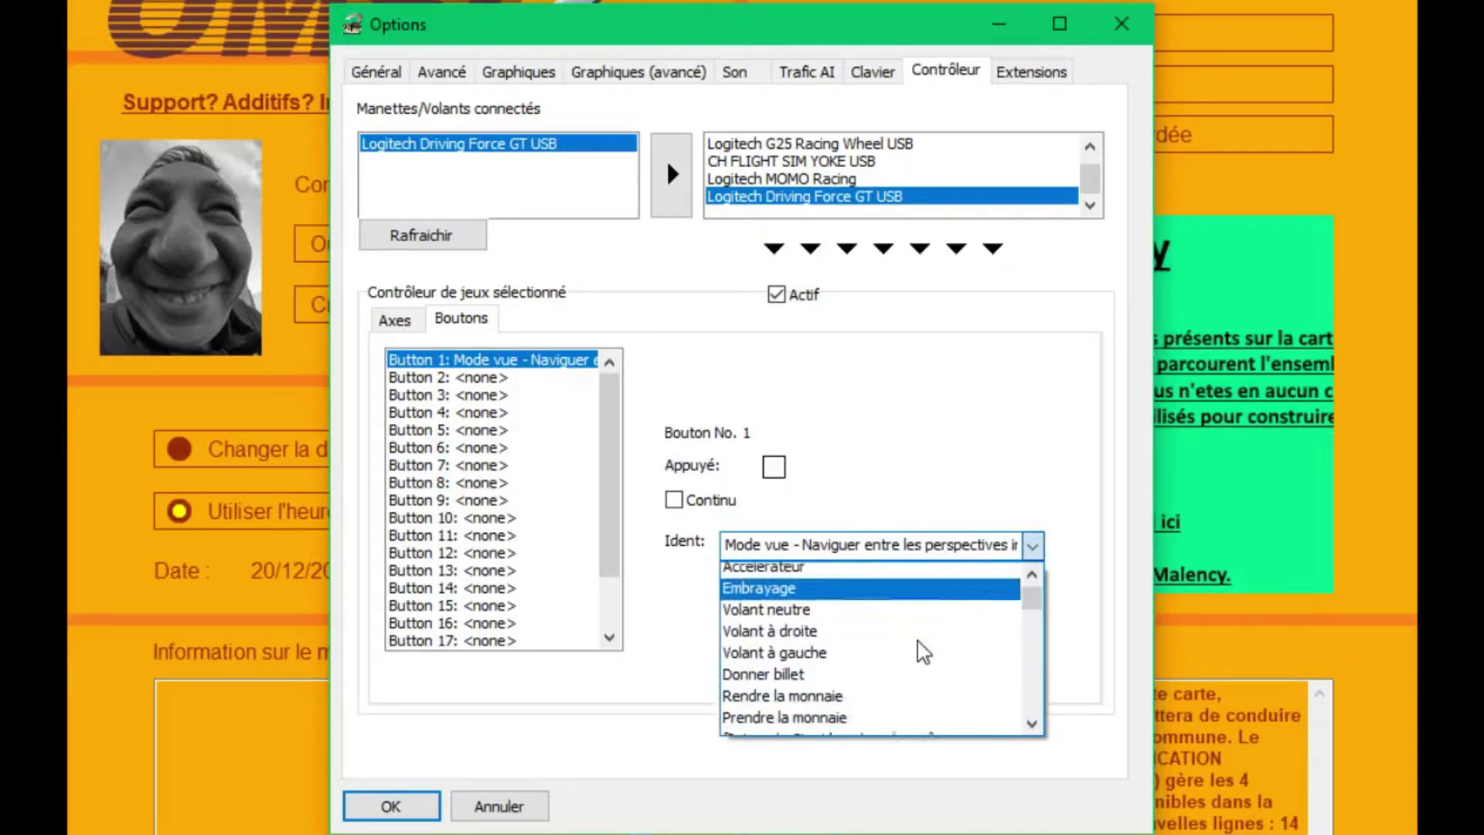
scroll(920, 645, down, 5)
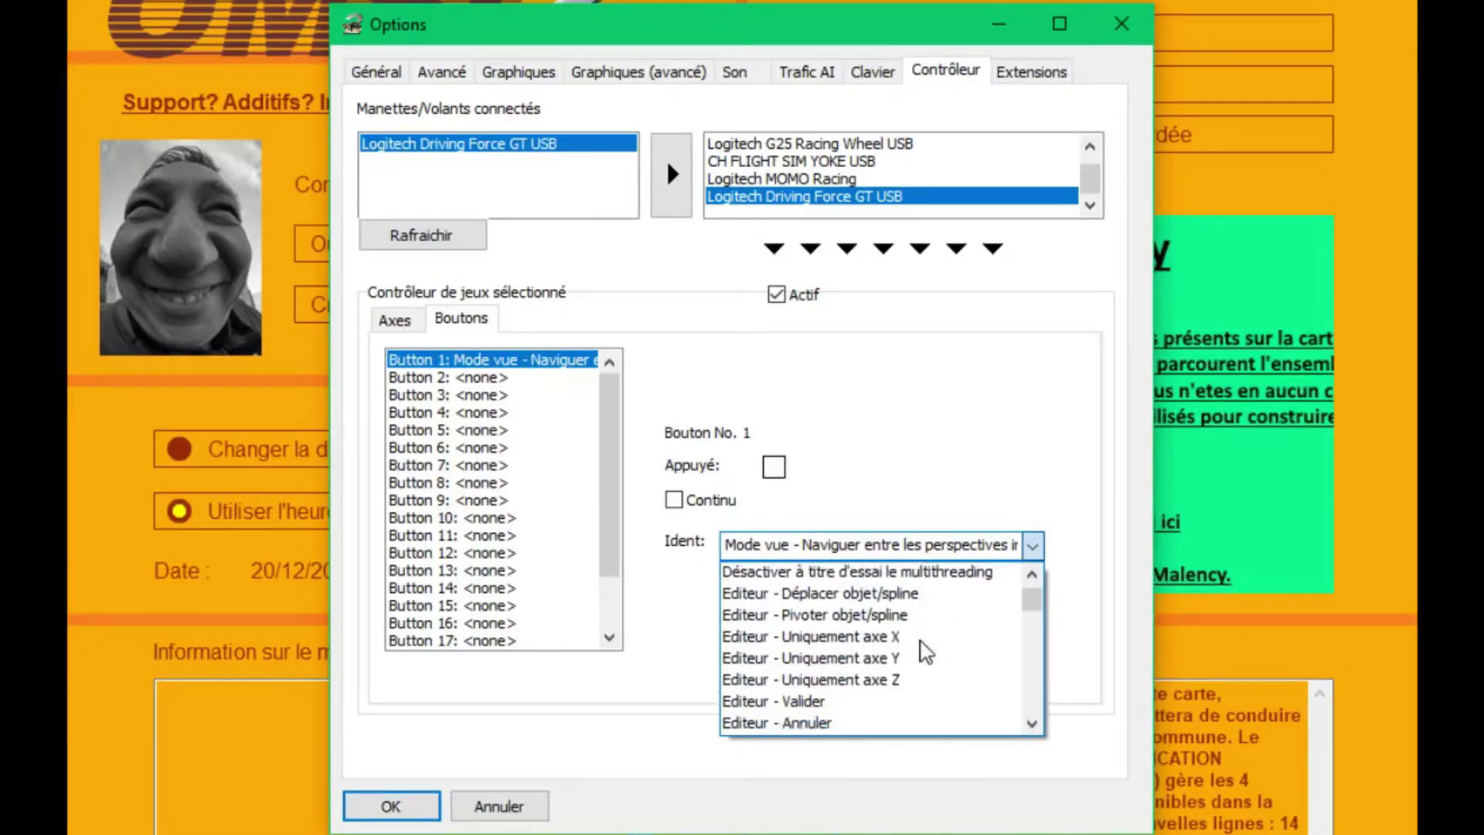
scroll(920, 653, down, 4)
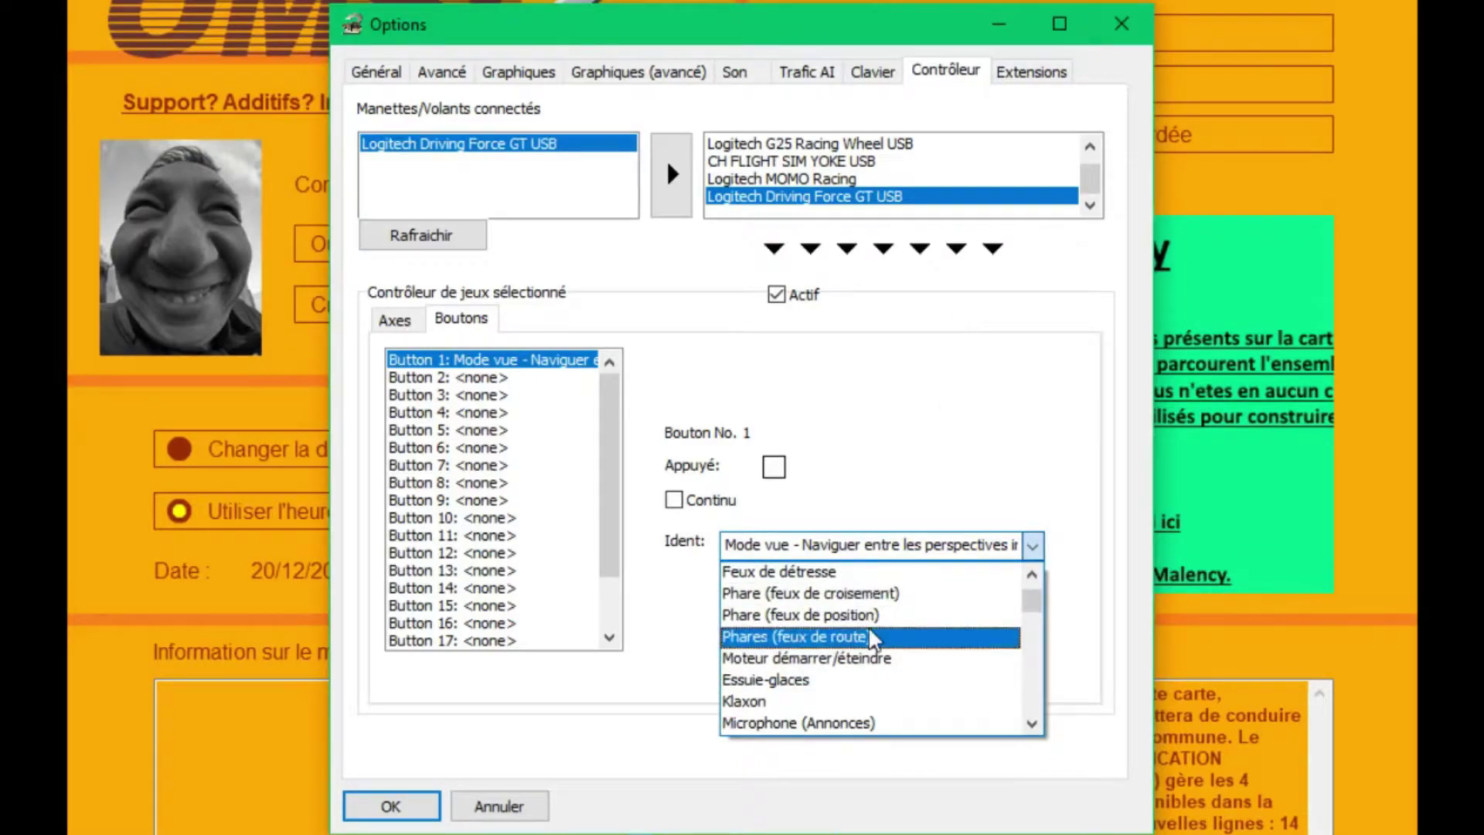
scroll(896, 641, down, 4)
scroll(938, 660, down, 5)
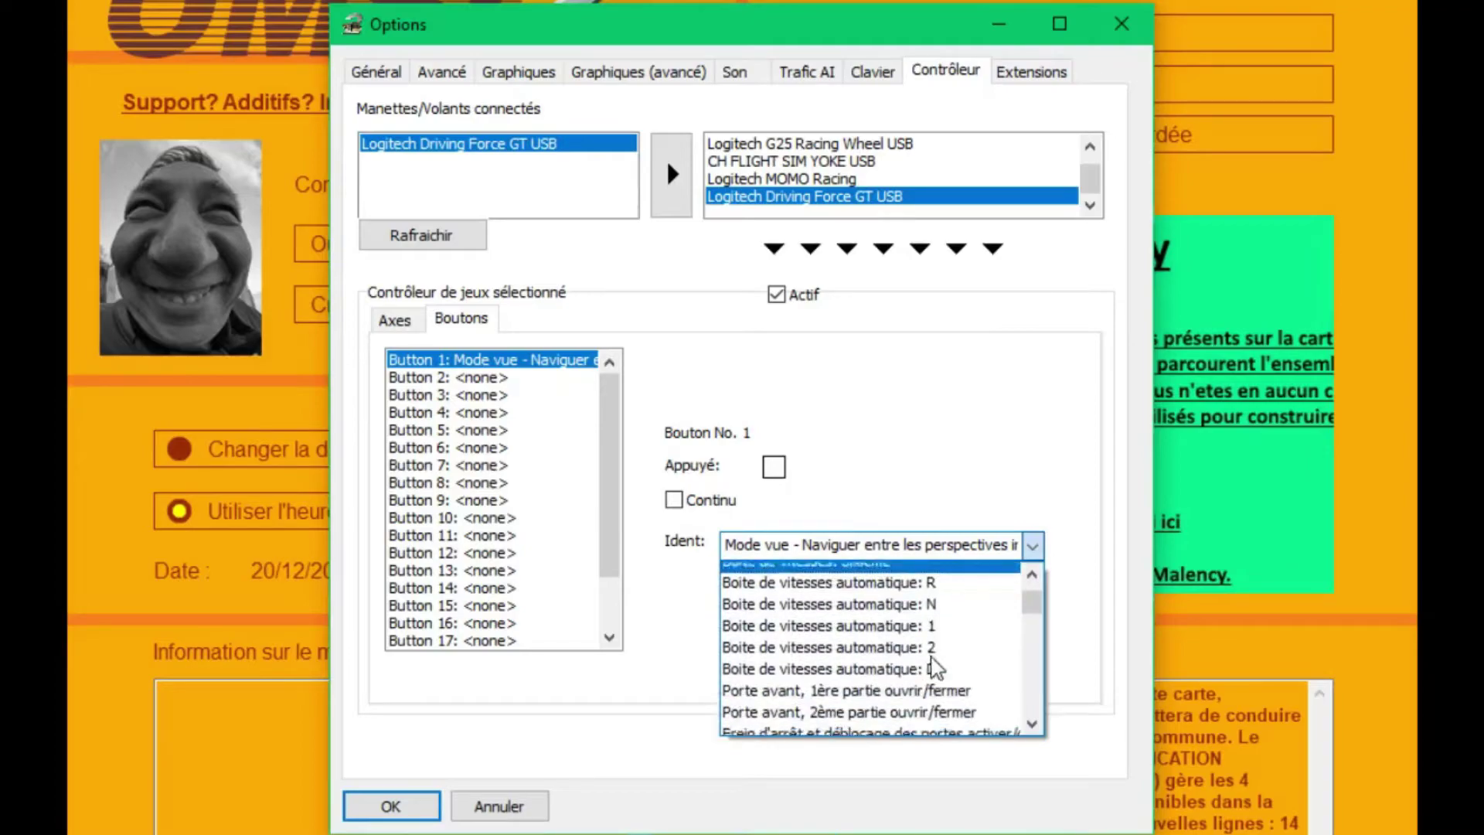
scroll(938, 667, down, 6)
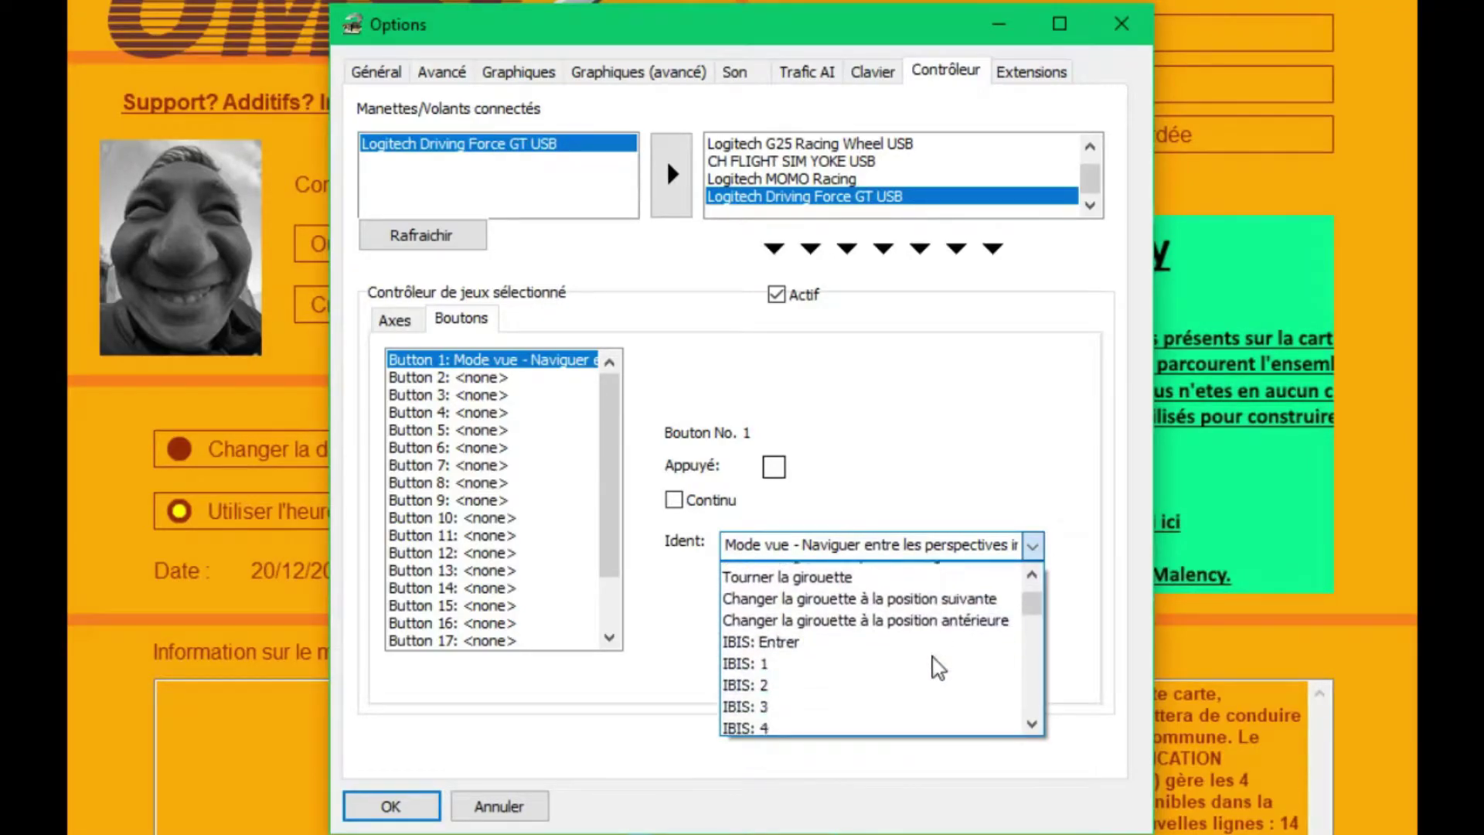
scroll(938, 665, up, 3)
scroll(938, 665, up, 1)
scroll(935, 656, down, 6)
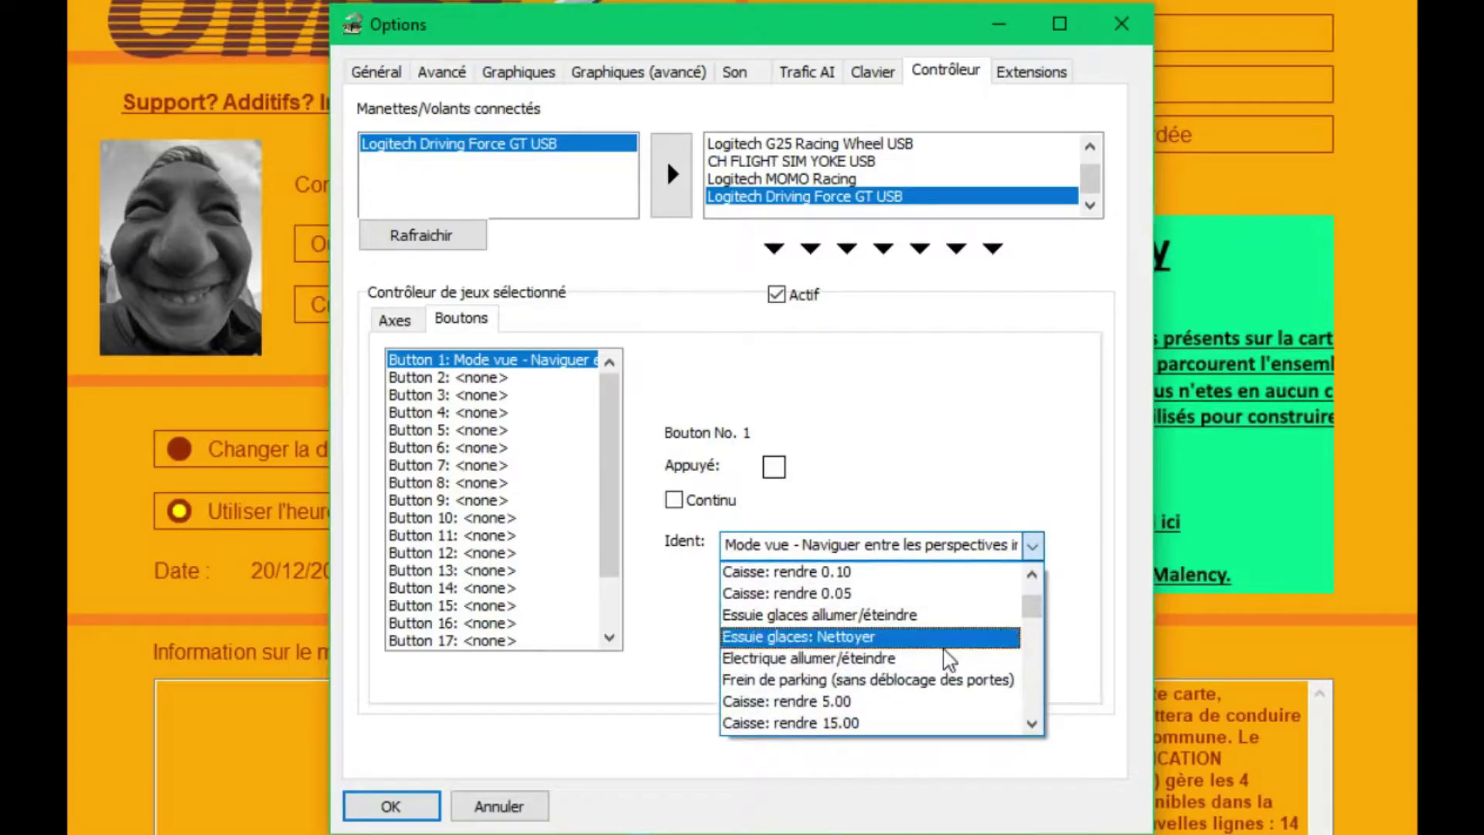
scroll(944, 657, down, 3)
scroll(945, 656, down, 2)
scroll(943, 647, down, 4)
scroll(943, 648, down, 4)
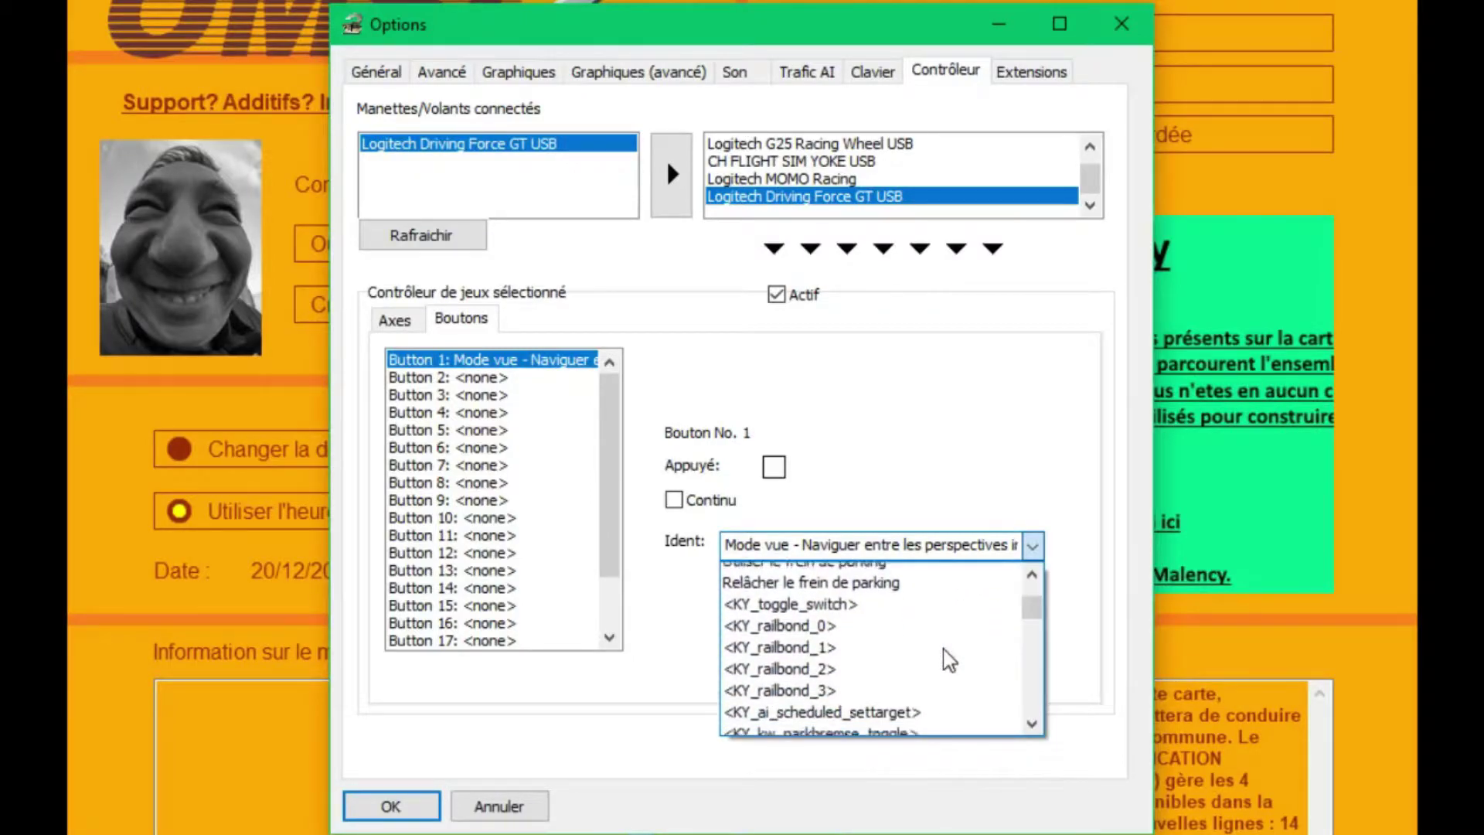
scroll(943, 648, down, 3)
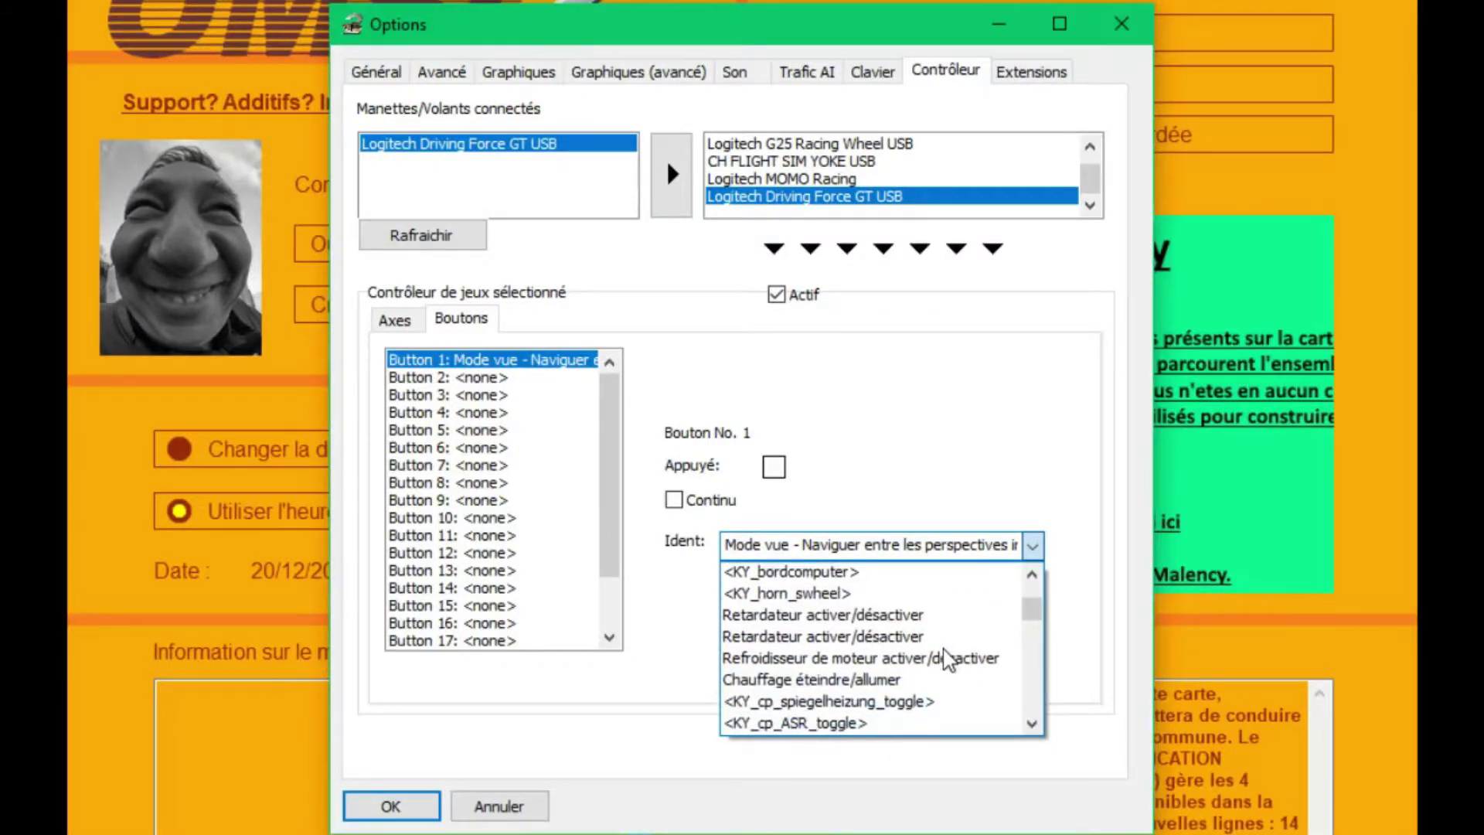
scroll(943, 648, down, 4)
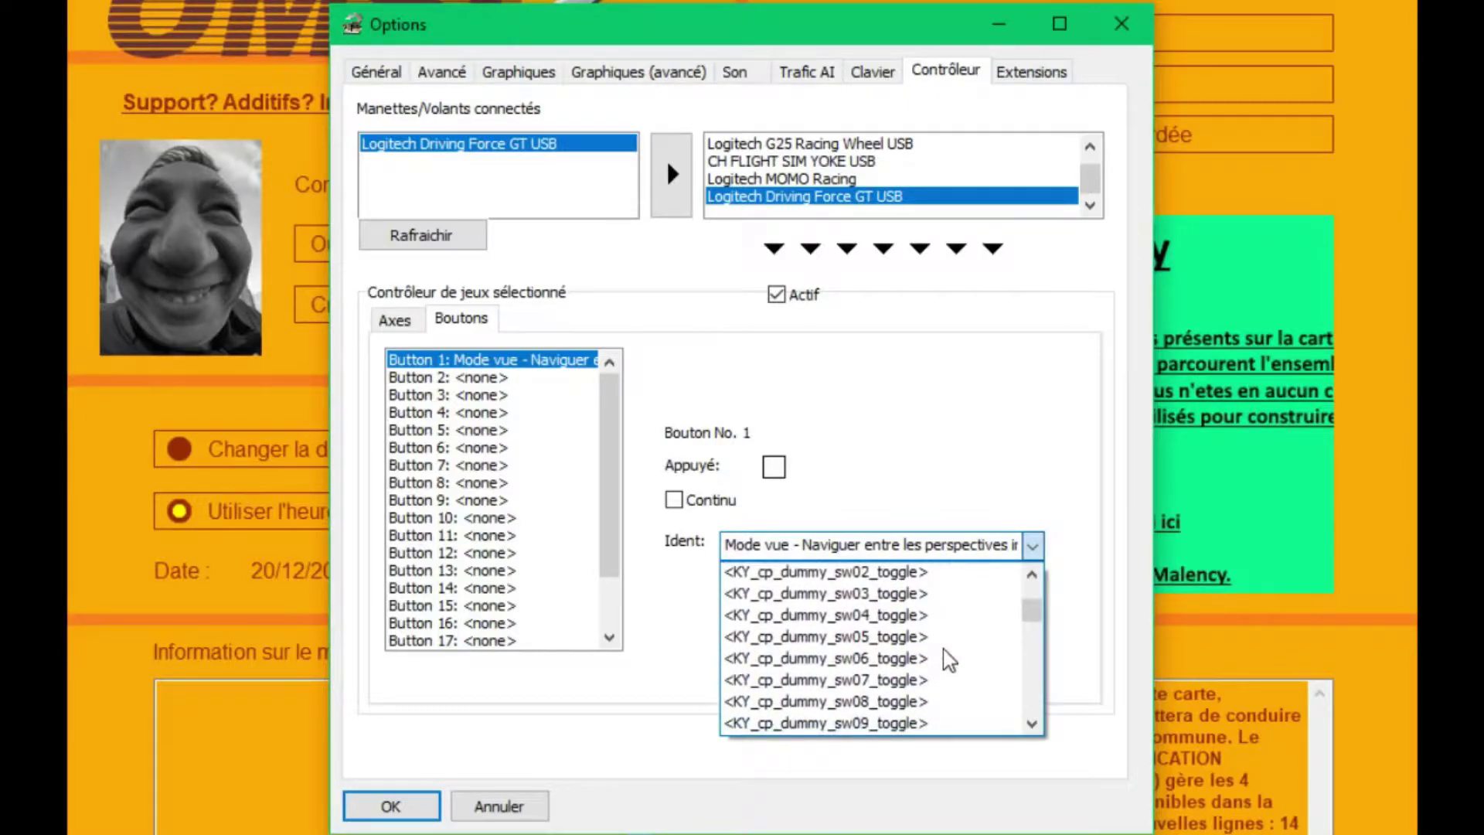
scroll(744, 640, down, 2)
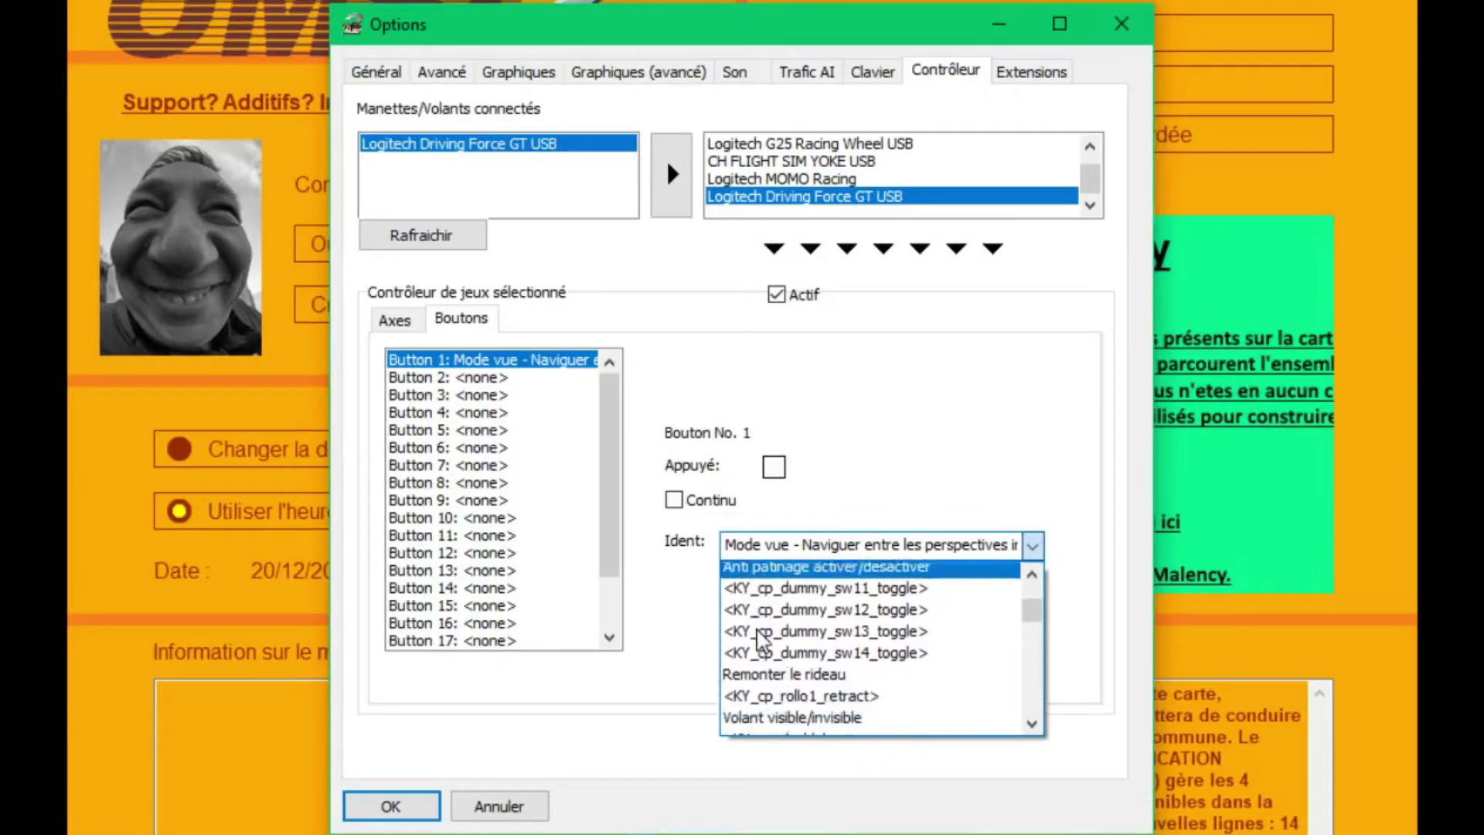
scroll(821, 619, down, 2)
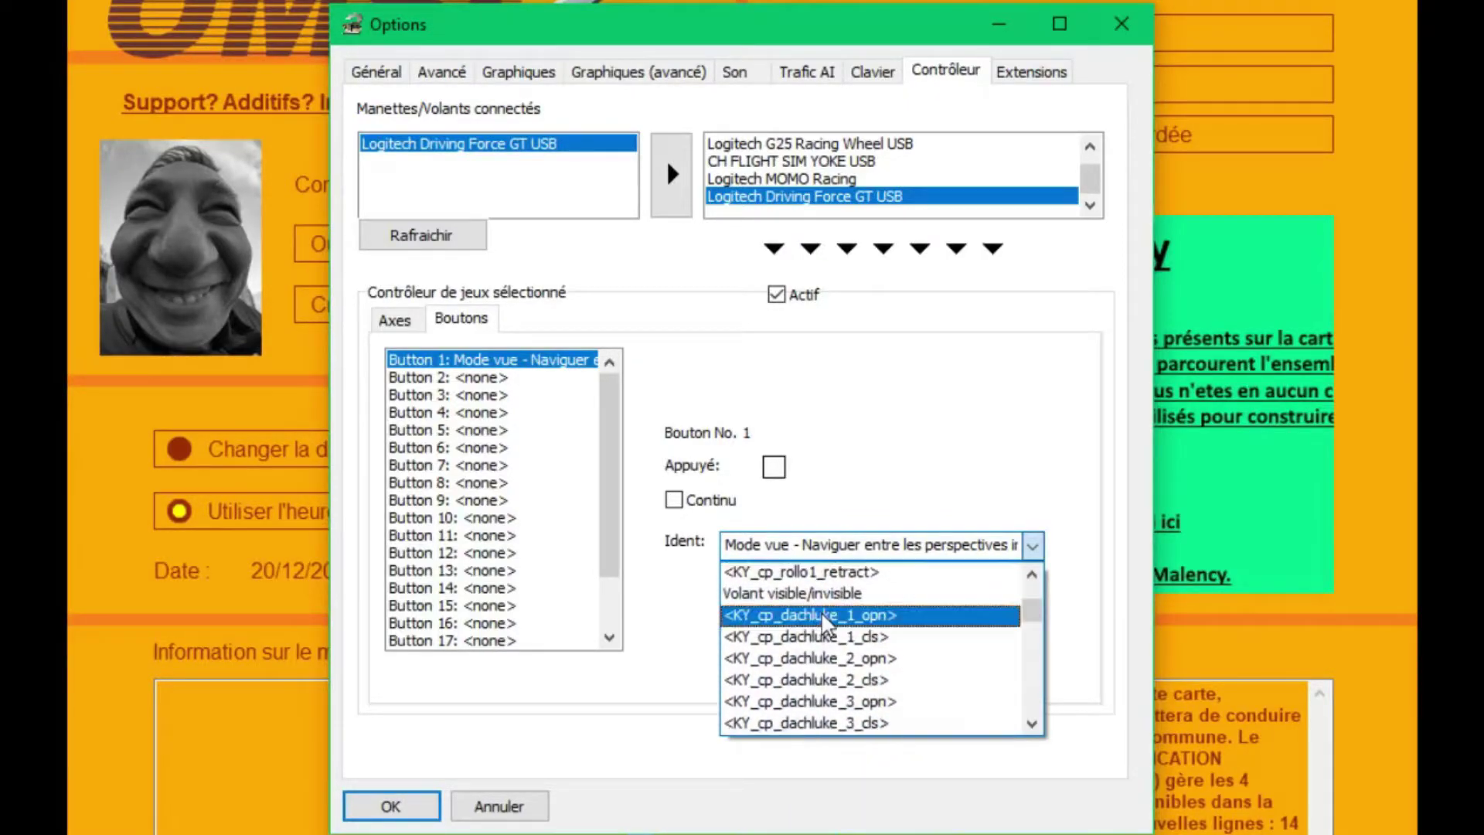
scroll(821, 619, up, 1)
scroll(821, 614, down, 2)
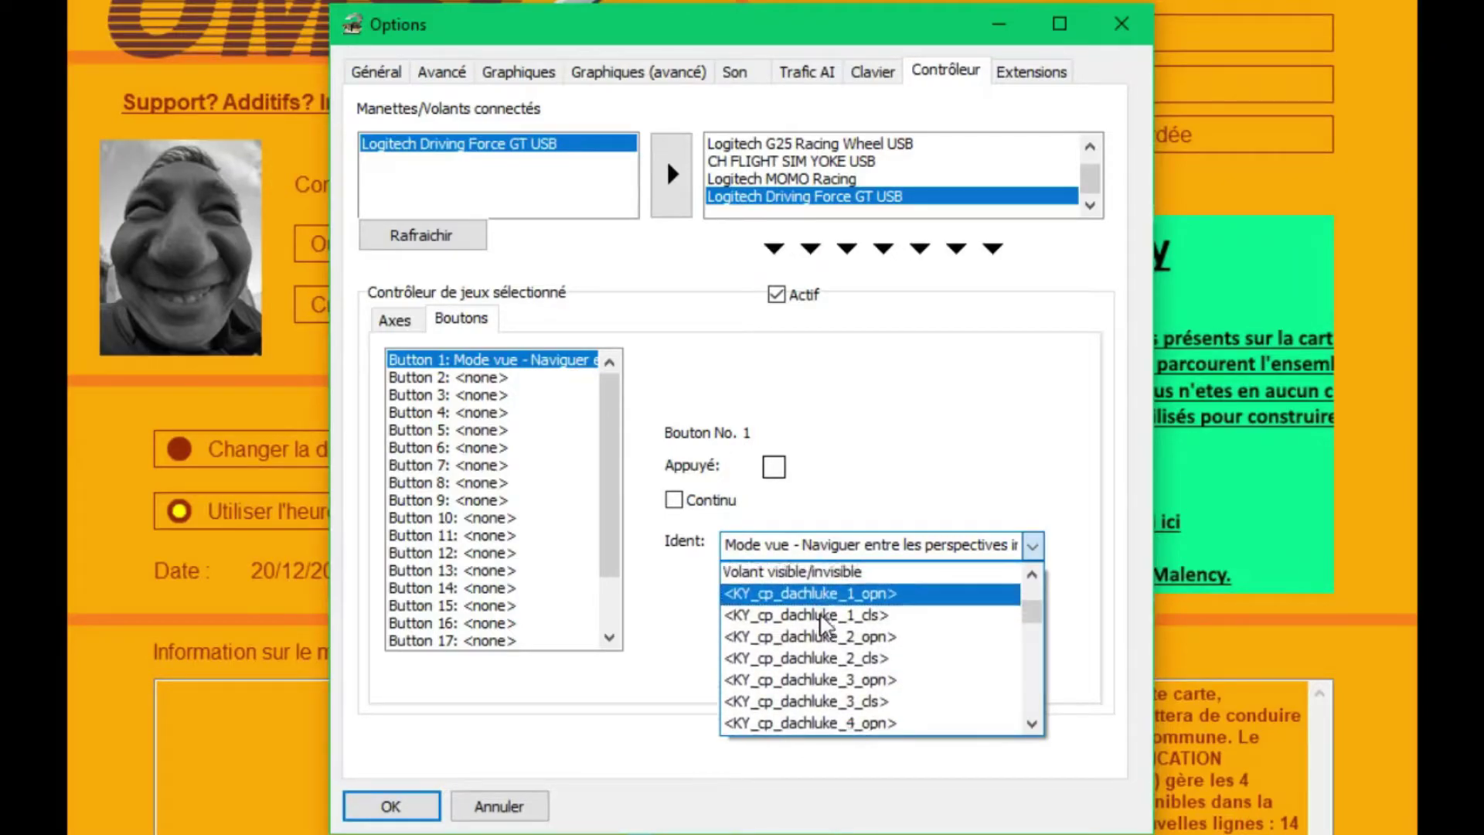
scroll(821, 618, up, 3)
scroll(821, 633, down, 2)
scroll(821, 641, down, 6)
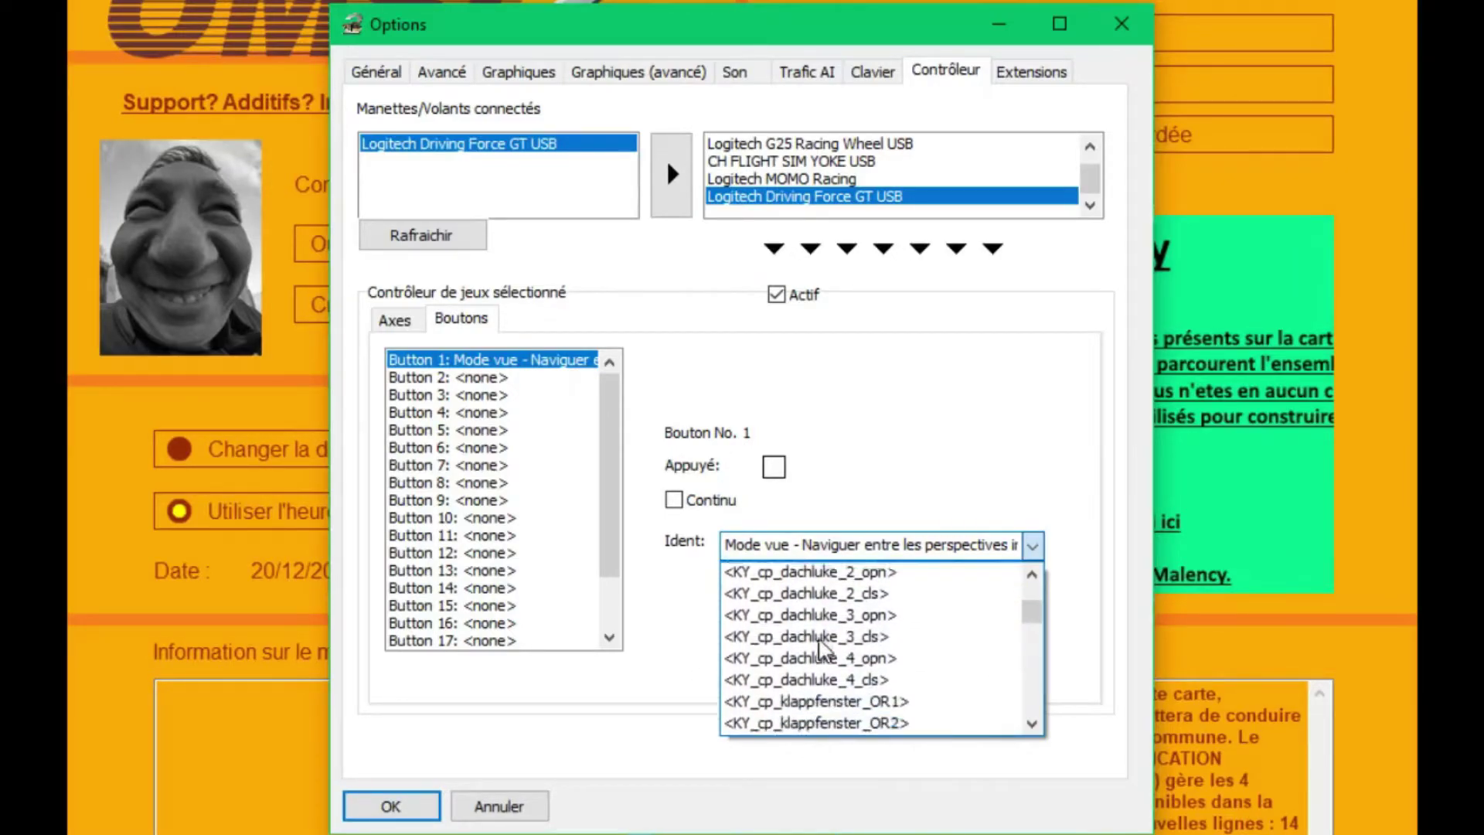
scroll(824, 641, down, 6)
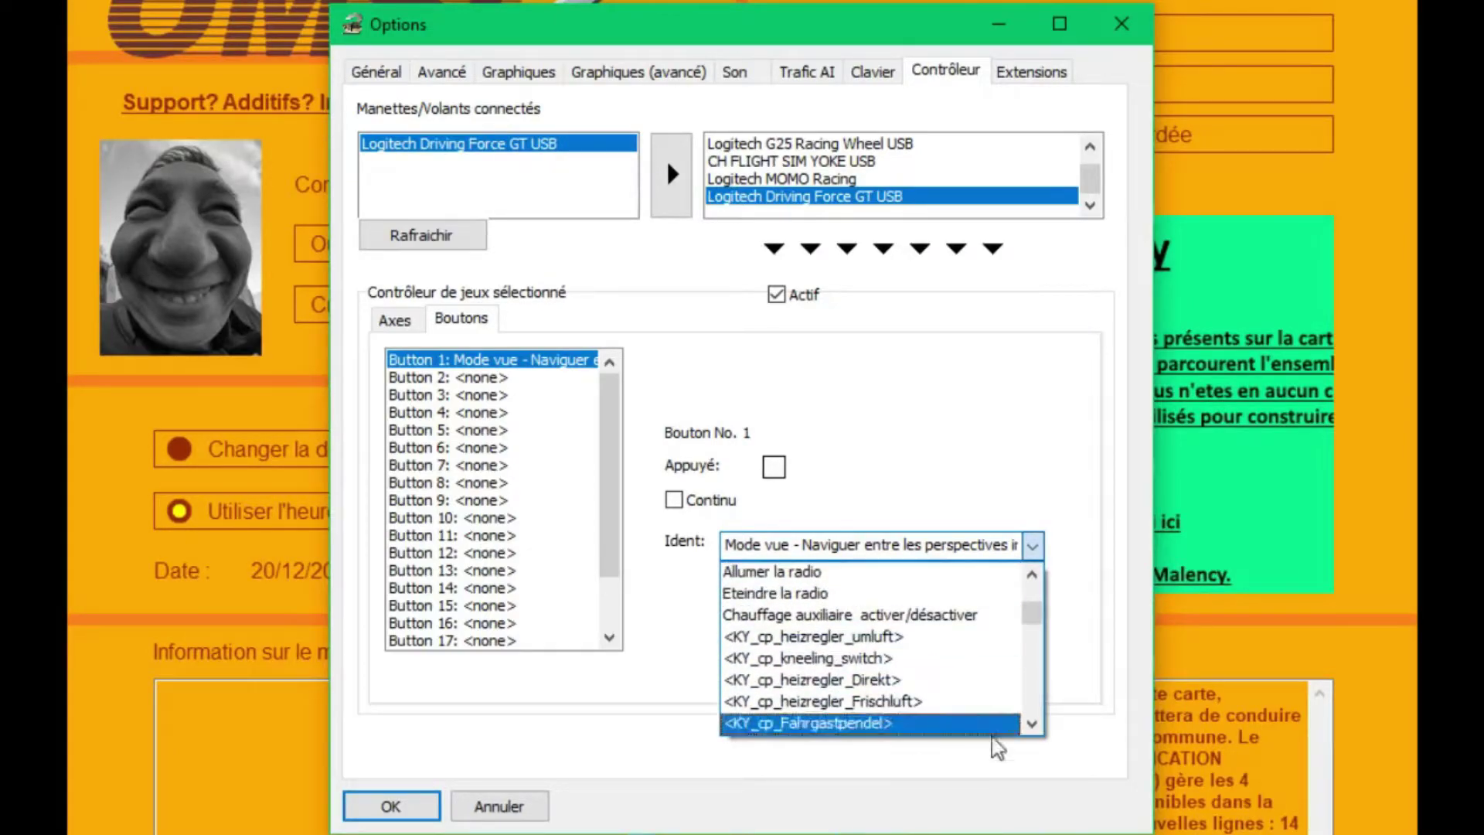
scroll(846, 638, down, 1)
scroll(847, 636, down, 5)
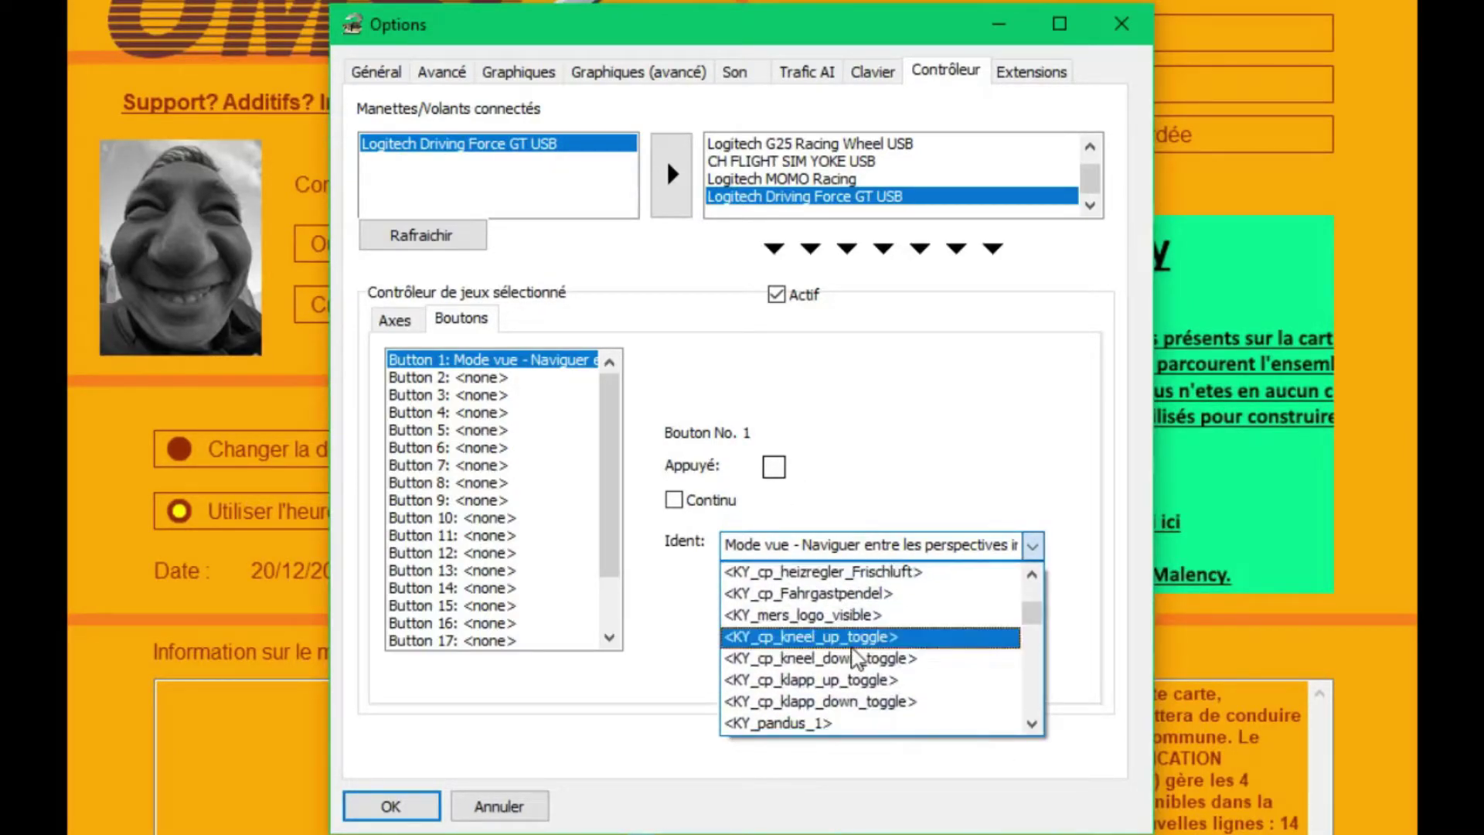
scroll(874, 691, down, 8)
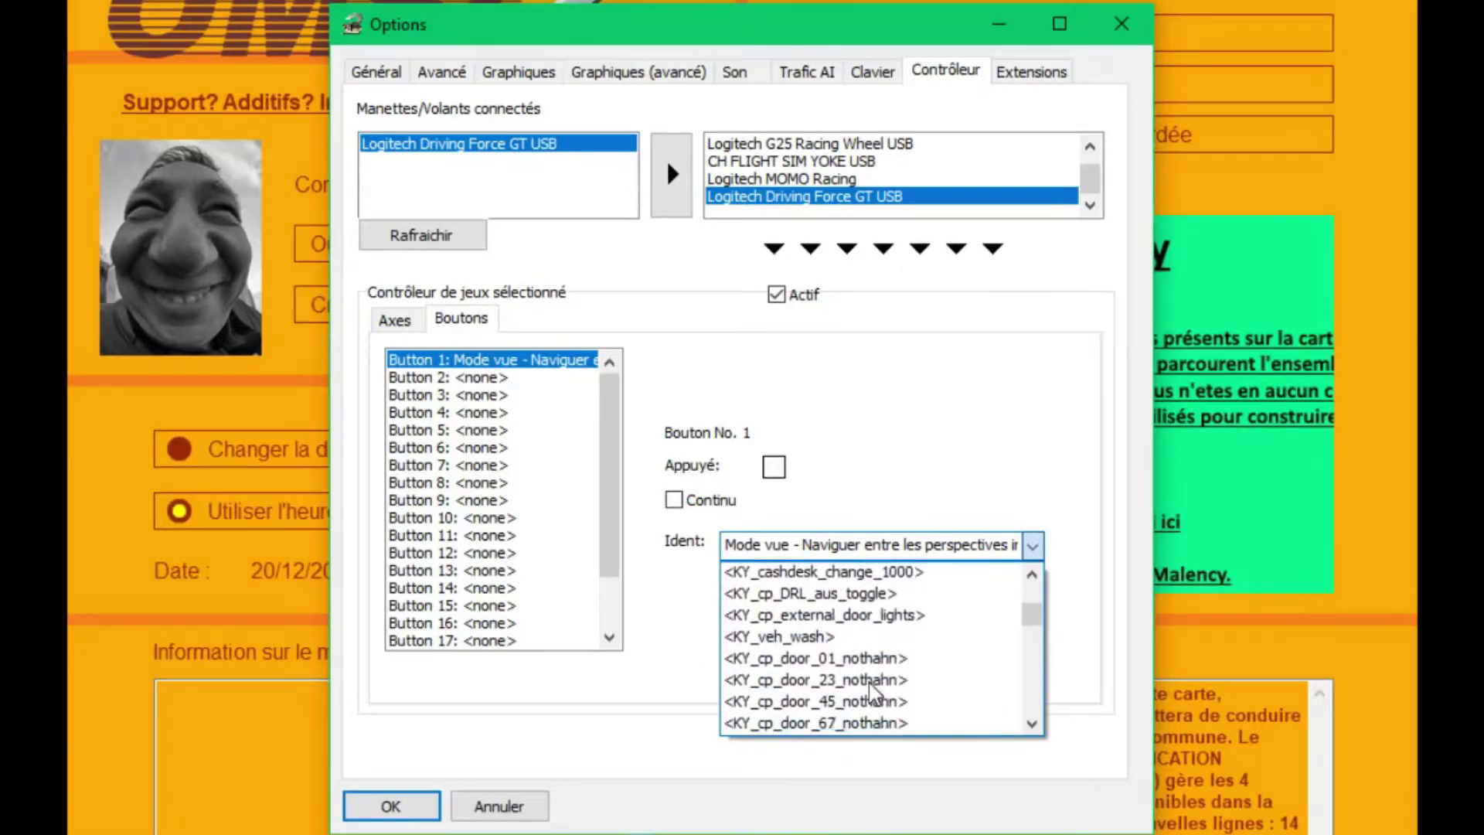
scroll(875, 692, down, 2)
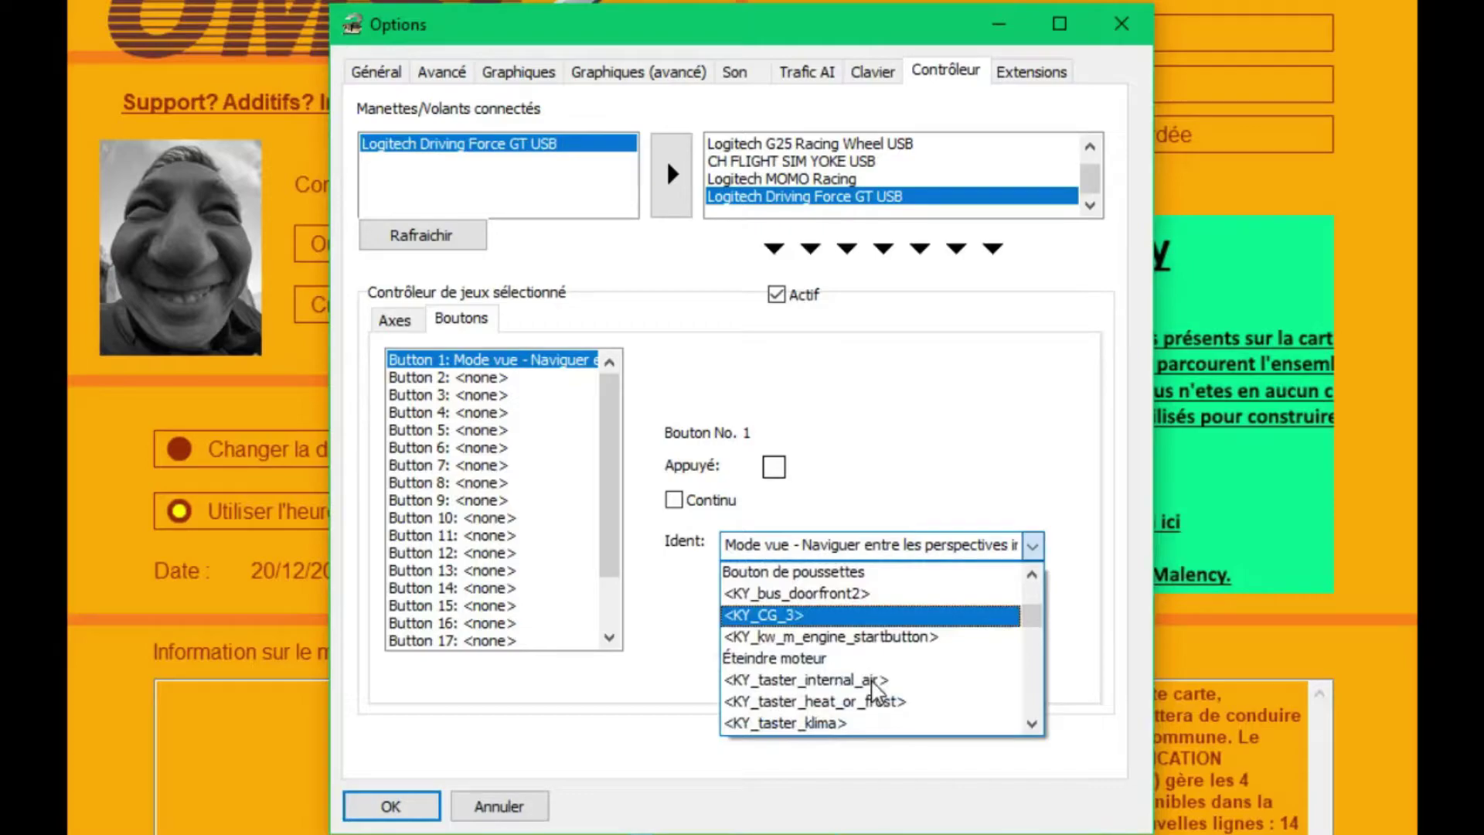
- Browse Button 1's remaining functions, from the engine and climate commands through wipers, battery and alarm to the tachograph and ventilation entries
scroll(872, 684, down, 3)
scroll(872, 675, down, 4)
scroll(876, 680, down, 6)
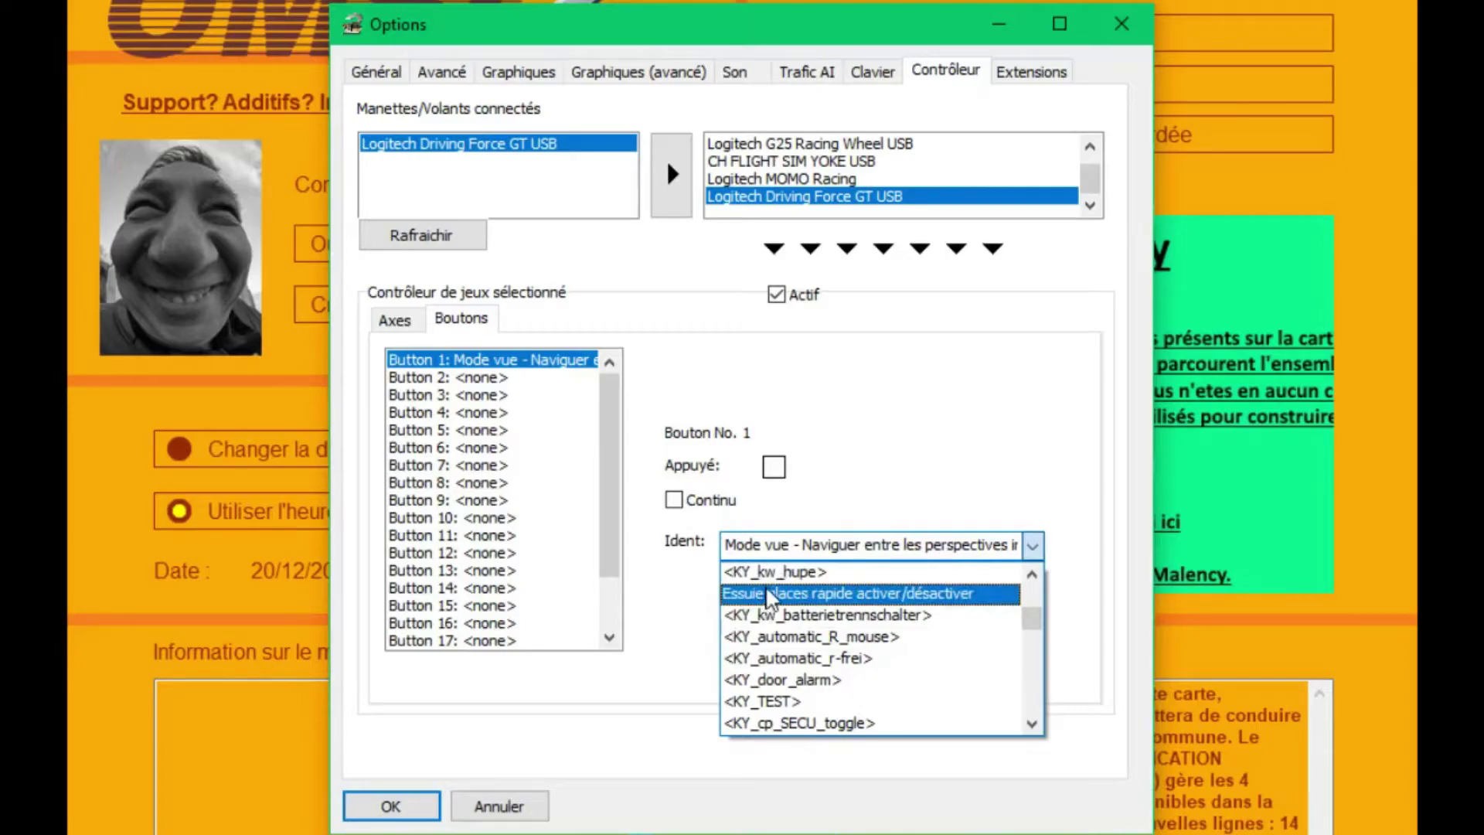
scroll(966, 638, down, 2)
scroll(962, 635, down, 8)
scroll(959, 632, down, 9)
scroll(965, 628, down, 6)
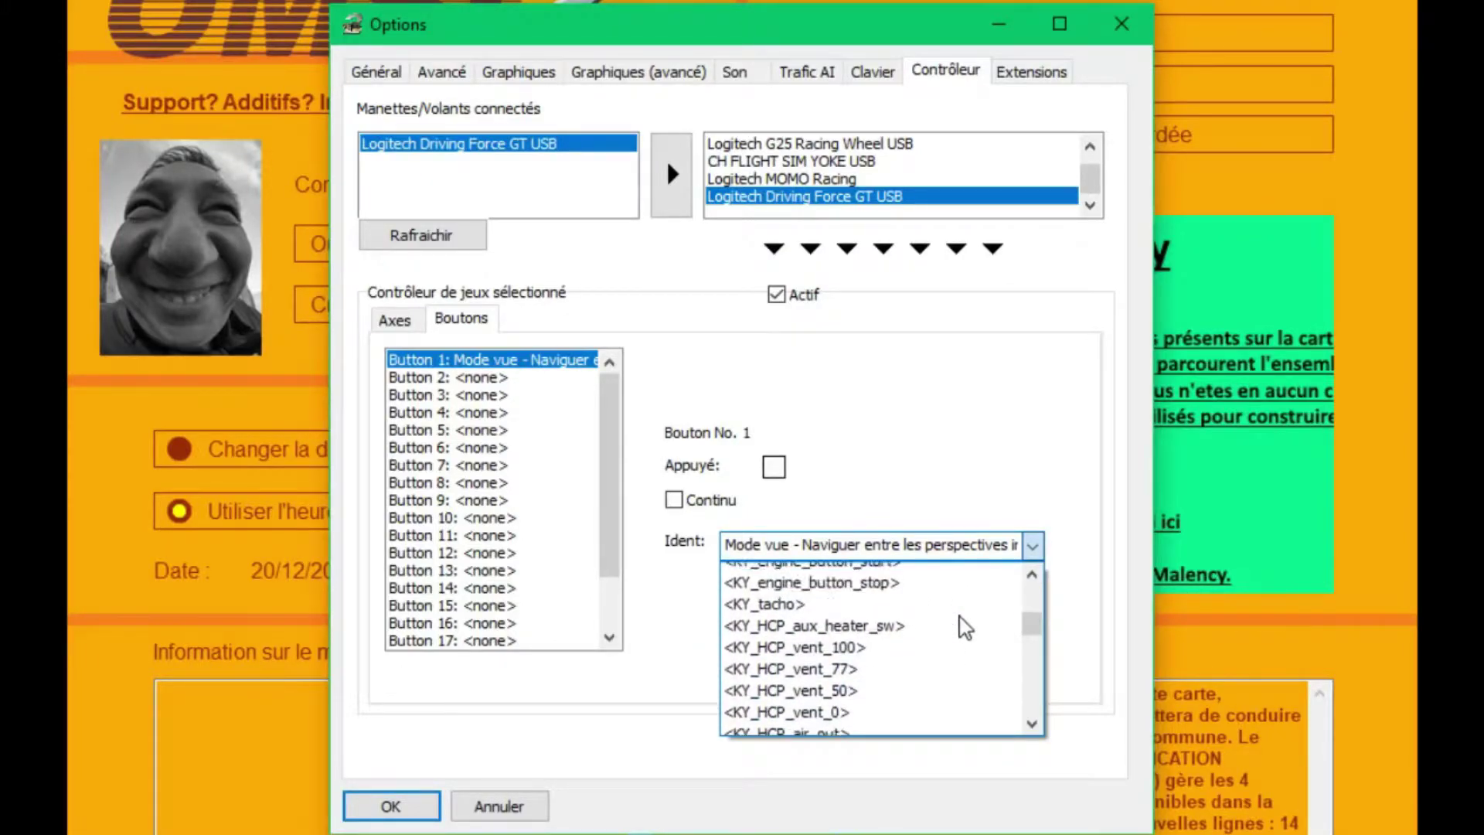
scroll(966, 624, down, 2)
- Reselect the first of the two "Mode vue - Naviguer entre les perspectives" functions for Button 1
drag(1033, 625, 1031, 589)
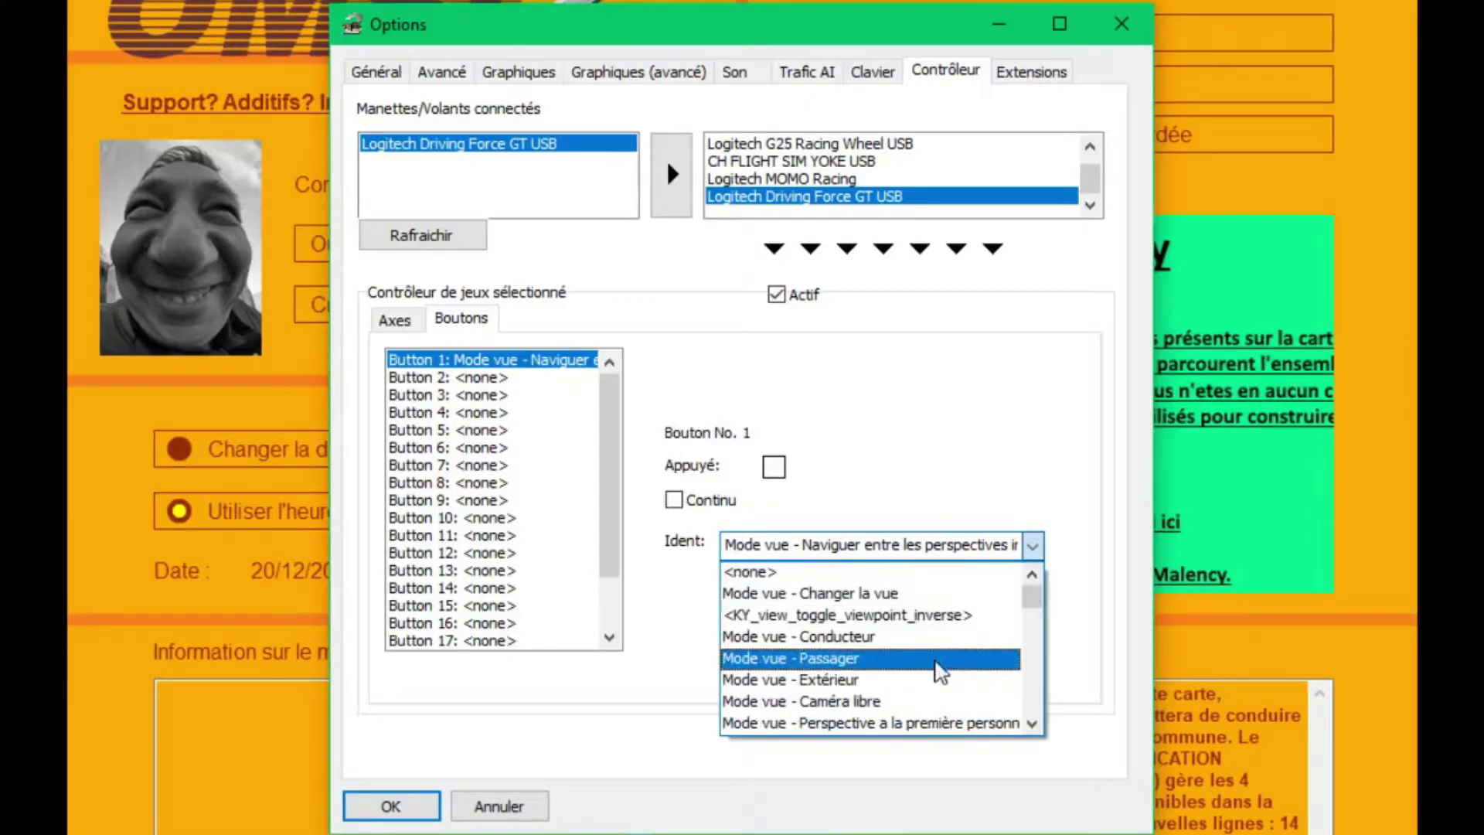
scroll(913, 605, down, 2)
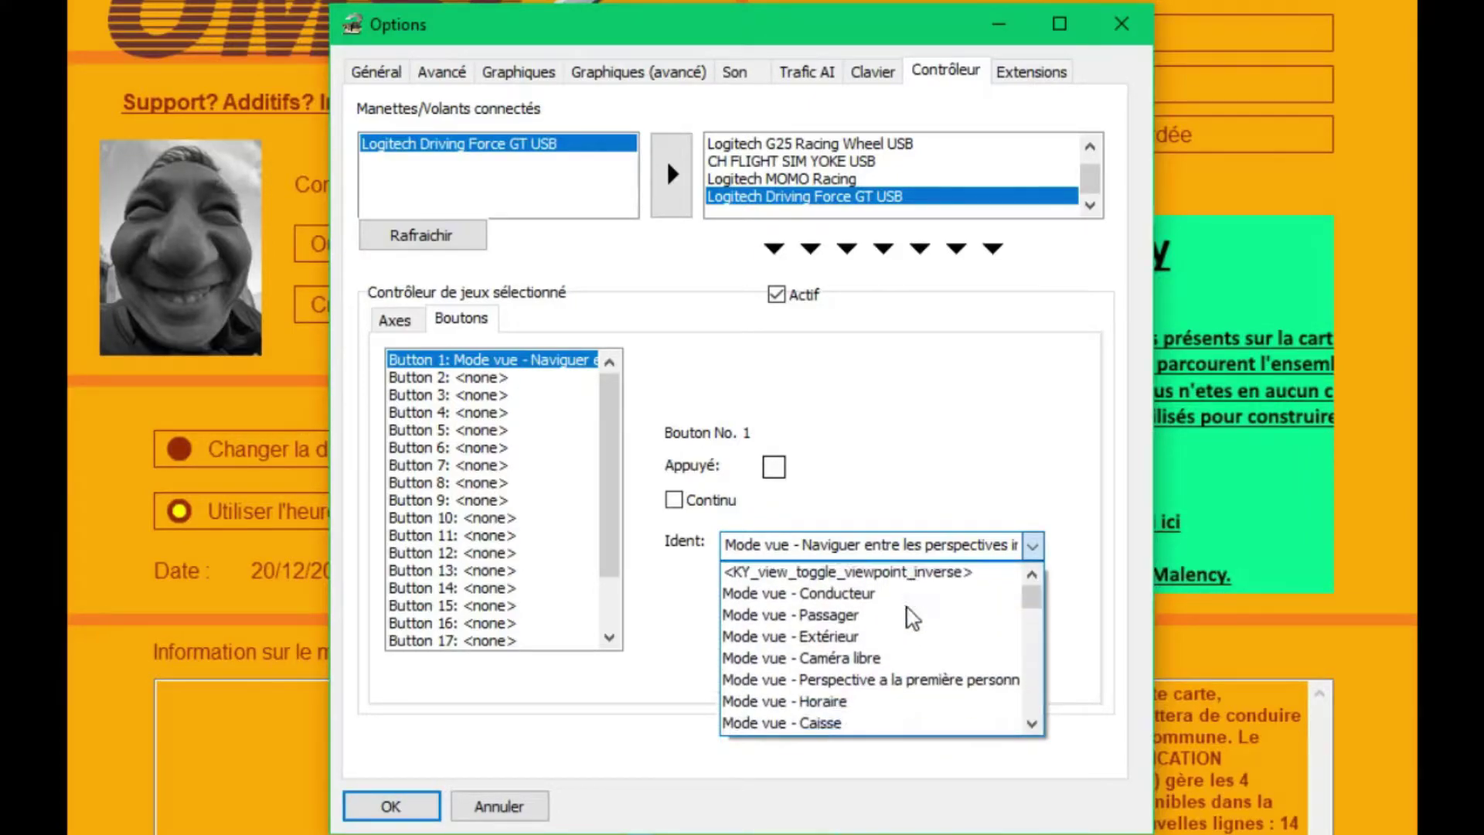
scroll(912, 611, up, 1)
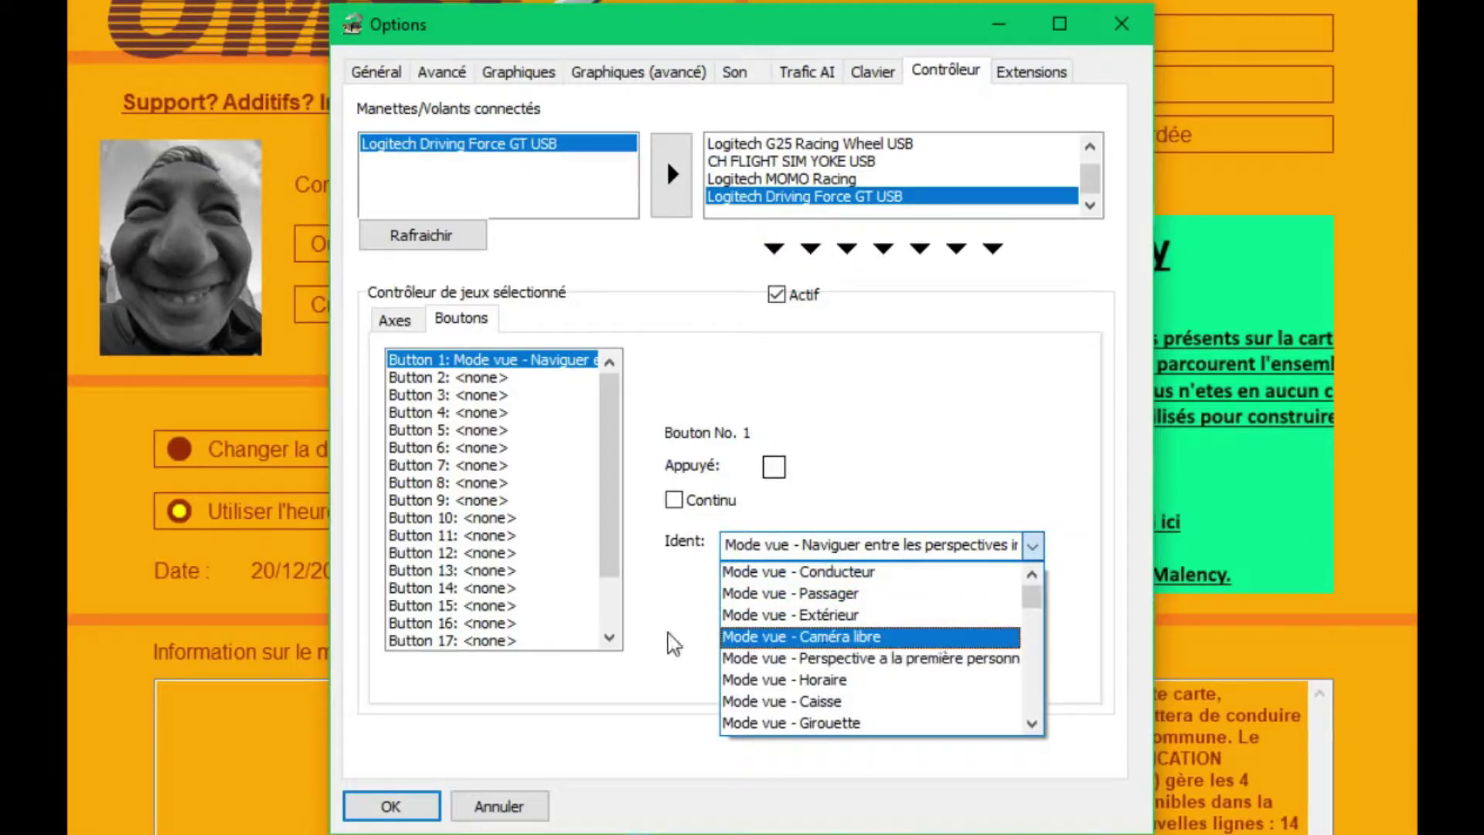
scroll(882, 647, down, 2)
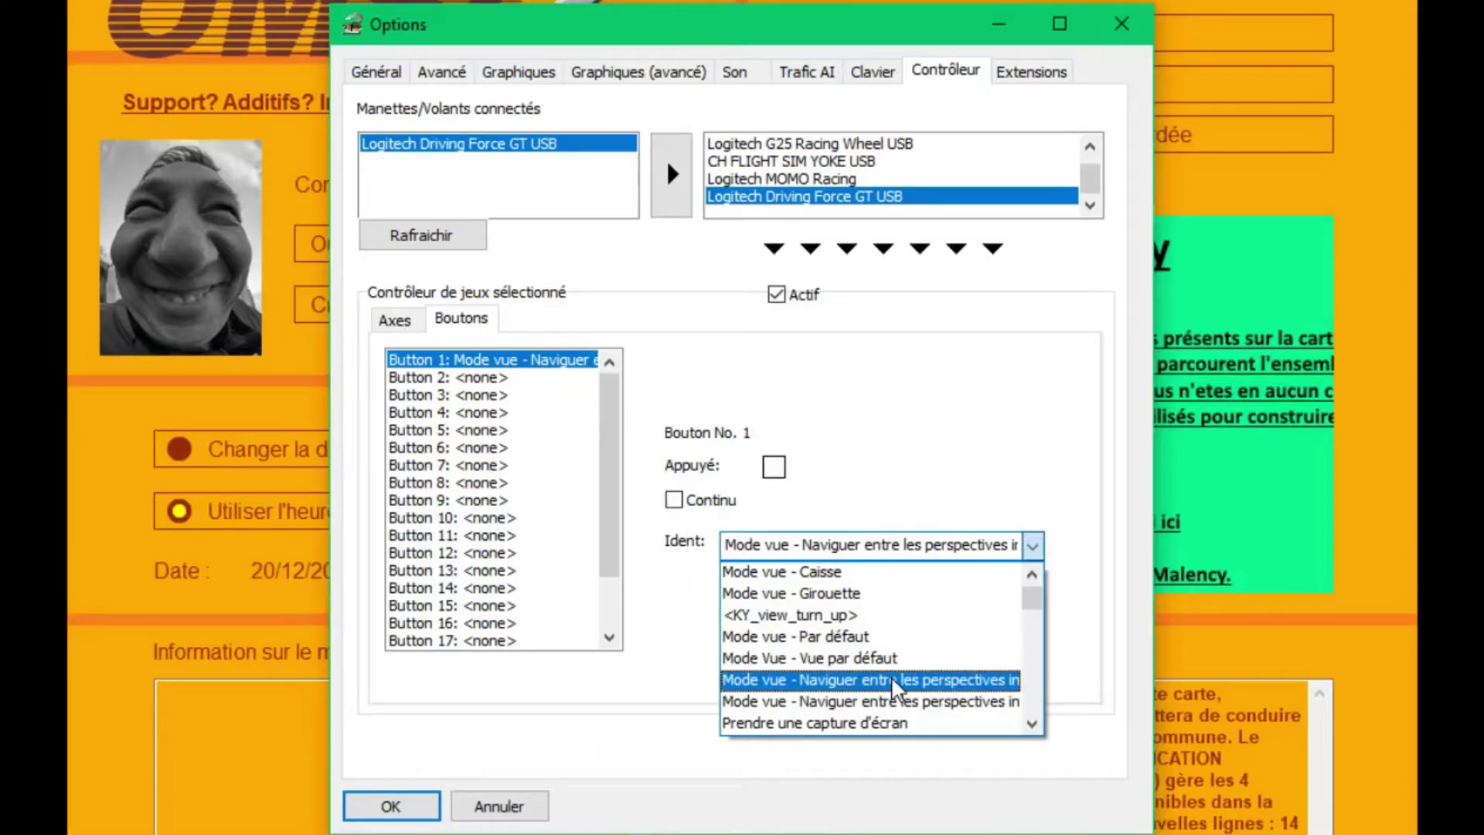
click(918, 680)
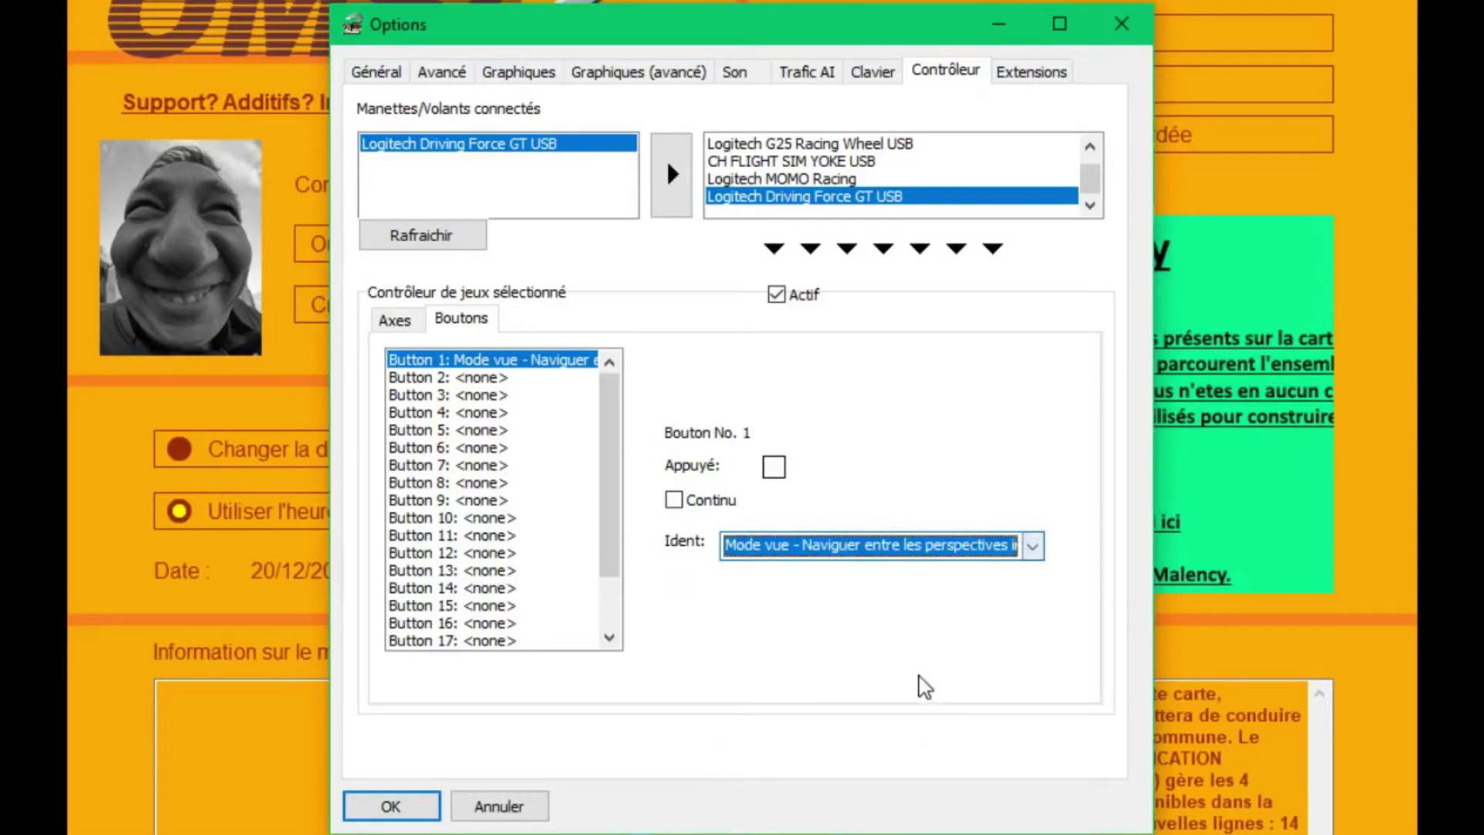
click(1000, 544)
click(999, 543)
click(999, 542)
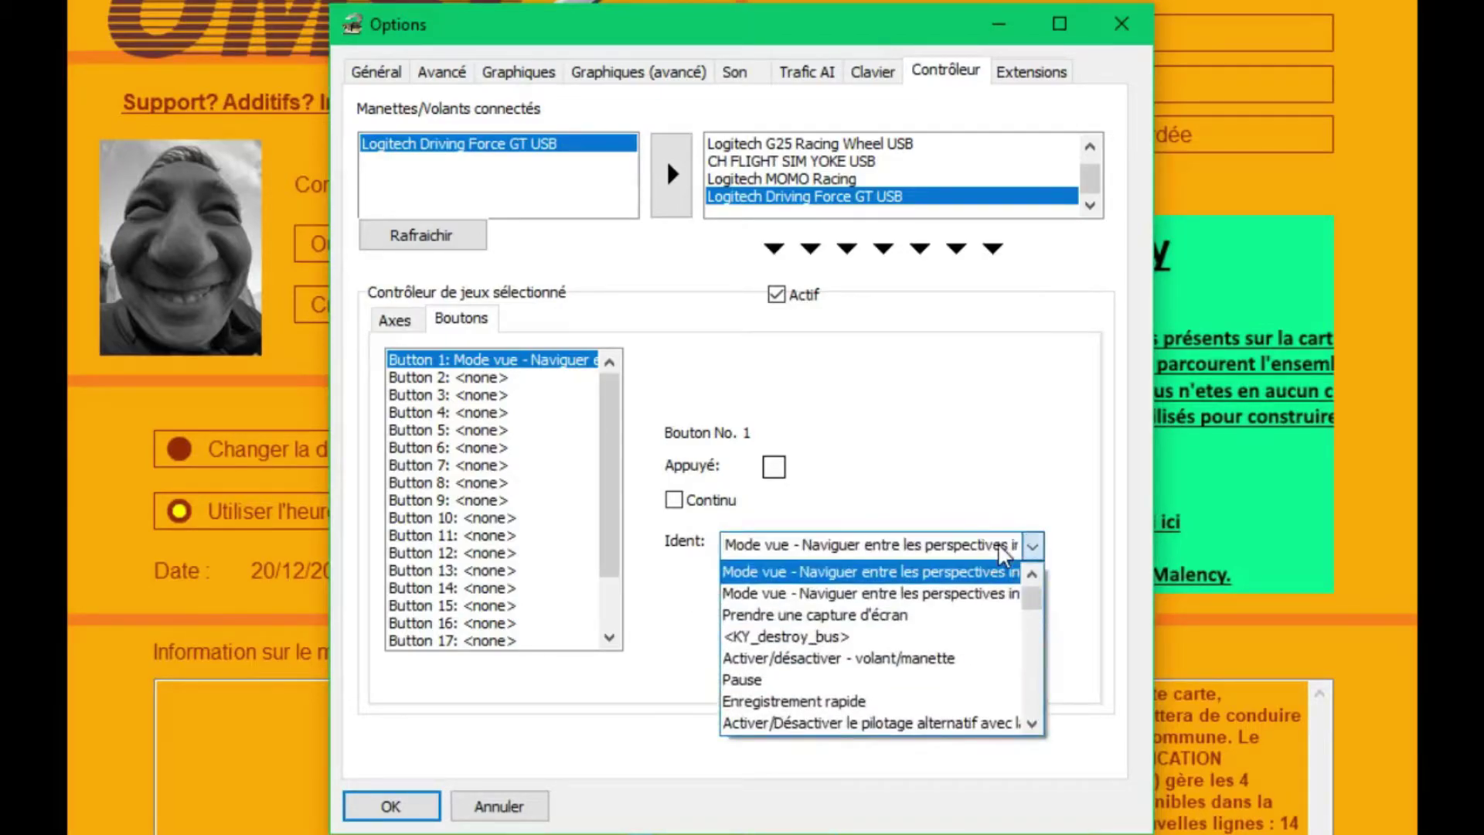
click(997, 544)
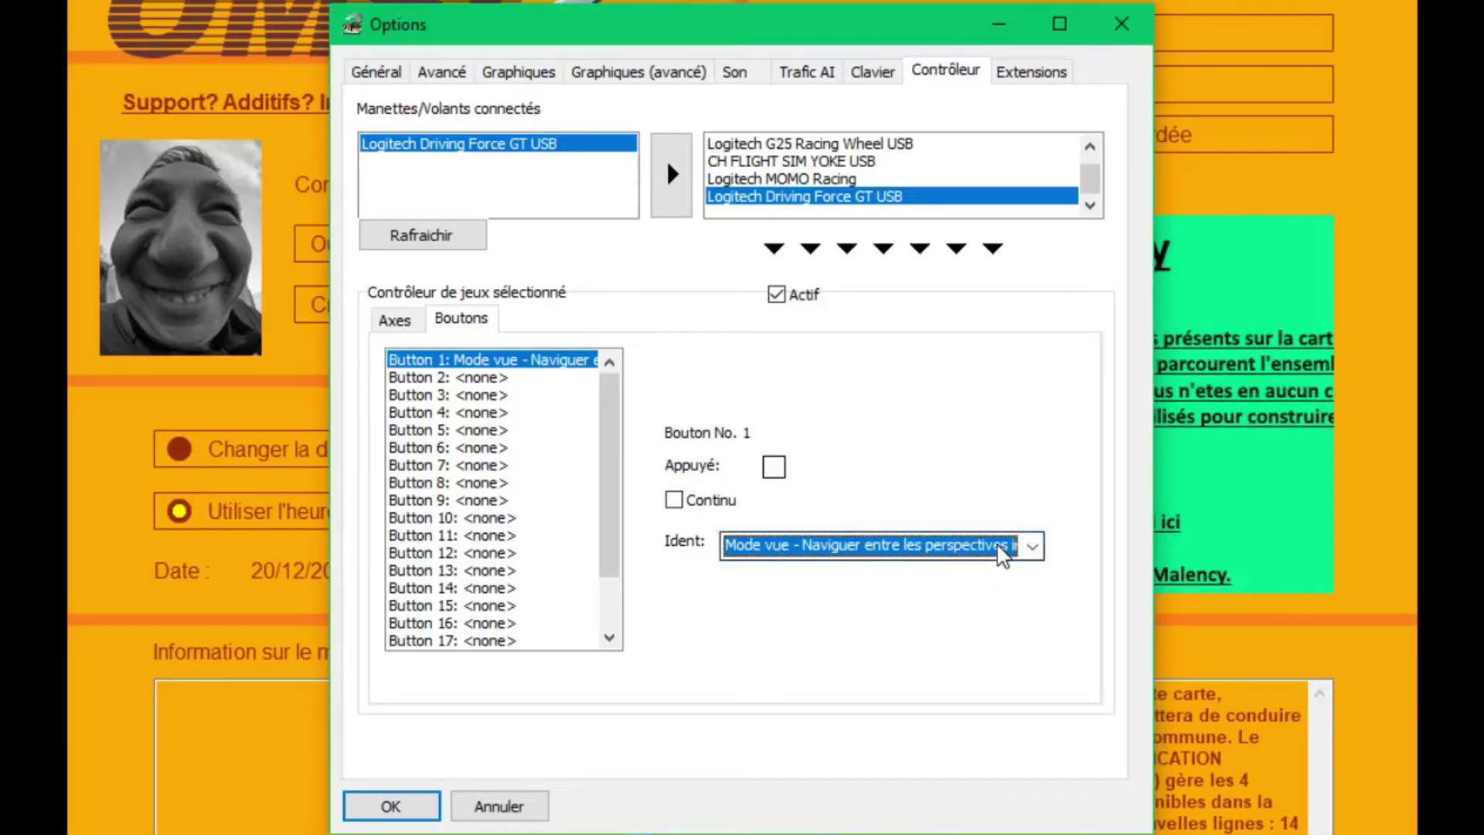
- Assign Button 2 to the second of the two "Mode vue - Naviguer entre les perspectives" functions
click(479, 378)
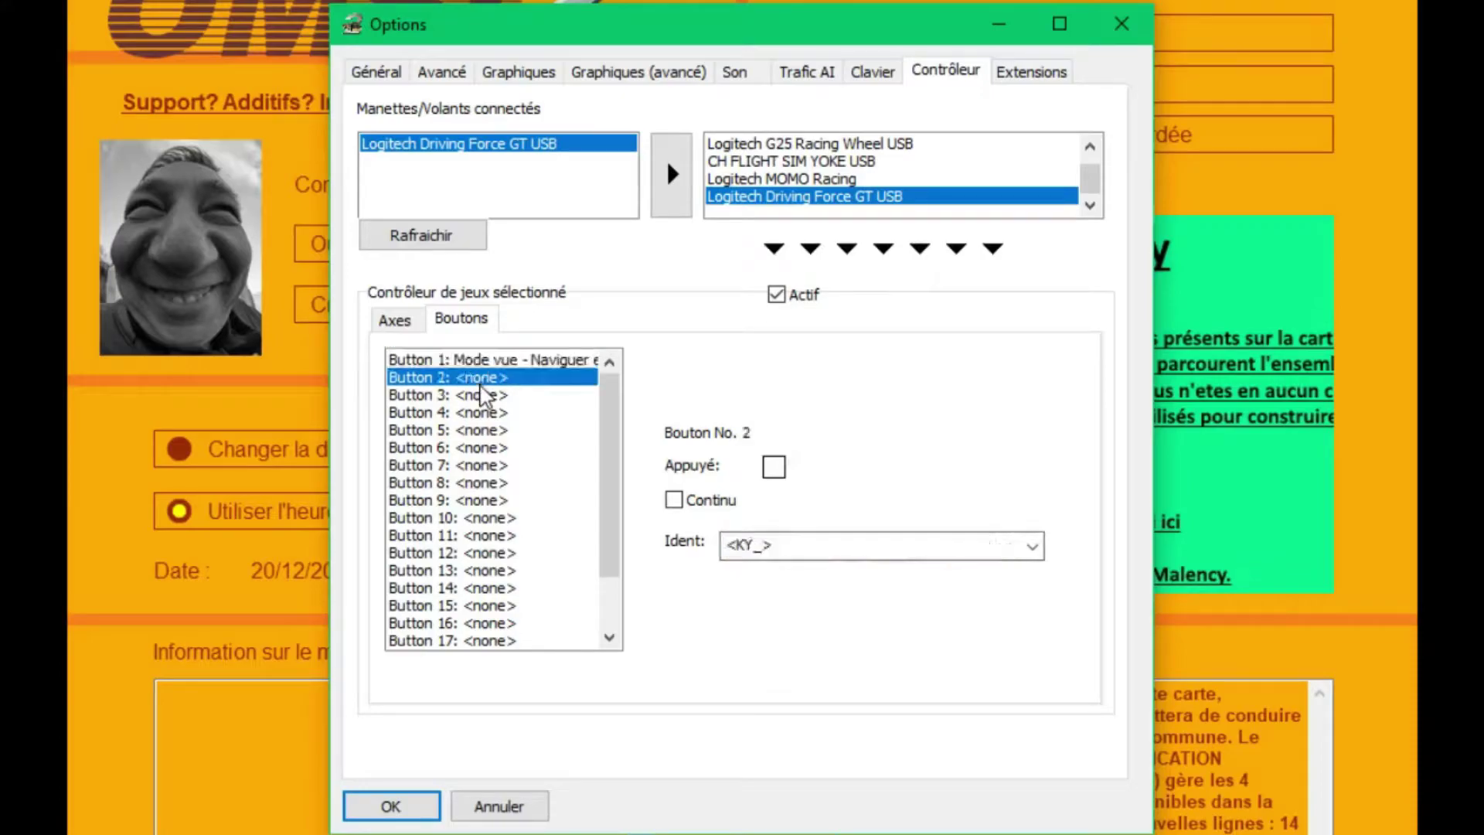
click(773, 545)
scroll(856, 630, up, 10)
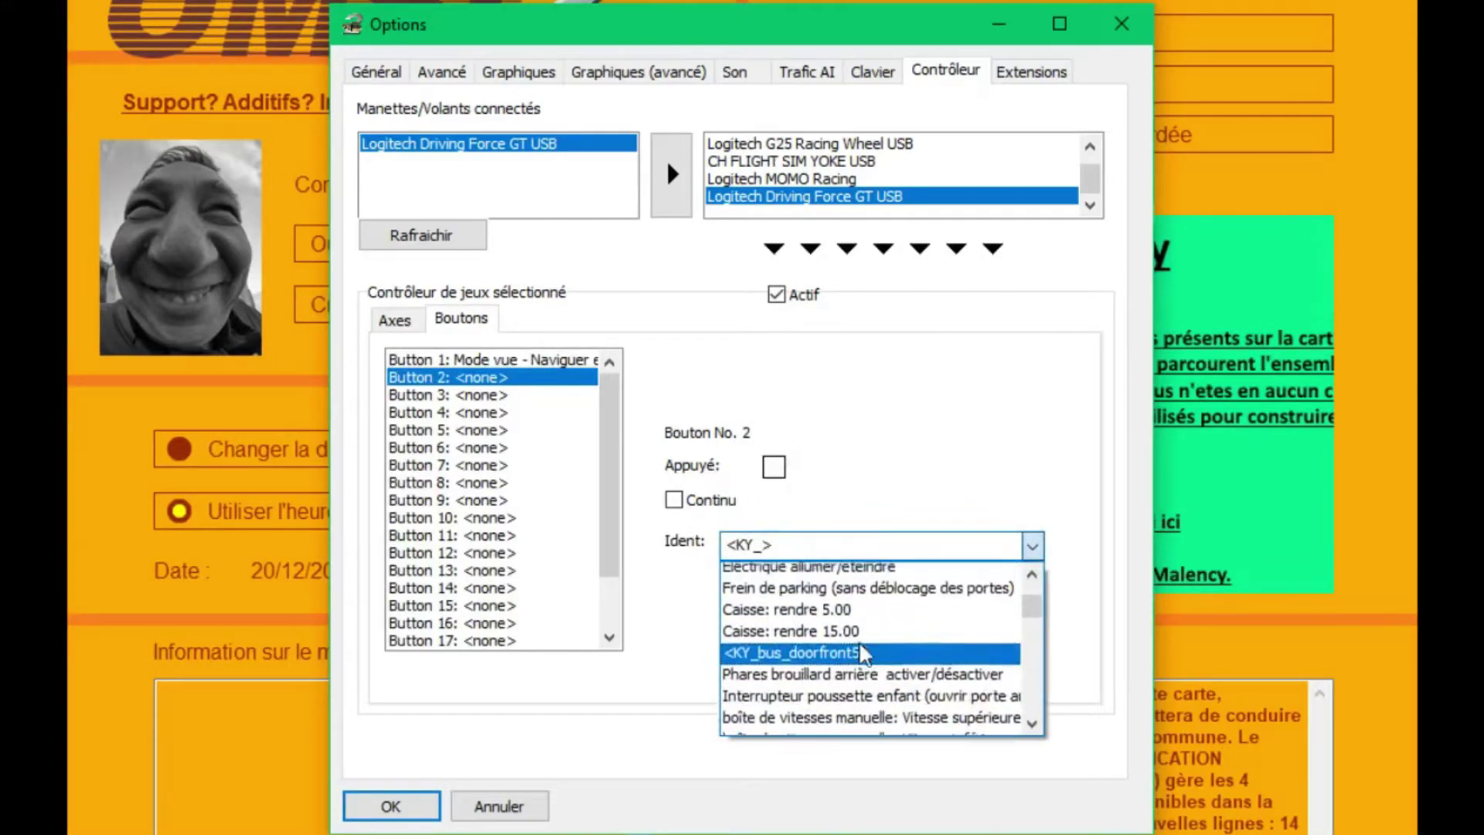
scroll(863, 649, up, 10)
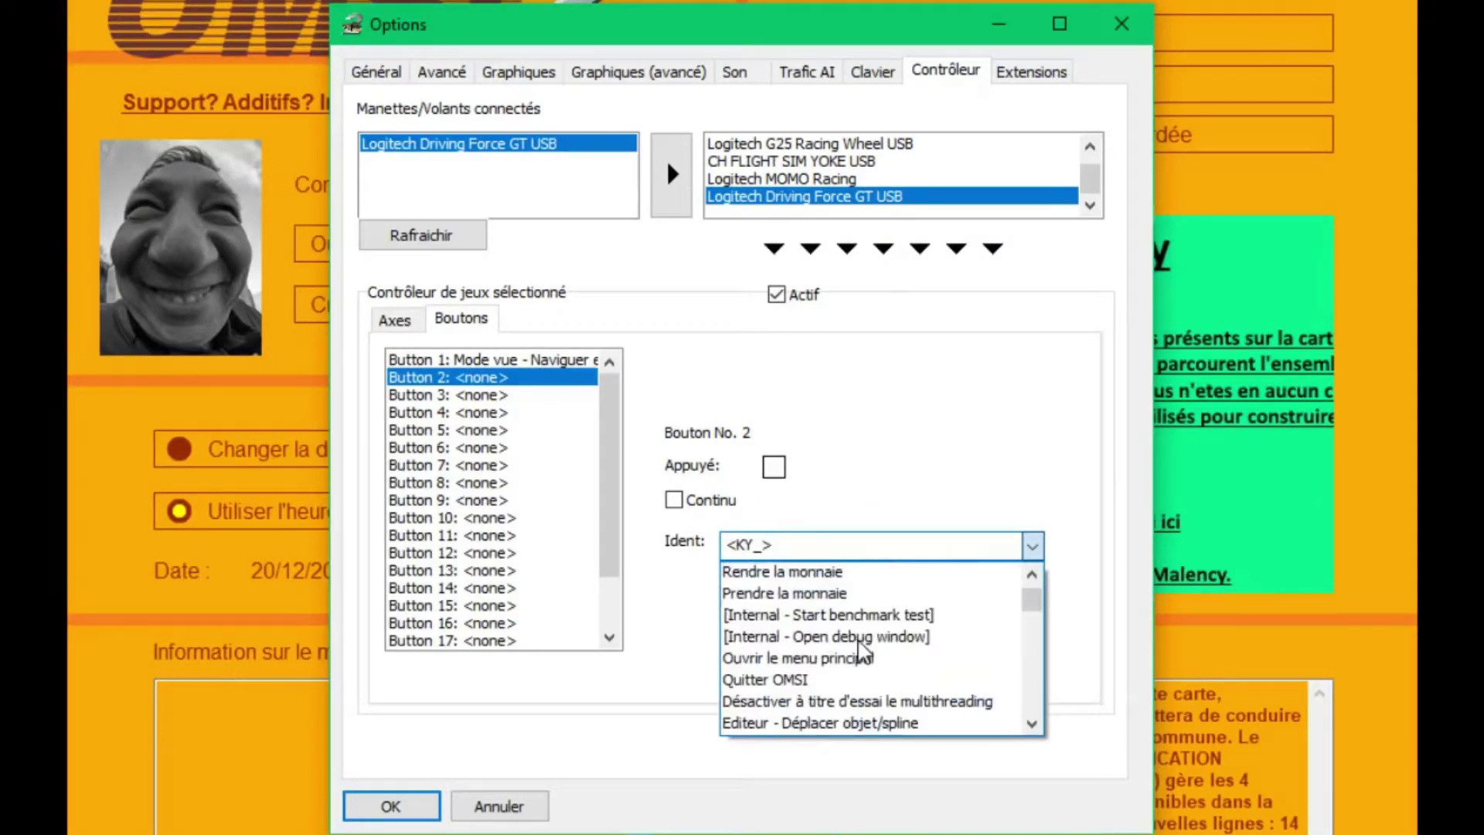
scroll(867, 637, up, 5)
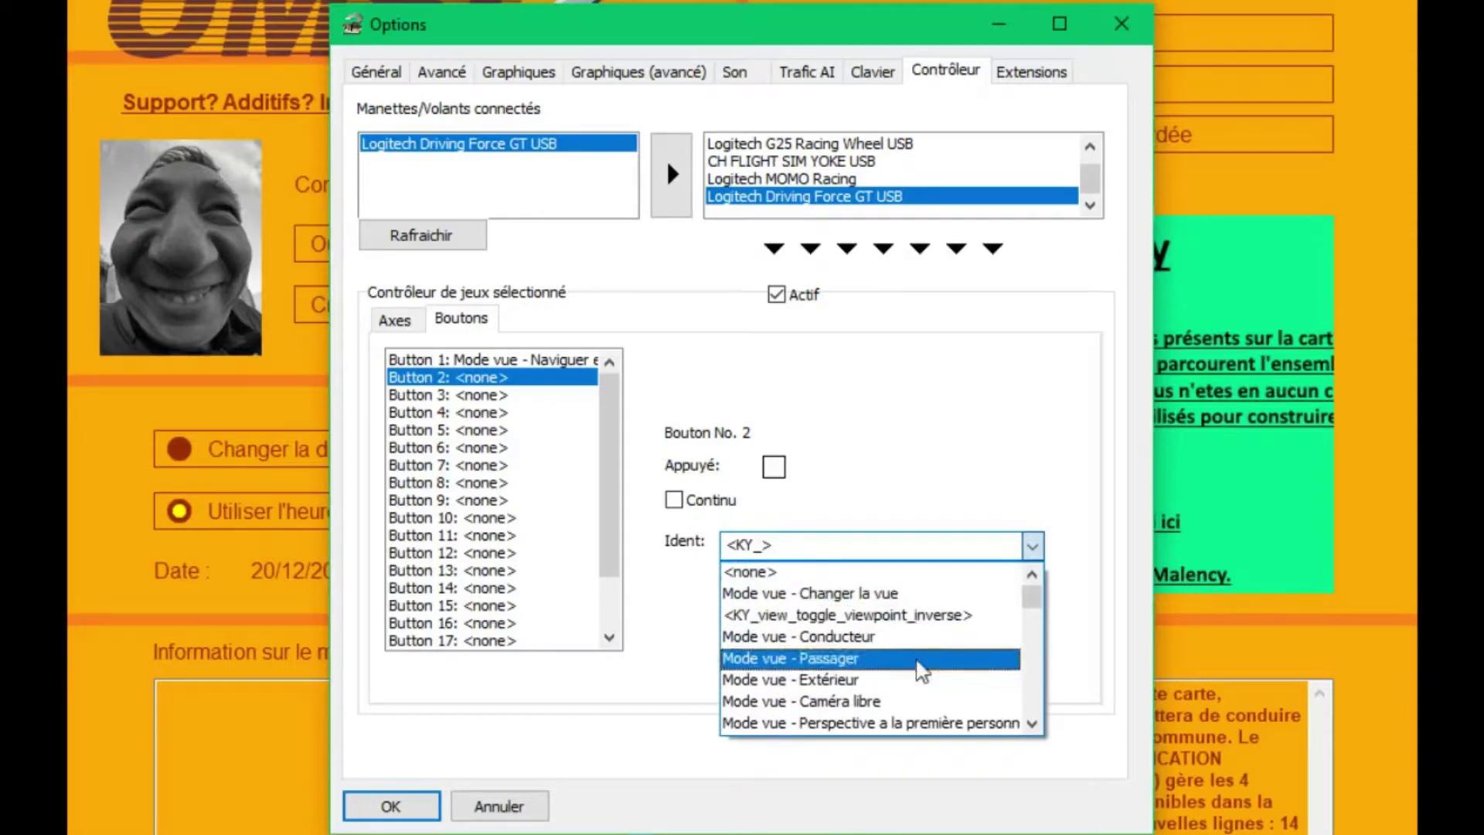
scroll(876, 726, down, 3)
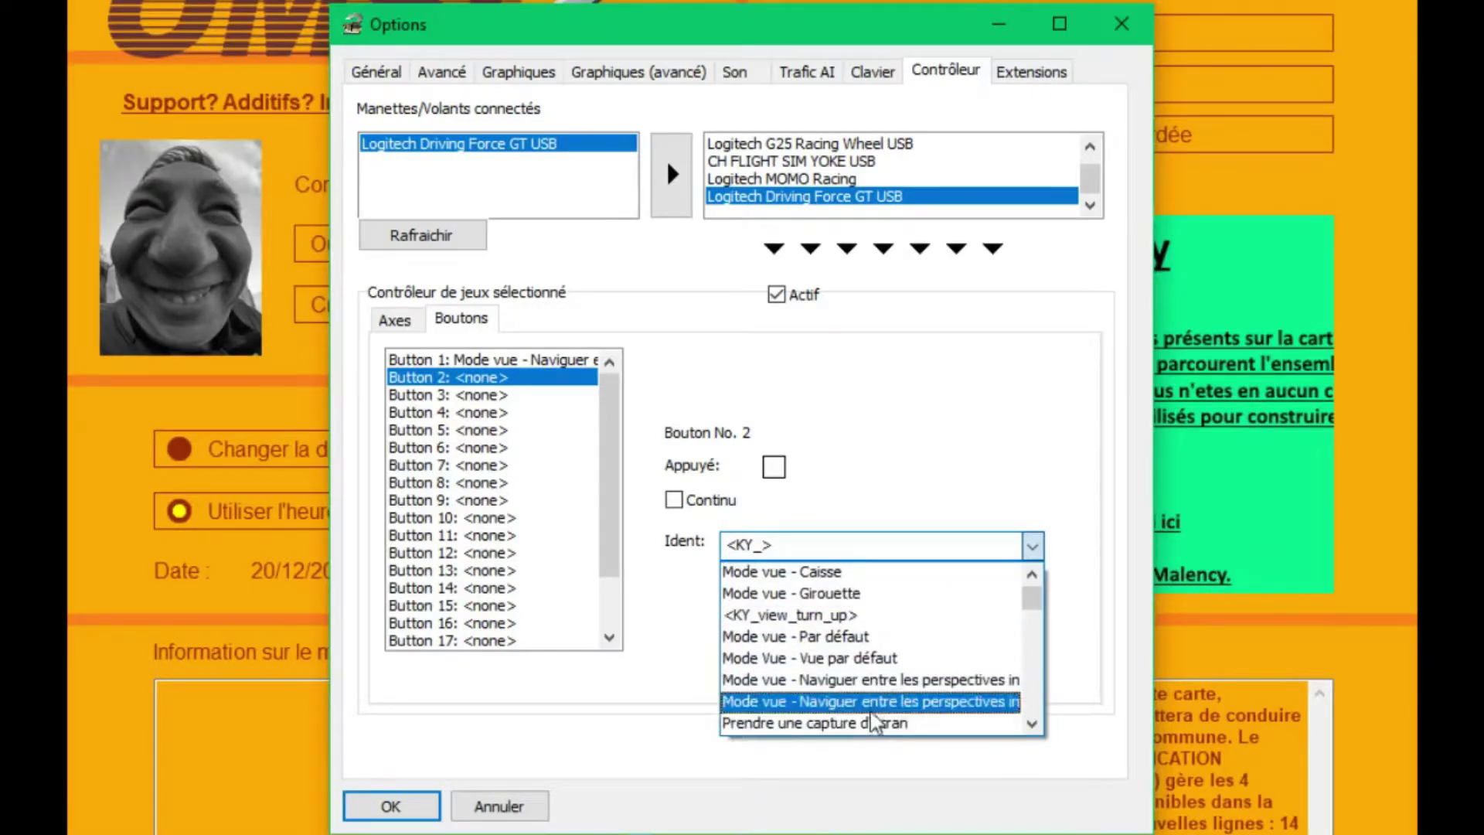
click(873, 701)
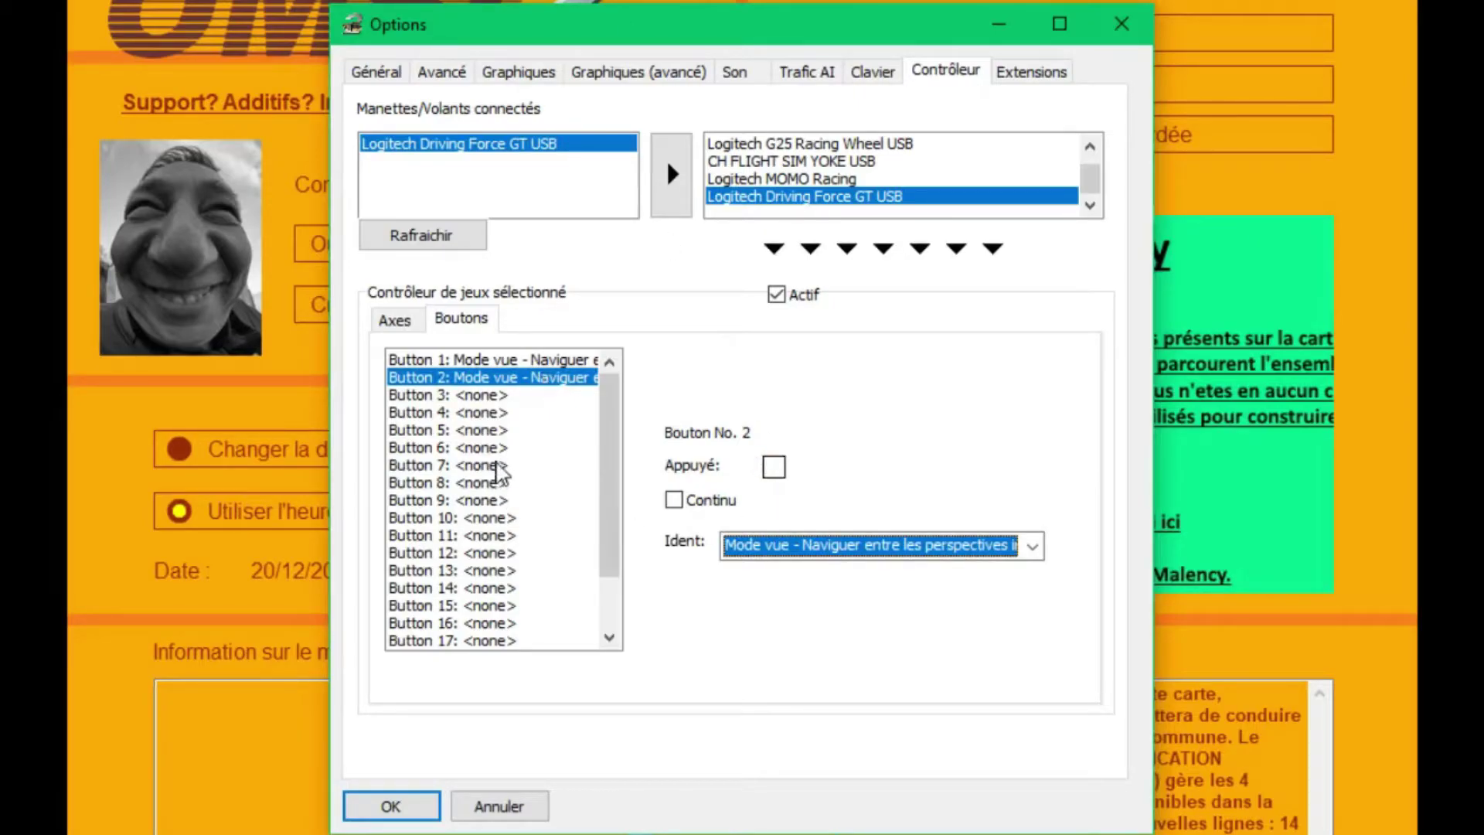
- Assign Button 3 to a "Mode vue - Naviguer entre les perspectives" function
click(780, 544)
scroll(824, 611, up, 10)
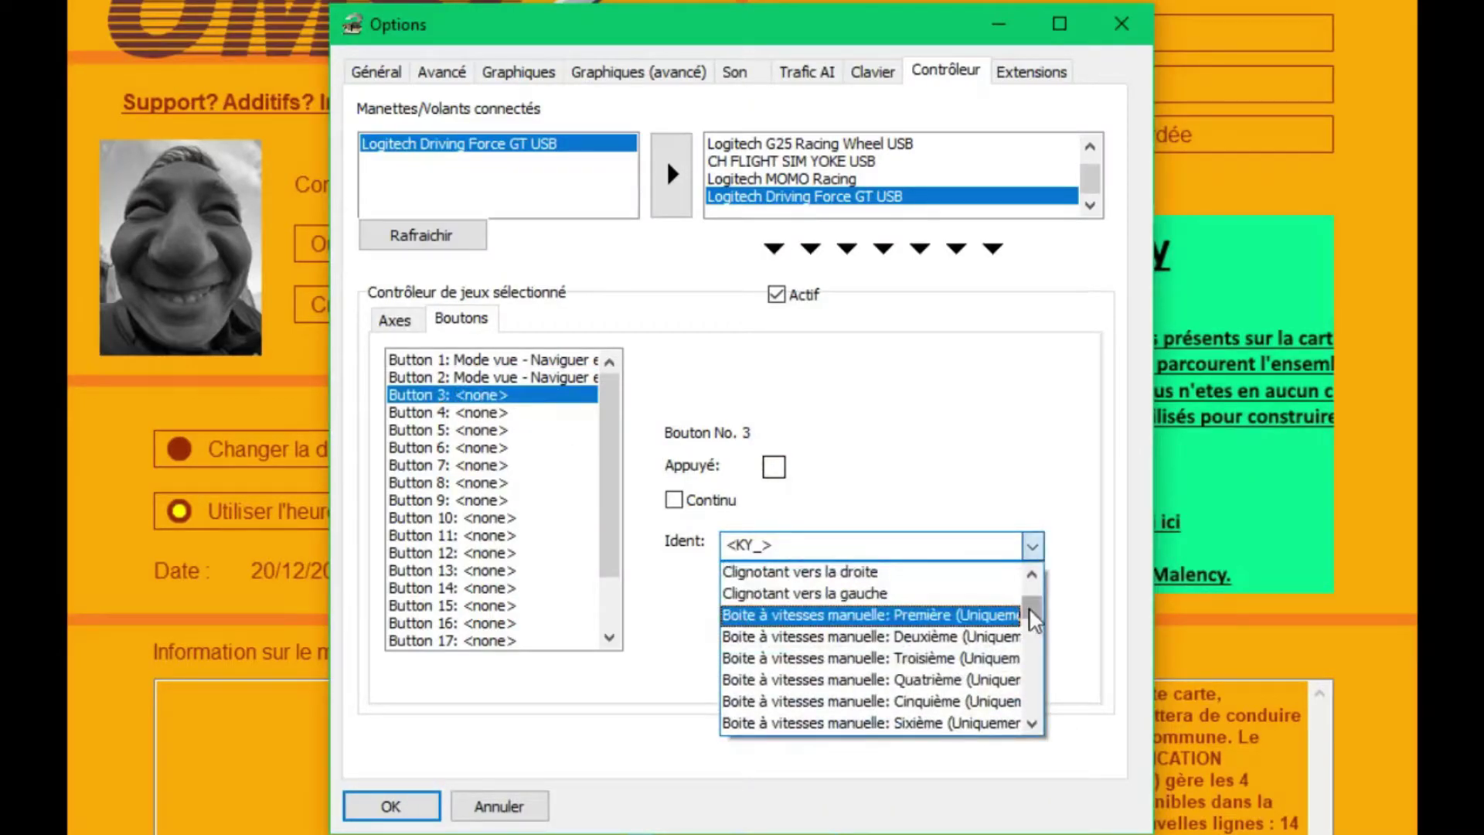
scroll(826, 651, down, 5)
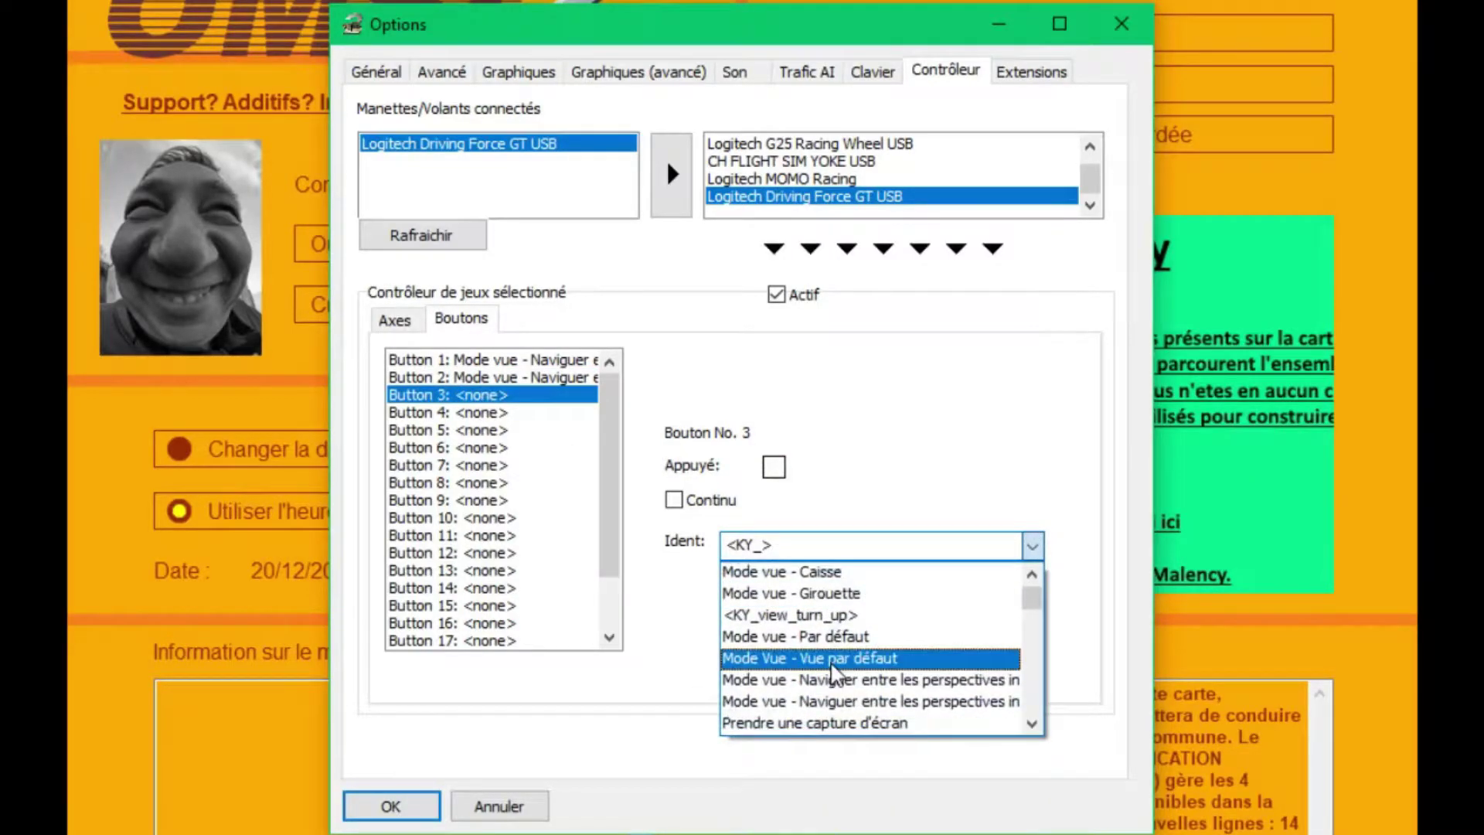
click(841, 642)
- Return to Button 2 and search its available functions for a parking brake command
click(491, 378)
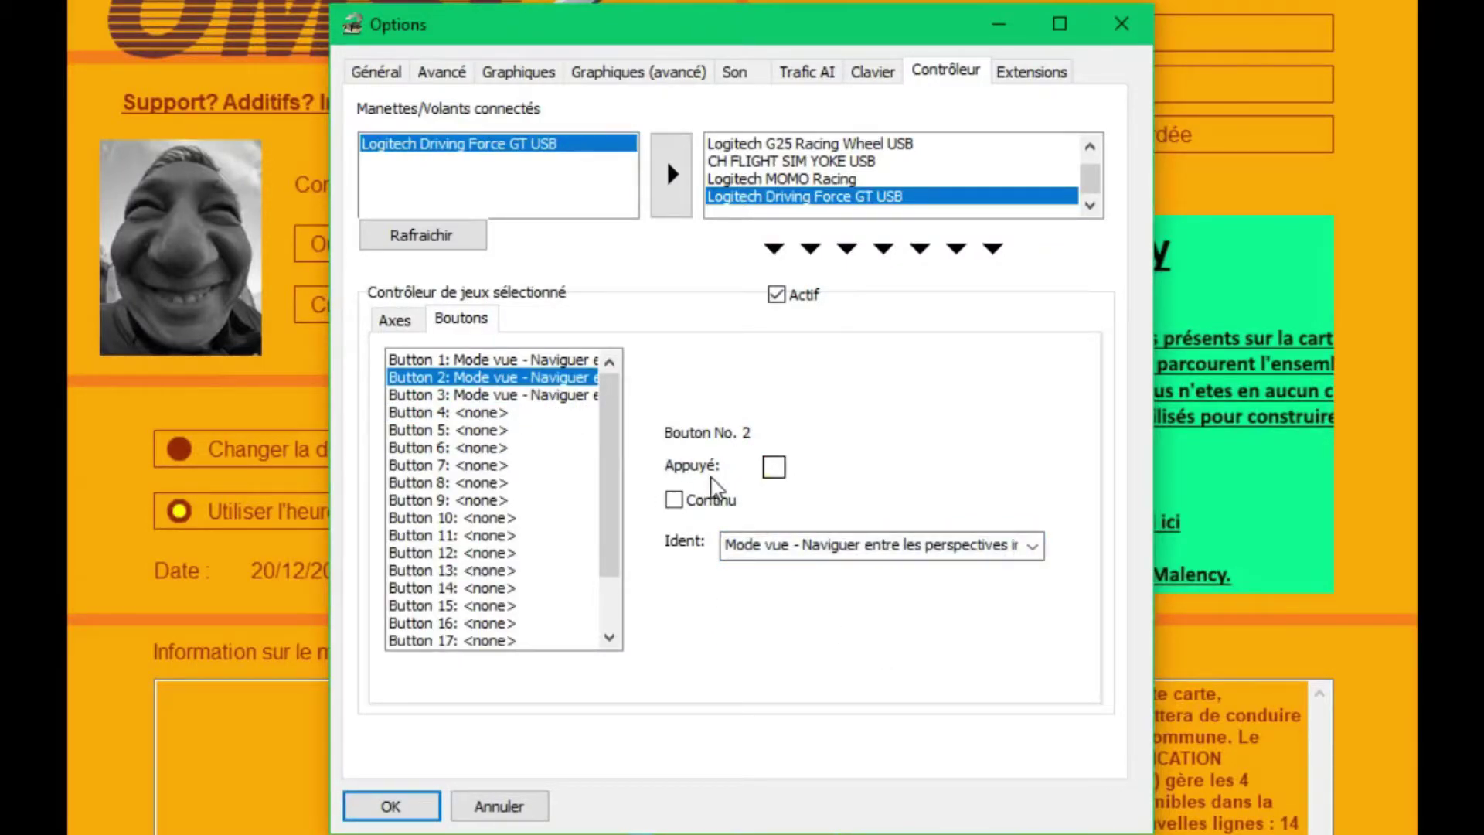
click(792, 543)
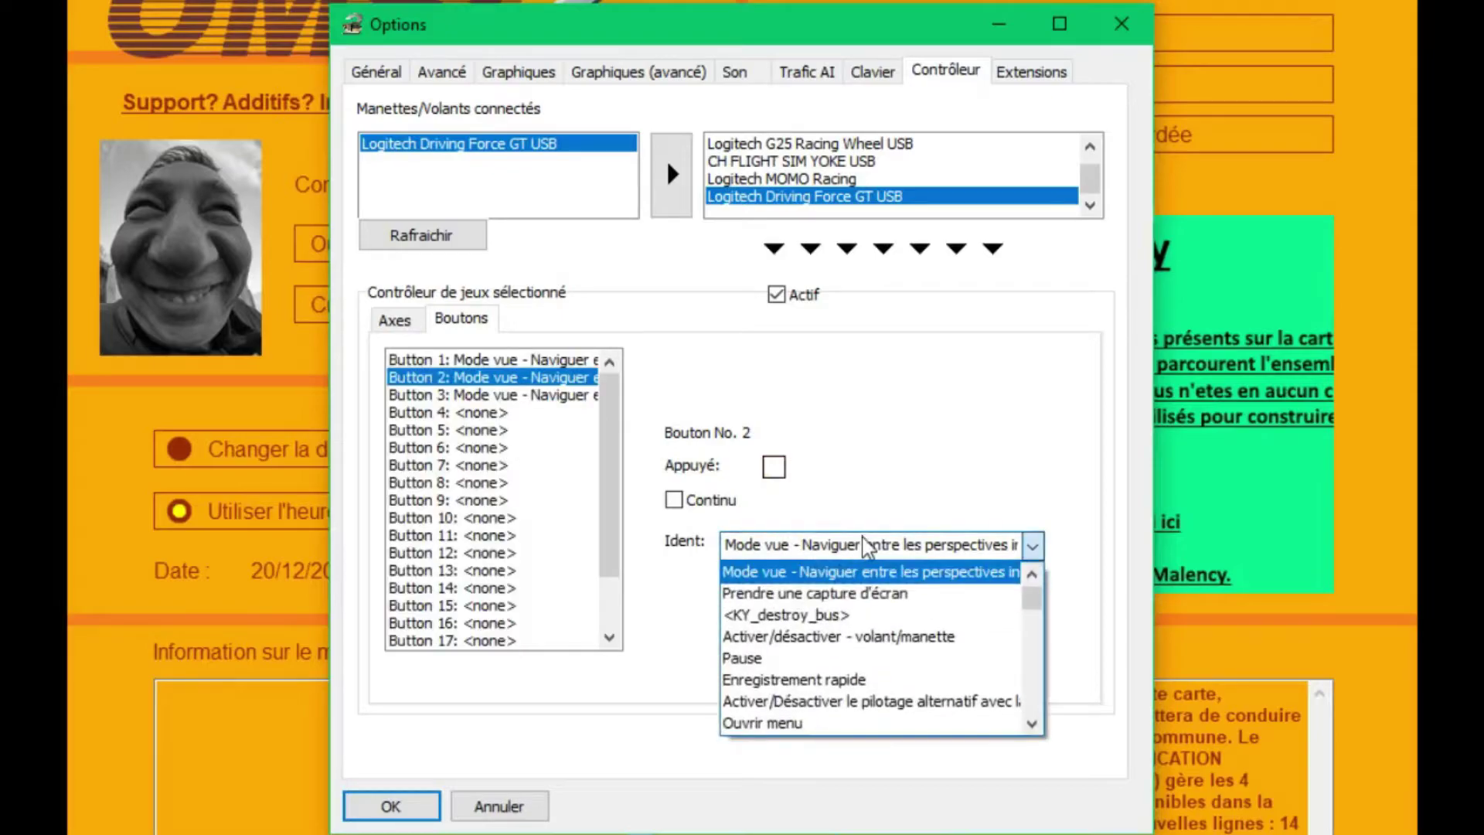
key(r)
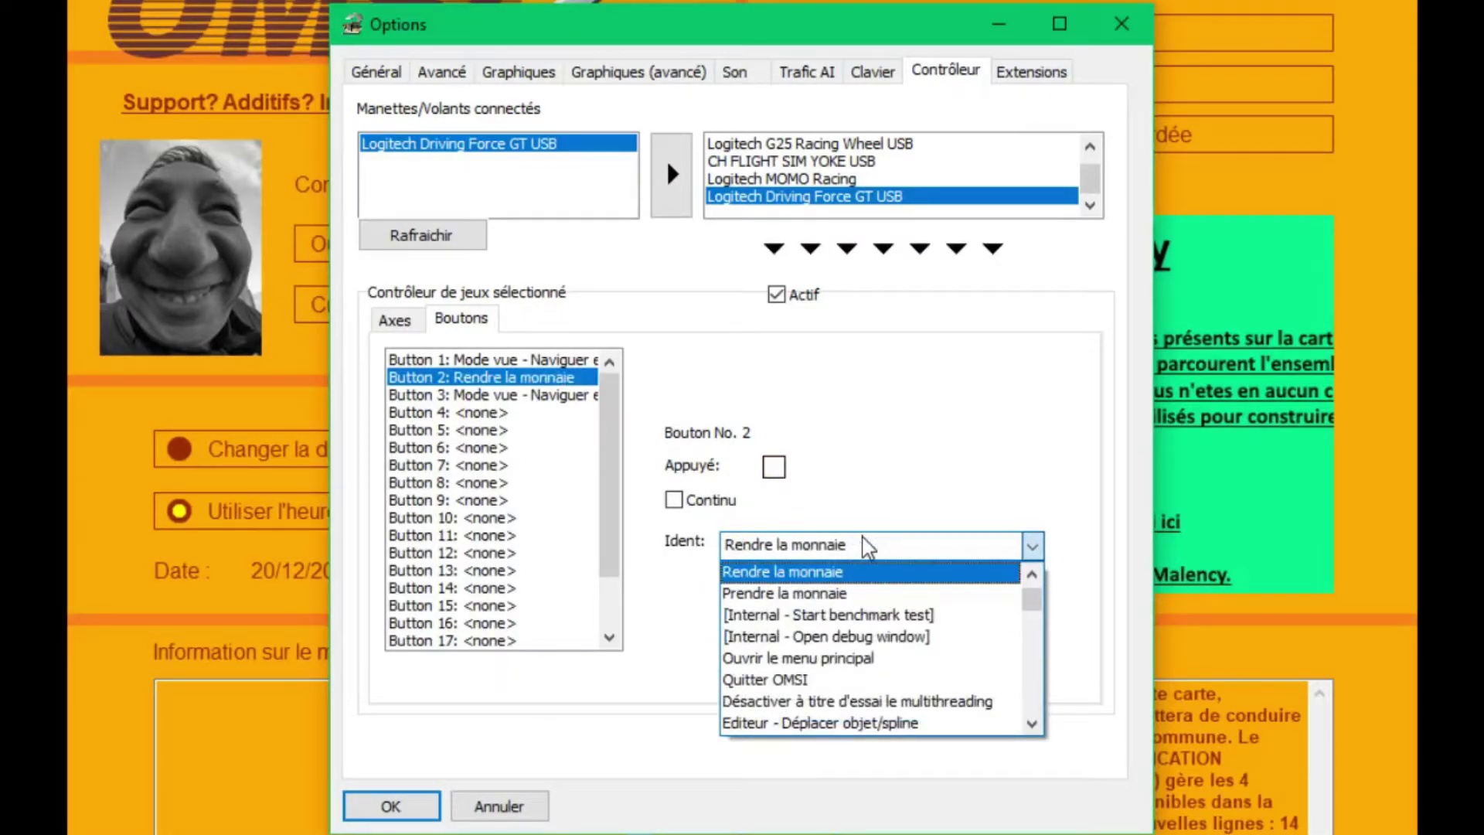
key(a)
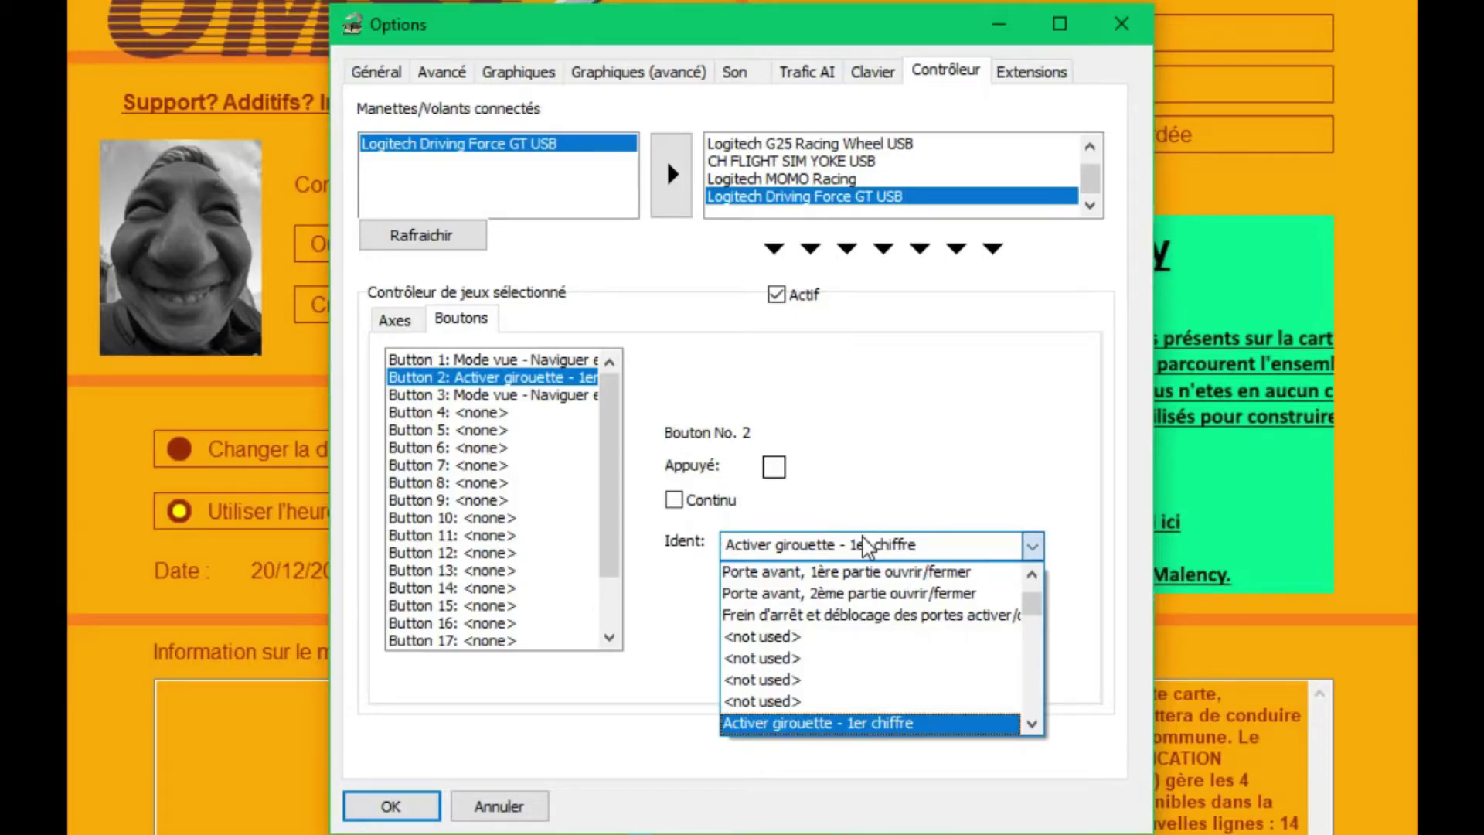
key(Home)
key(a)
key(e)
key(Home)
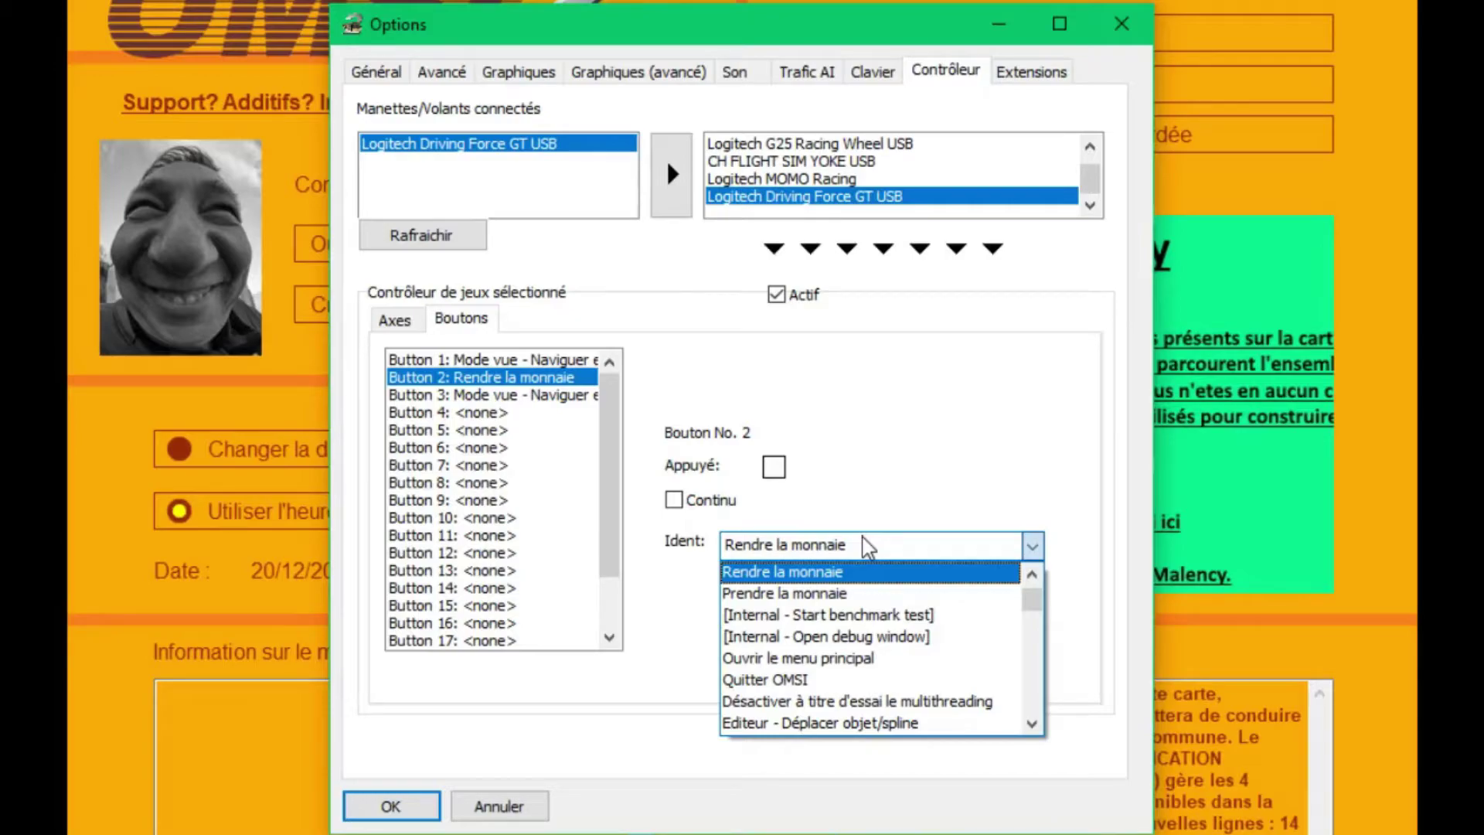
key(l)
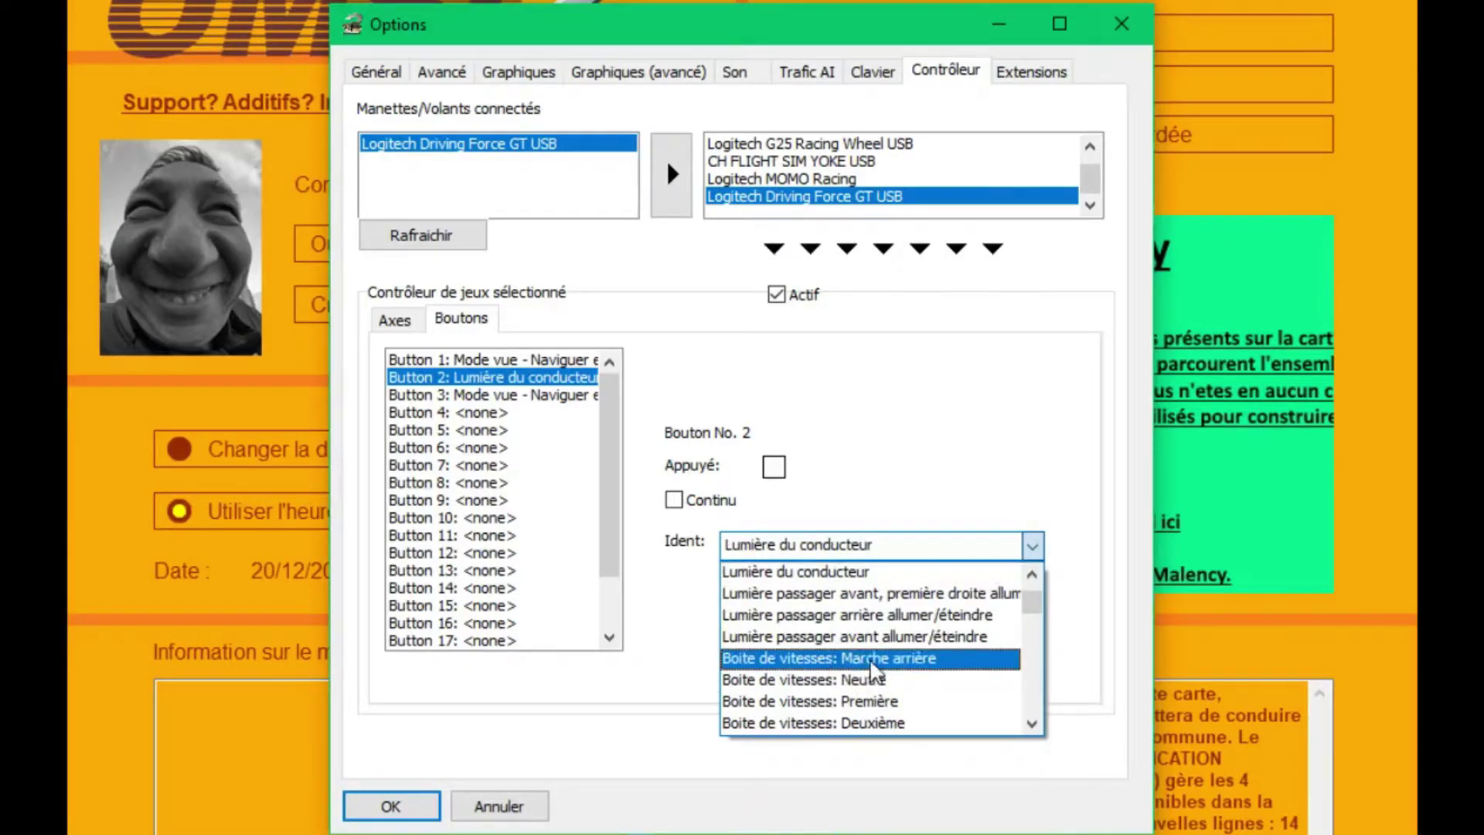
scroll(871, 653, down, 6)
scroll(877, 669, up, 1)
scroll(877, 669, up, 1)
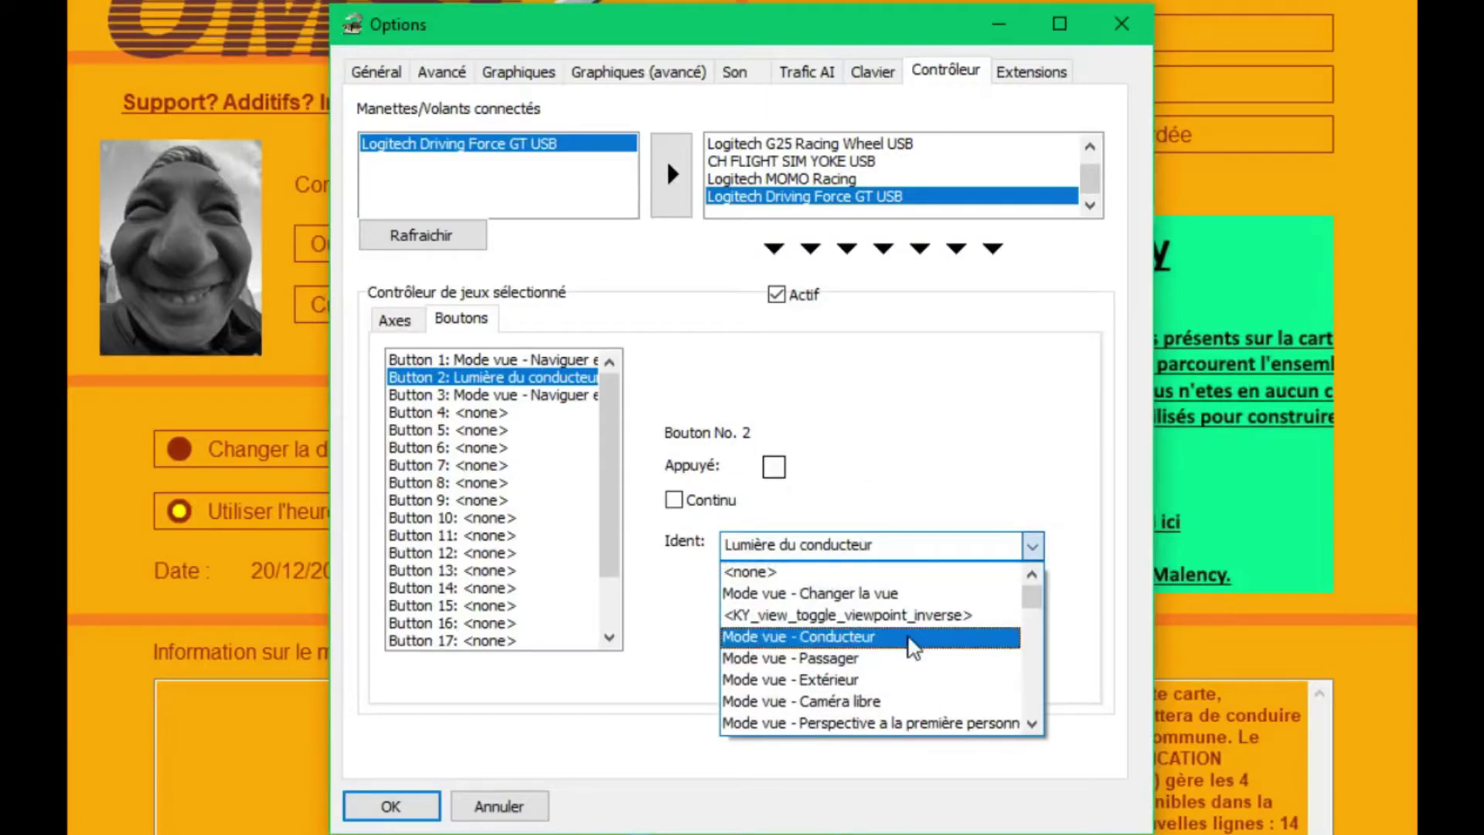
- Change Button 2's function to "Relâcher le frein de parking"
key(r)
key(r)
key(r)
key(r)
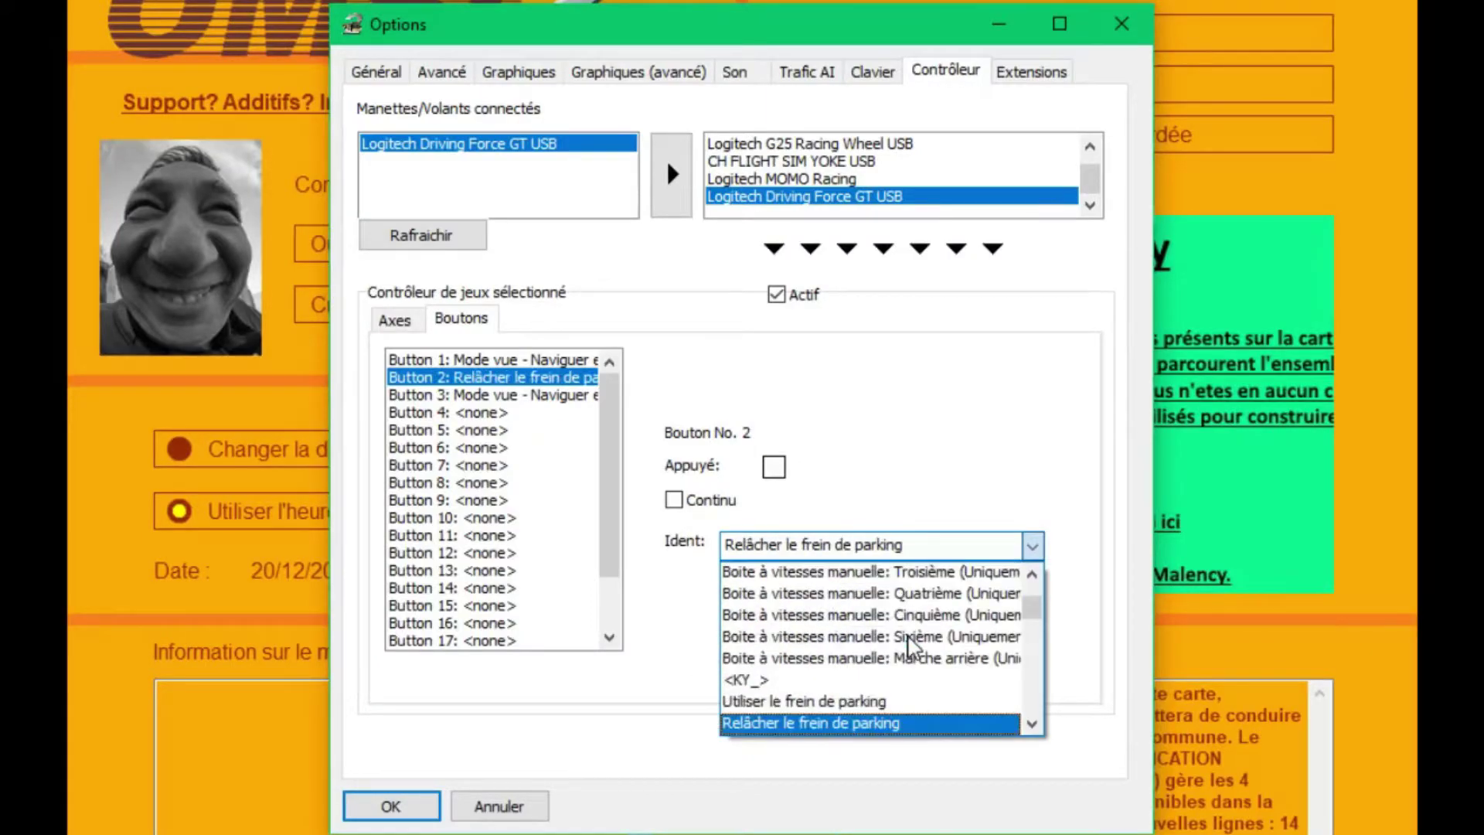
key(r)
key(r)
key(r)
key(r)
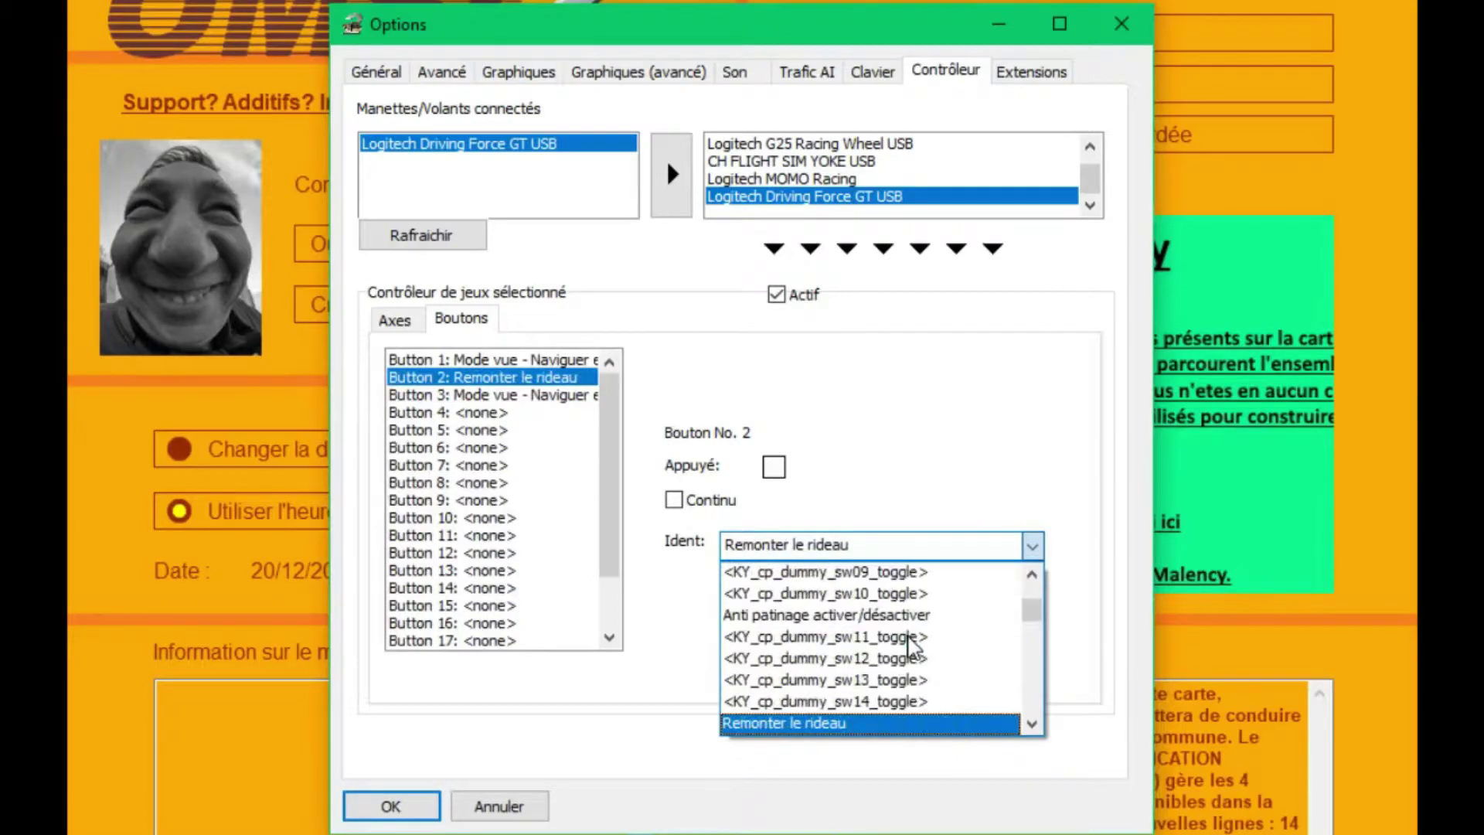
key(r)
key(r)
key(r)
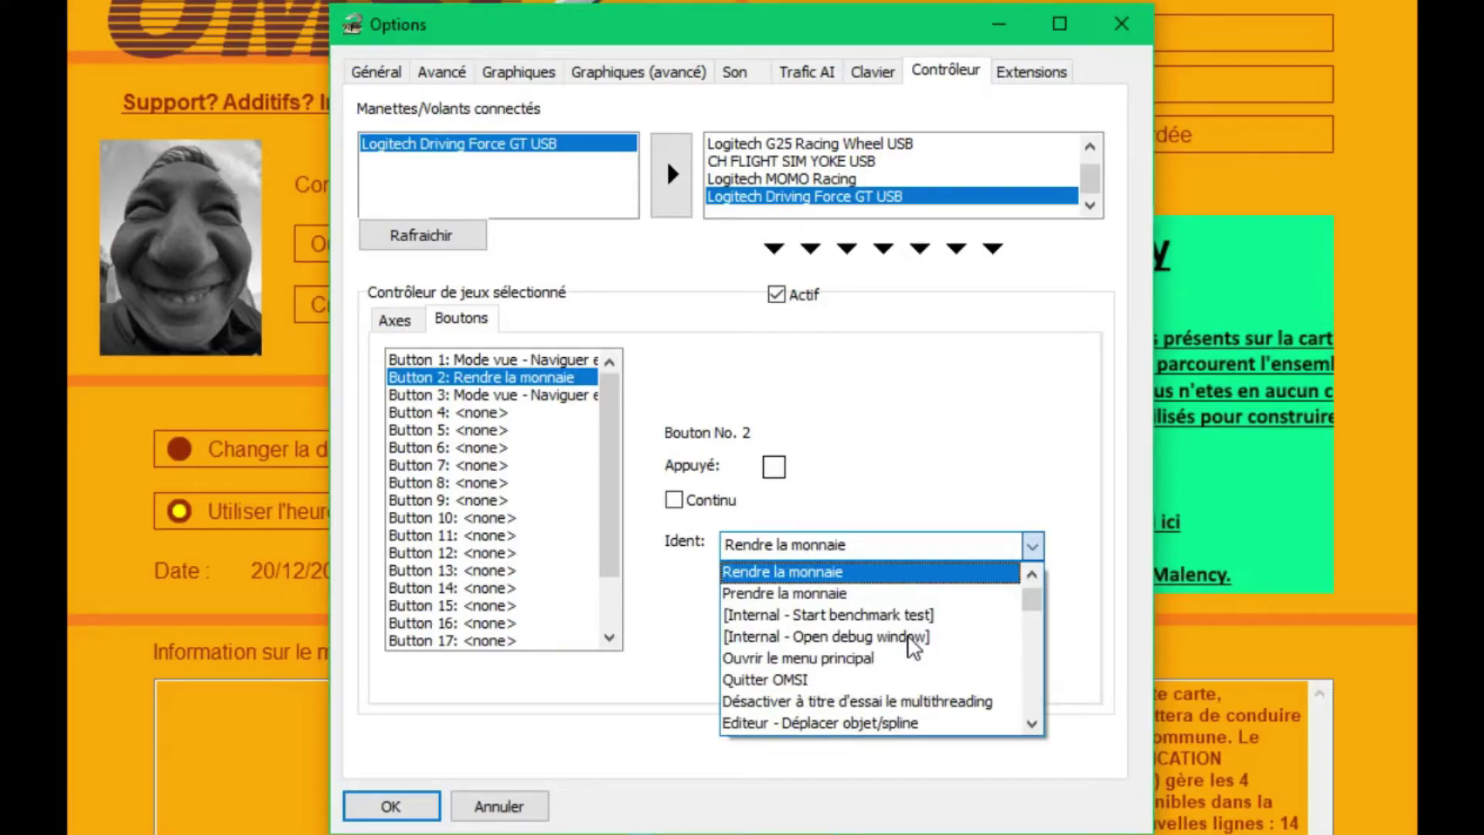
key(r)
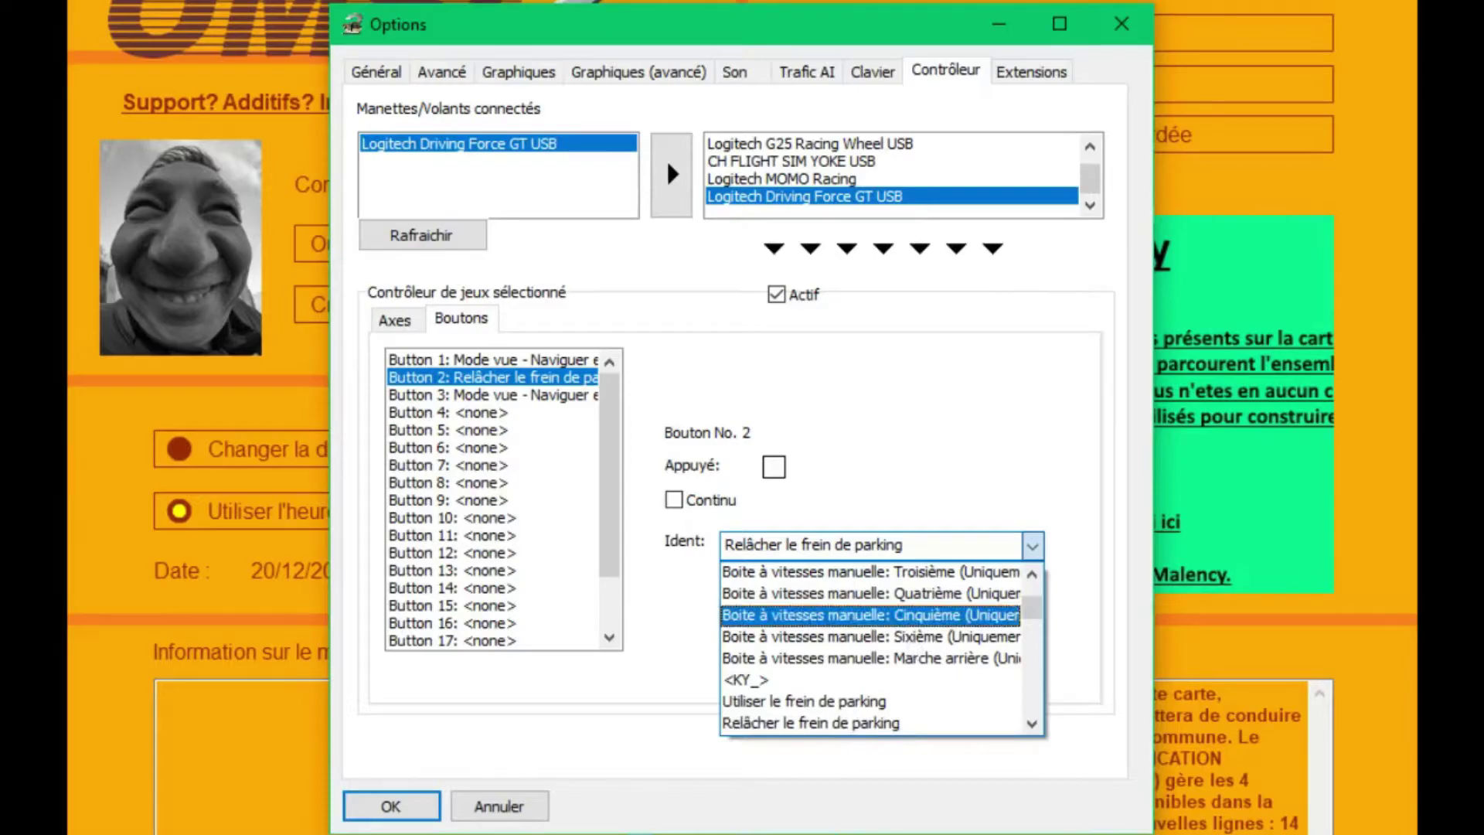
click(796, 724)
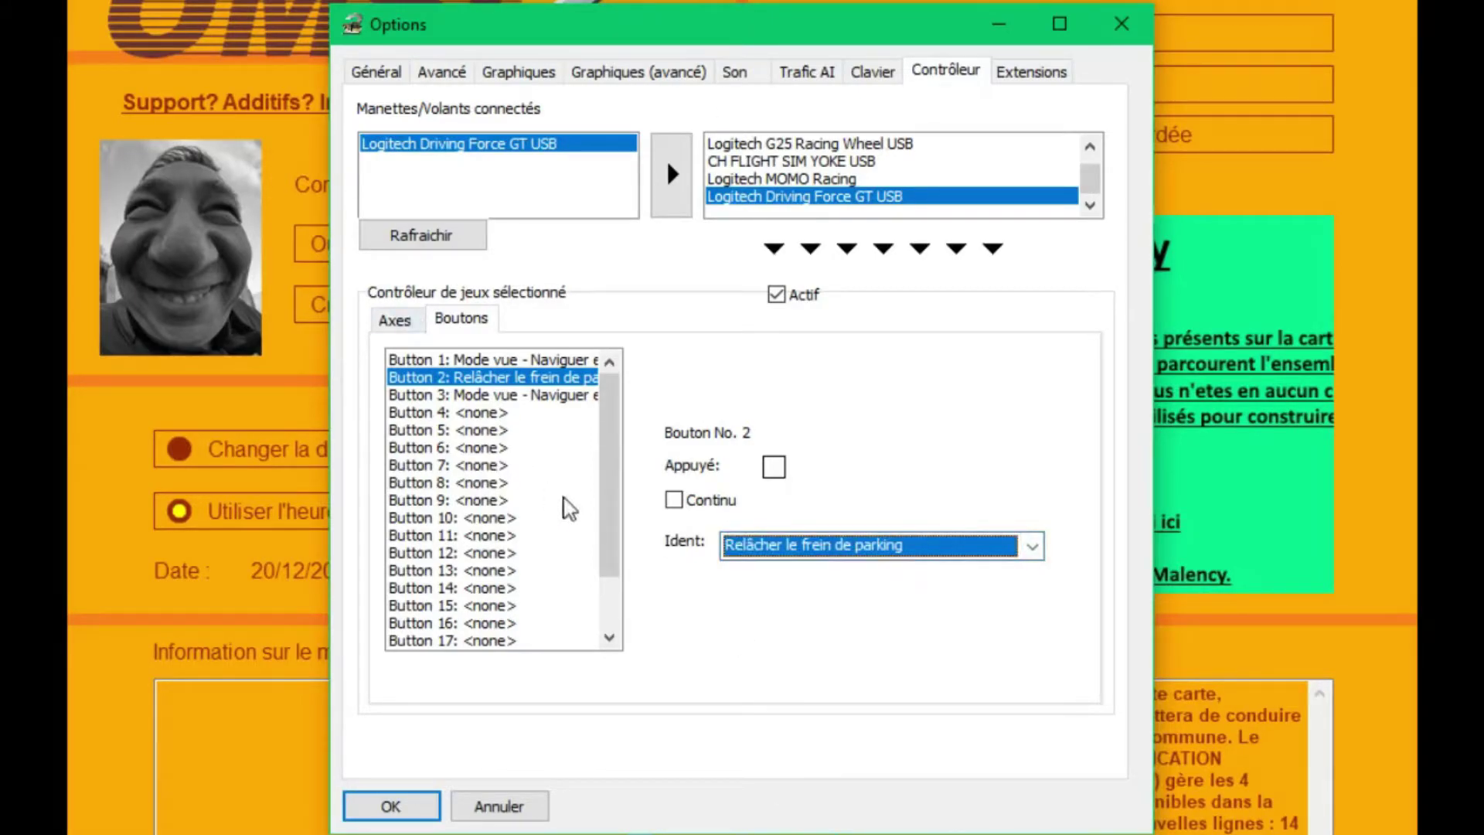
- Assign Button 4 to the "Utiliser le frein de parking" function
key(Down)
key(Down)
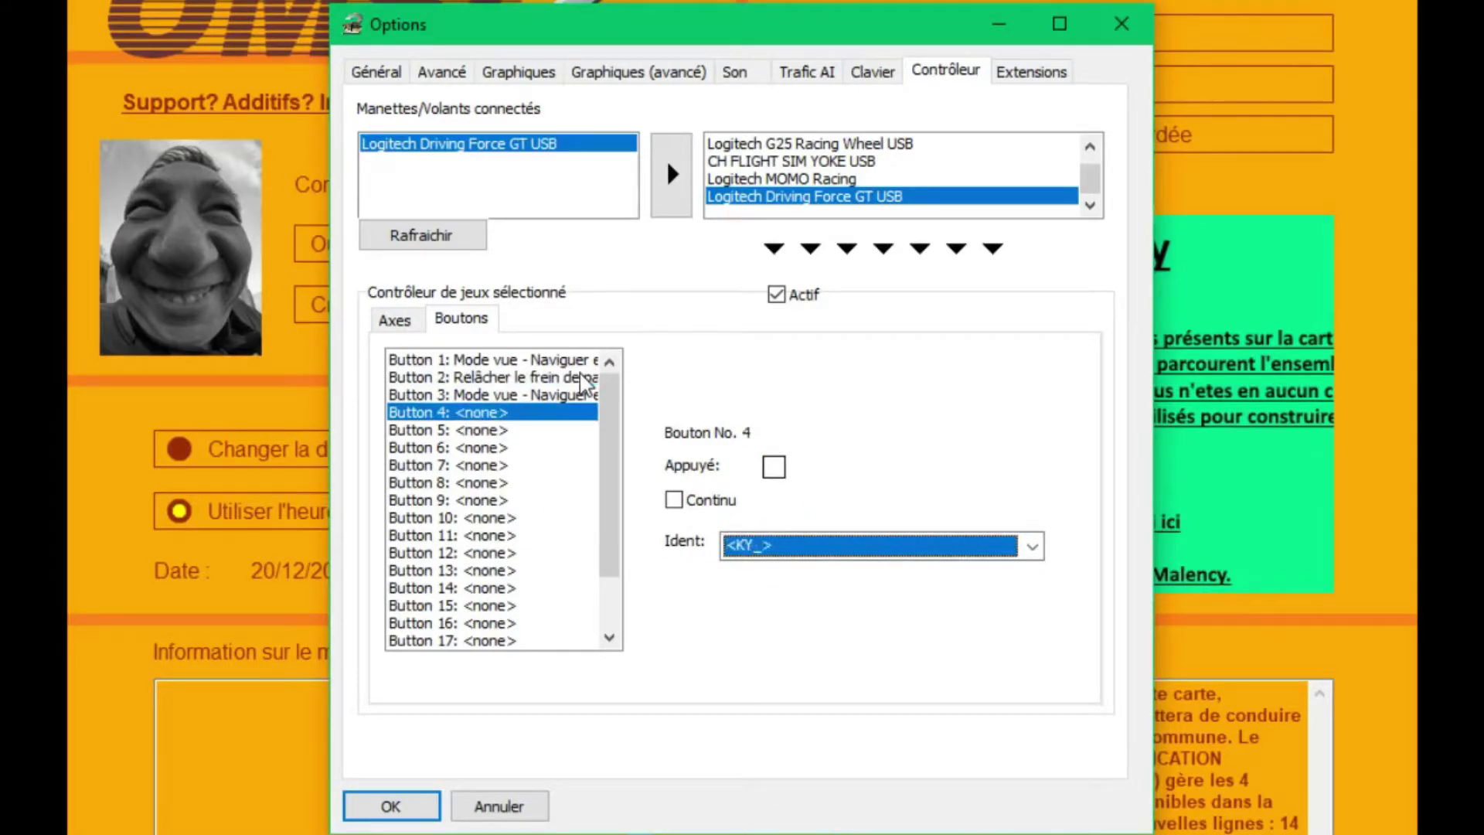
click(822, 548)
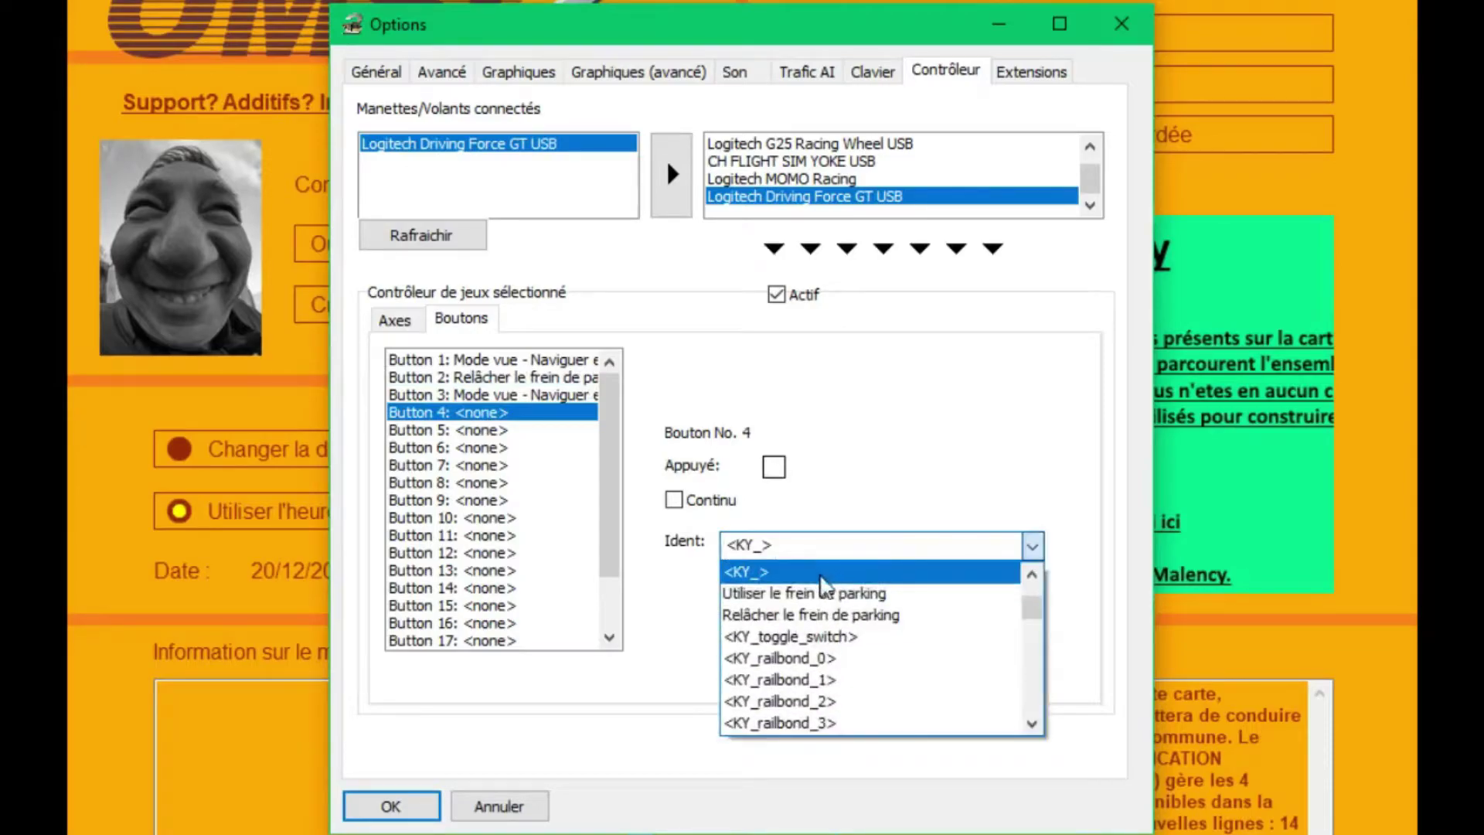
click(885, 602)
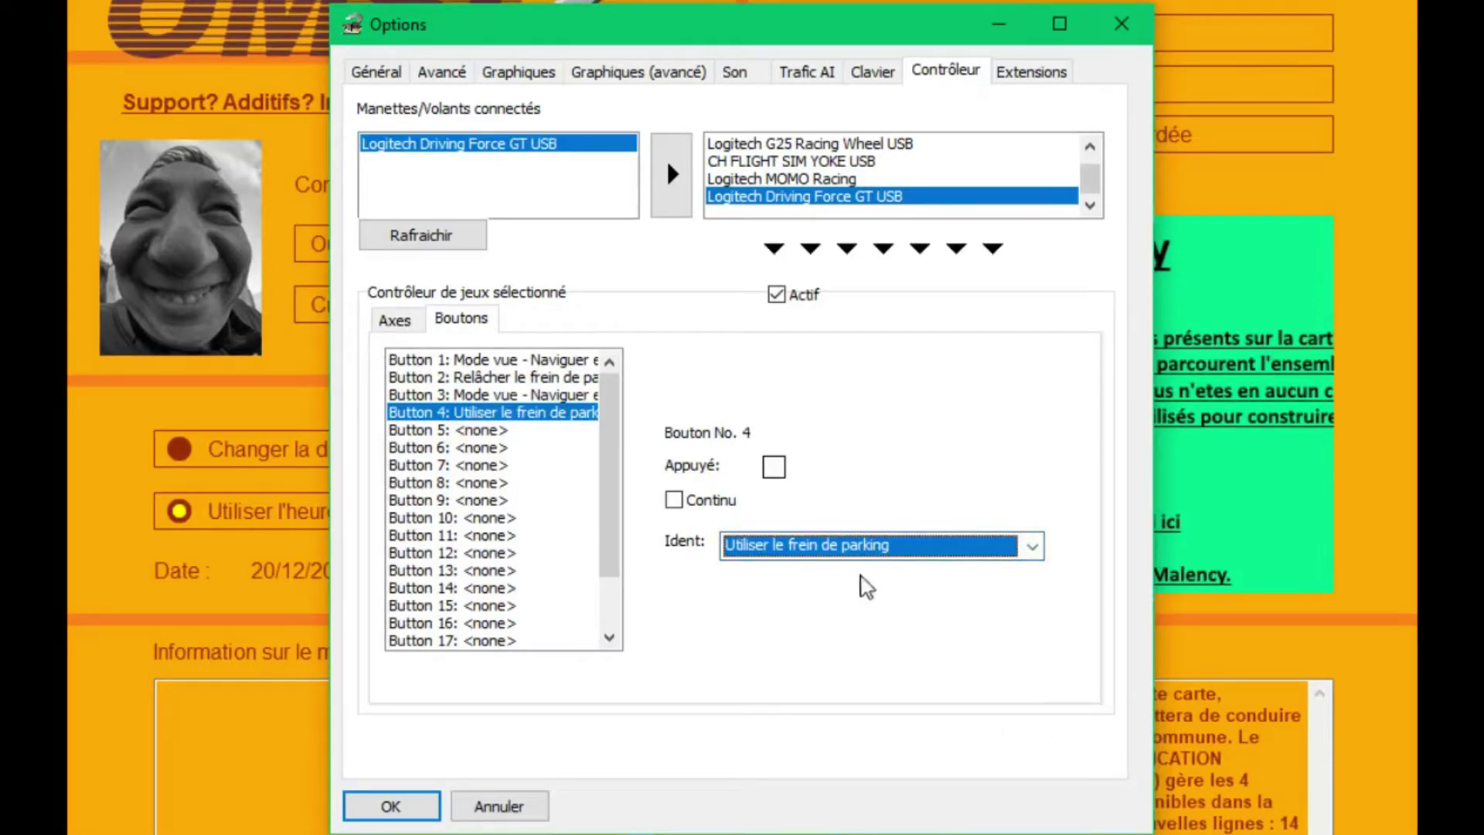
- Assign Button 5 to "Boite de vitesses automatique: N" and change its function to "Boite de vitesses automatique: D"
click(446, 430)
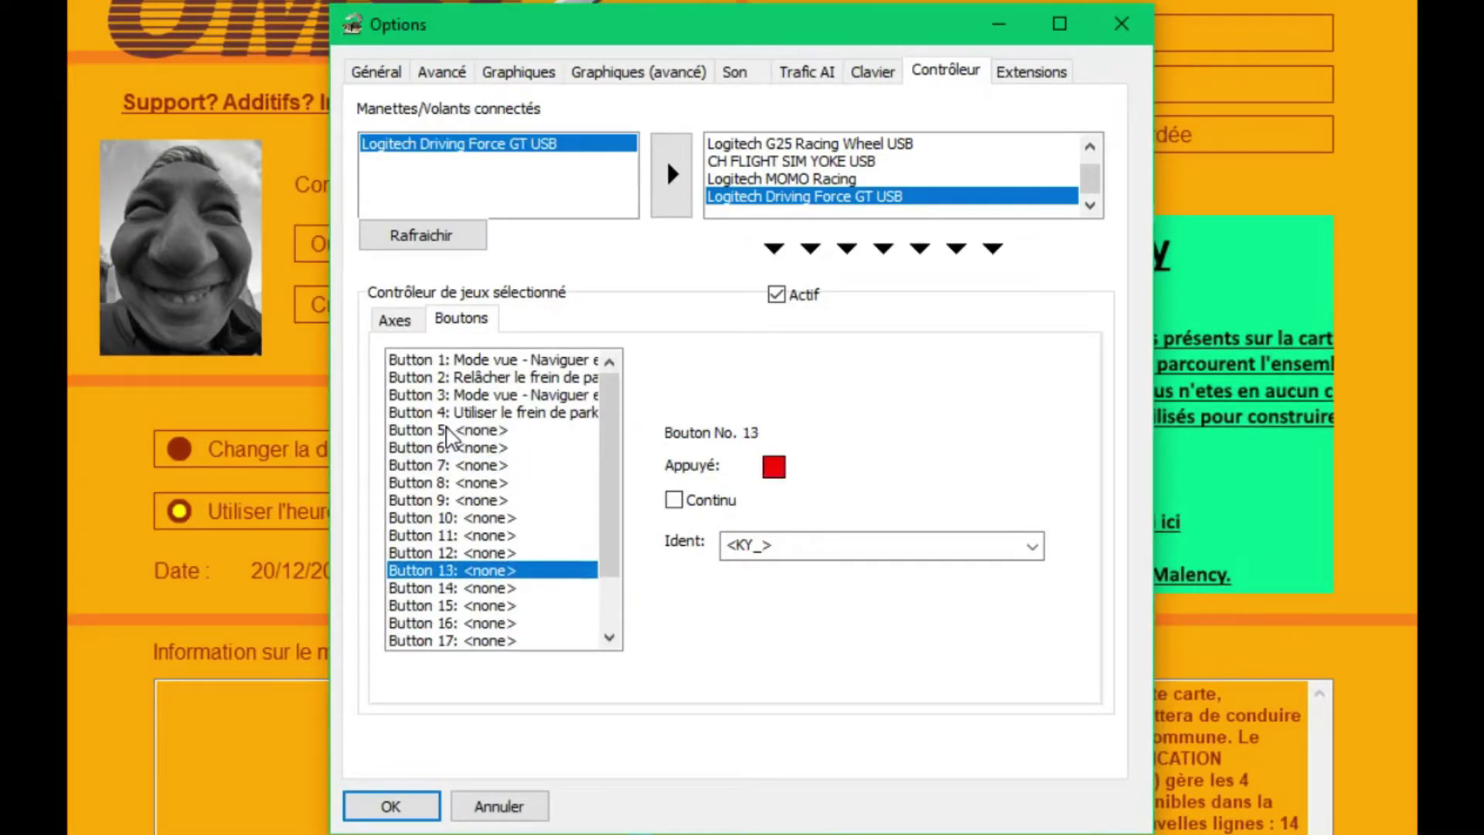
click(448, 430)
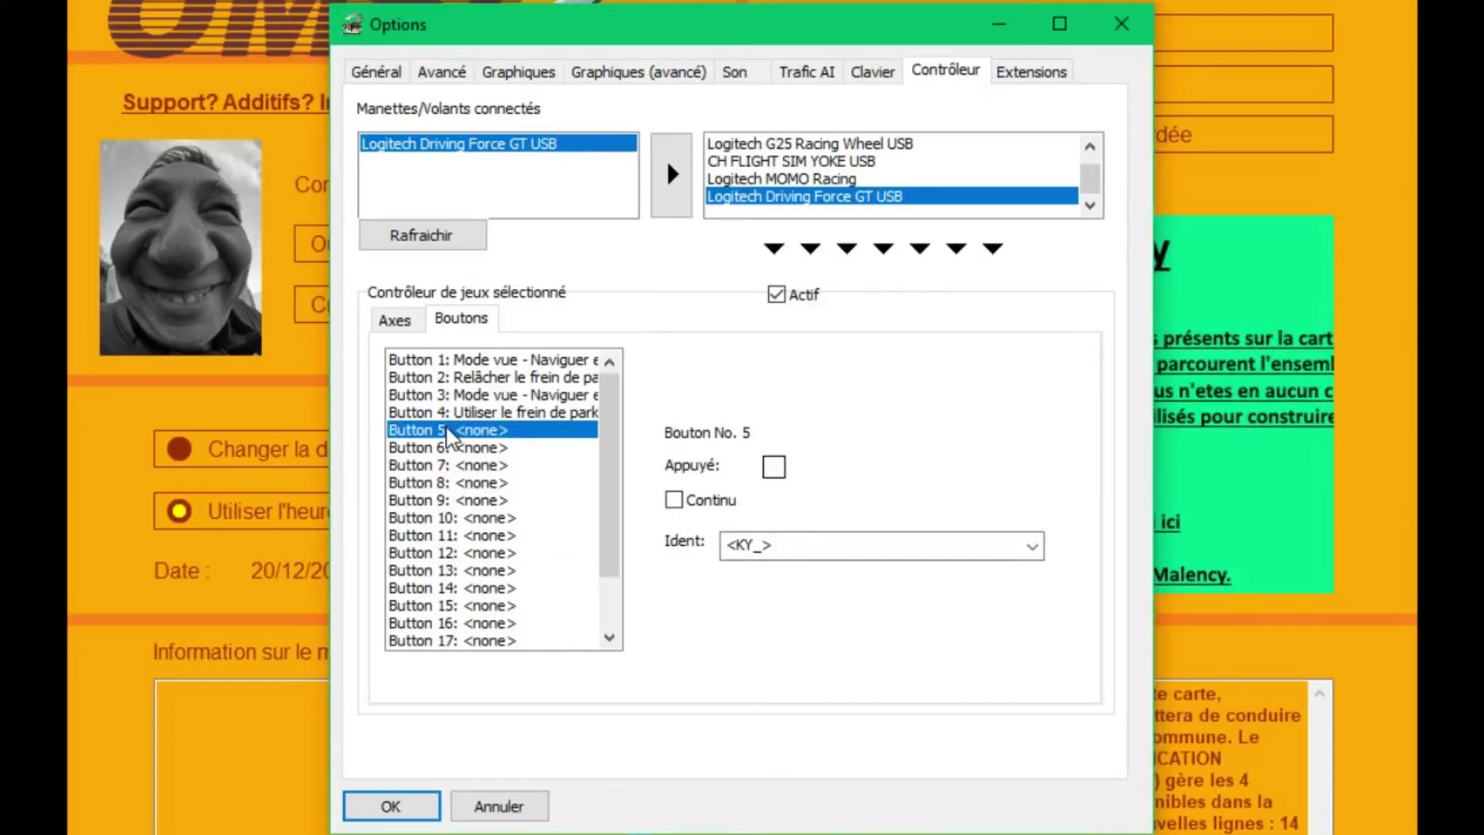
click(773, 549)
scroll(829, 665, up, 5)
scroll(827, 669, up, 8)
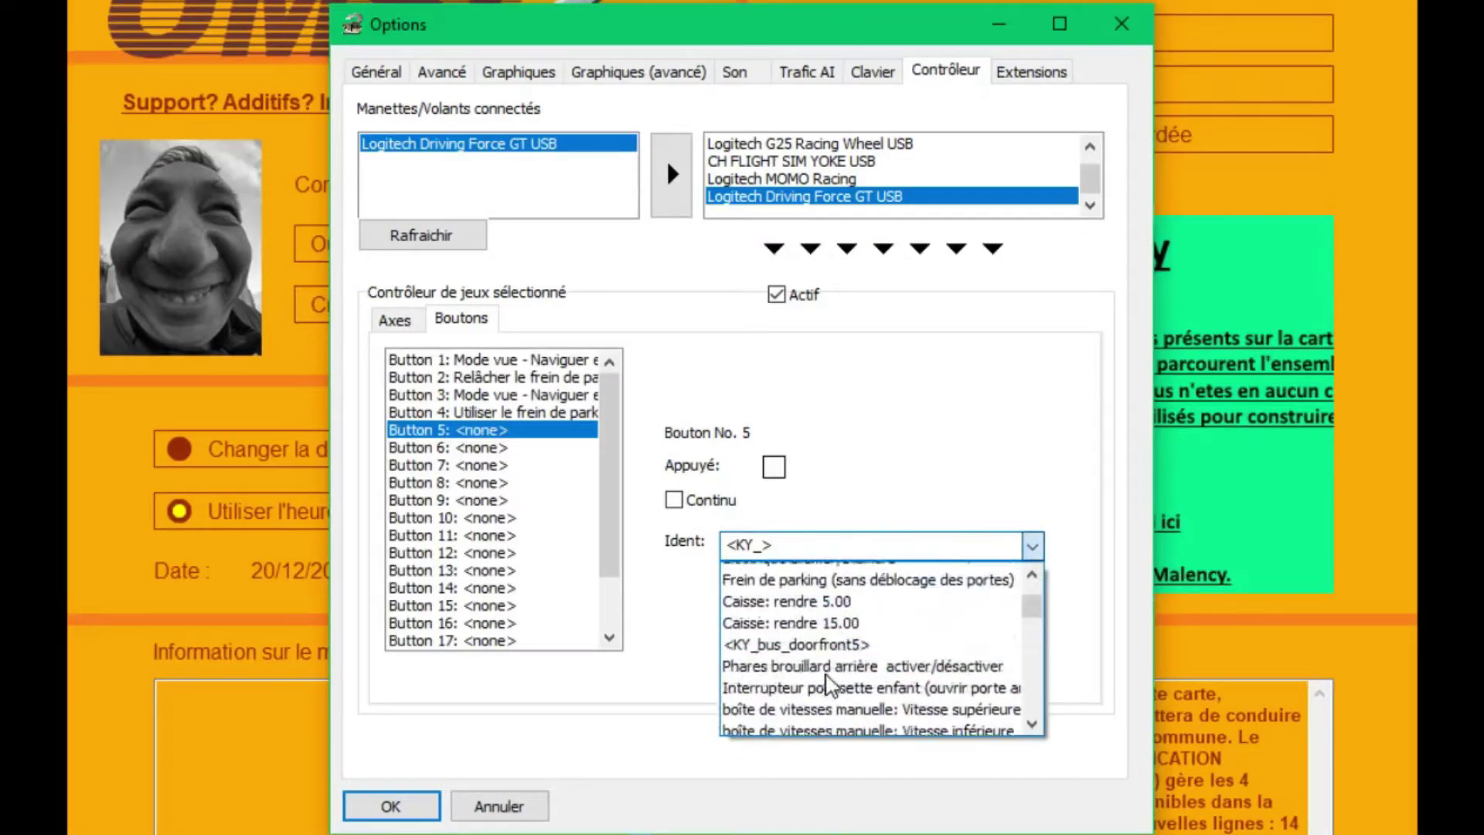
scroll(828, 680, up, 10)
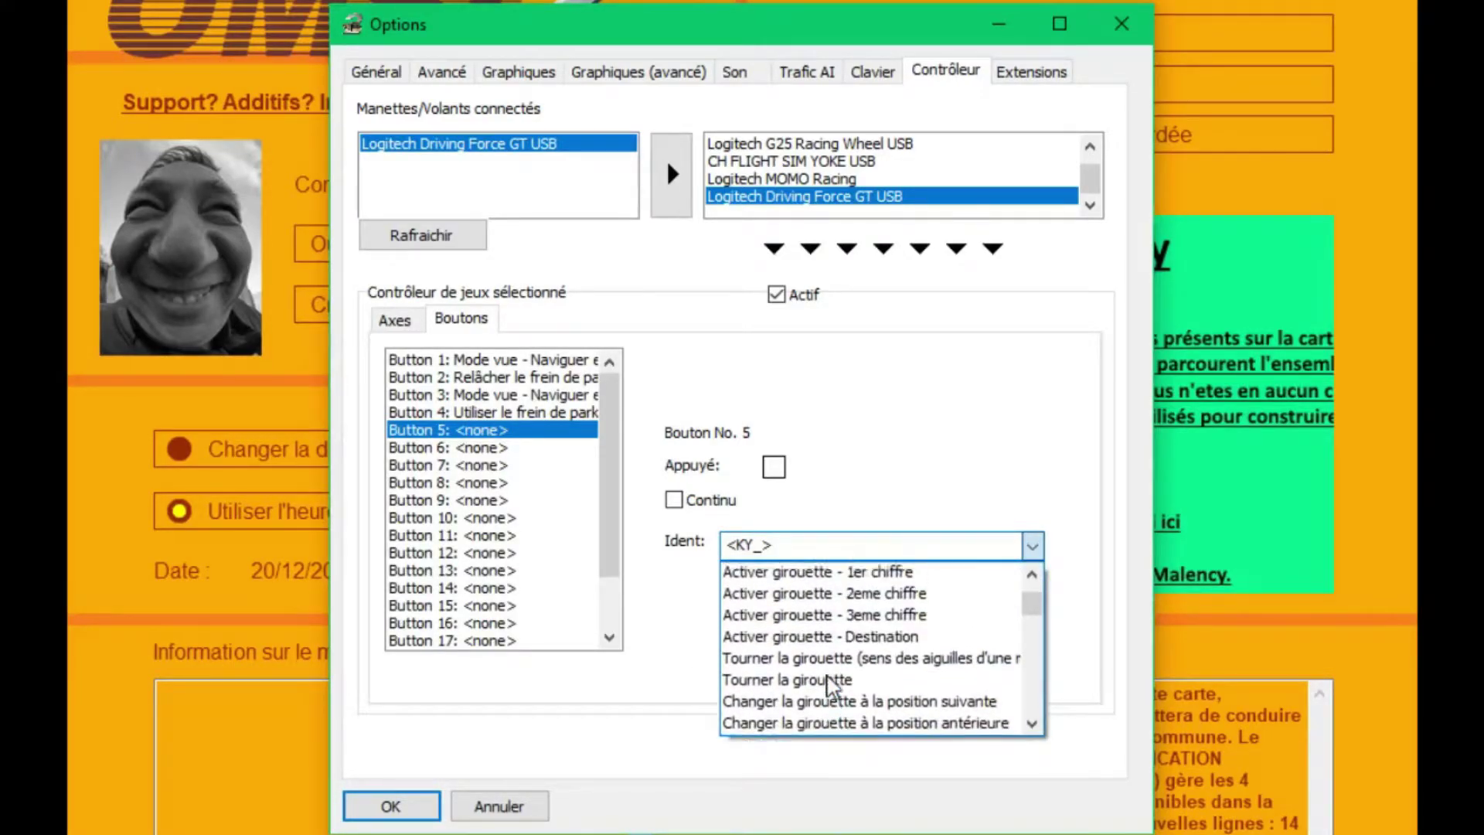
scroll(831, 685, down, 2)
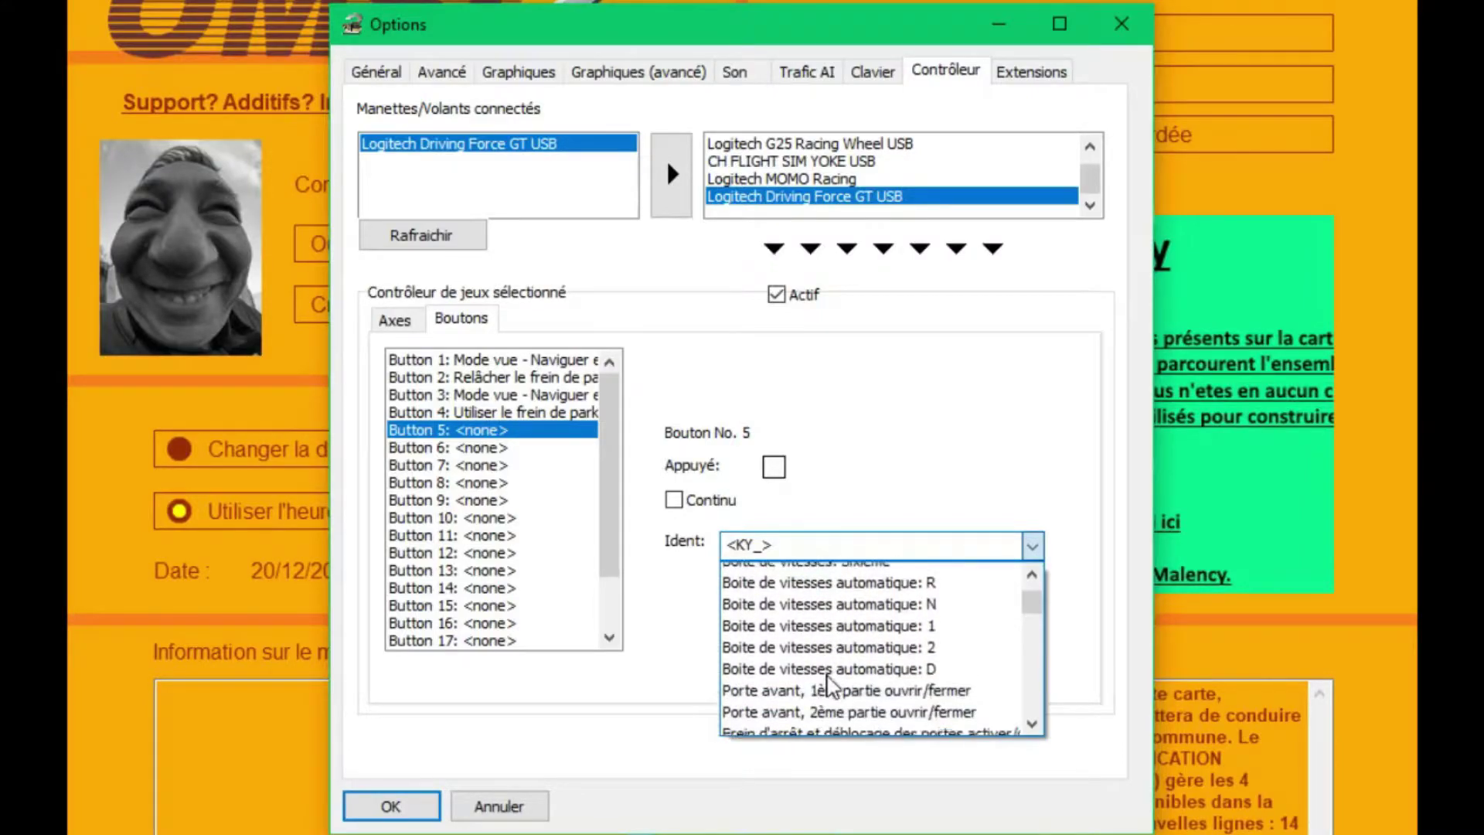
click(848, 601)
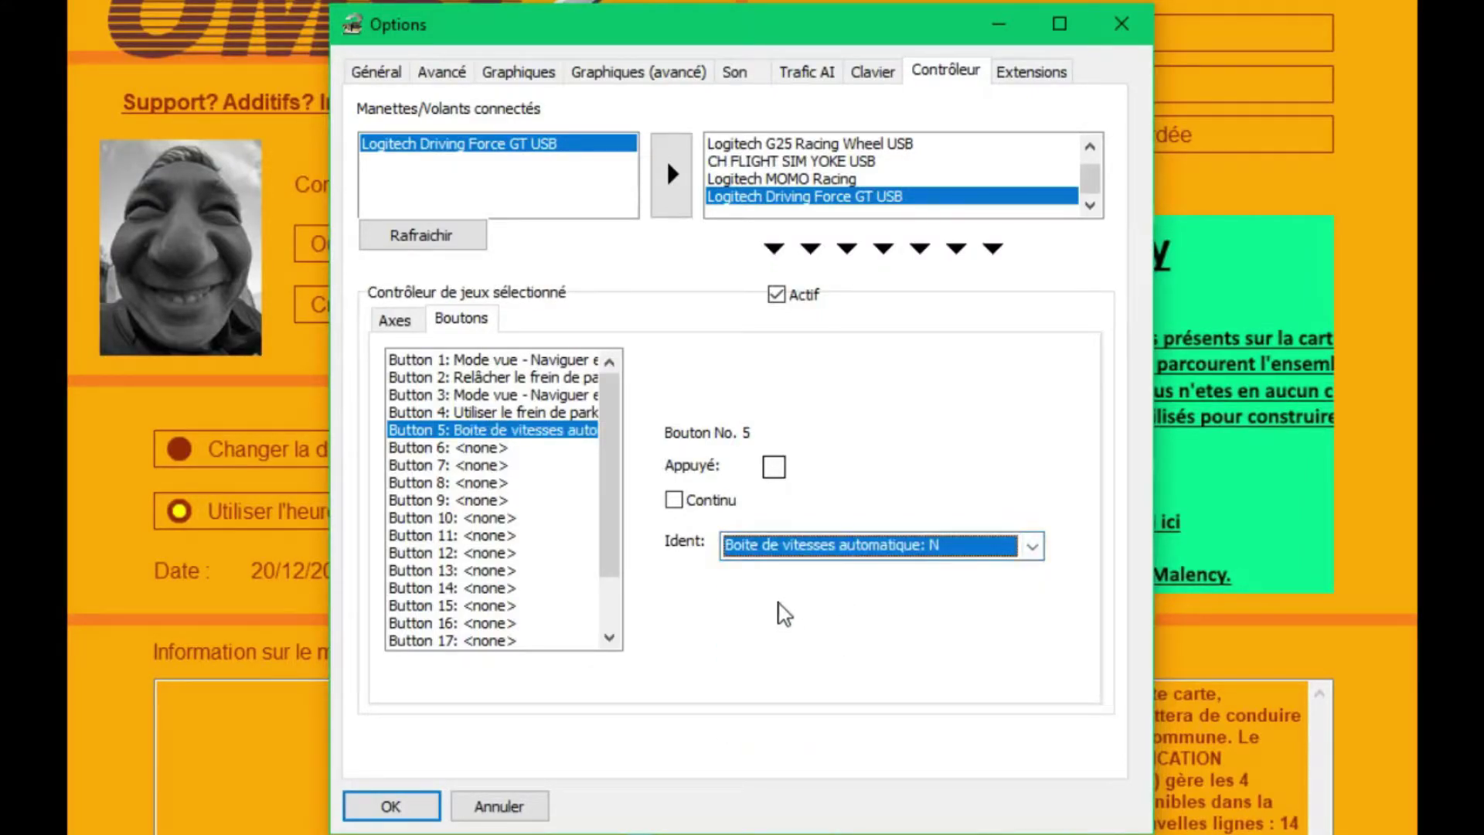
click(770, 551)
click(801, 646)
- Look through the gearbox functions available for Button 5, keeping its current assignment
click(787, 549)
scroll(790, 681, up, 1)
scroll(795, 700, up, 4)
scroll(794, 693, down, 3)
scroll(838, 653, up, 5)
scroll(841, 657, down, 5)
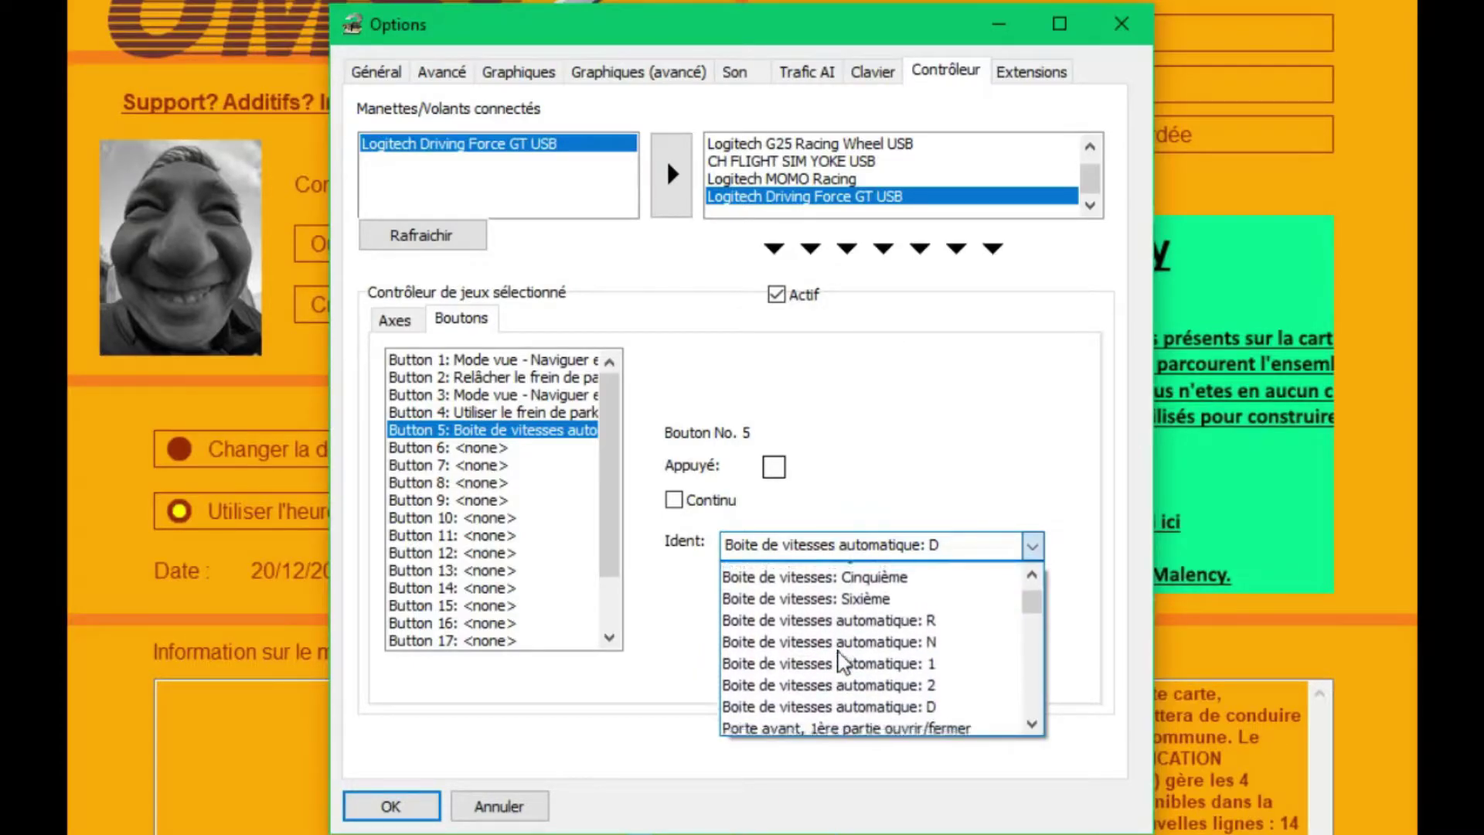
scroll(841, 661, down, 1)
scroll(841, 661, up, 1)
scroll(842, 661, up, 1)
scroll(841, 661, down, 1)
scroll(841, 661, up, 1)
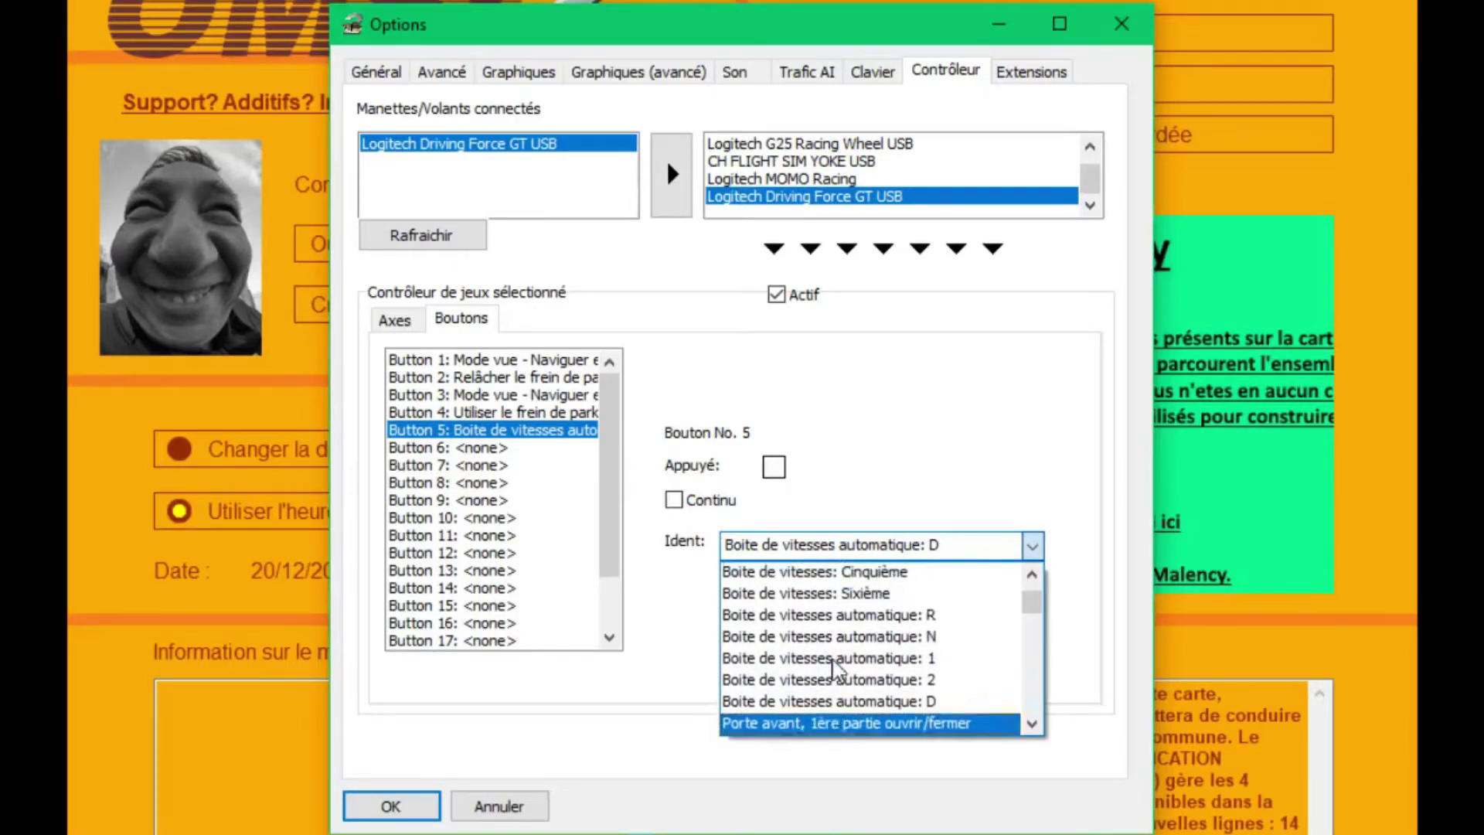
click(834, 552)
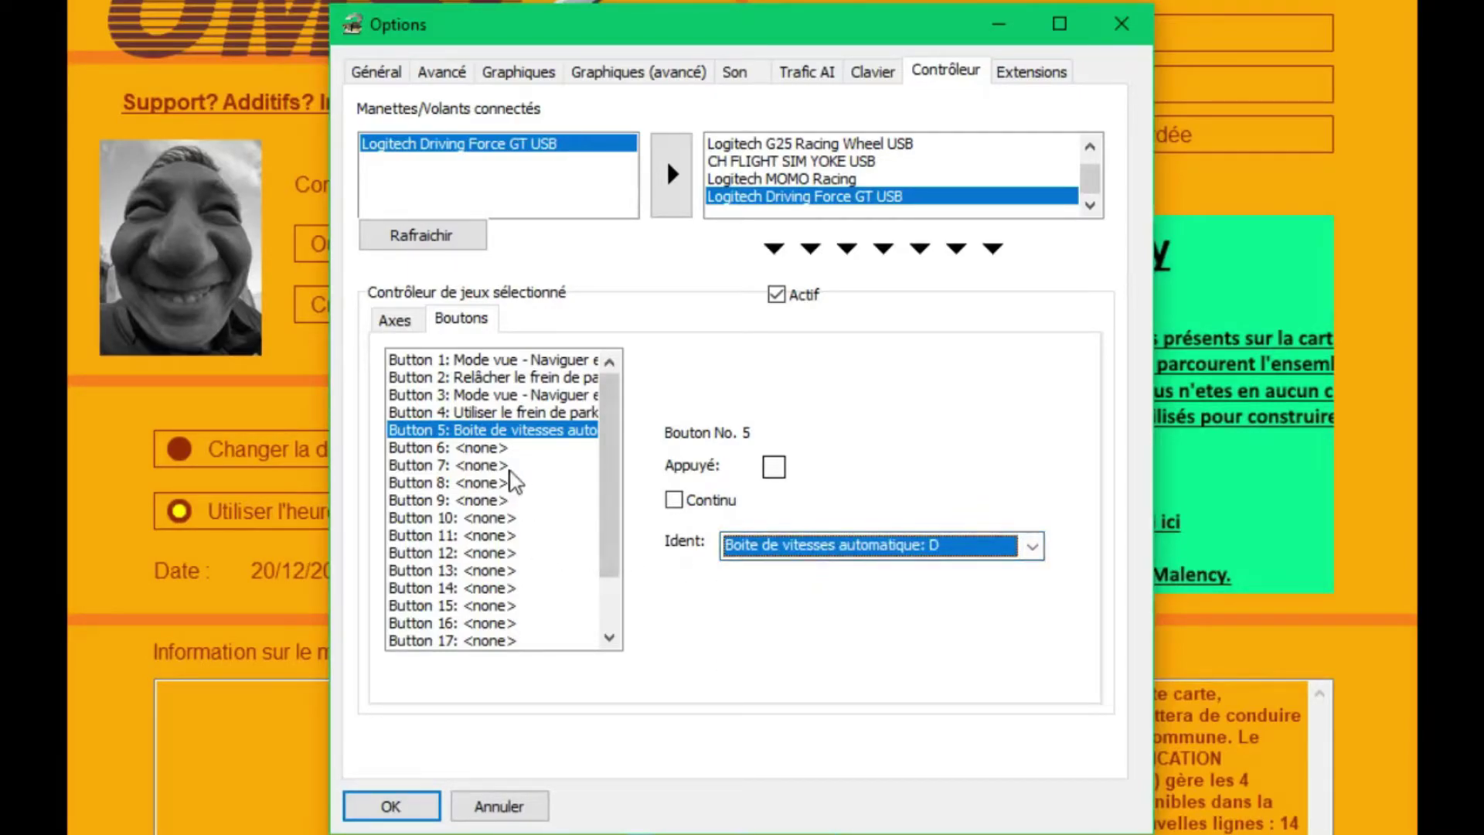
- Assign Button 6 to the "Boite de vitesses automatique: N" function
click(495, 448)
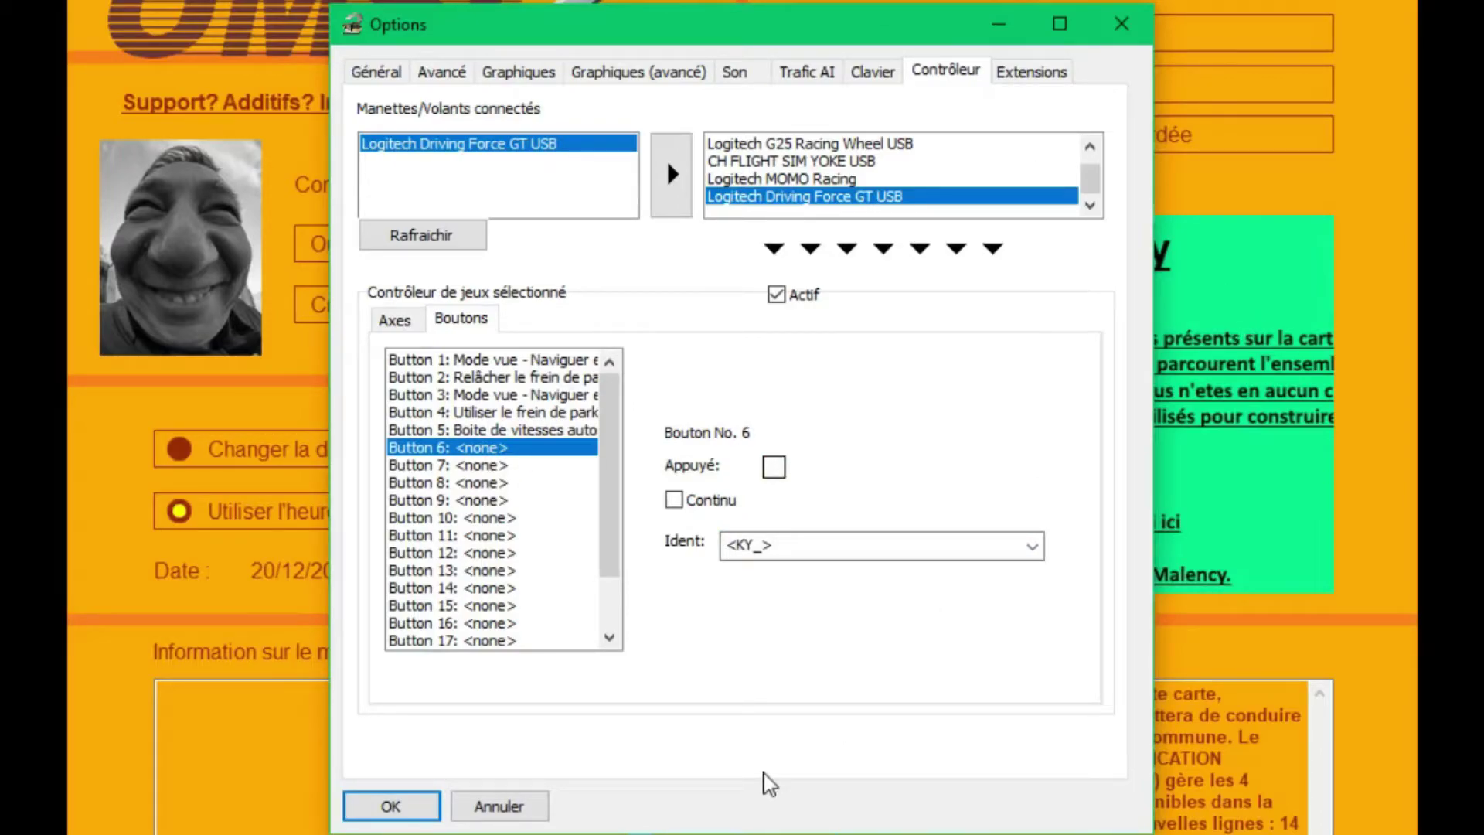
click(868, 545)
scroll(858, 680, down, 1)
scroll(900, 607, up, 3)
scroll(930, 611, up, 10)
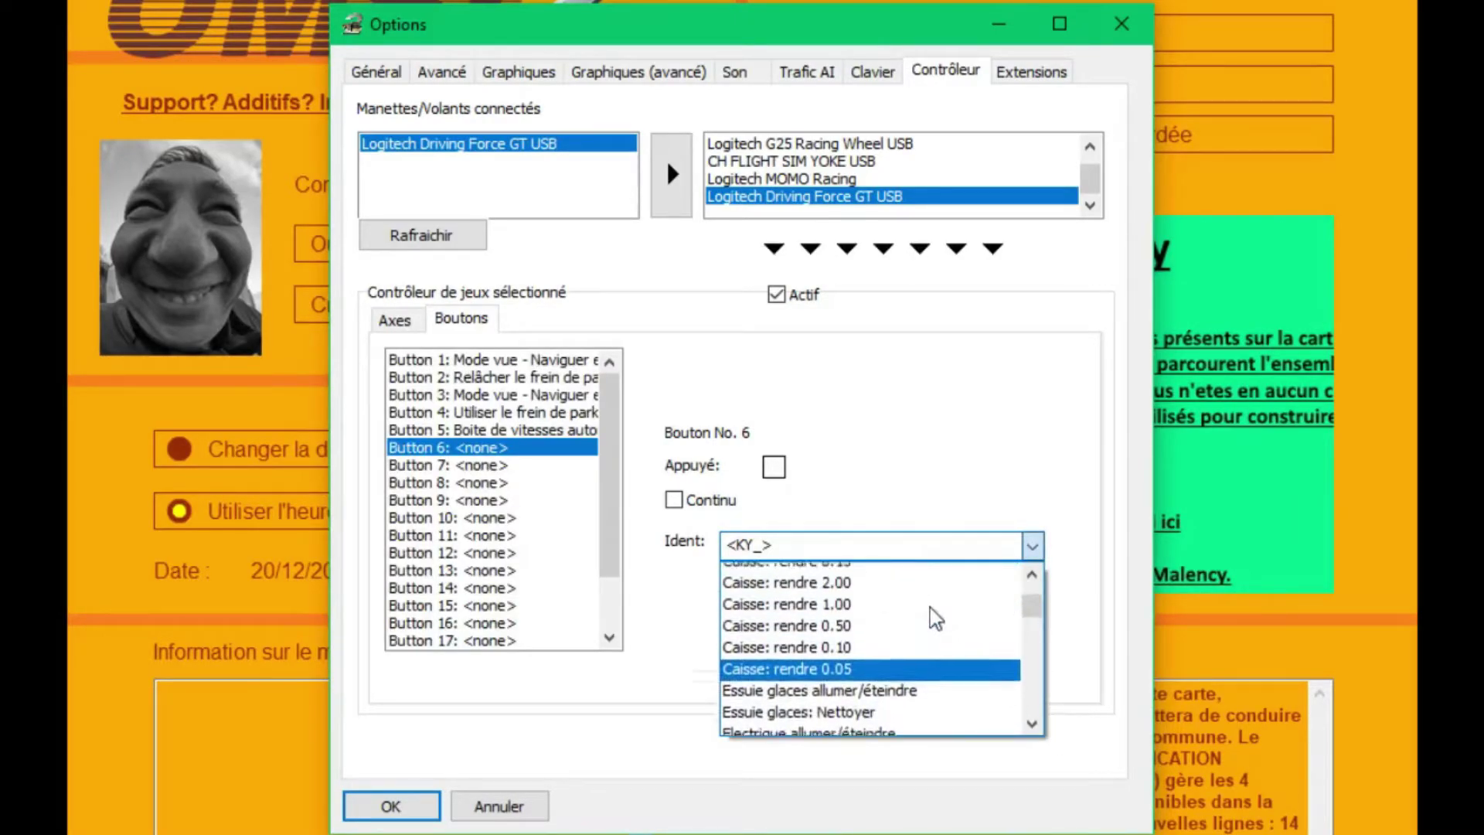
scroll(930, 608, up, 1)
scroll(947, 630, down, 10)
scroll(947, 634, up, 2)
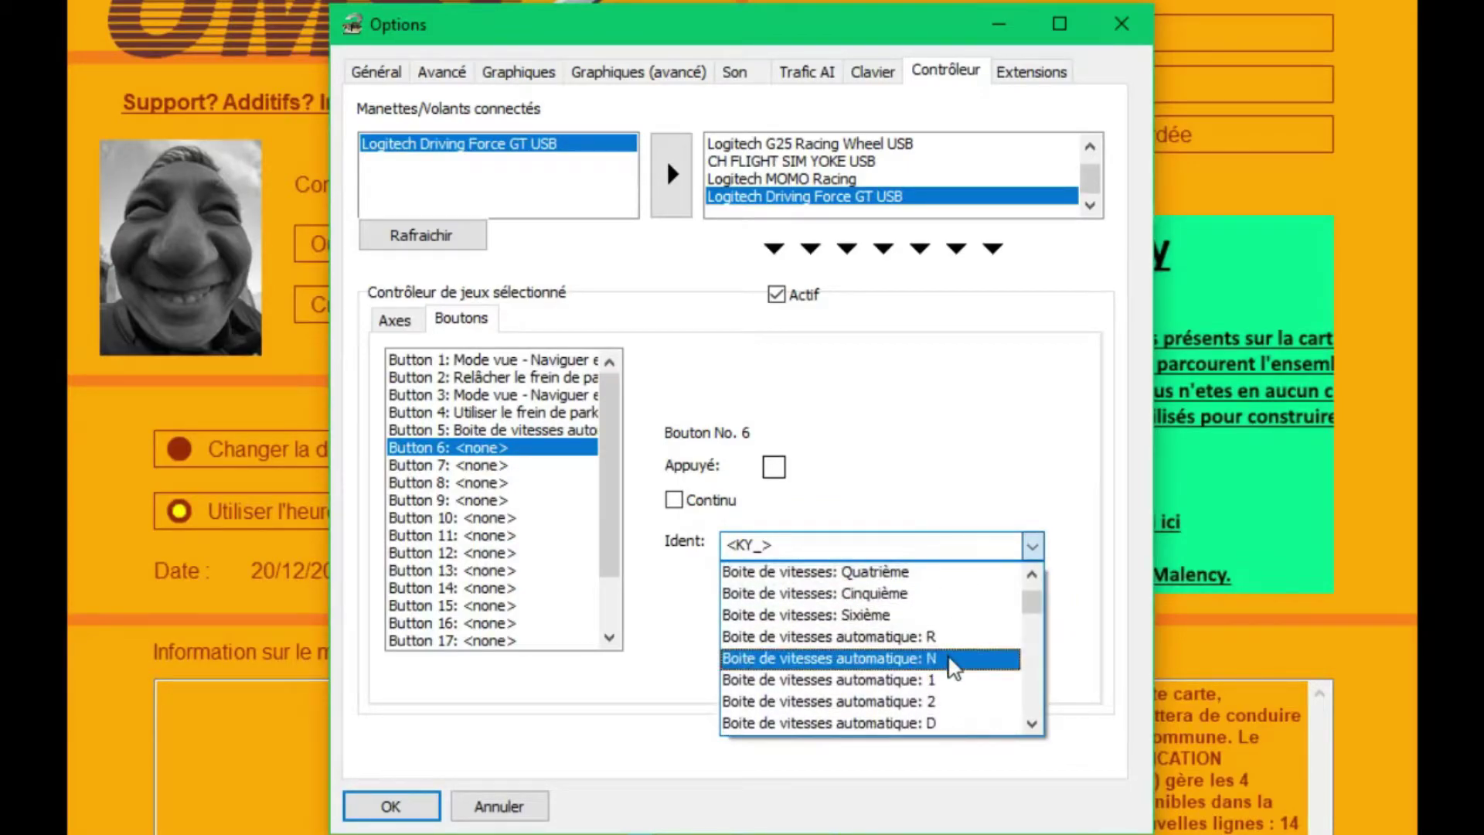
click(949, 658)
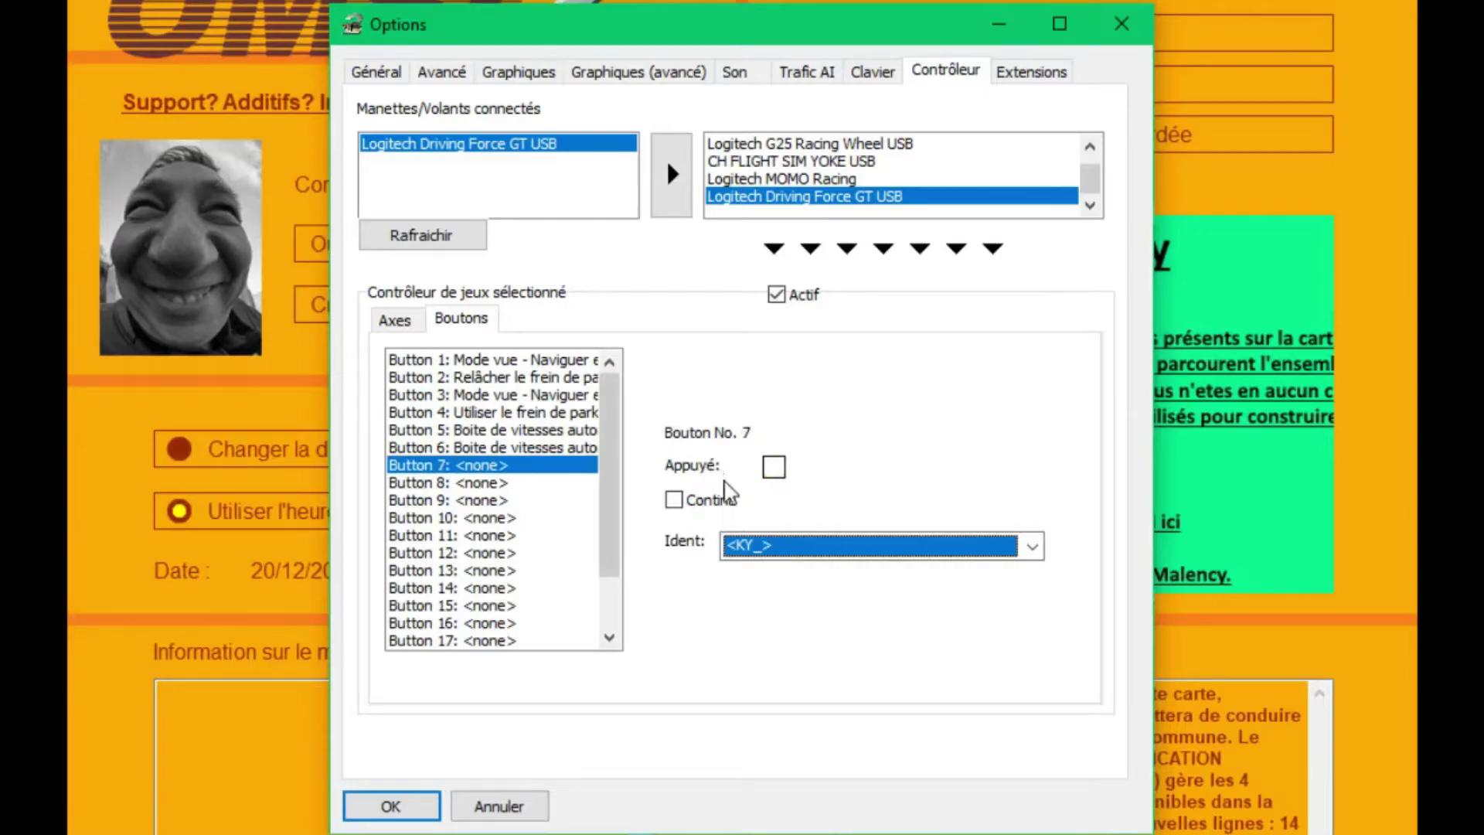
- Assign Button 7 to the "Clignotant droite" function
click(767, 547)
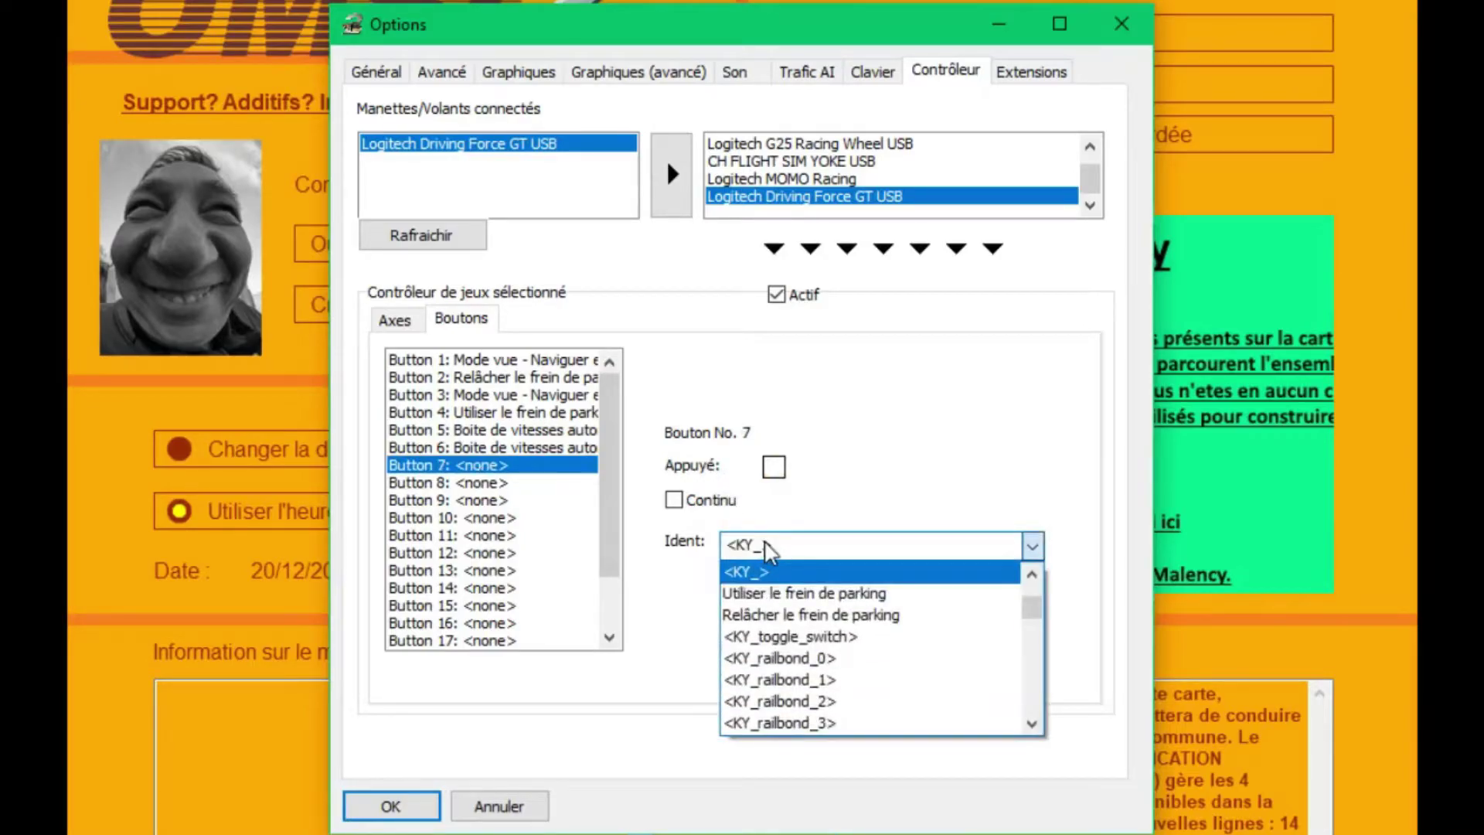
key(c)
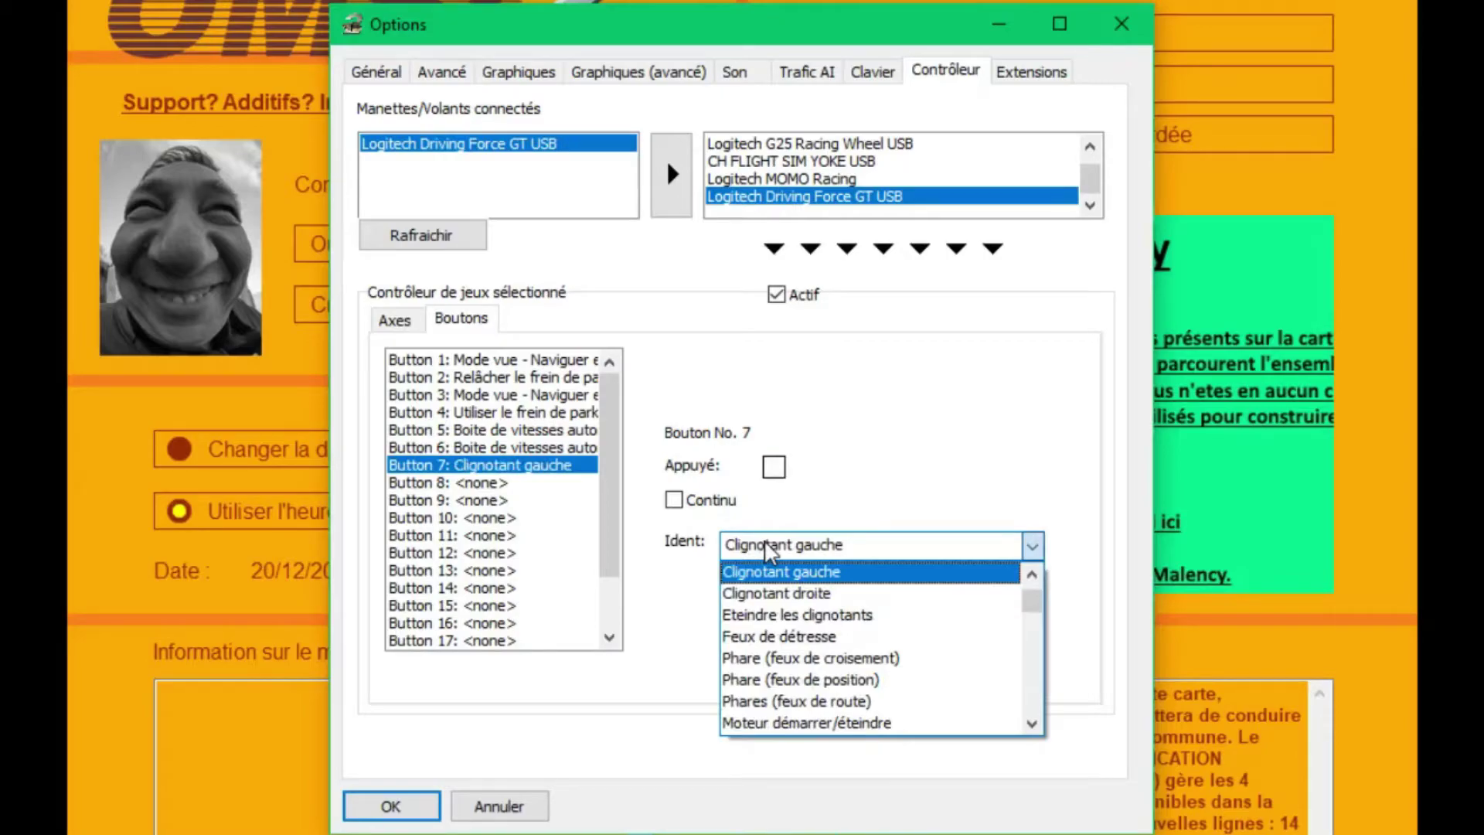
key(Escape)
key(c)
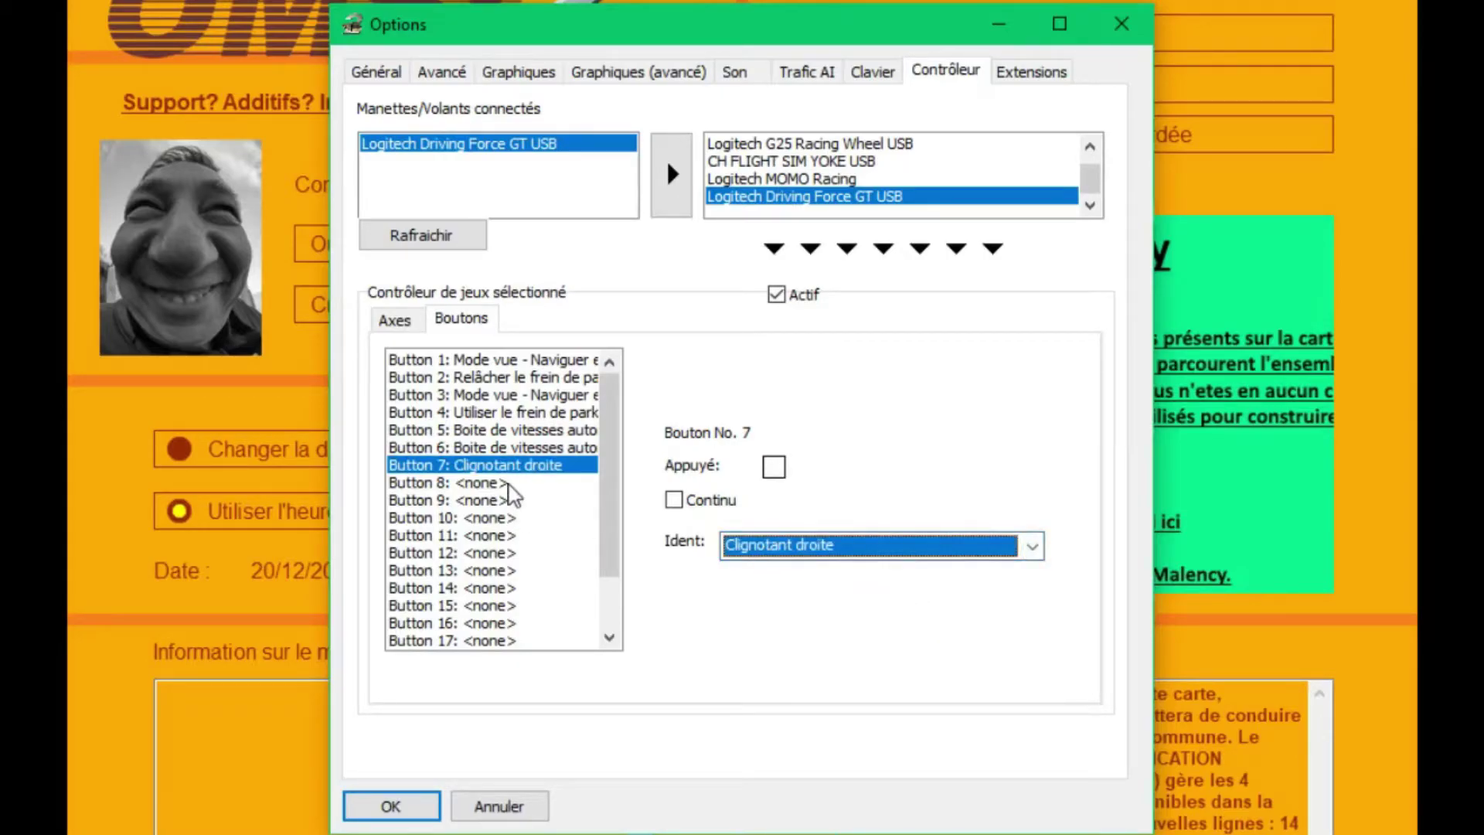
- Assign Button 8 to the "Clignotant gauche" function
click(834, 549)
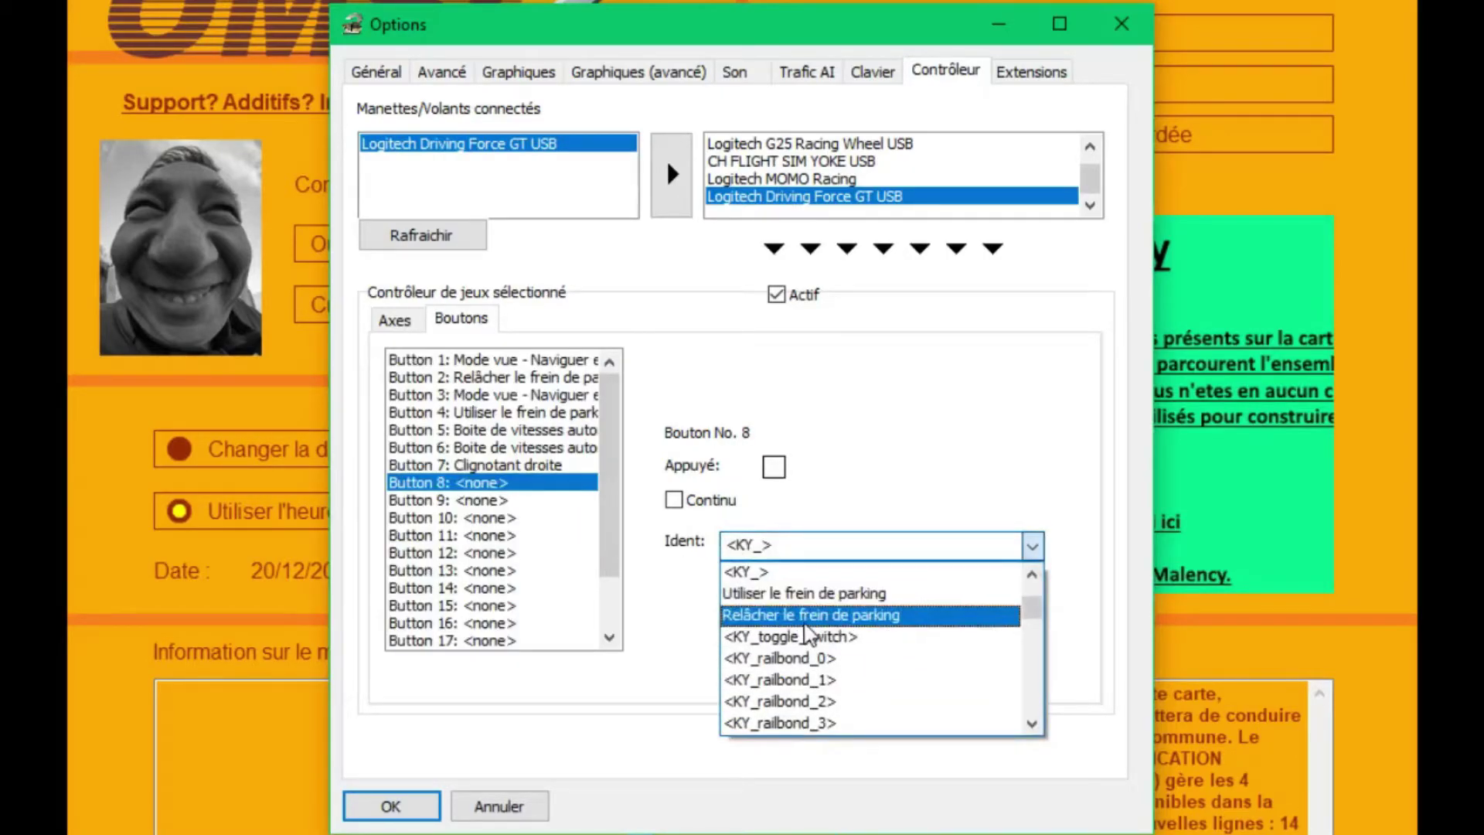
key(c)
key(i)
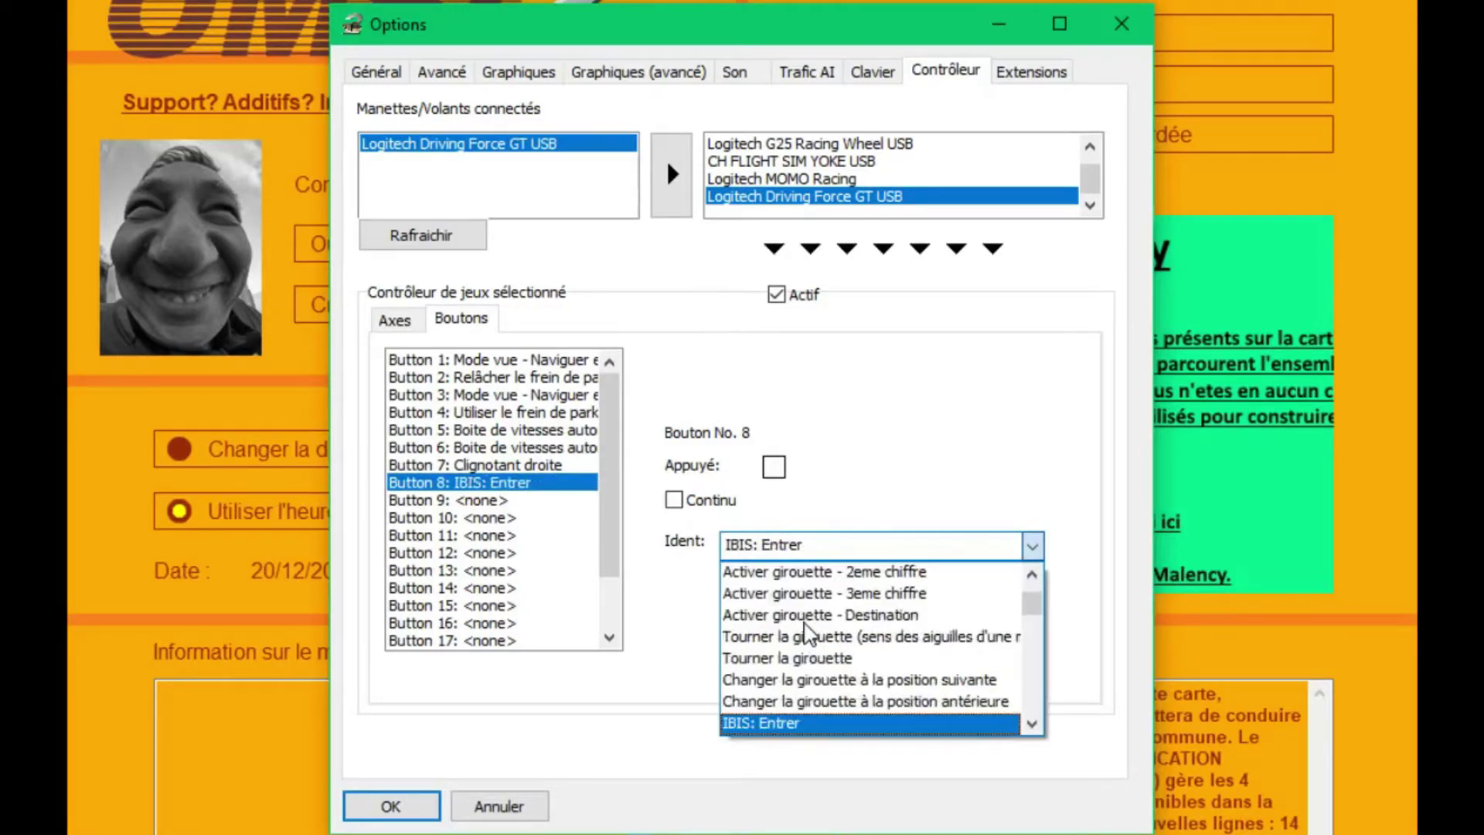
key(c)
key(i)
key(c)
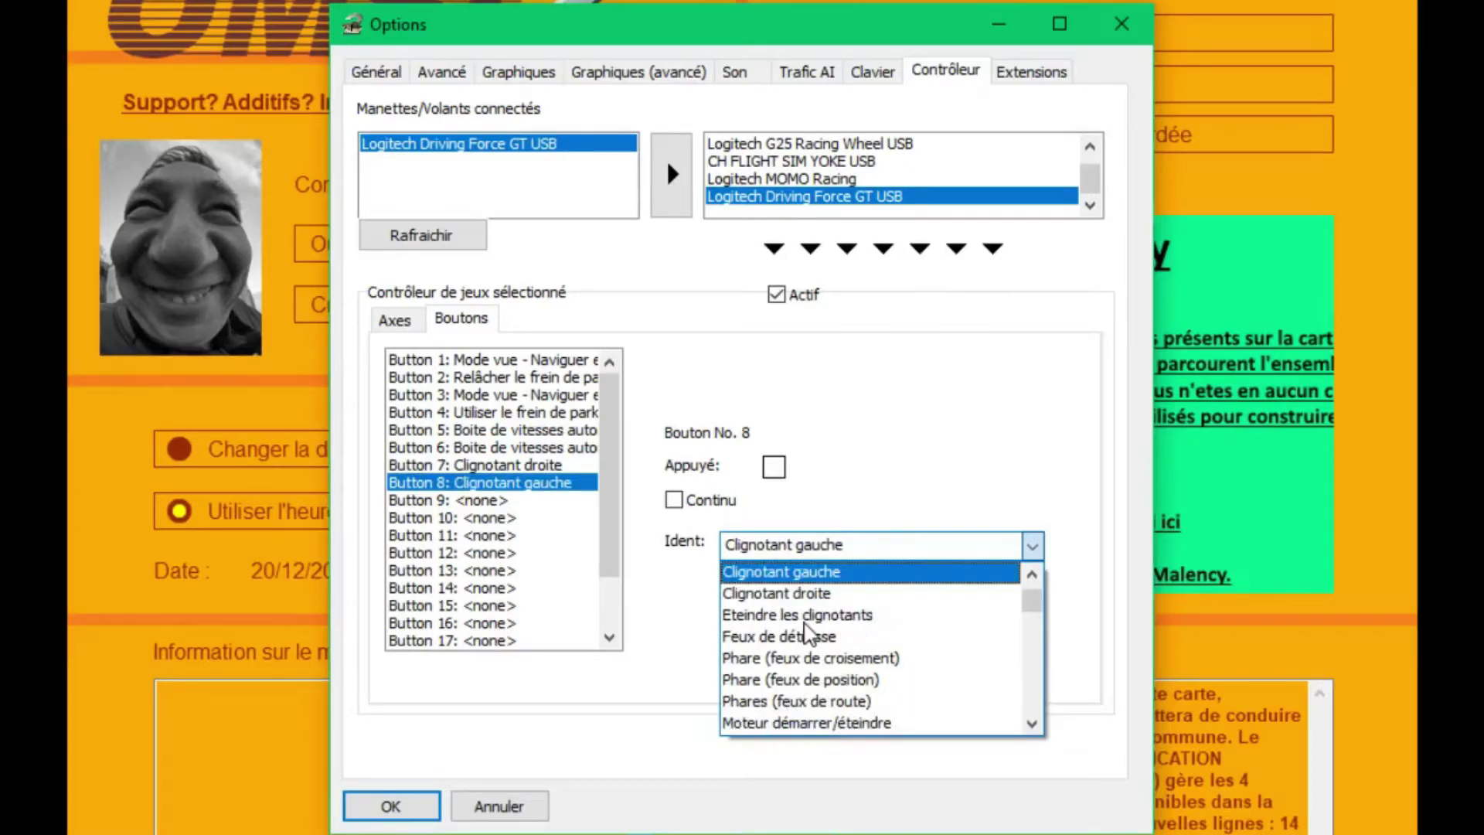
click(788, 573)
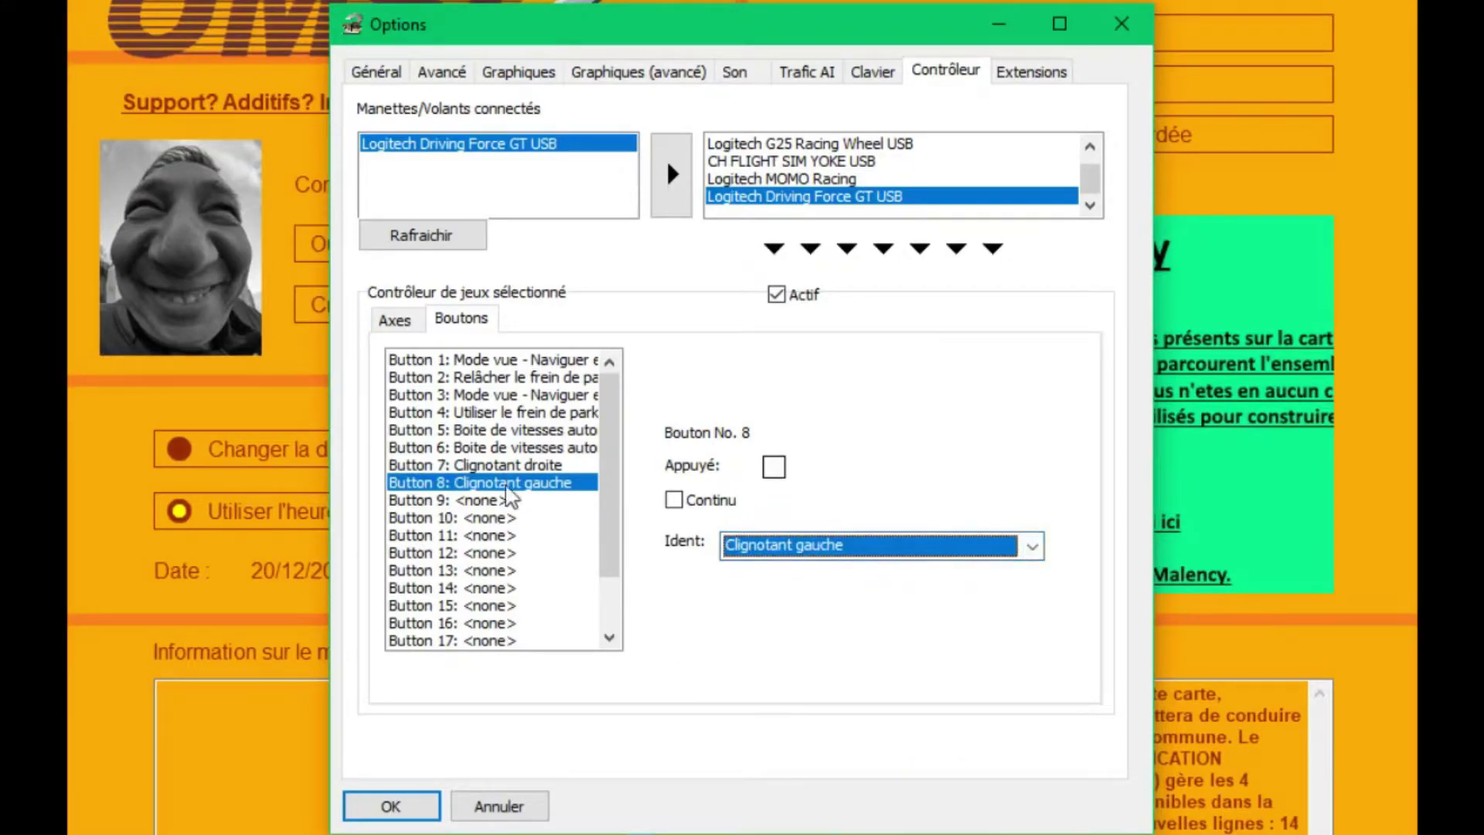
- Set Button 9's function to "Ouvrir menu"
click(495, 503)
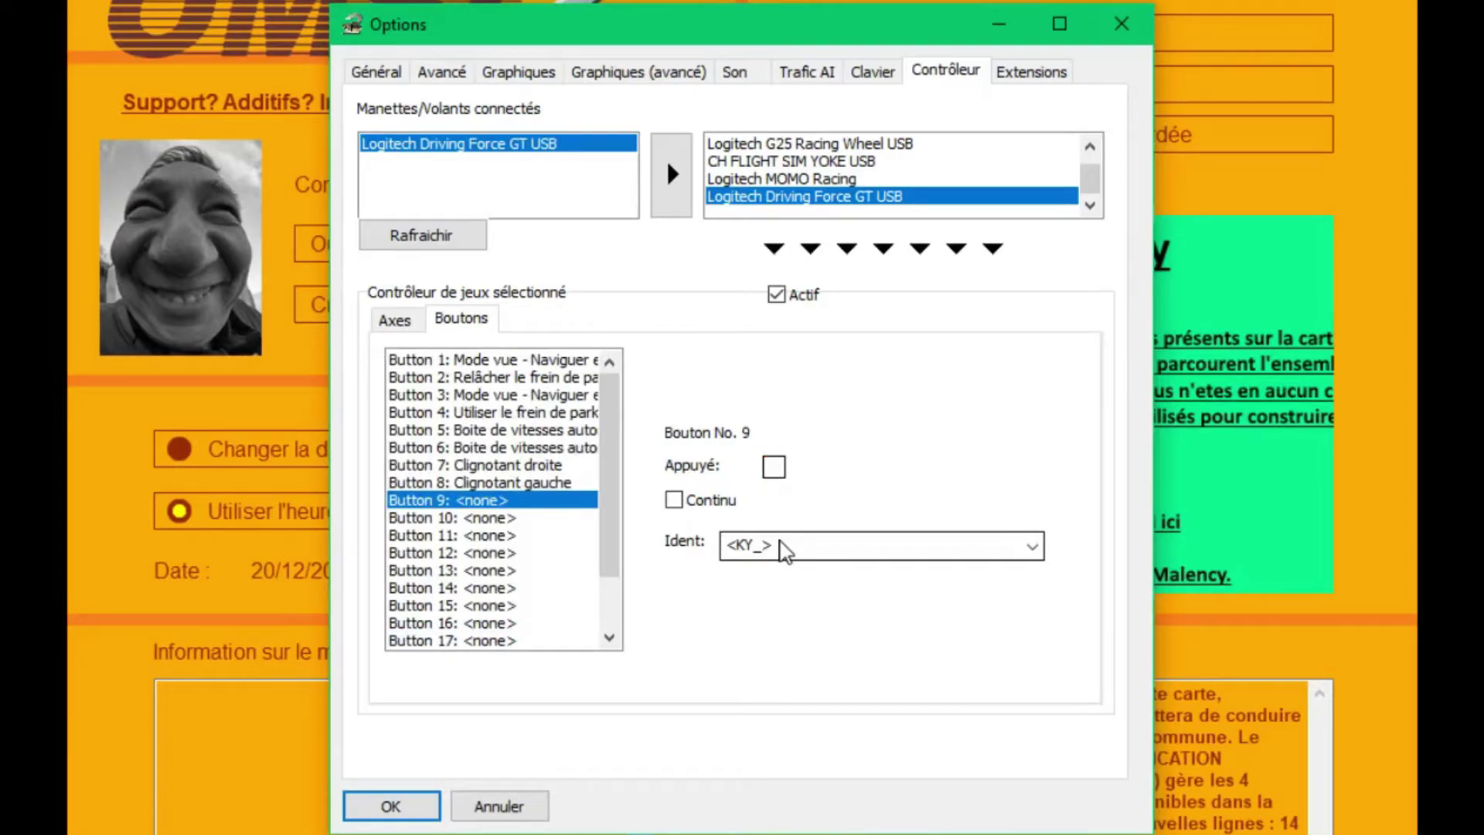
click(810, 550)
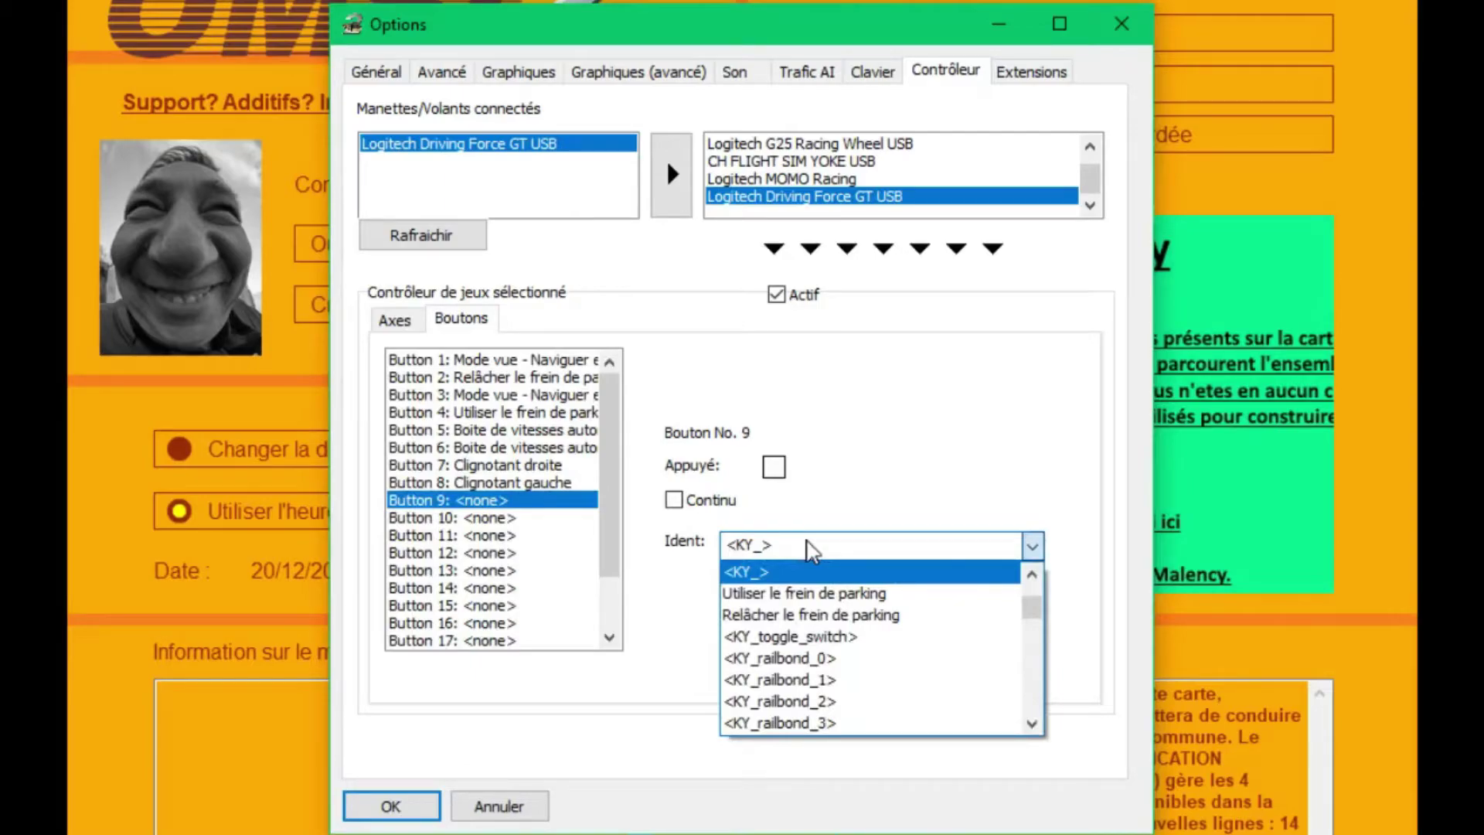
key(c)
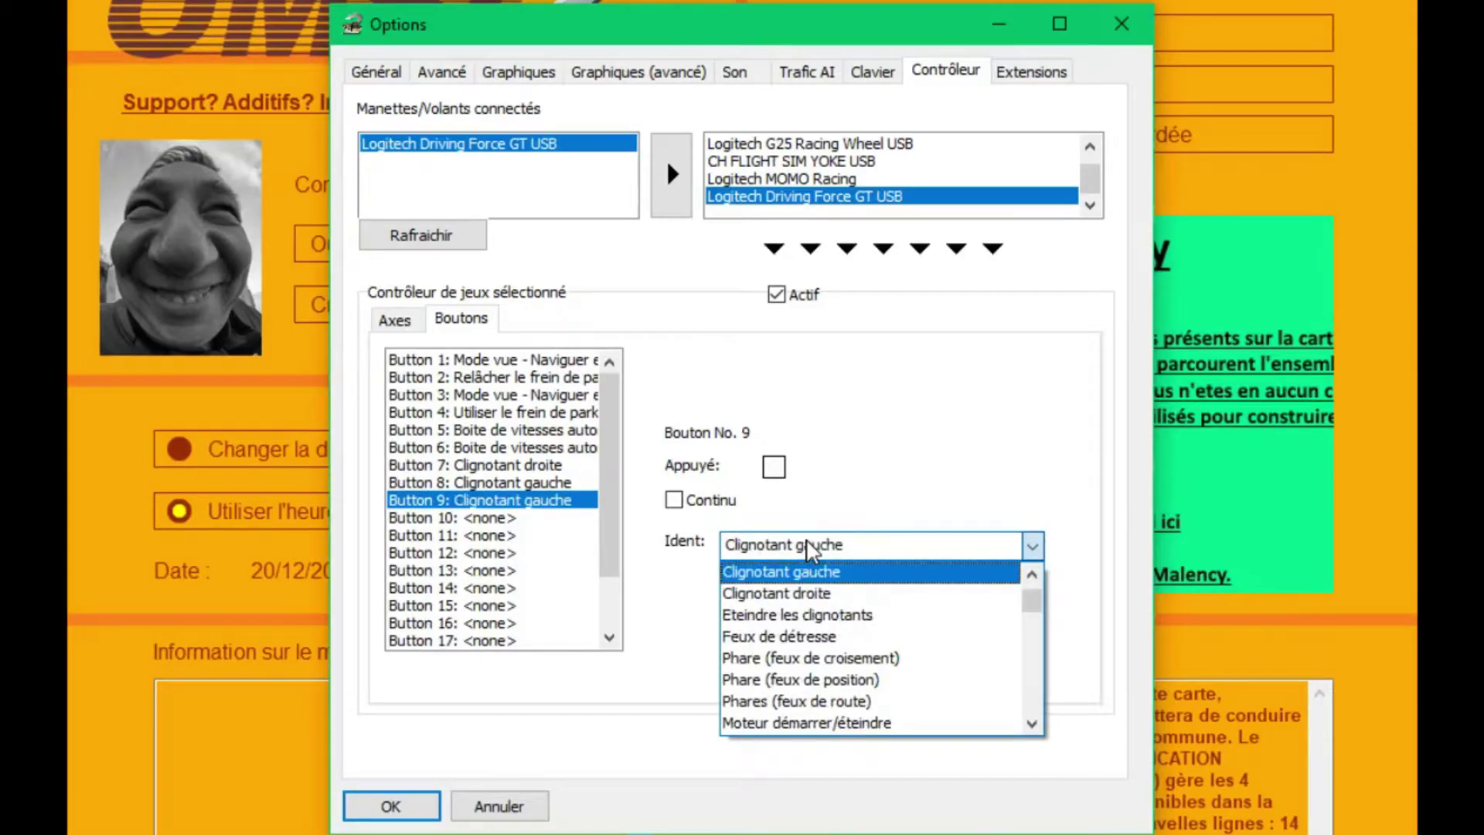
key(o)
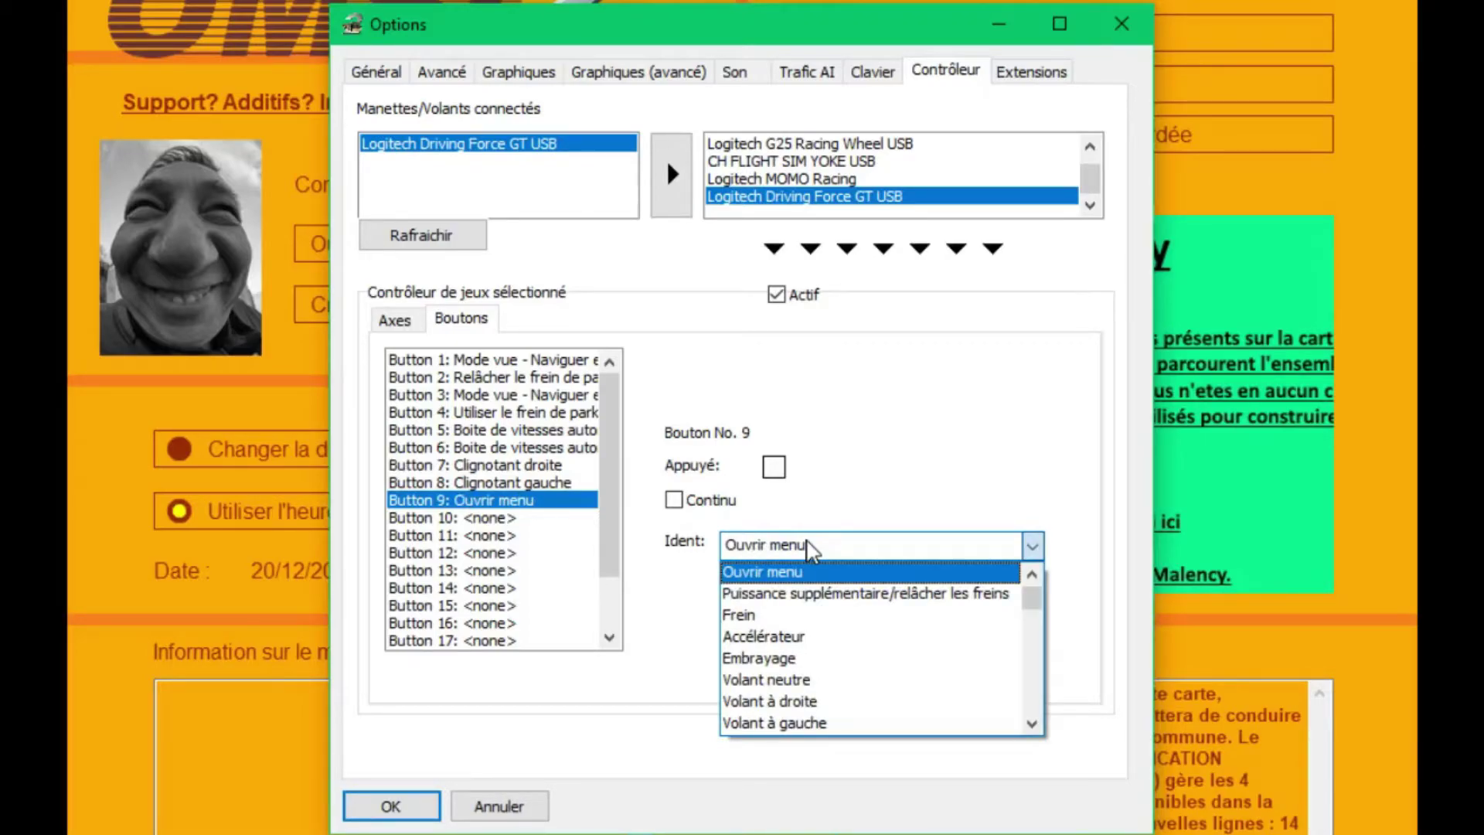
- Set Button 9's function to "Electrique allumer/éteindre"
scroll(860, 639, up, 4)
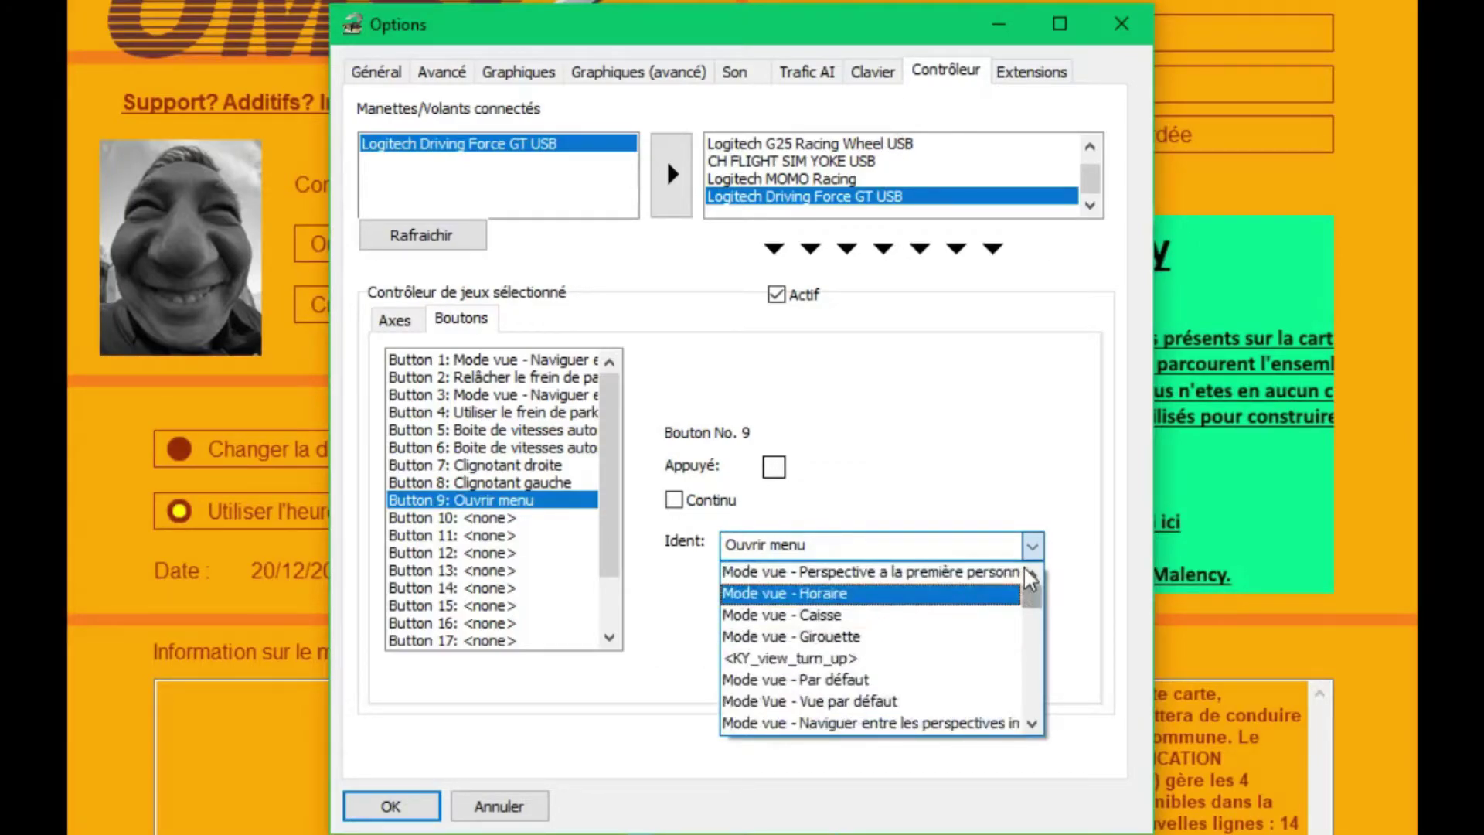
scroll(1023, 568, up, 1)
scroll(982, 638, up, 2)
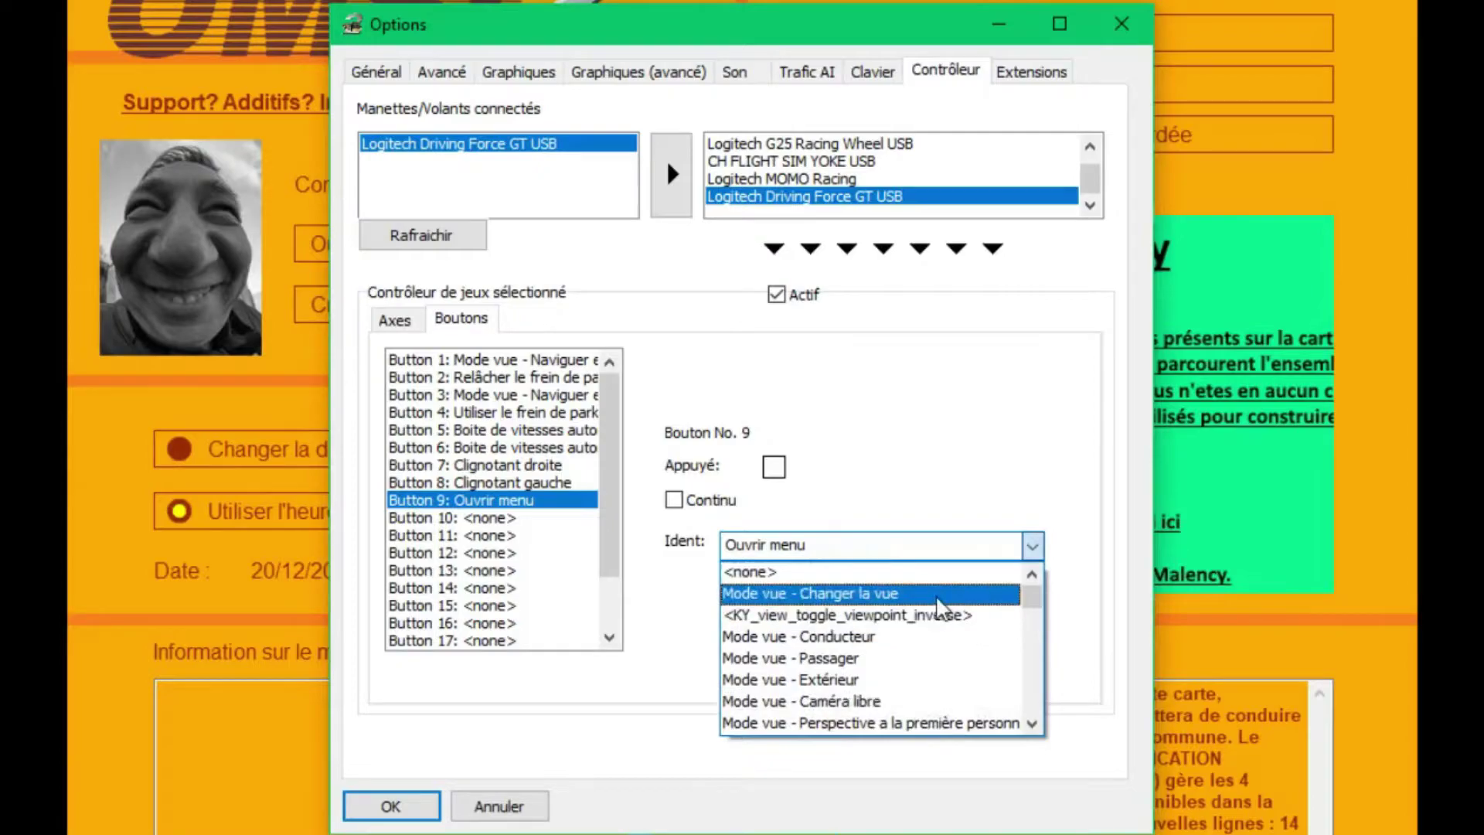
scroll(943, 611, down, 2)
scroll(941, 607, down, 5)
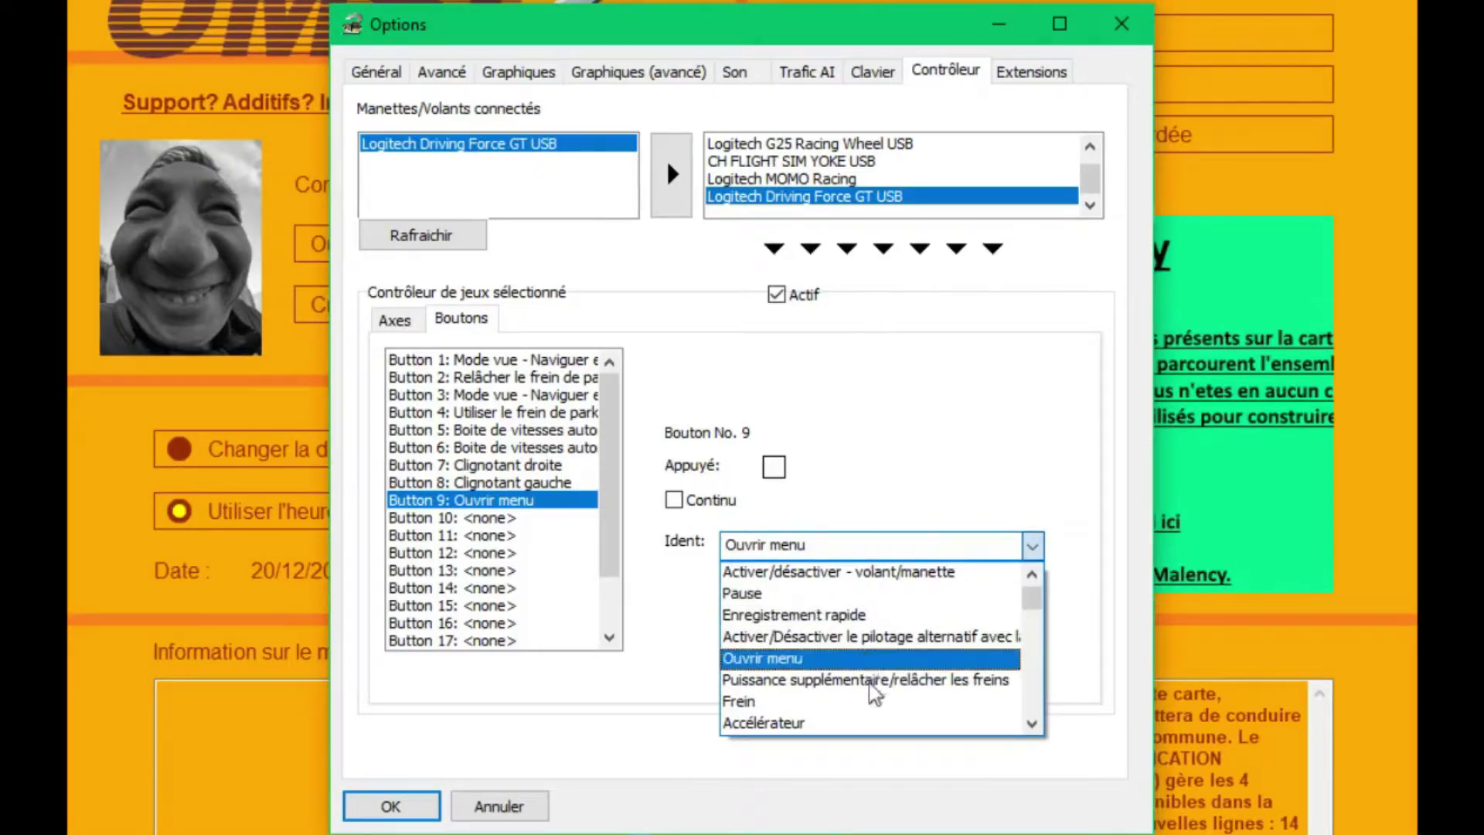
scroll(880, 700, down, 1)
scroll(866, 659, down, 3)
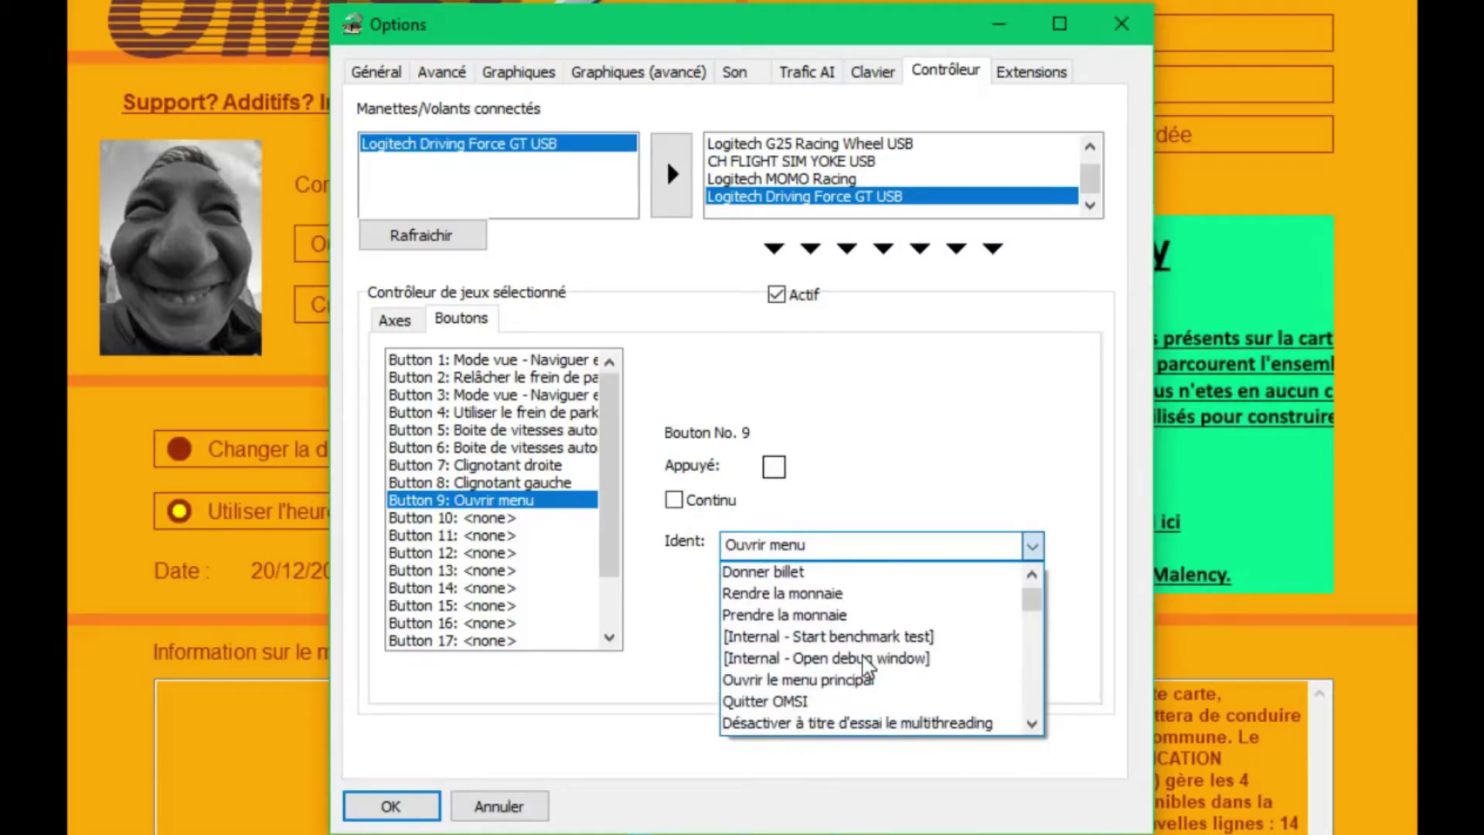
scroll(868, 663, down, 1)
scroll(868, 663, down, 1)
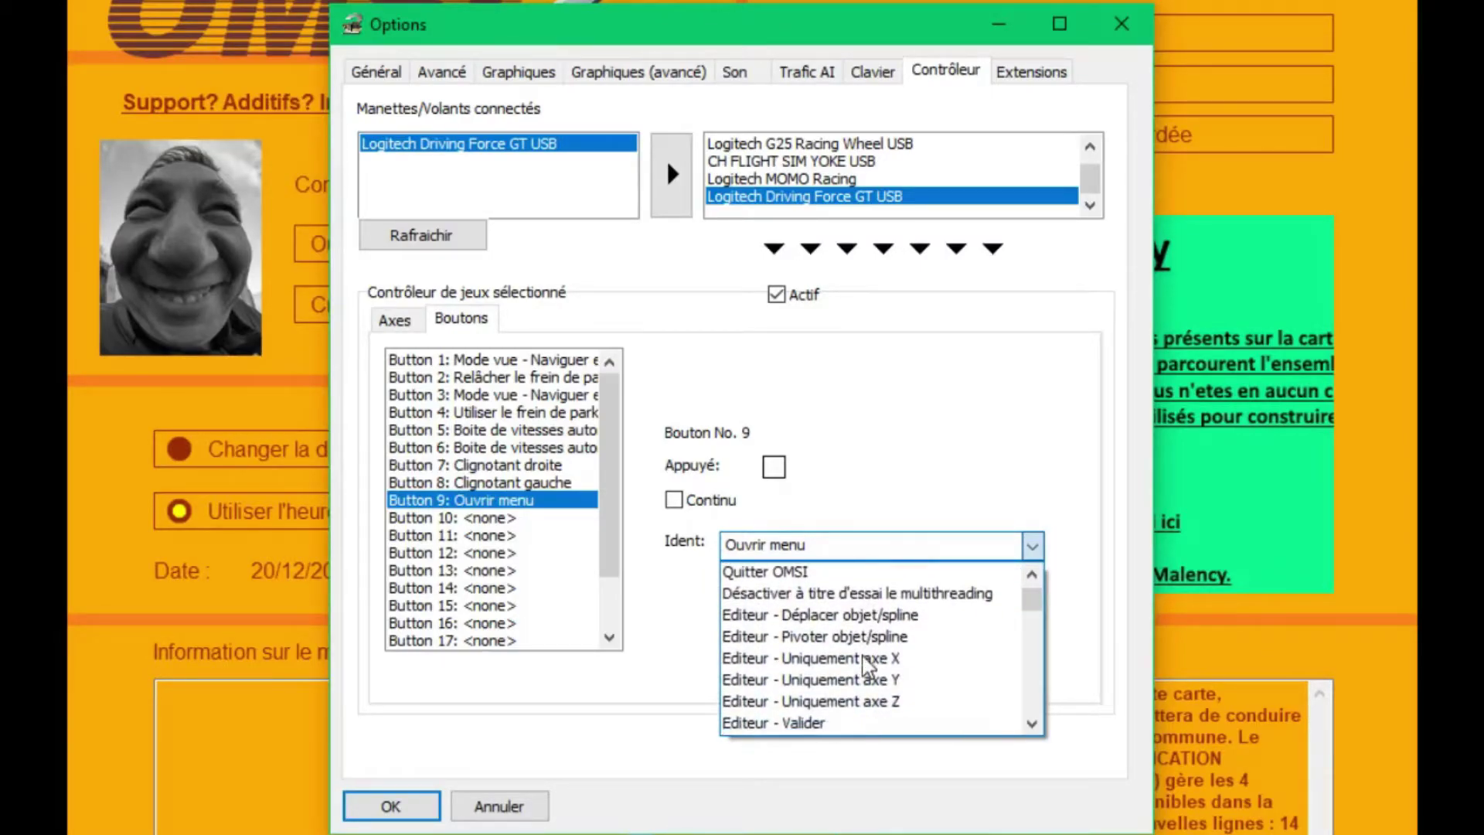
scroll(868, 663, down, 2)
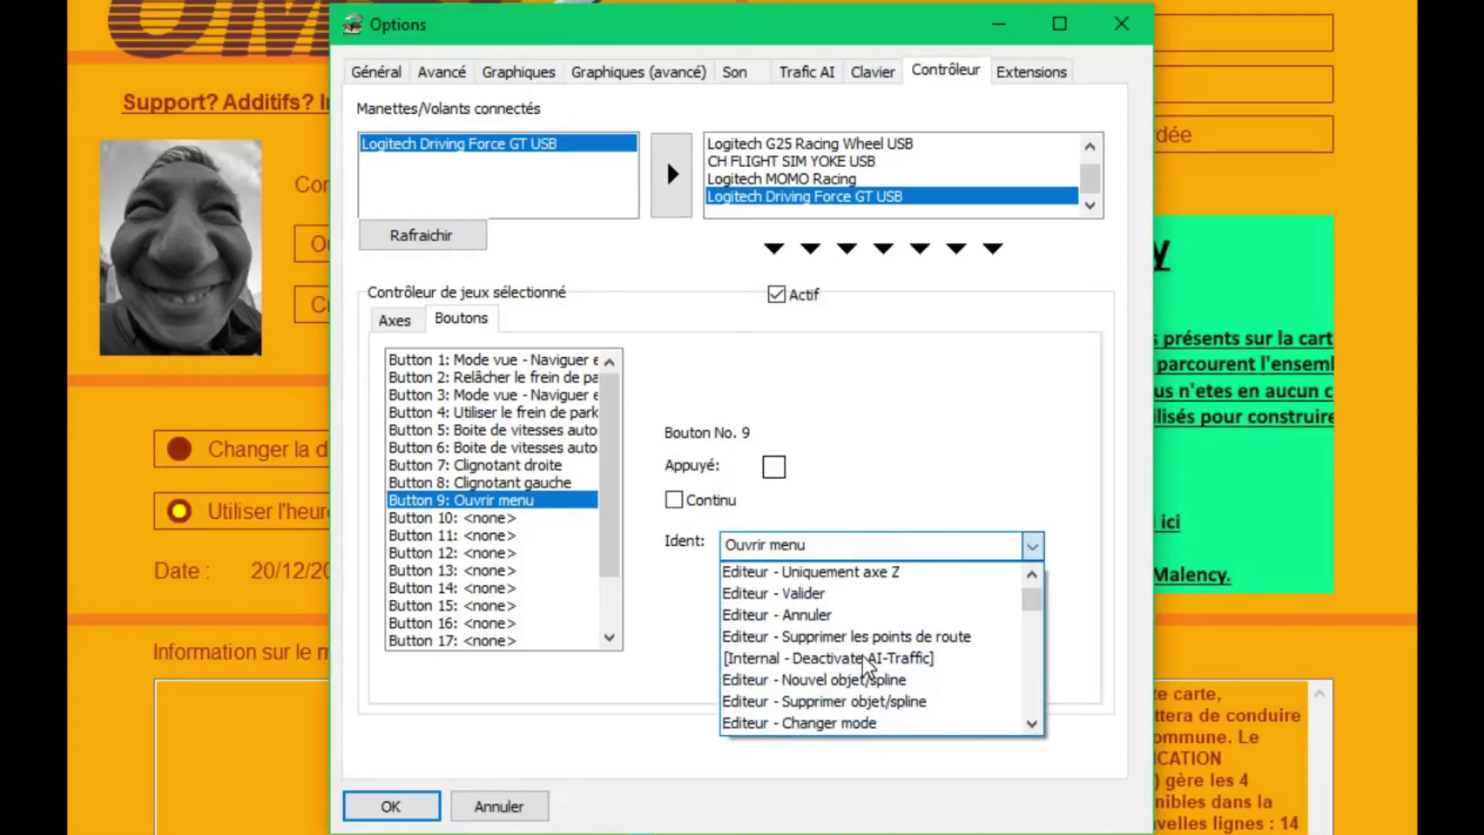
scroll(867, 663, down, 1)
scroll(867, 663, down, 4)
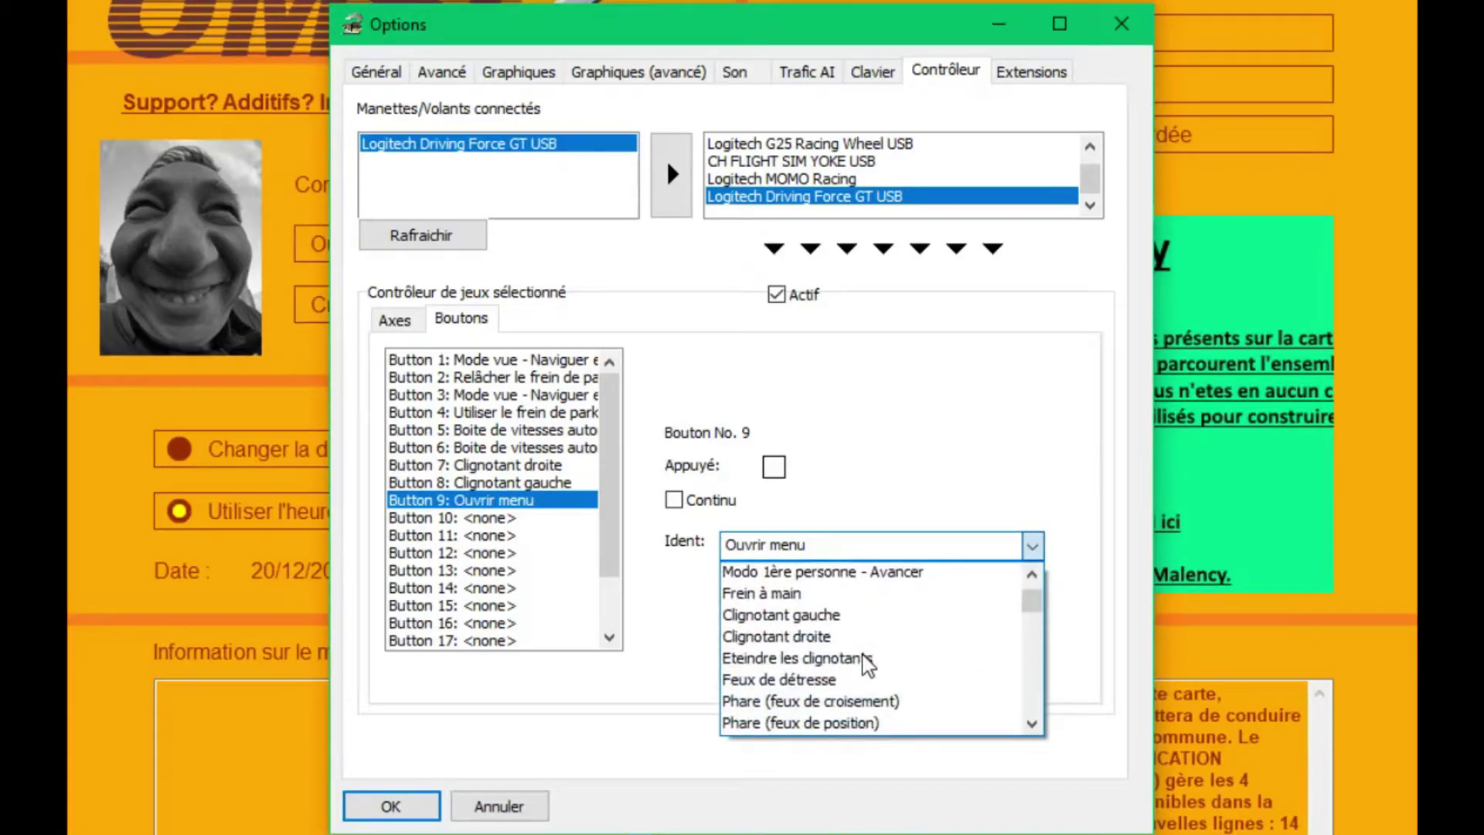
scroll(867, 663, down, 1)
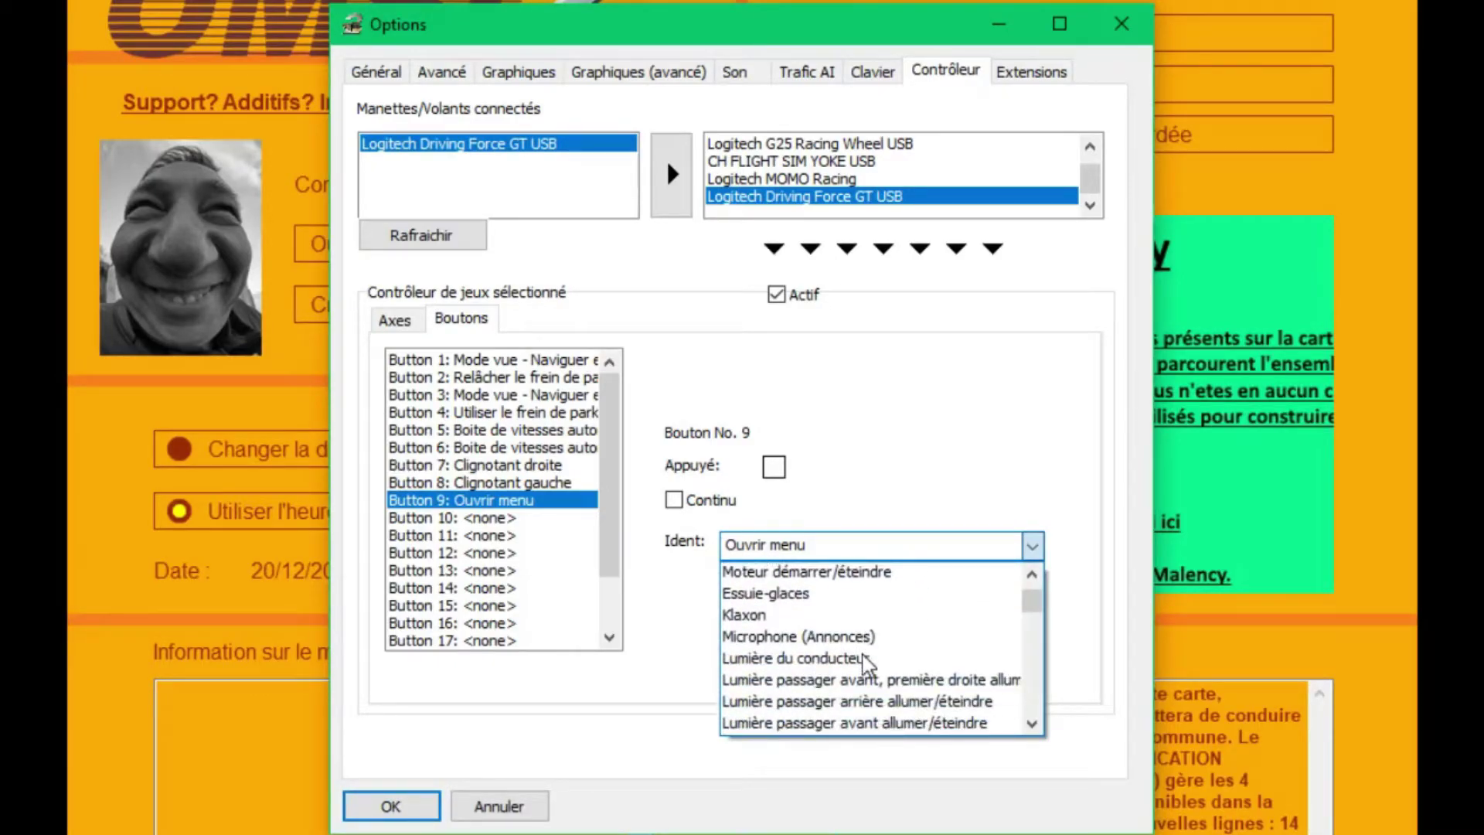
scroll(866, 661, down, 2)
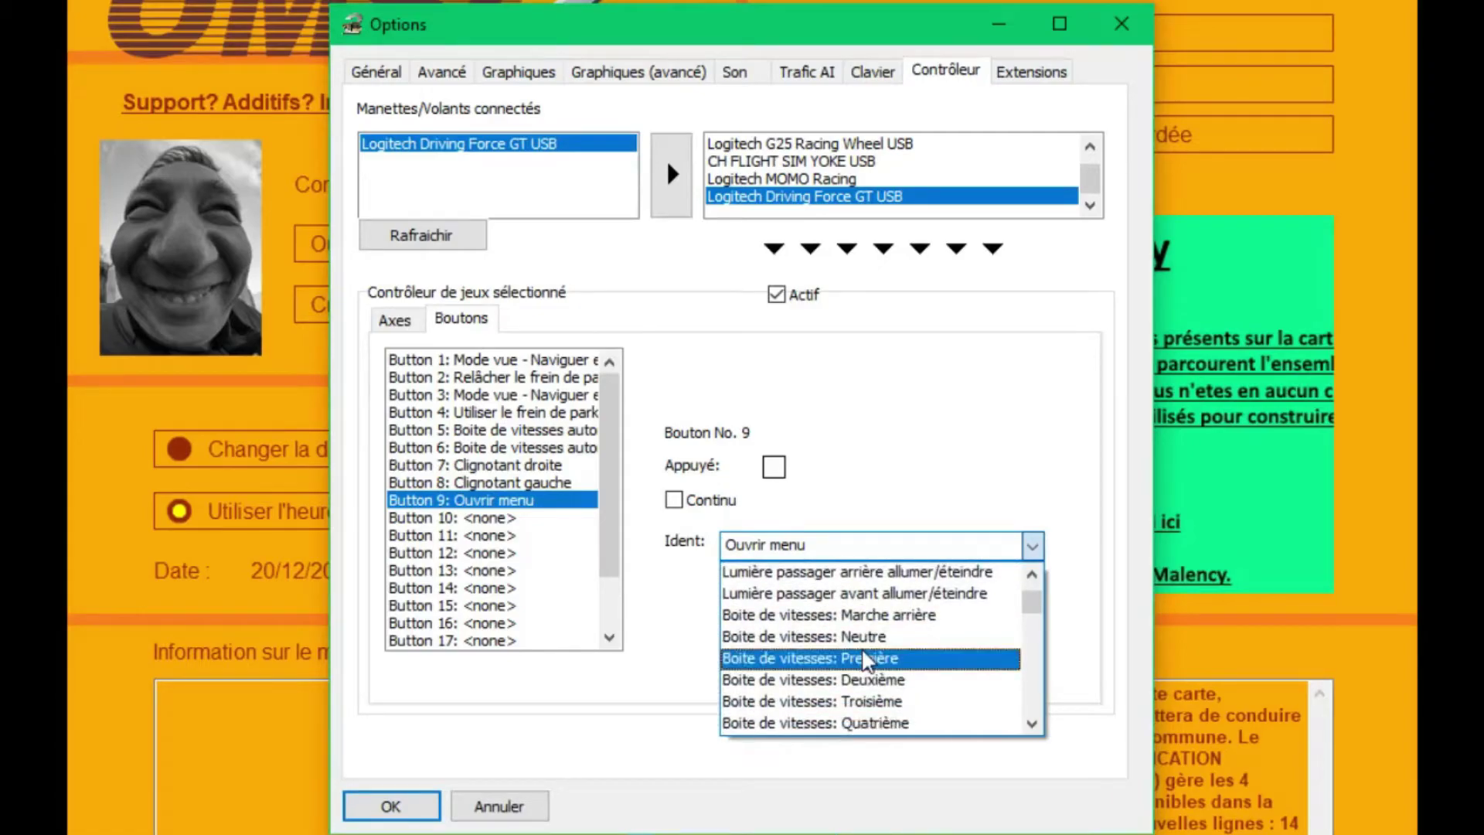
scroll(866, 661, down, 4)
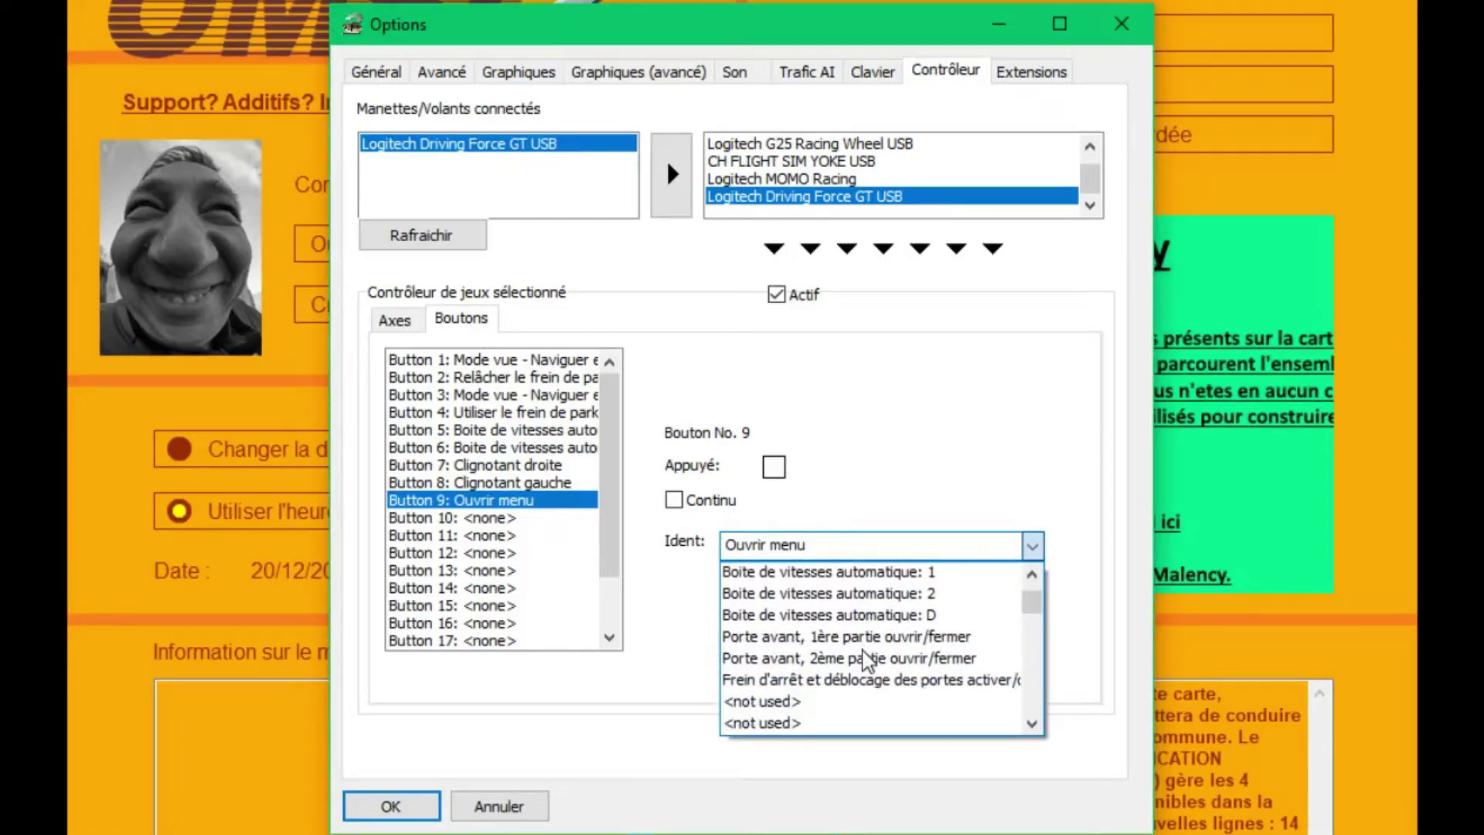
scroll(867, 662, down, 1)
scroll(868, 661, up, 1)
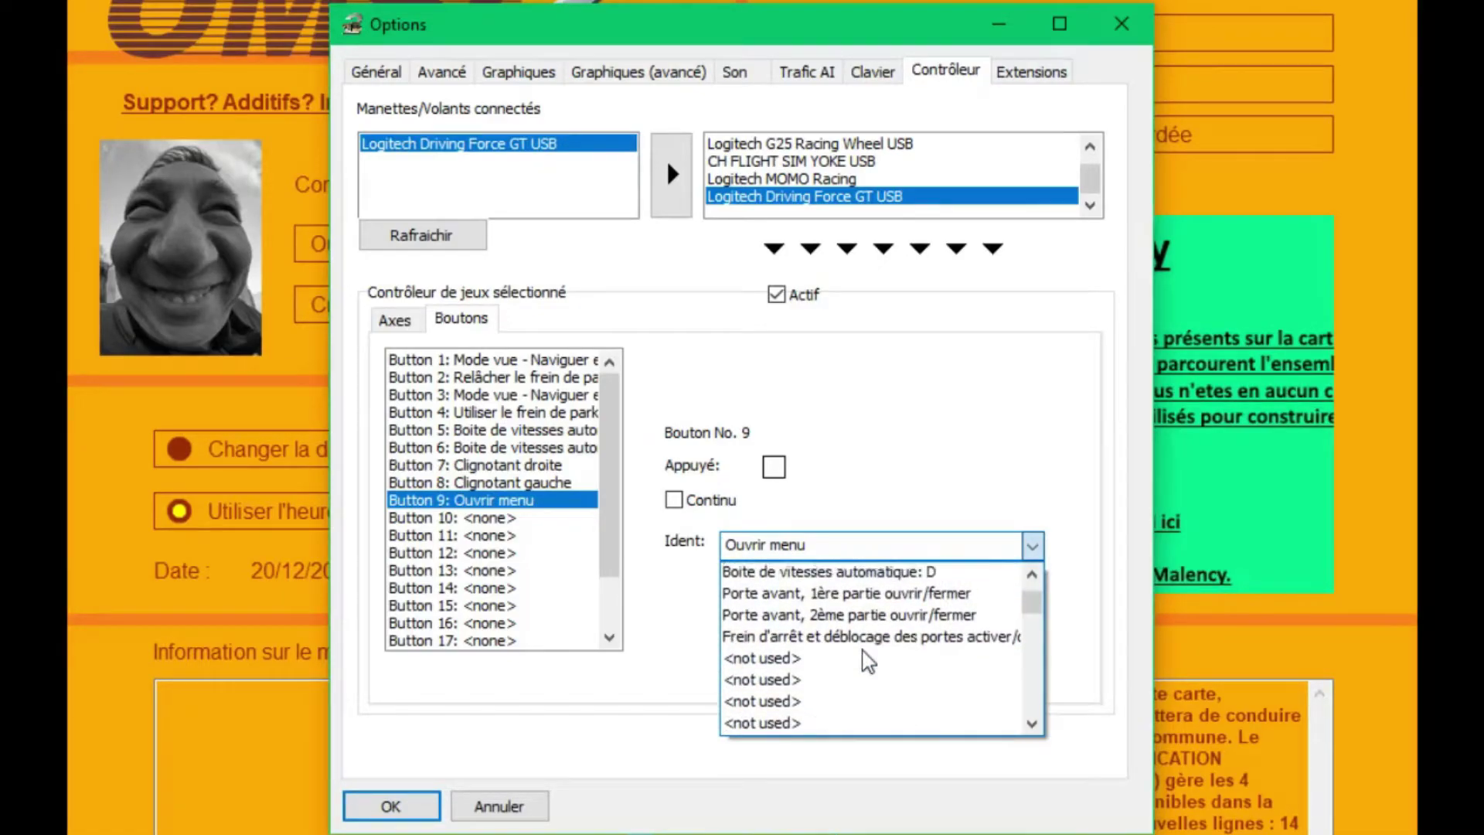
scroll(868, 661, down, 2)
scroll(867, 661, down, 7)
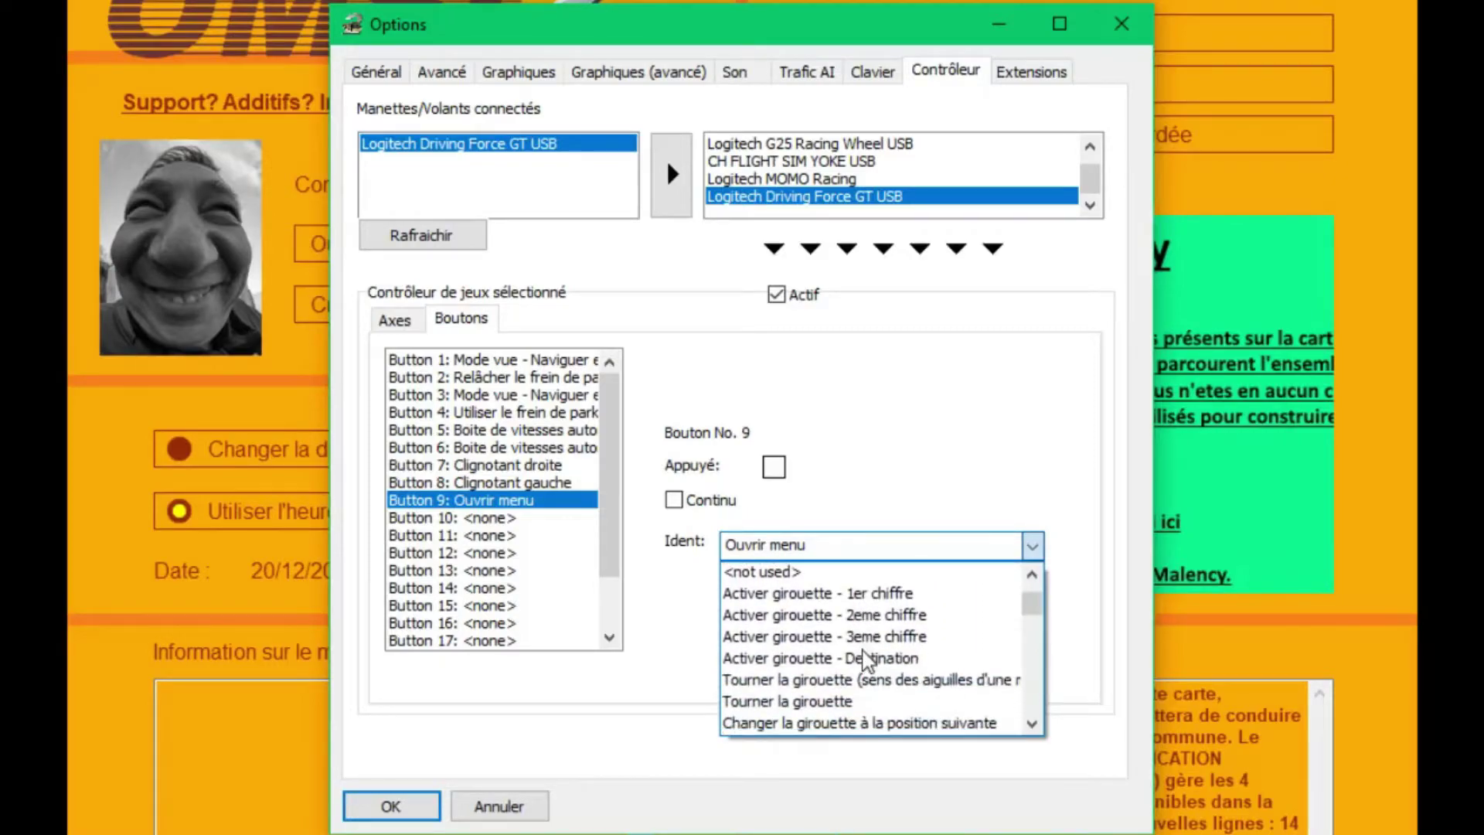
scroll(867, 661, down, 5)
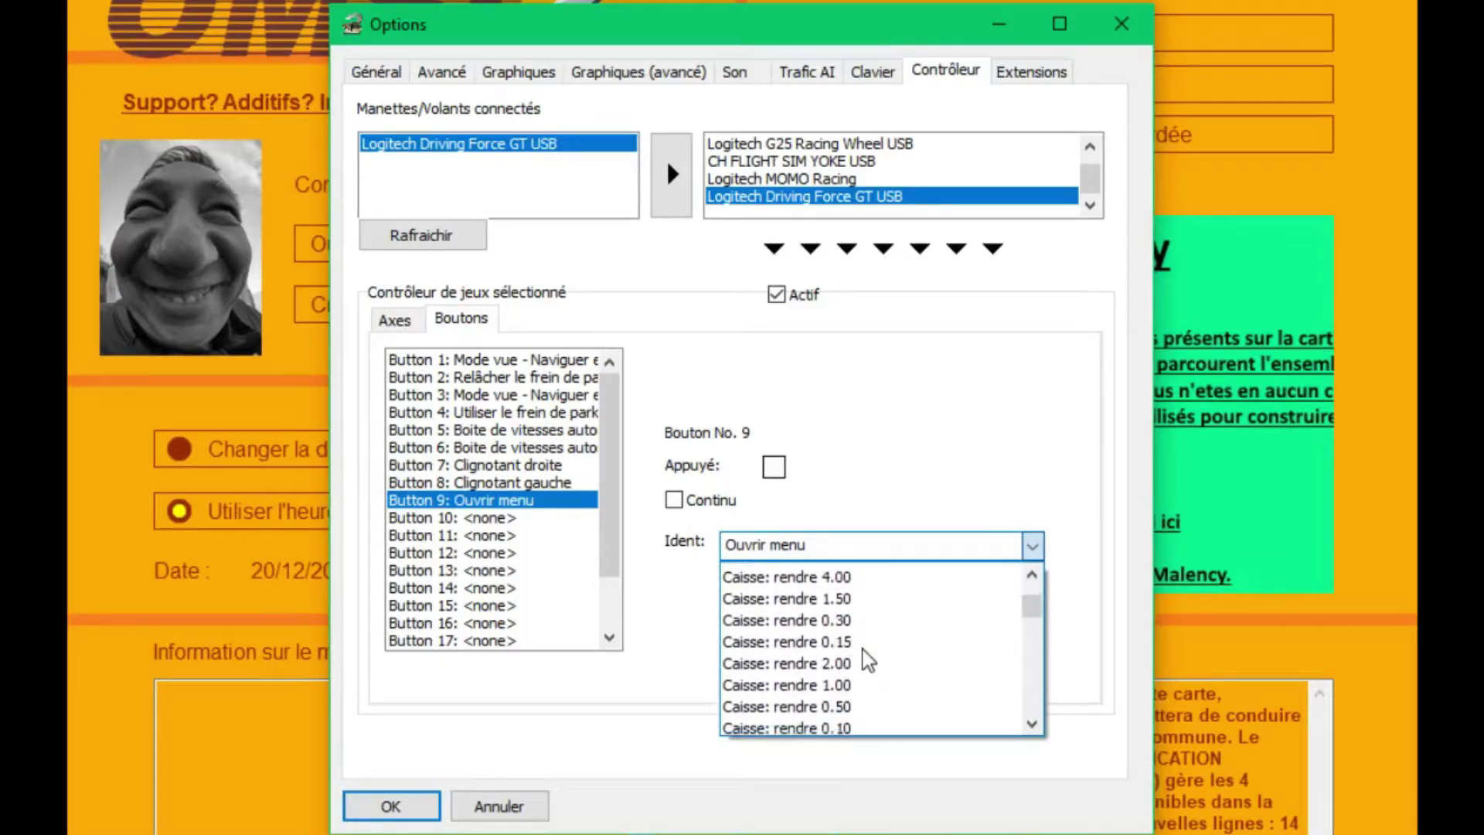
scroll(867, 661, up, 1)
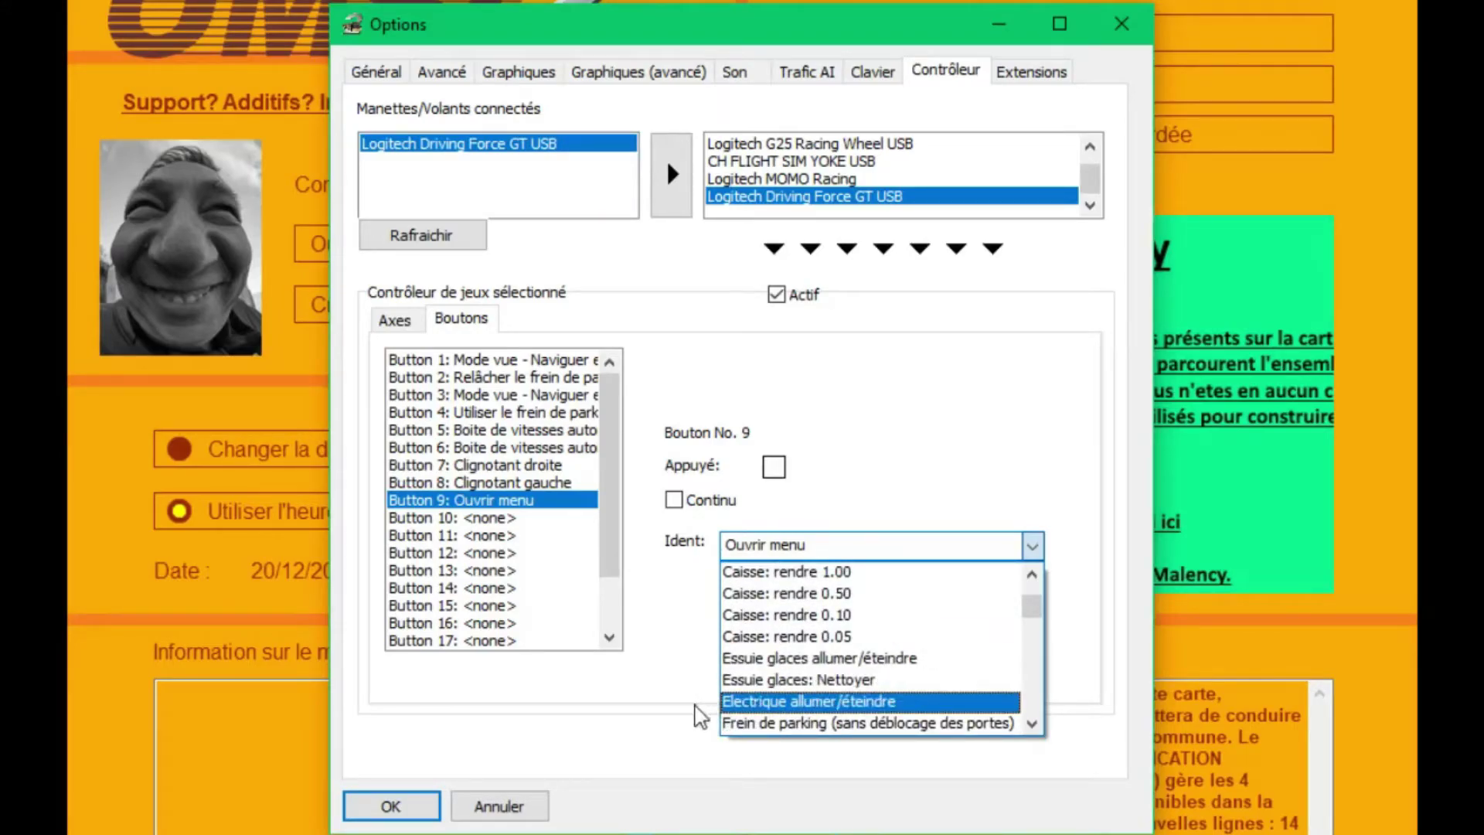
click(800, 704)
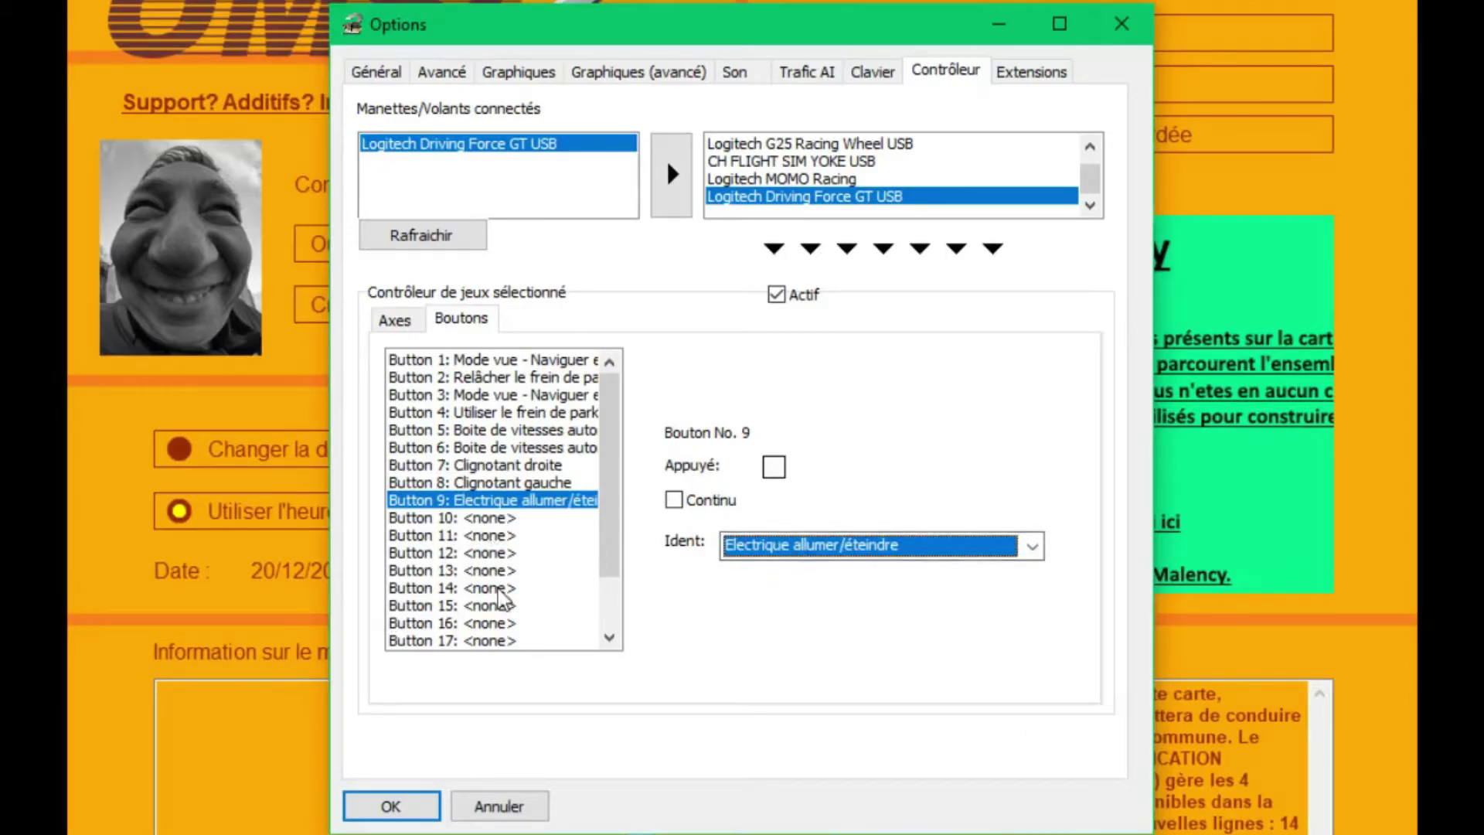
- Assign Button 10 to the "Moteur démarrer/éteindre" function
key(Down)
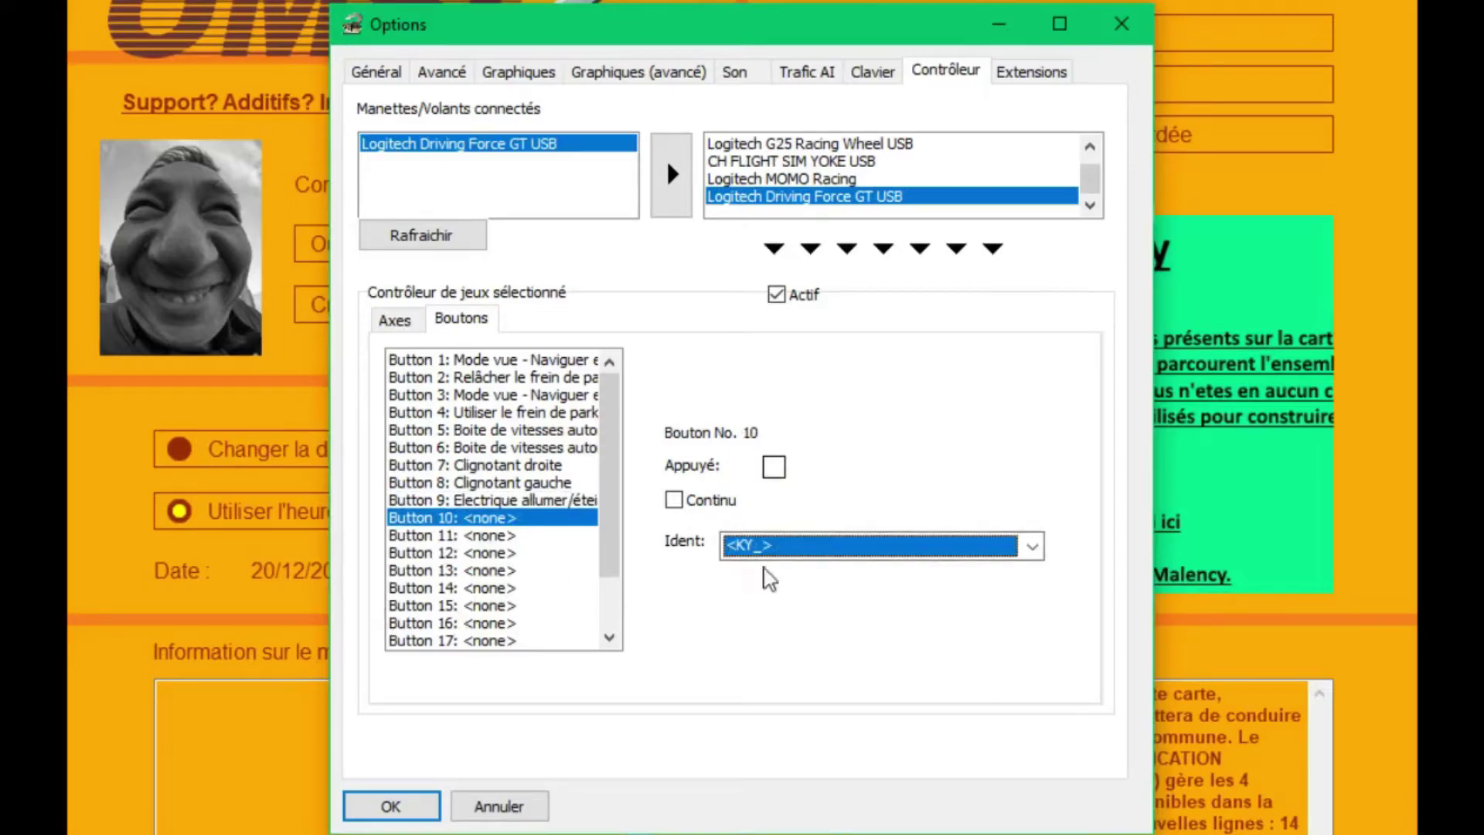
click(866, 549)
scroll(877, 657, down, 2)
scroll(877, 663, down, 4)
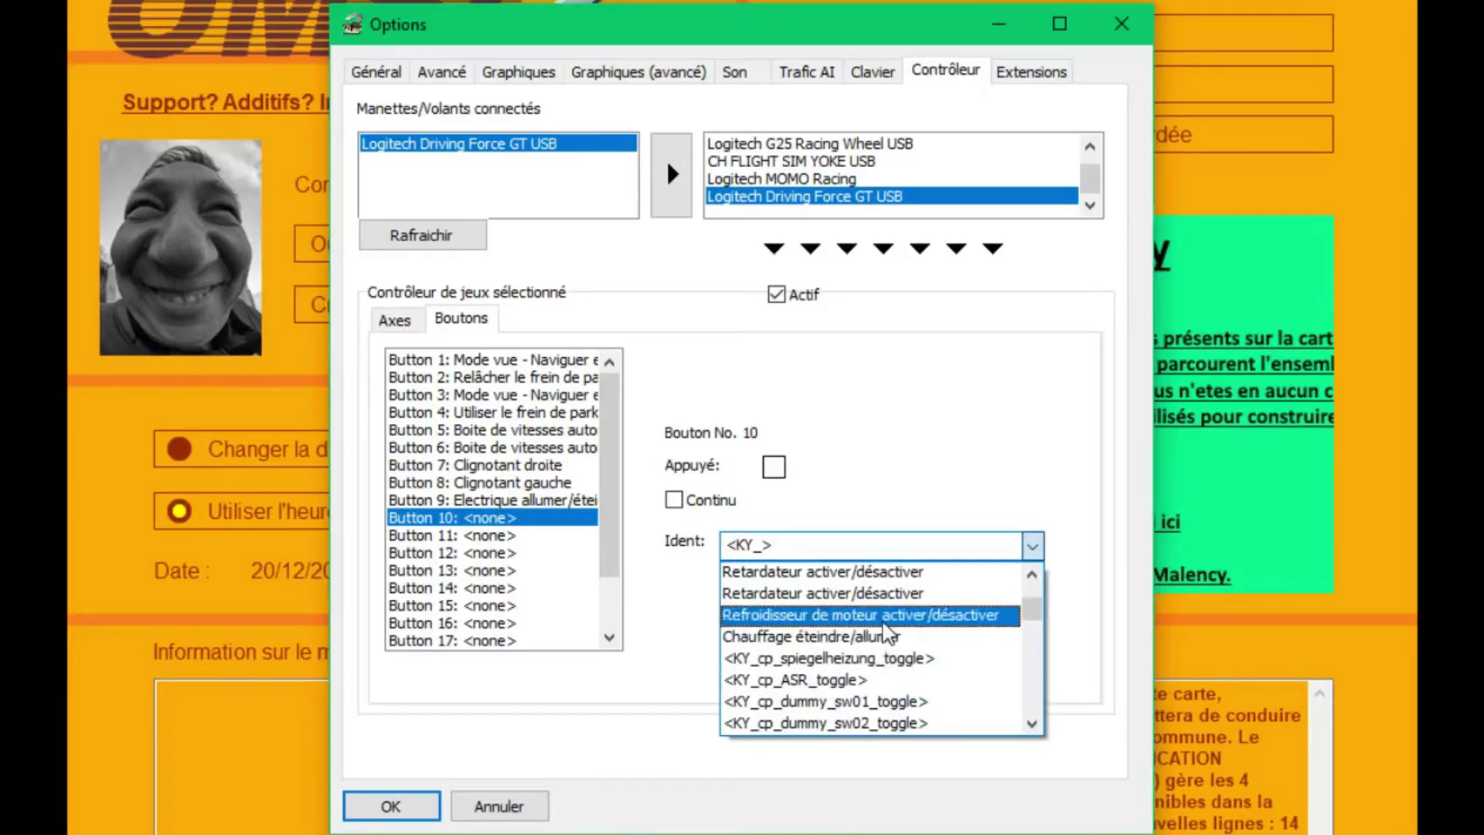
scroll(886, 634, up, 3)
scroll(887, 634, down, 3)
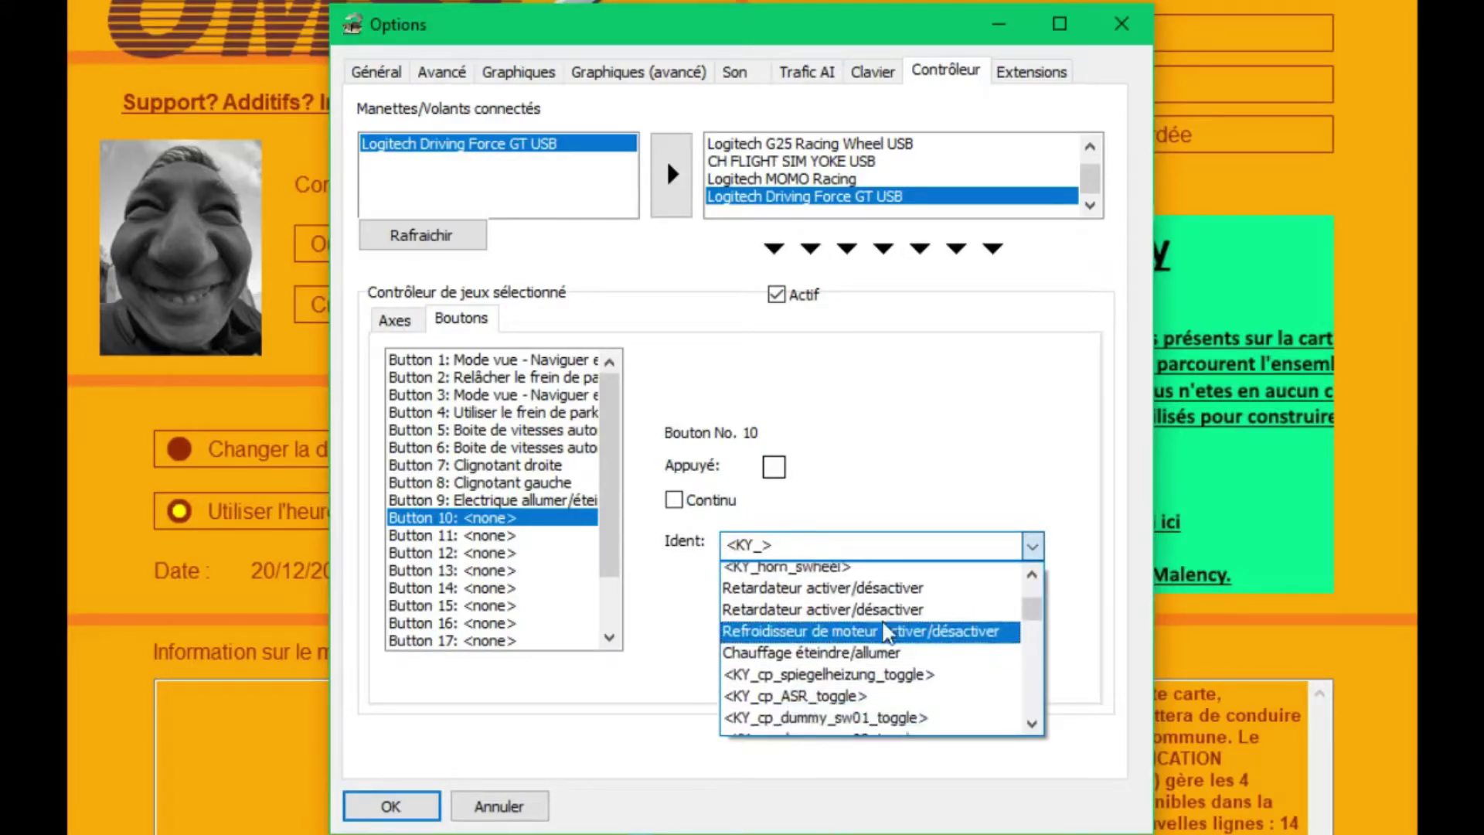
scroll(886, 633, up, 1)
scroll(887, 634, down, 5)
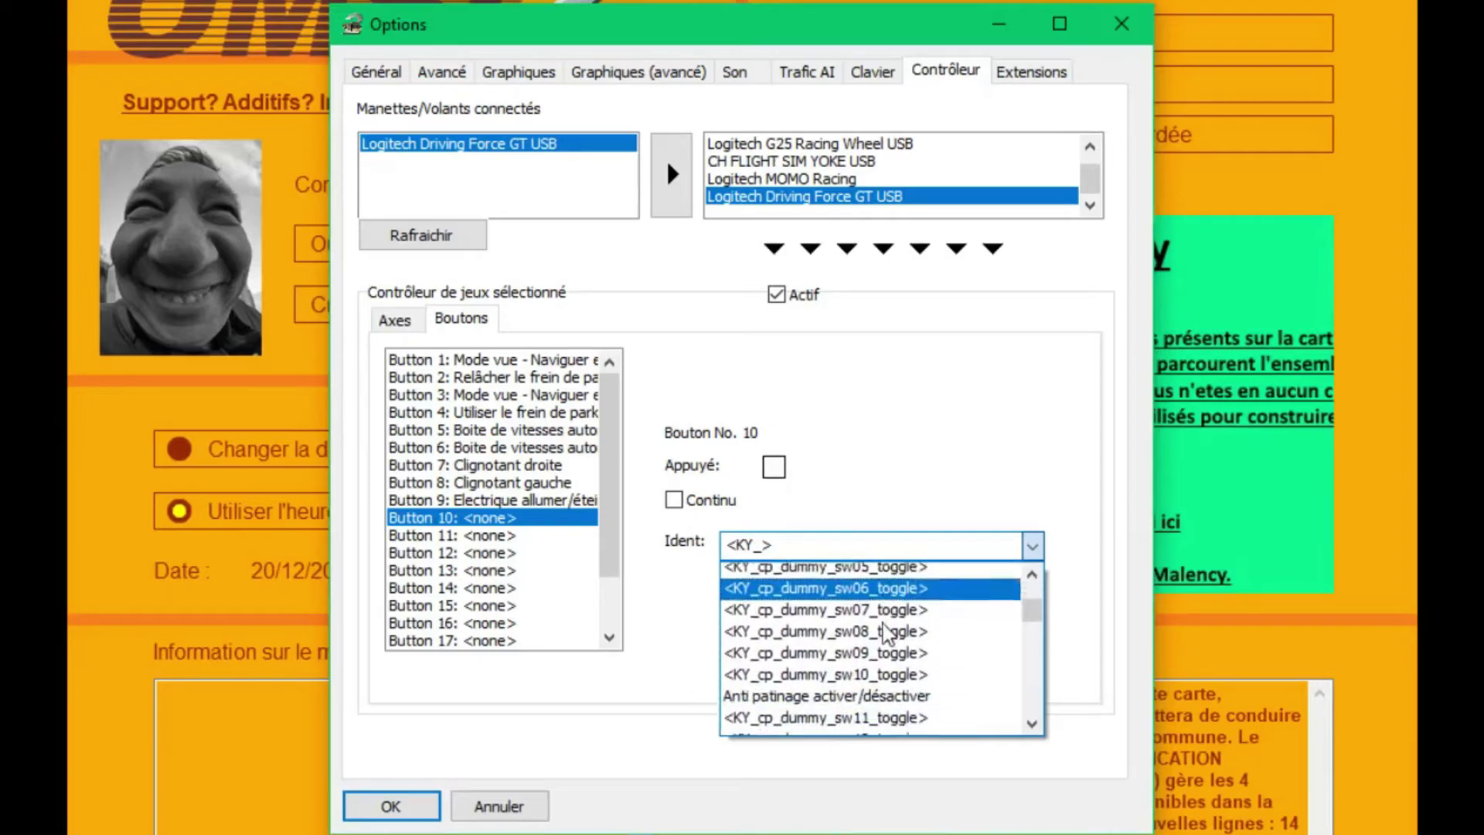
scroll(878, 634, down, 3)
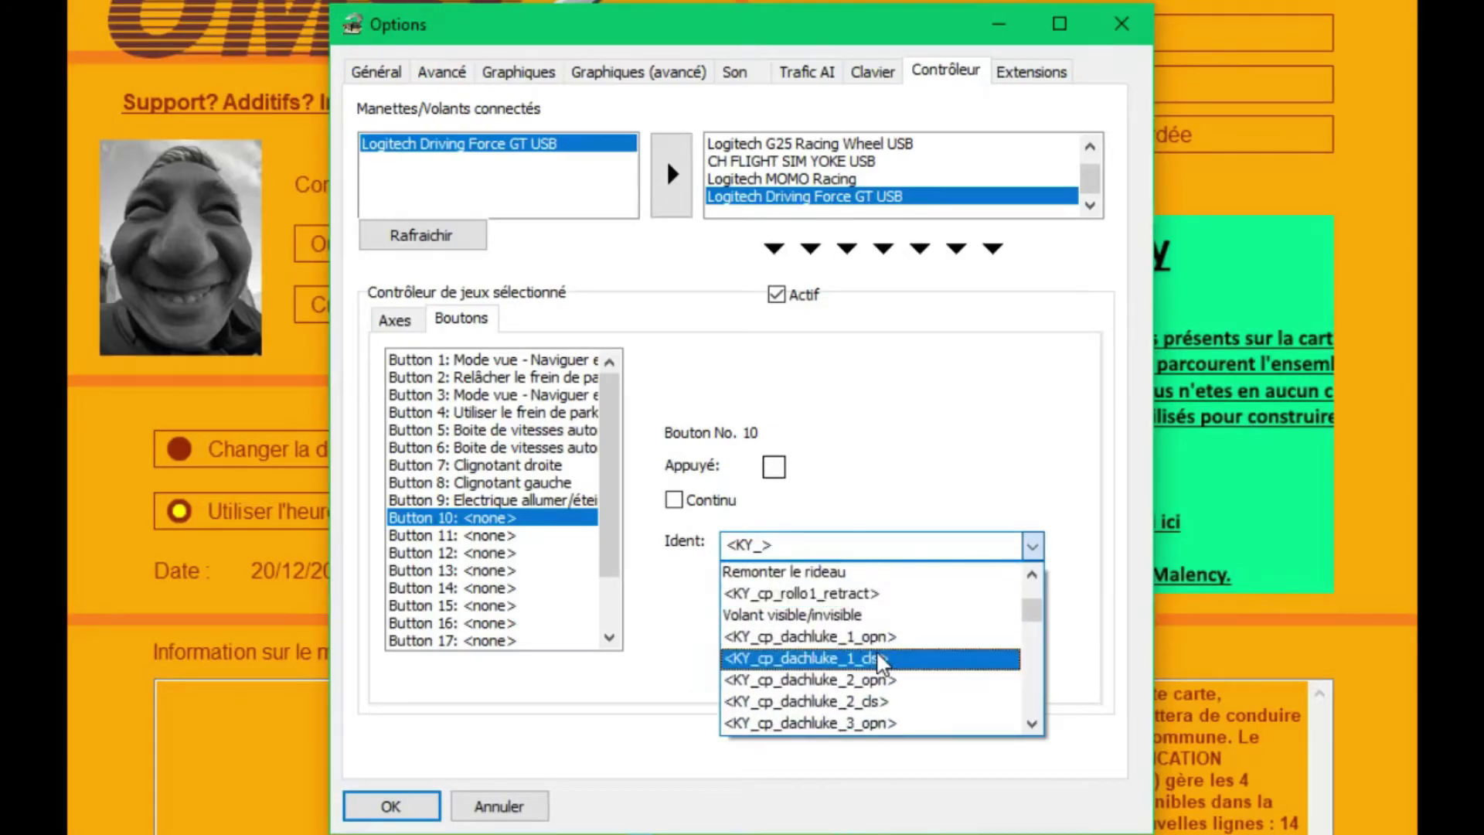
scroll(875, 651, down, 7)
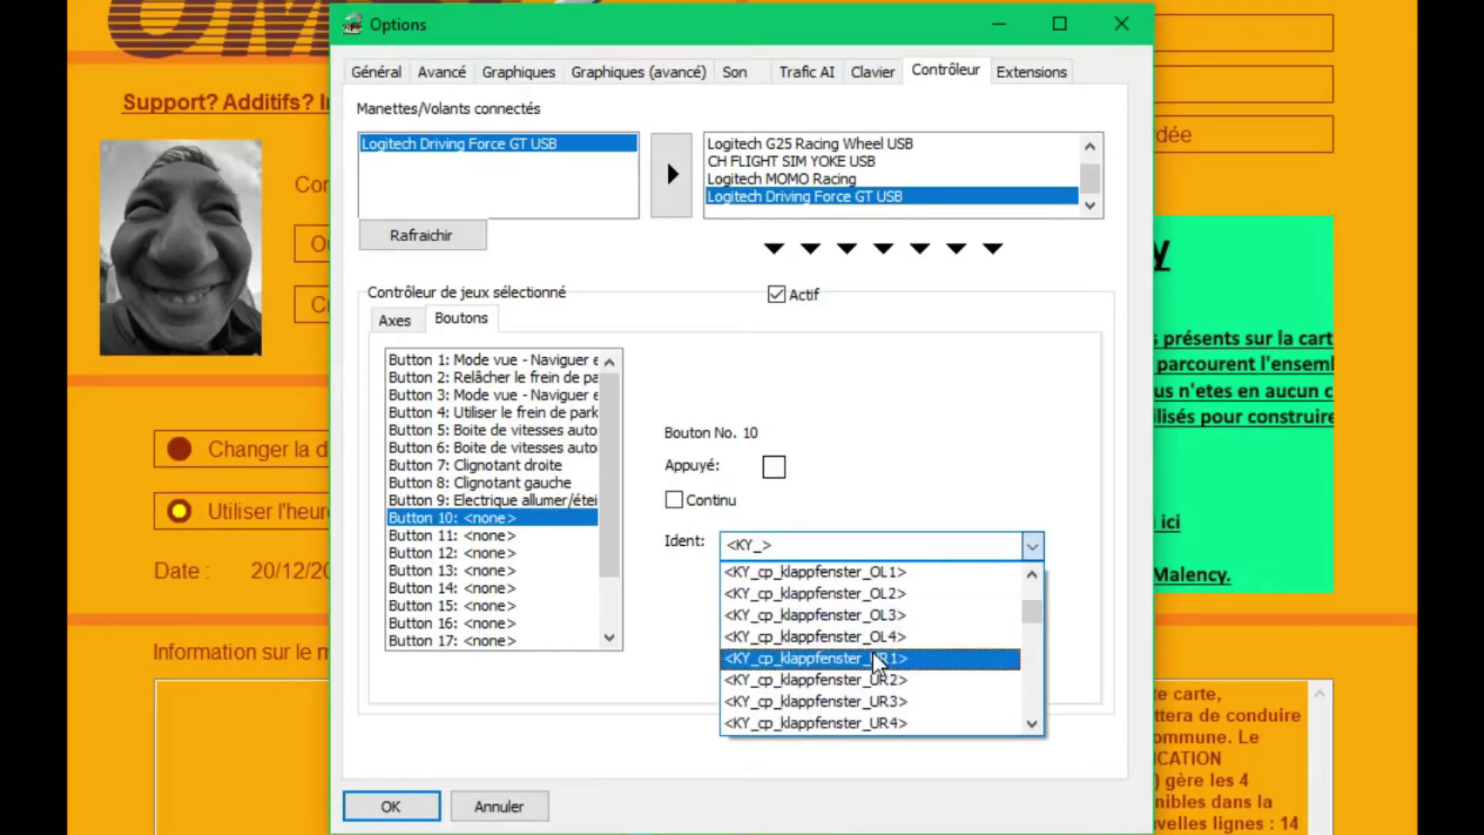
scroll(873, 657, down, 4)
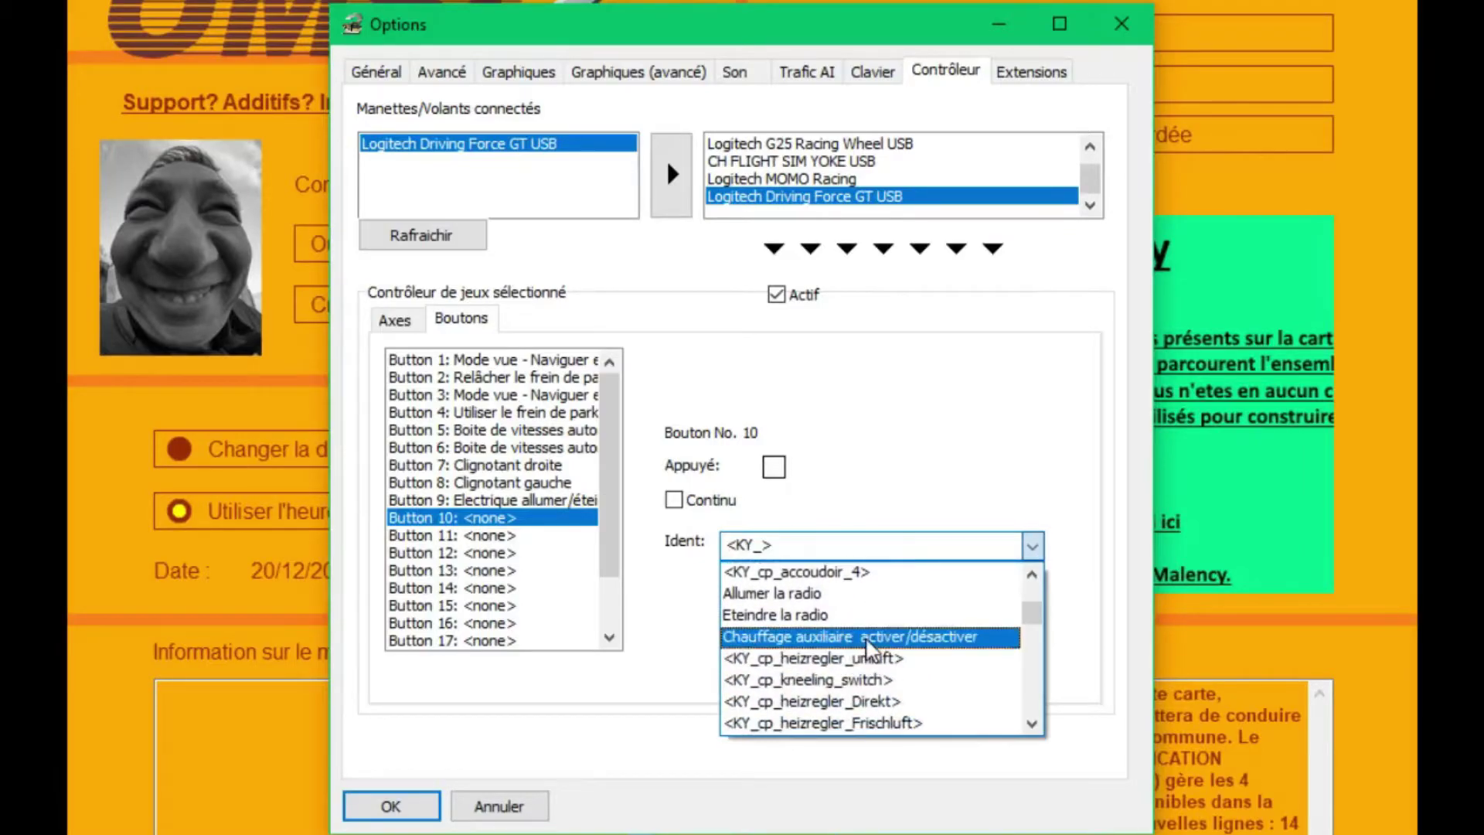
scroll(872, 649, down, 3)
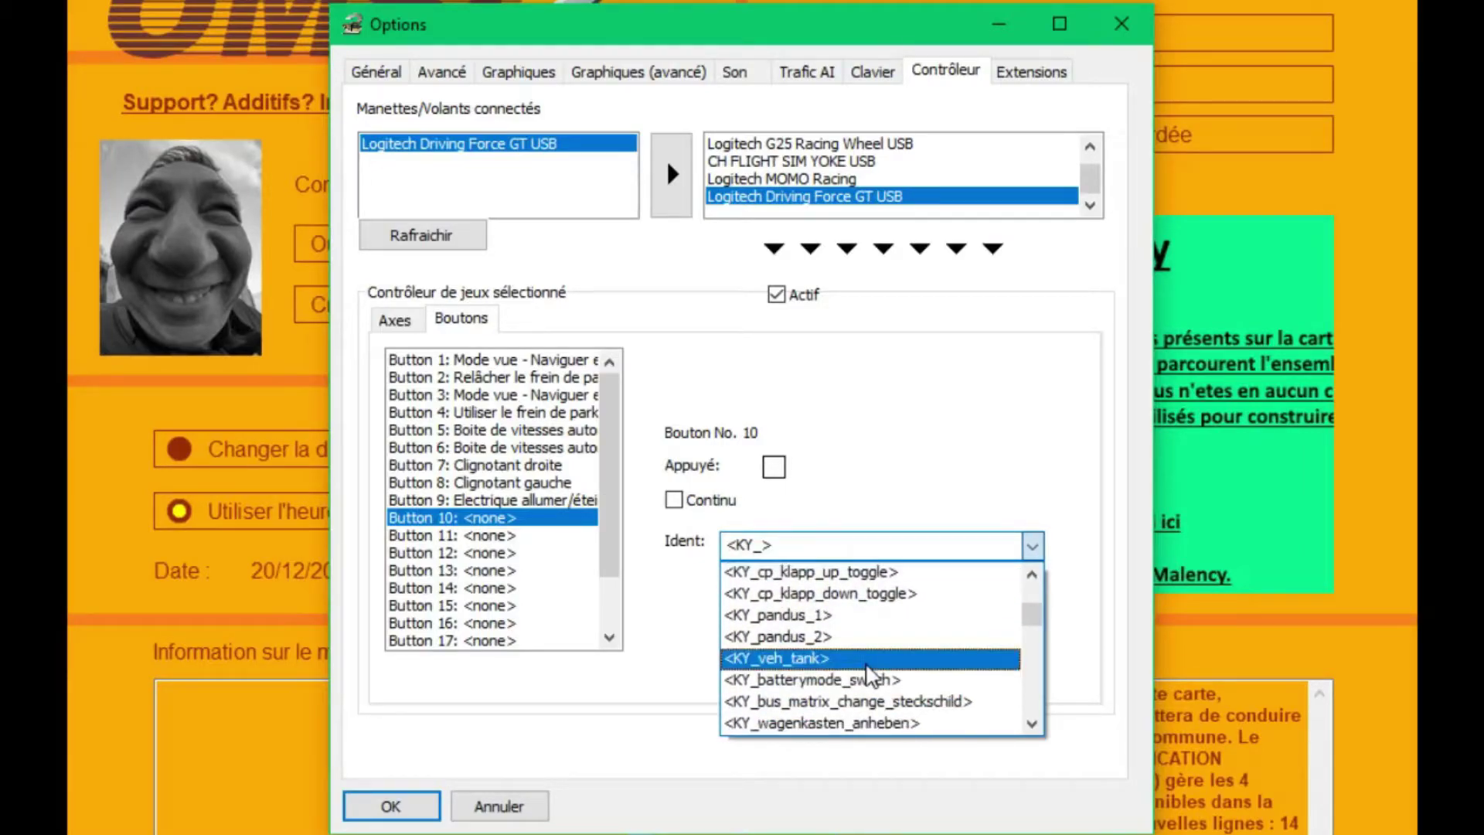
key(m)
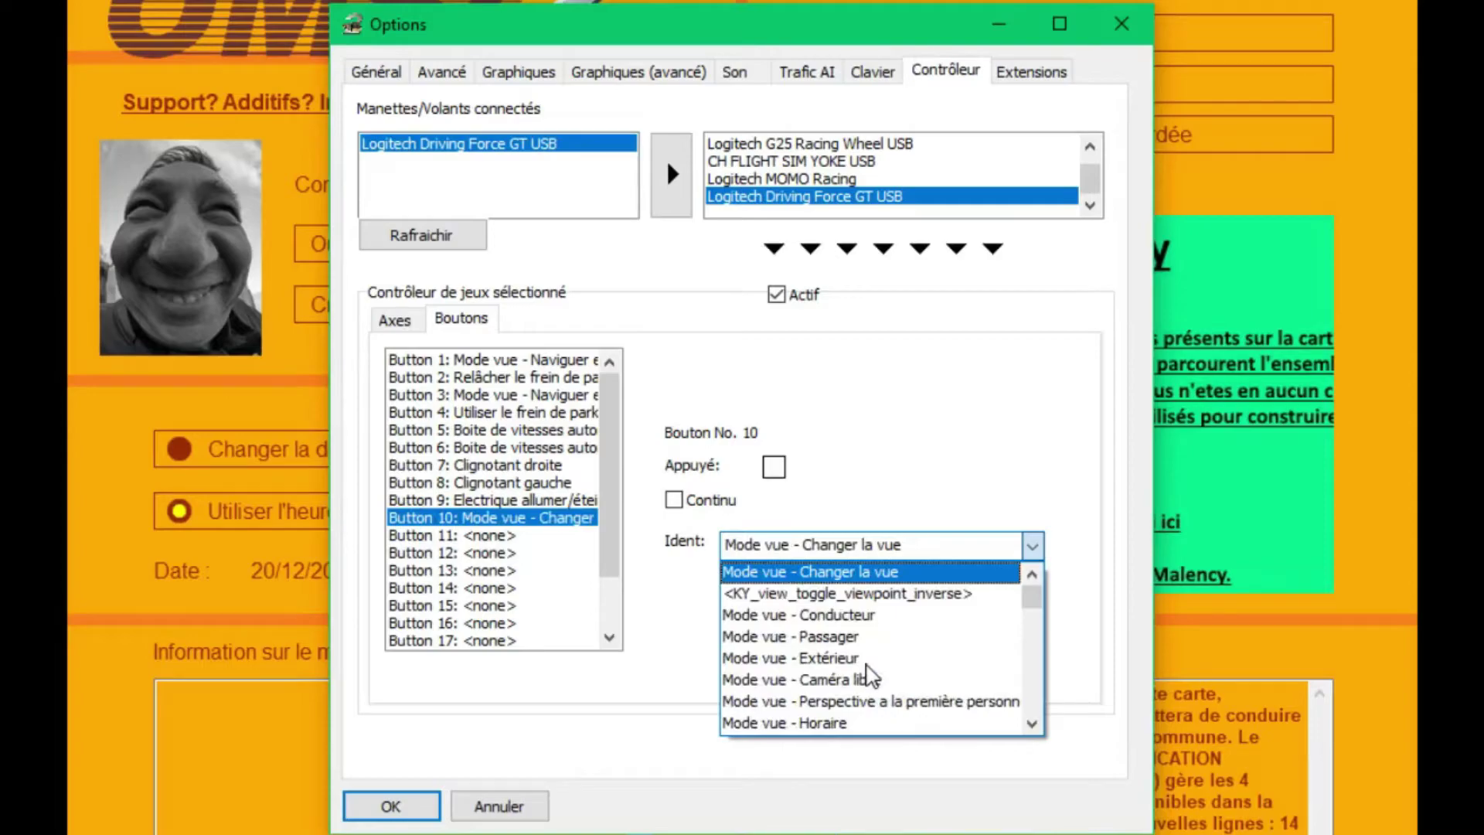
key(o)
key(t)
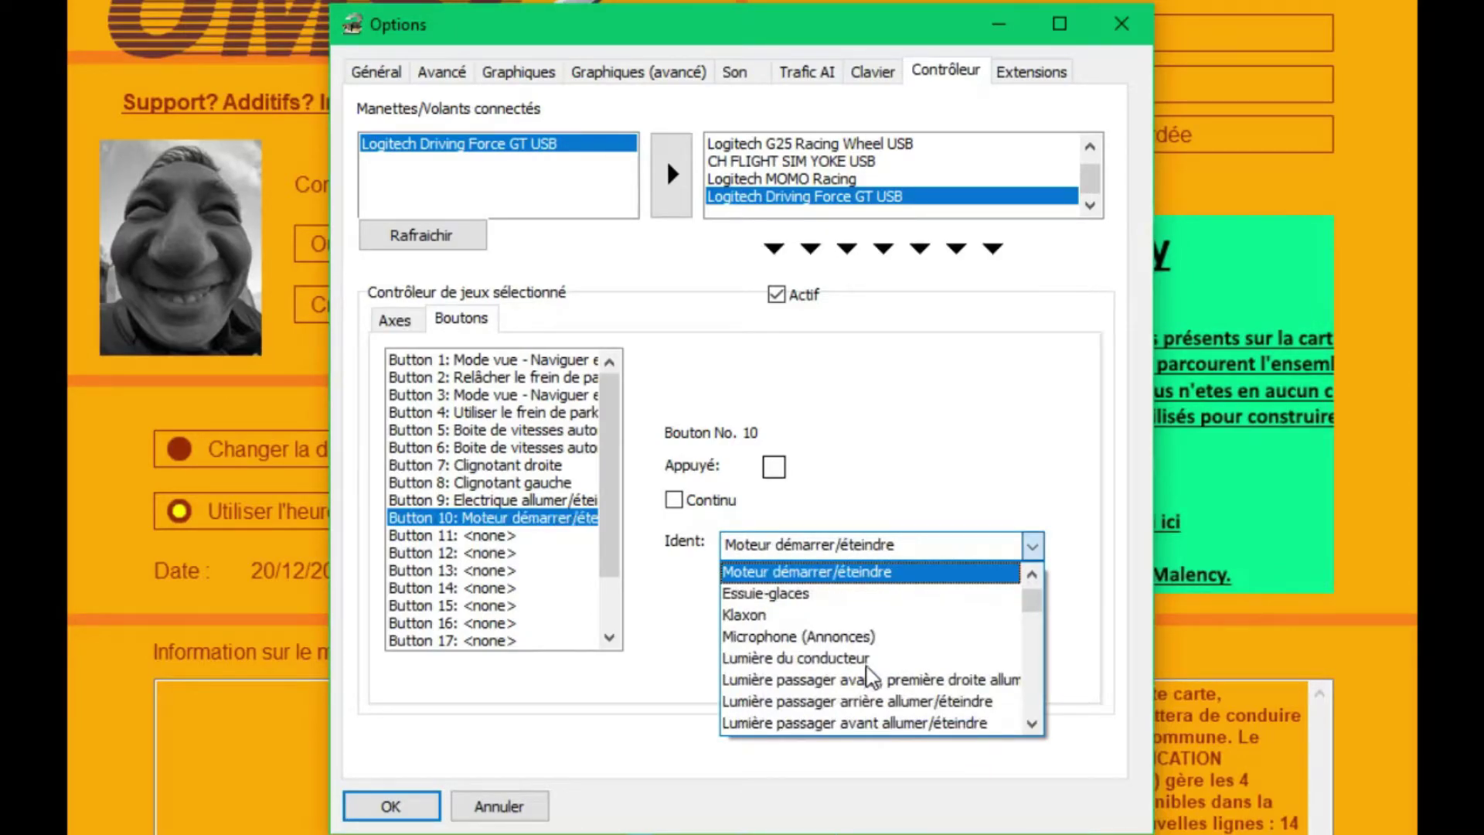
key(Return)
- Look through the wheel's button list up to Button 20 to check the entries that have no function, and return to Button 11
click(479, 536)
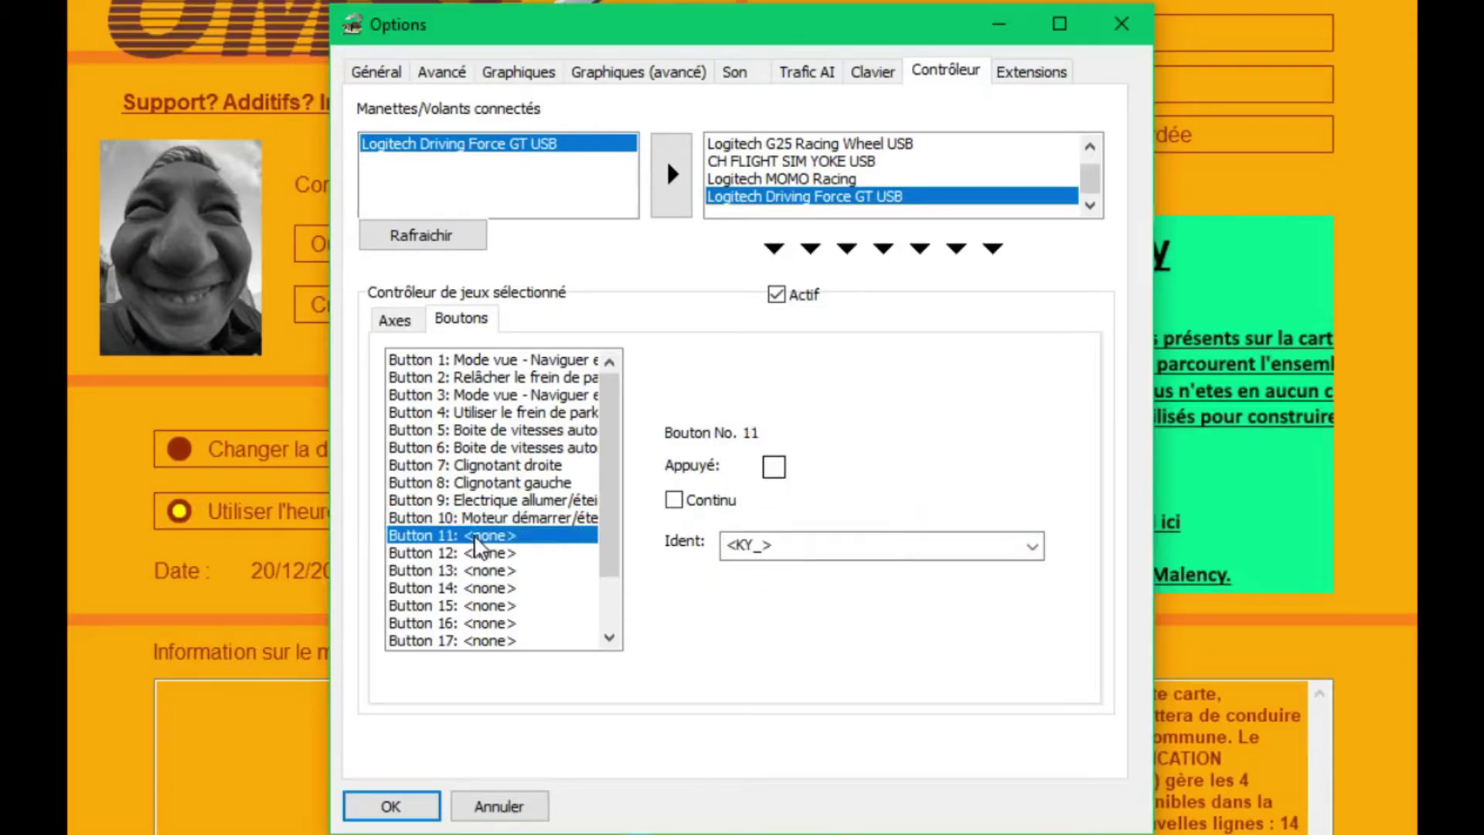
key(End)
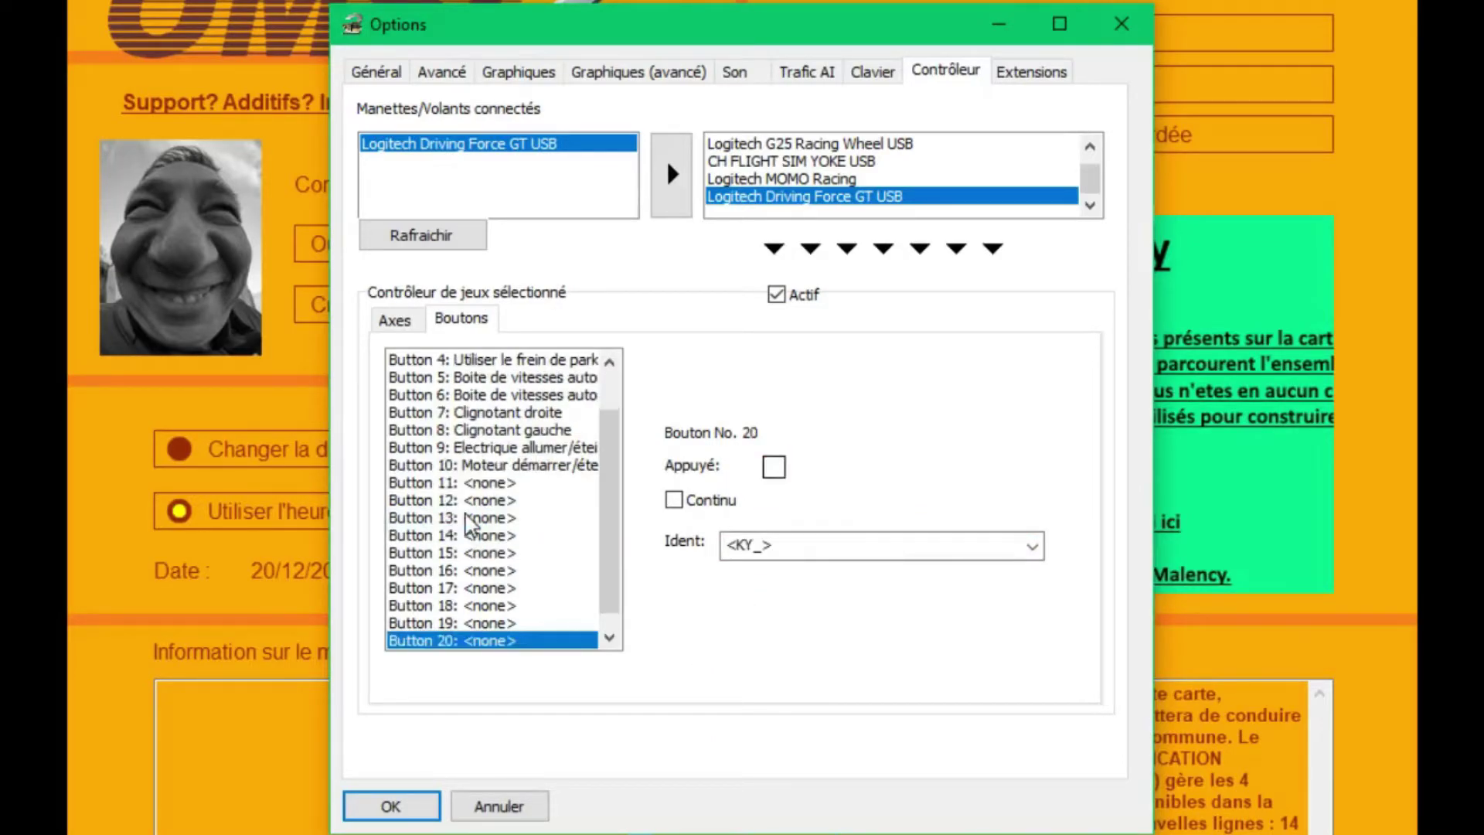
key(Home)
key(Down)
key(Down)
key(Down)
key(Down)
key(Down)
key(Down)
key(Down)
key(Down)
key(Down)
key(Down)
key(Down)
key(Down)
key(Down)
key(Down)
key(Down)
key(Down)
key(Down)
key(Down)
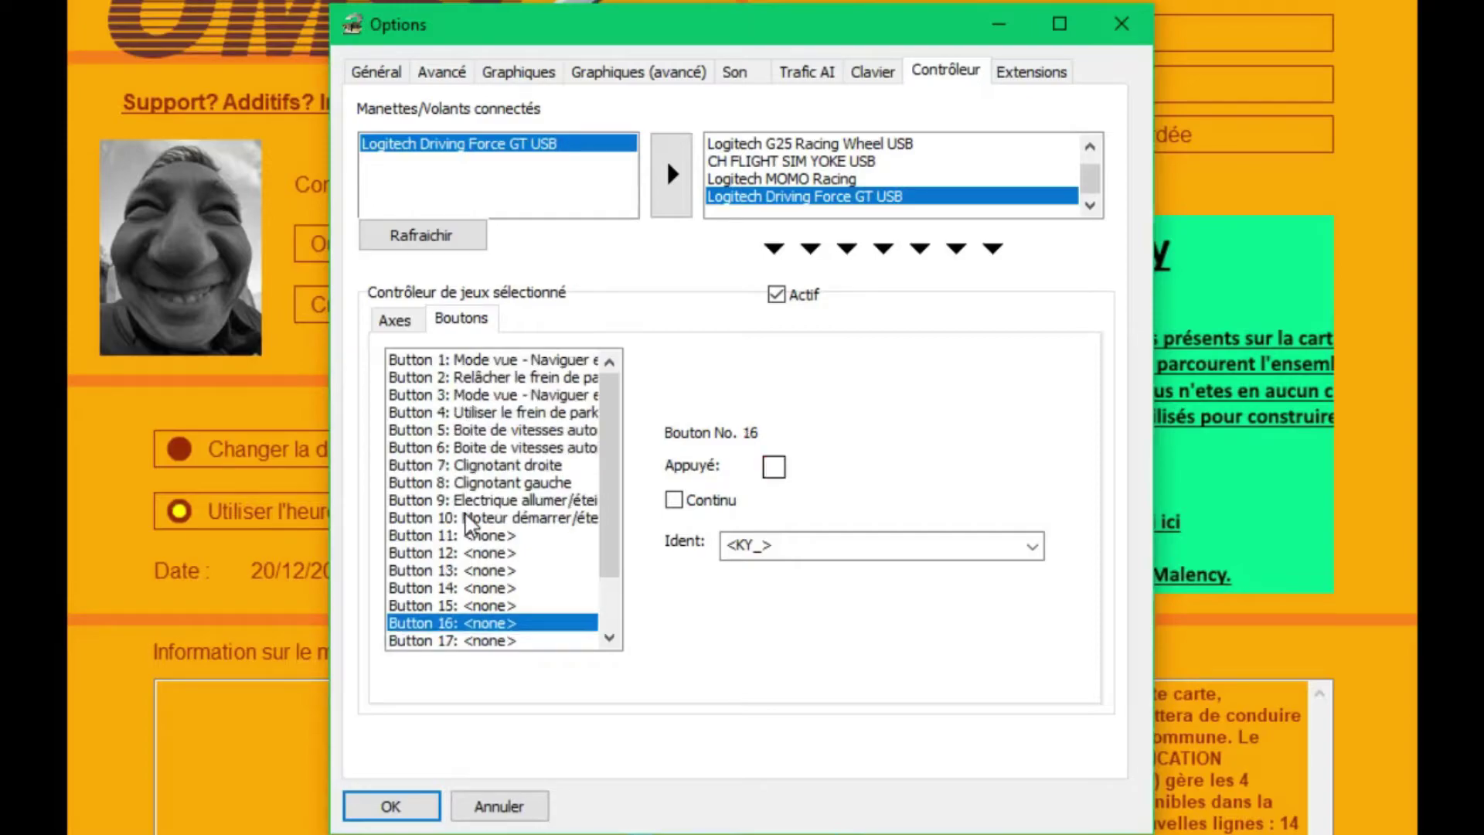
key(Up)
key(Up)
key(Up)
key(Up)
key(Up)
key(Up)
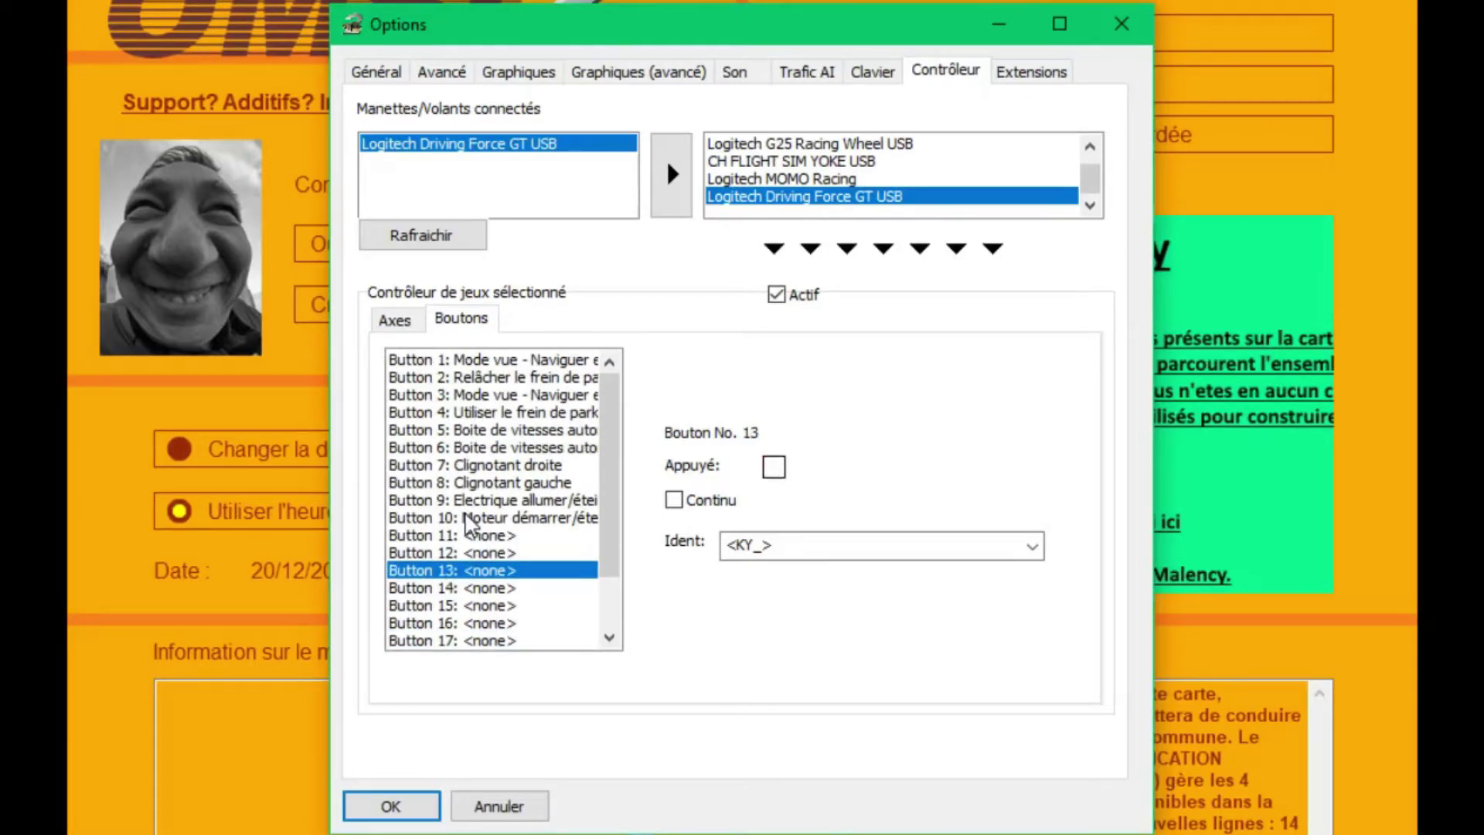
key(Down)
key(Down)
key(Down)
key(Down)
key(Down)
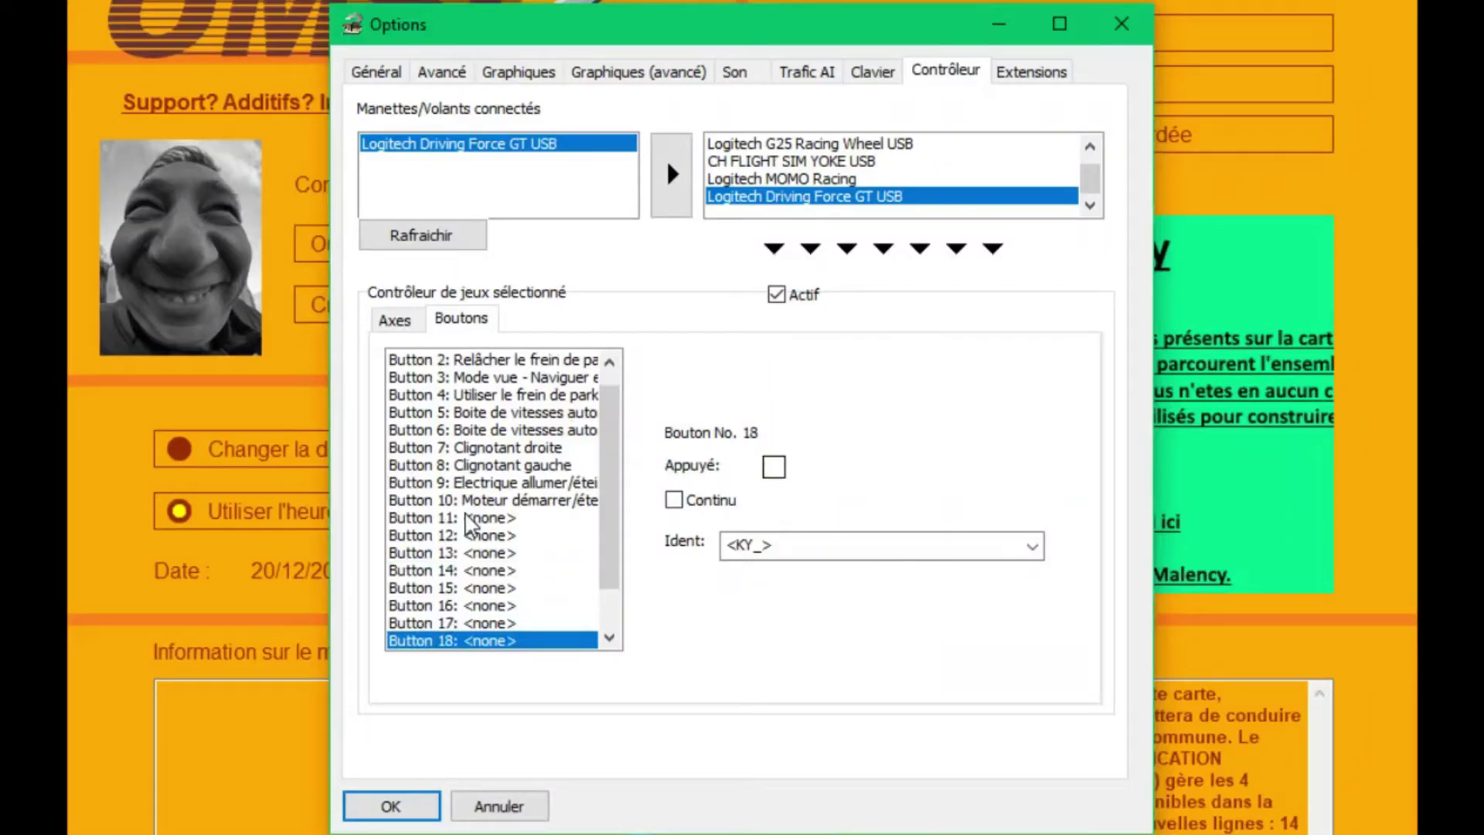
key(Up)
key(Up)
key(Up)
key(Up)
key(Up)
key(Up)
key(Up)
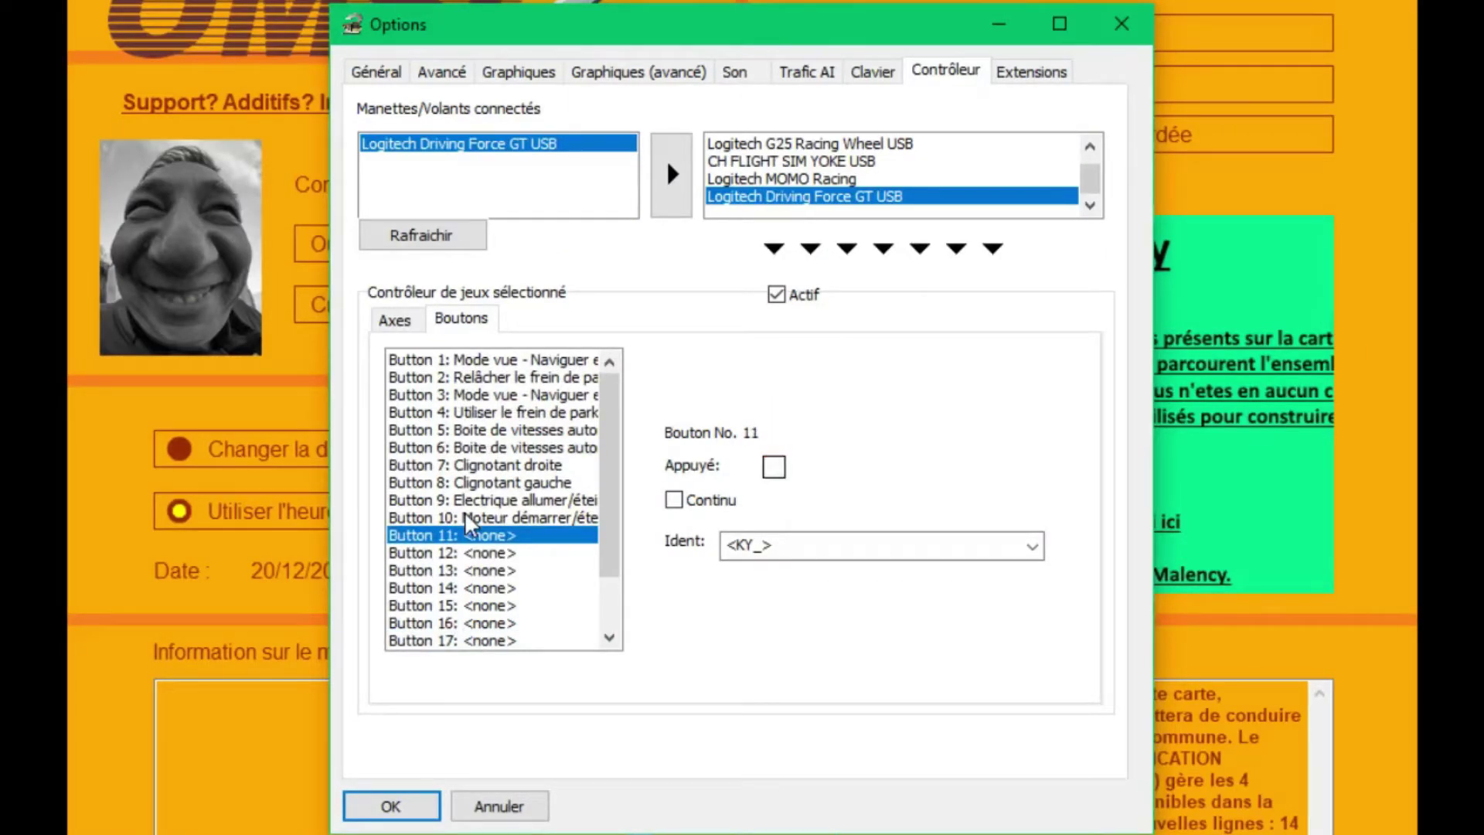
click(799, 544)
scroll(850, 611, up, 5)
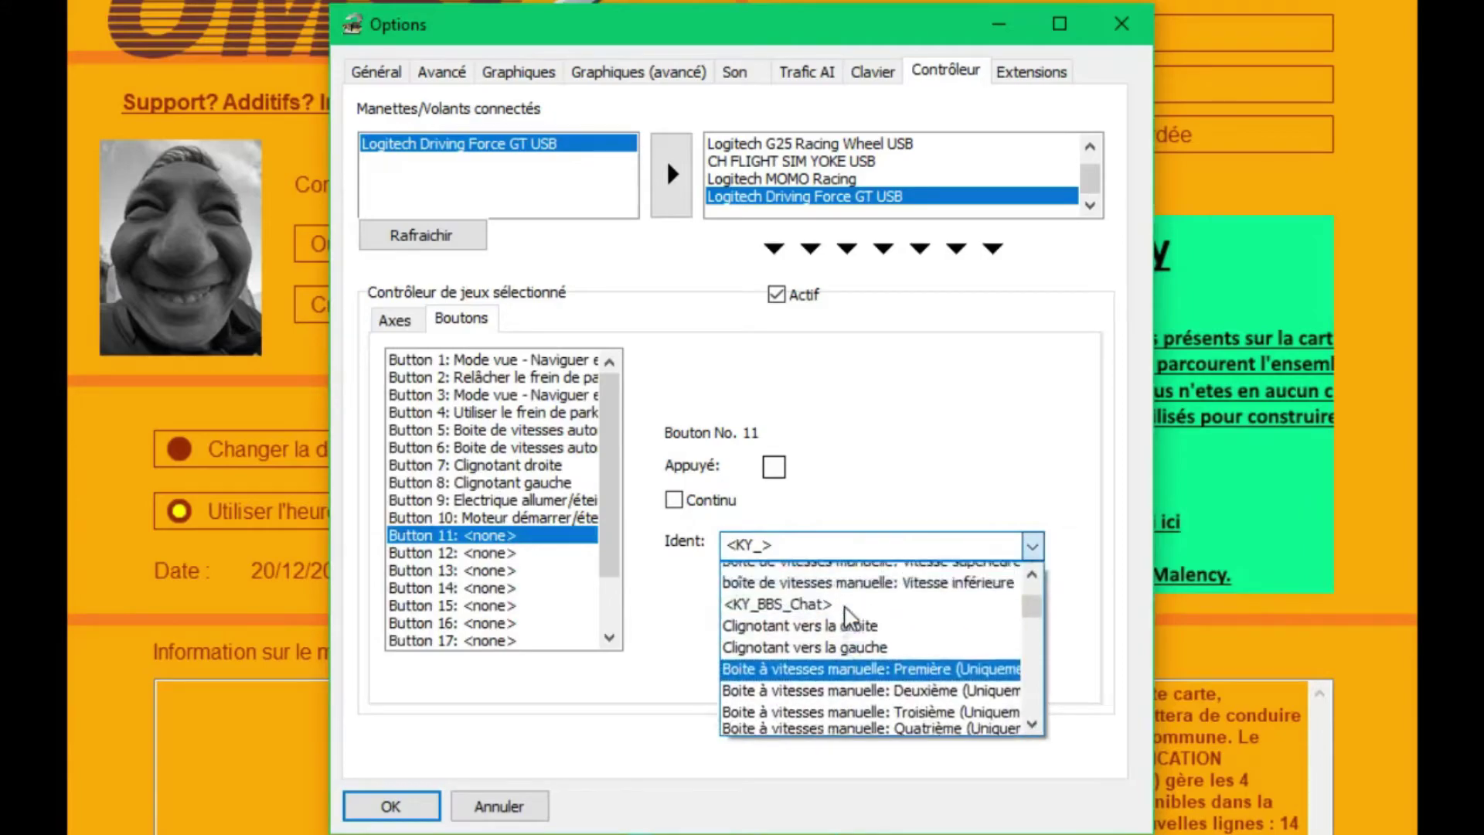
scroll(850, 613, up, 8)
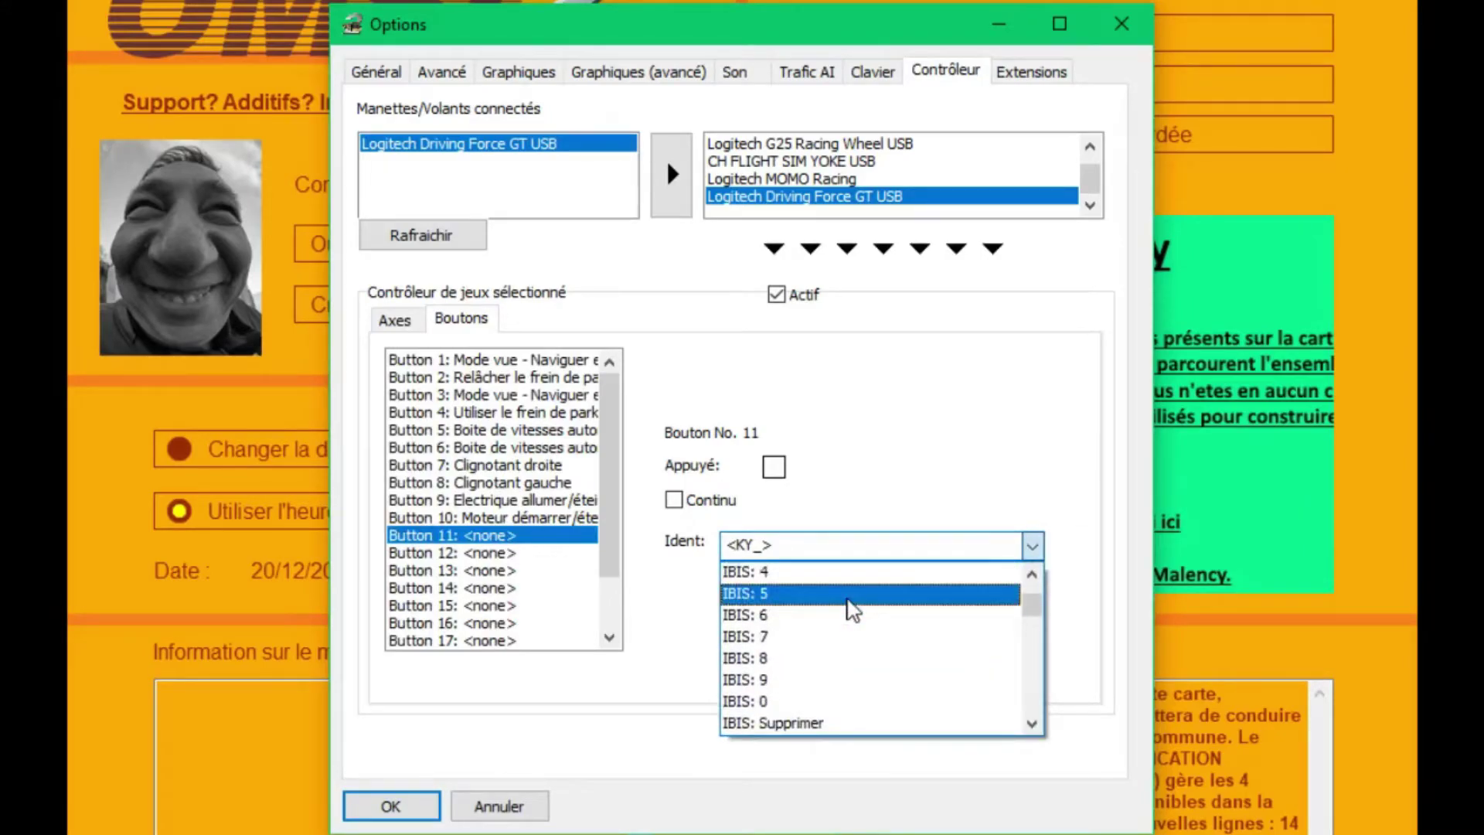
scroll(850, 611, up, 5)
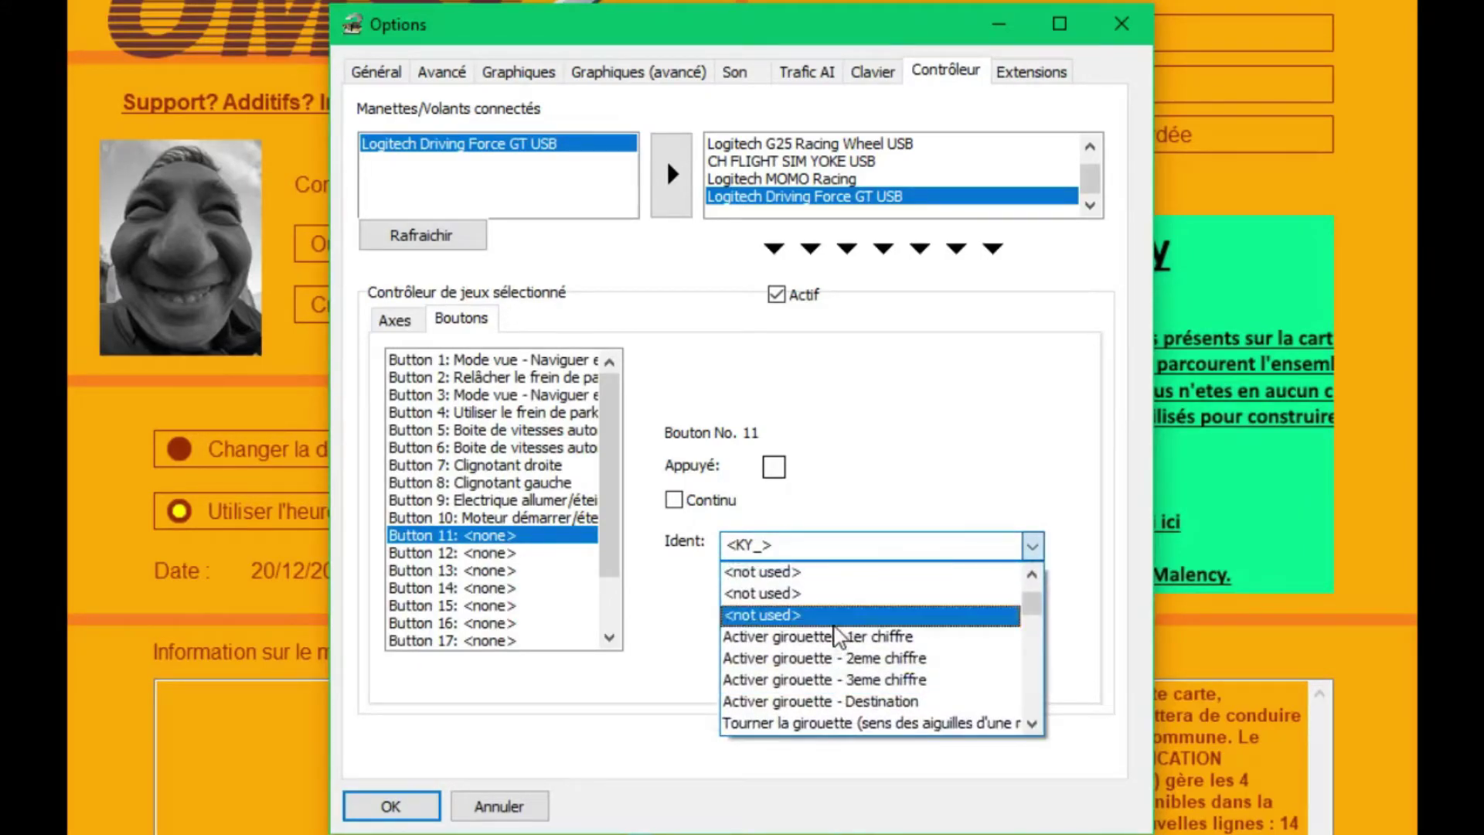
scroll(833, 636, up, 2)
scroll(827, 657, down, 3)
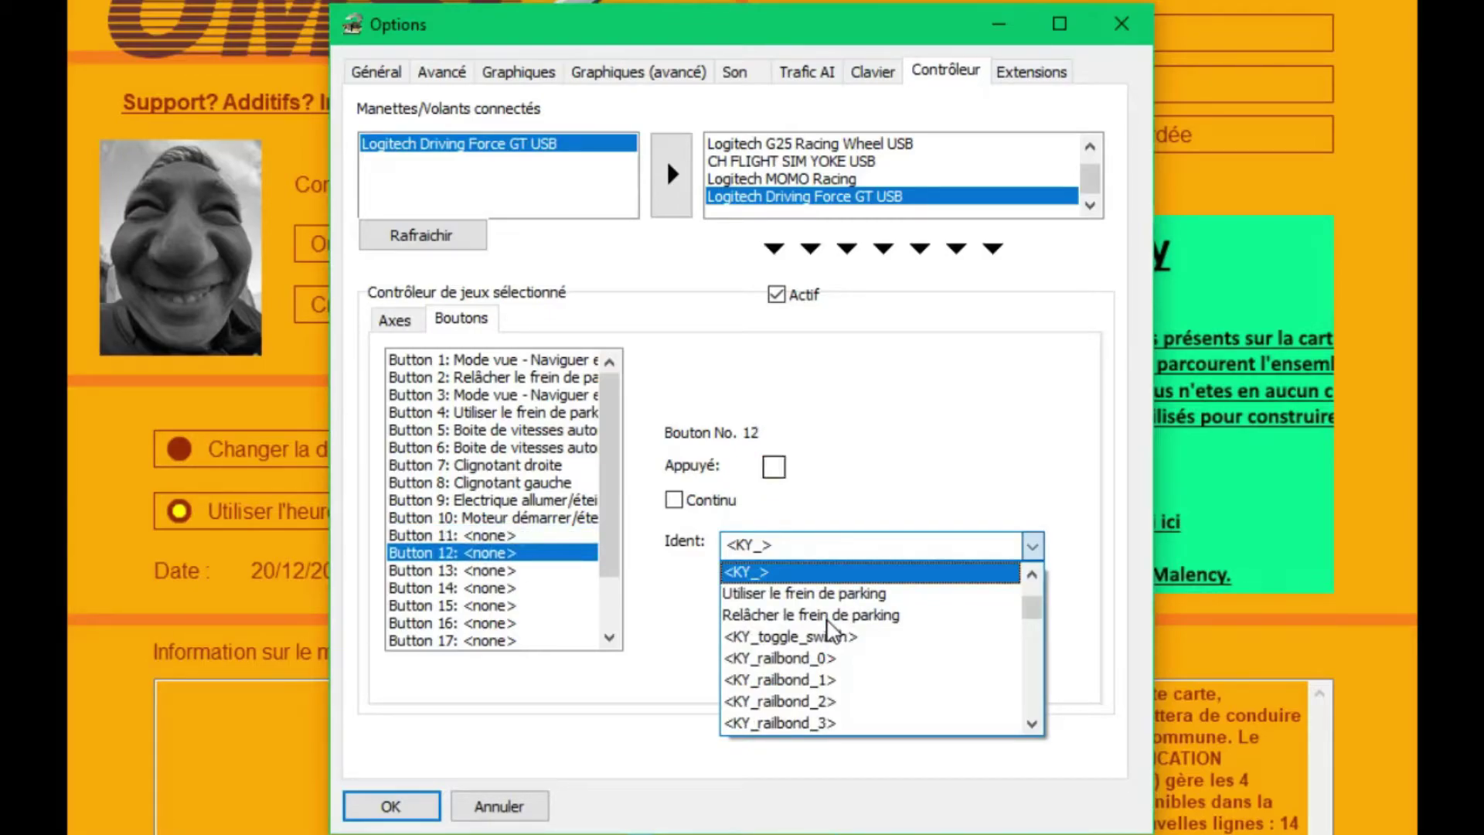
- Assign Button 12 to the "Porte avant, 1ère partie ouvrir/fermer" function
scroll(827, 619, up, 1)
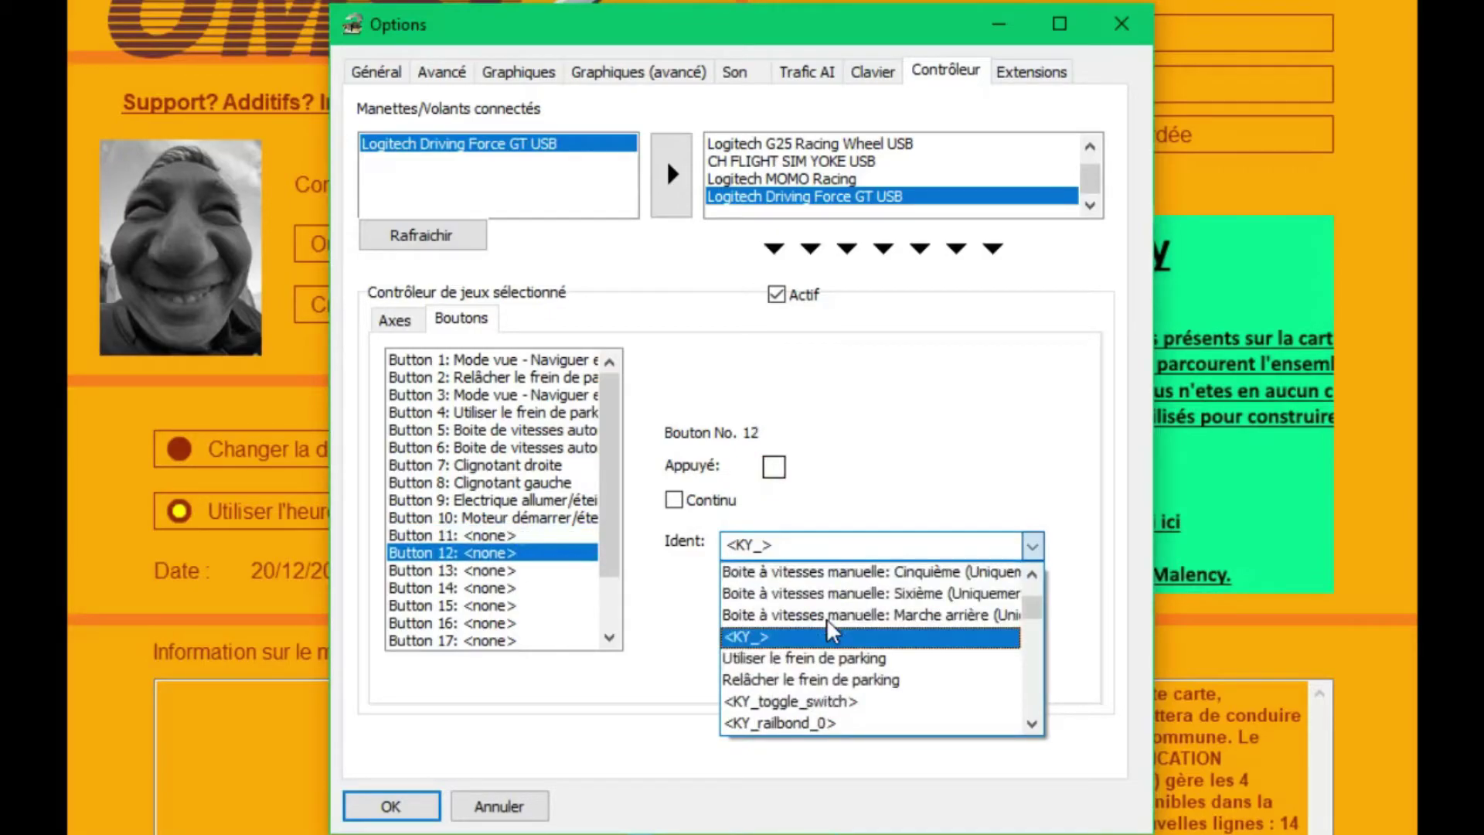
scroll(800, 645, up, 1)
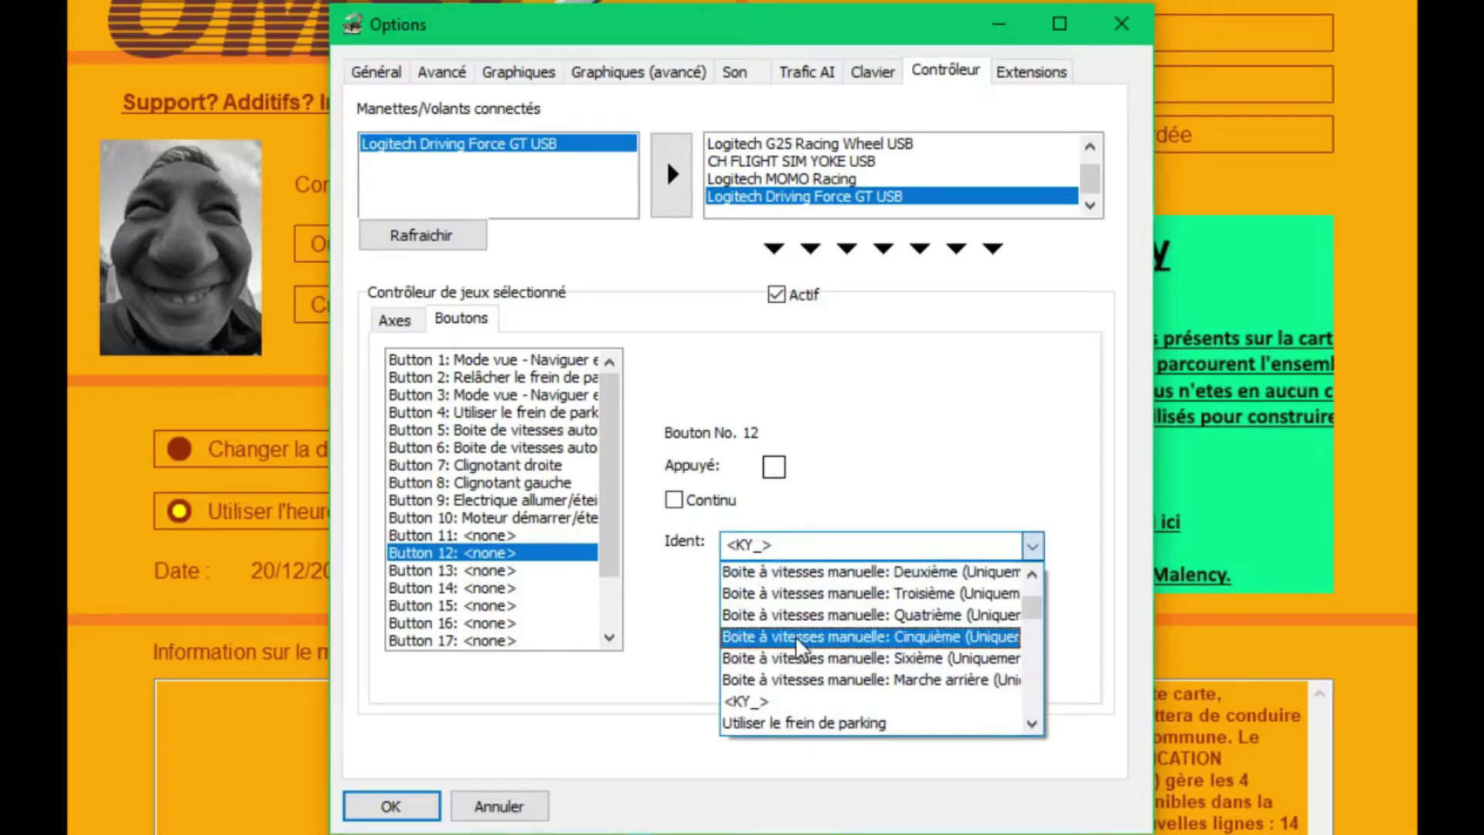
scroll(800, 646, down, 10)
scroll(833, 671, up, 5)
scroll(823, 640, up, 8)
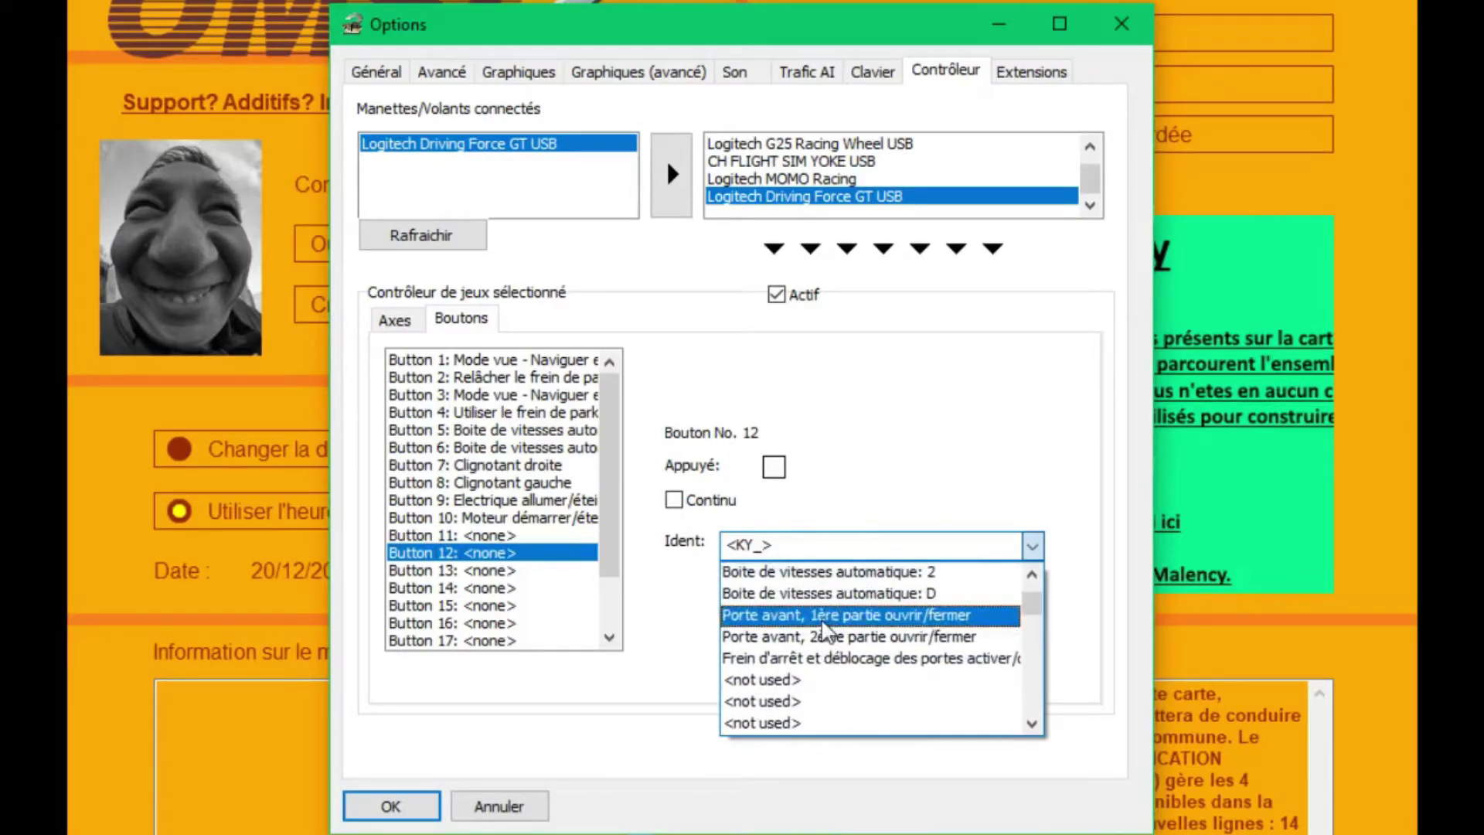
click(822, 623)
- Return to Button 11 and set its function to "Porte avant, 2ème partie ouvrir/fermer"
click(586, 535)
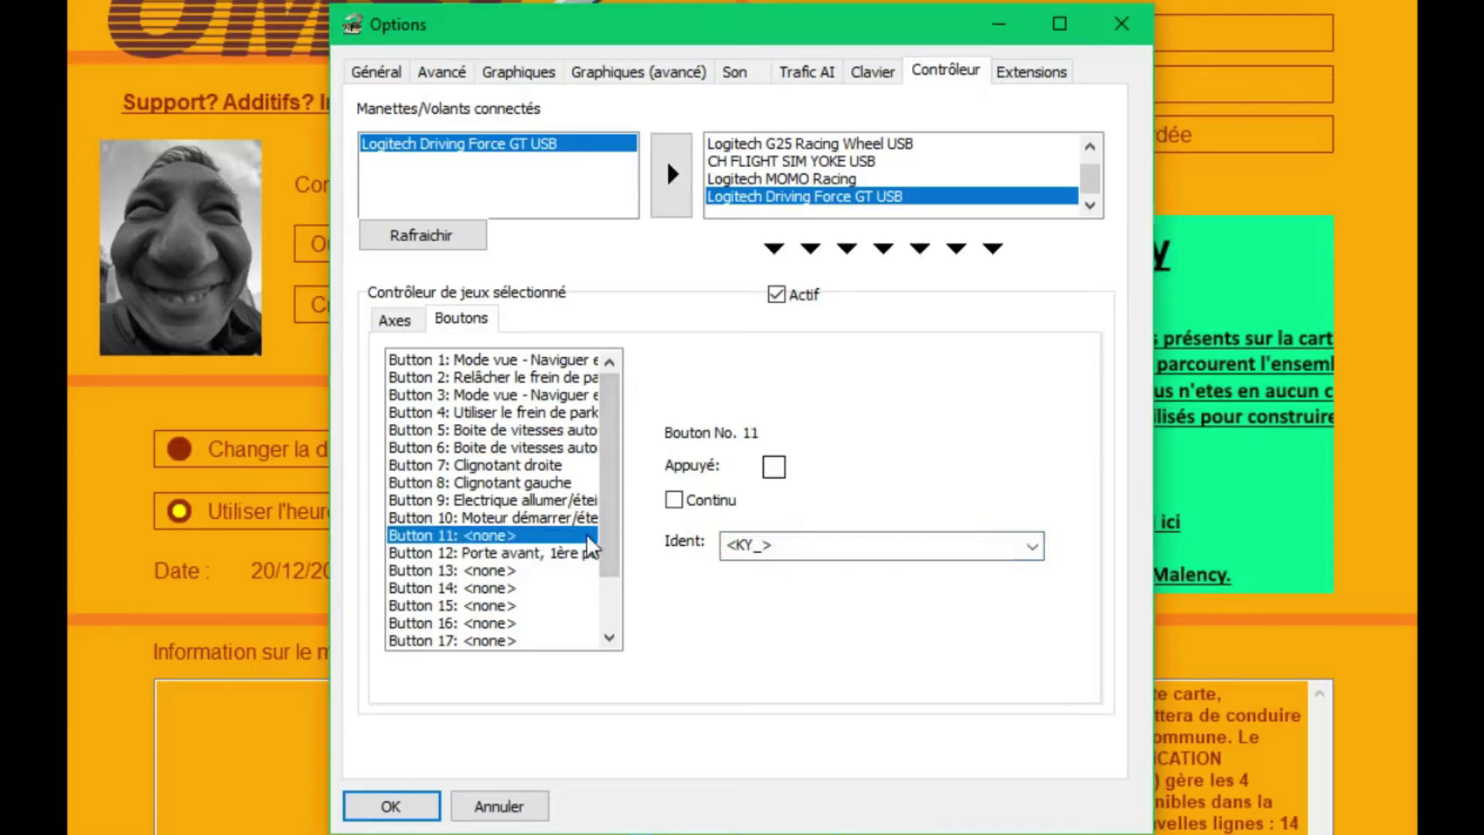
click(740, 550)
scroll(773, 627, down, 10)
scroll(831, 627, up, 9)
scroll(828, 625, up, 2)
scroll(828, 621, down, 5)
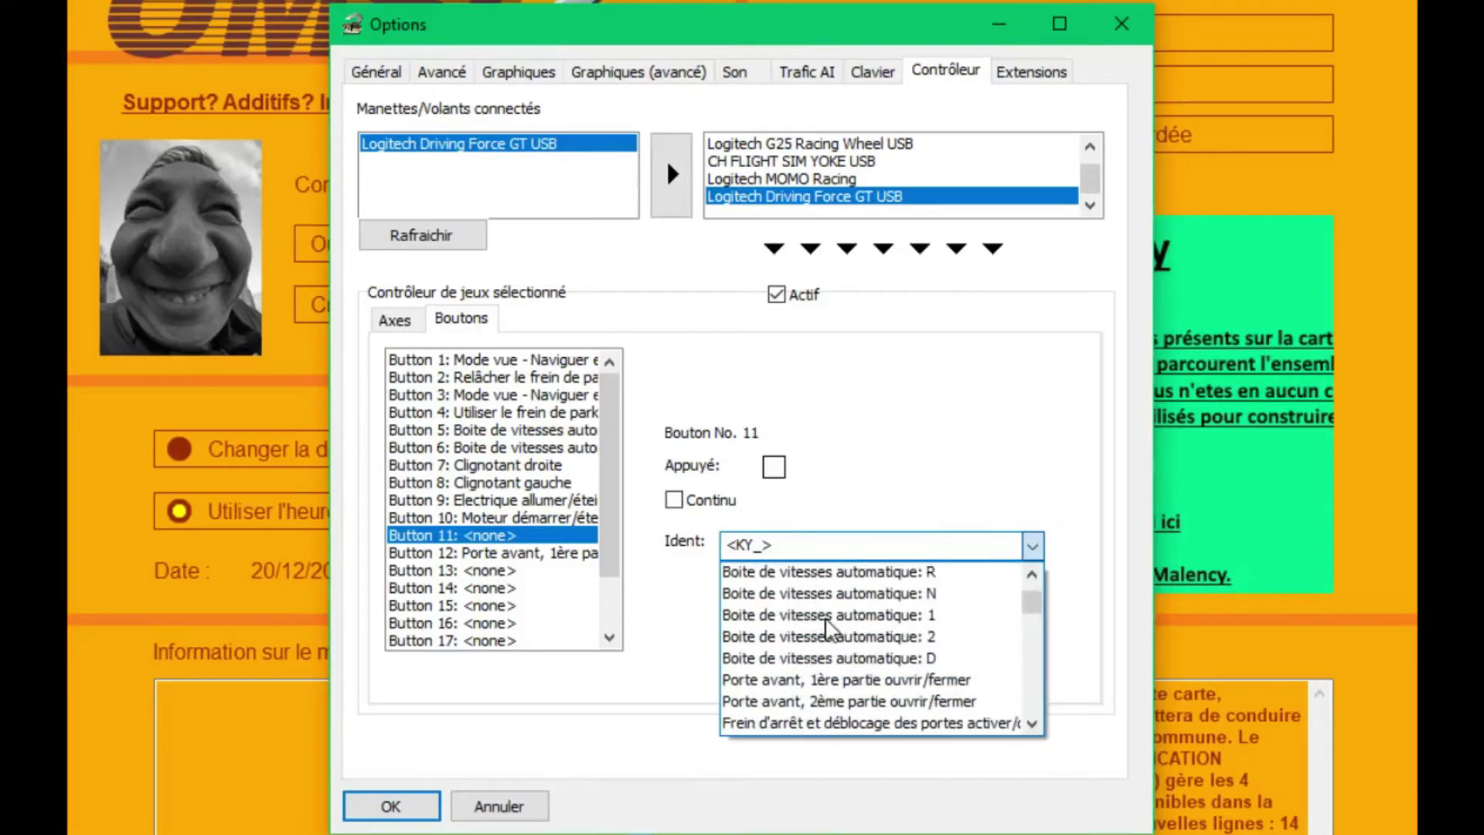
click(810, 694)
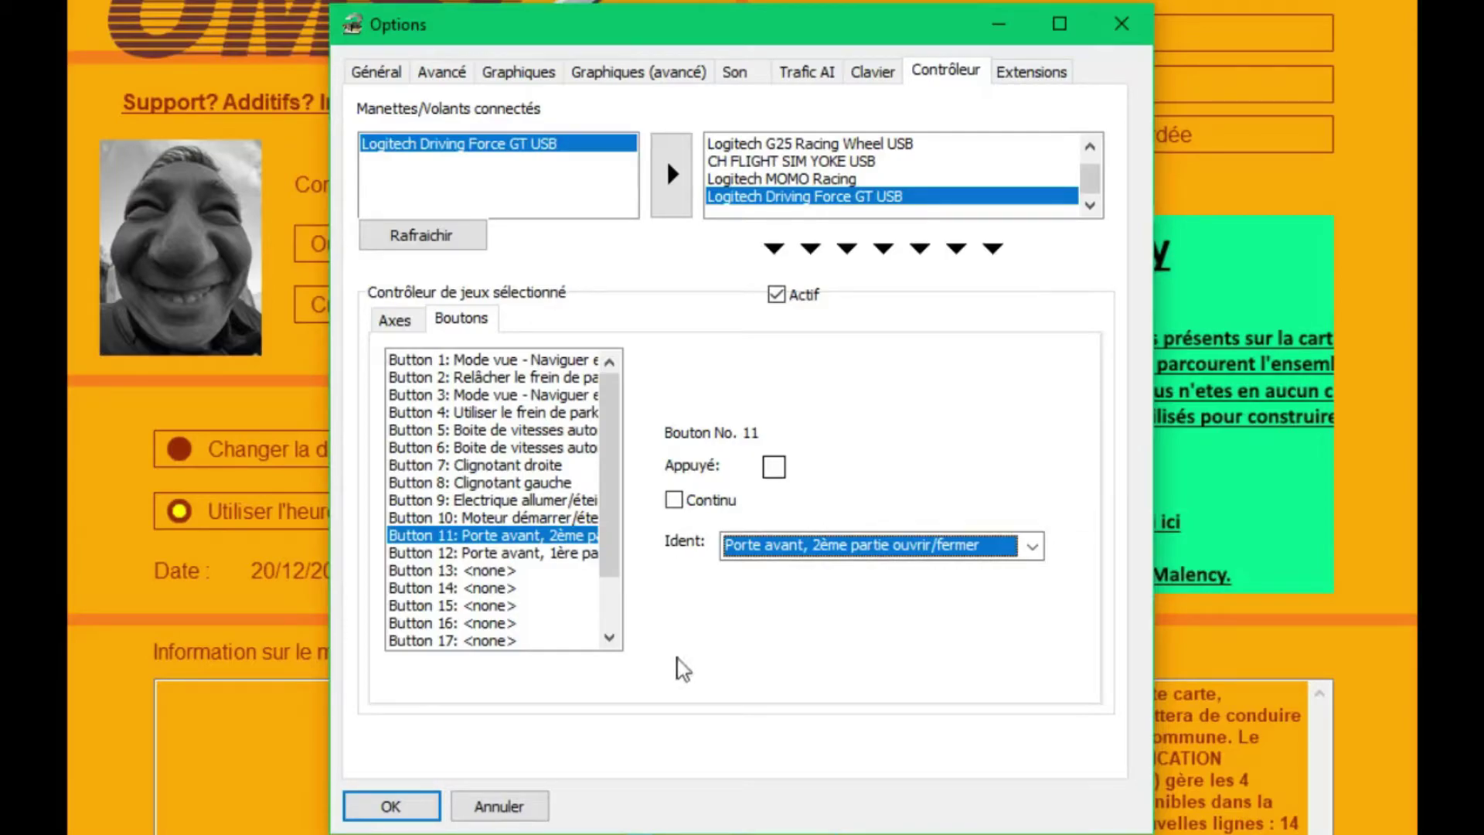
- Set Button 13's function to "boîte de vitesses manuelle: Vitesse supérieure"
click(783, 544)
scroll(792, 691, down, 5)
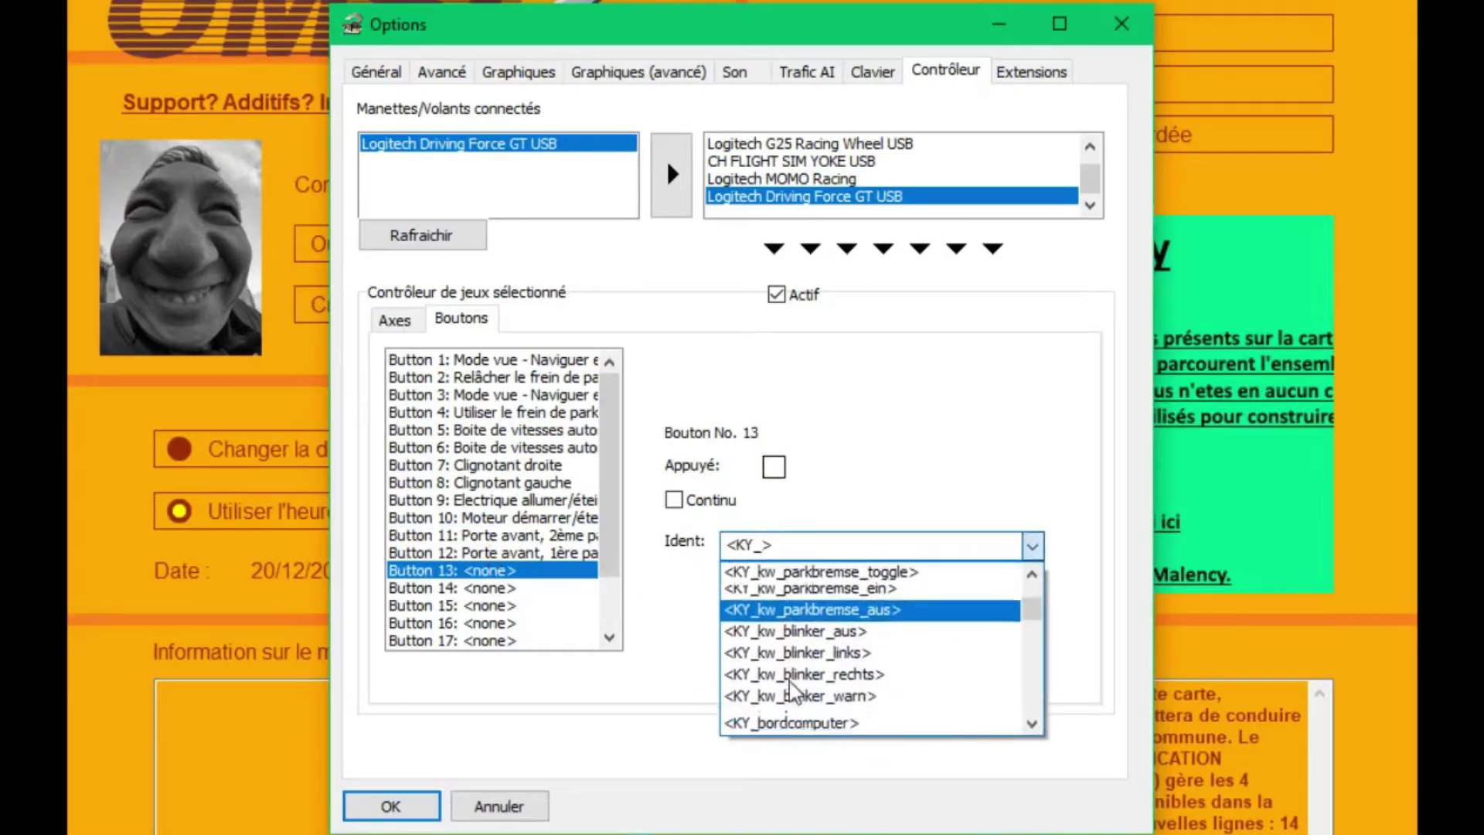
scroll(851, 653, up, 5)
scroll(854, 632, up, 1)
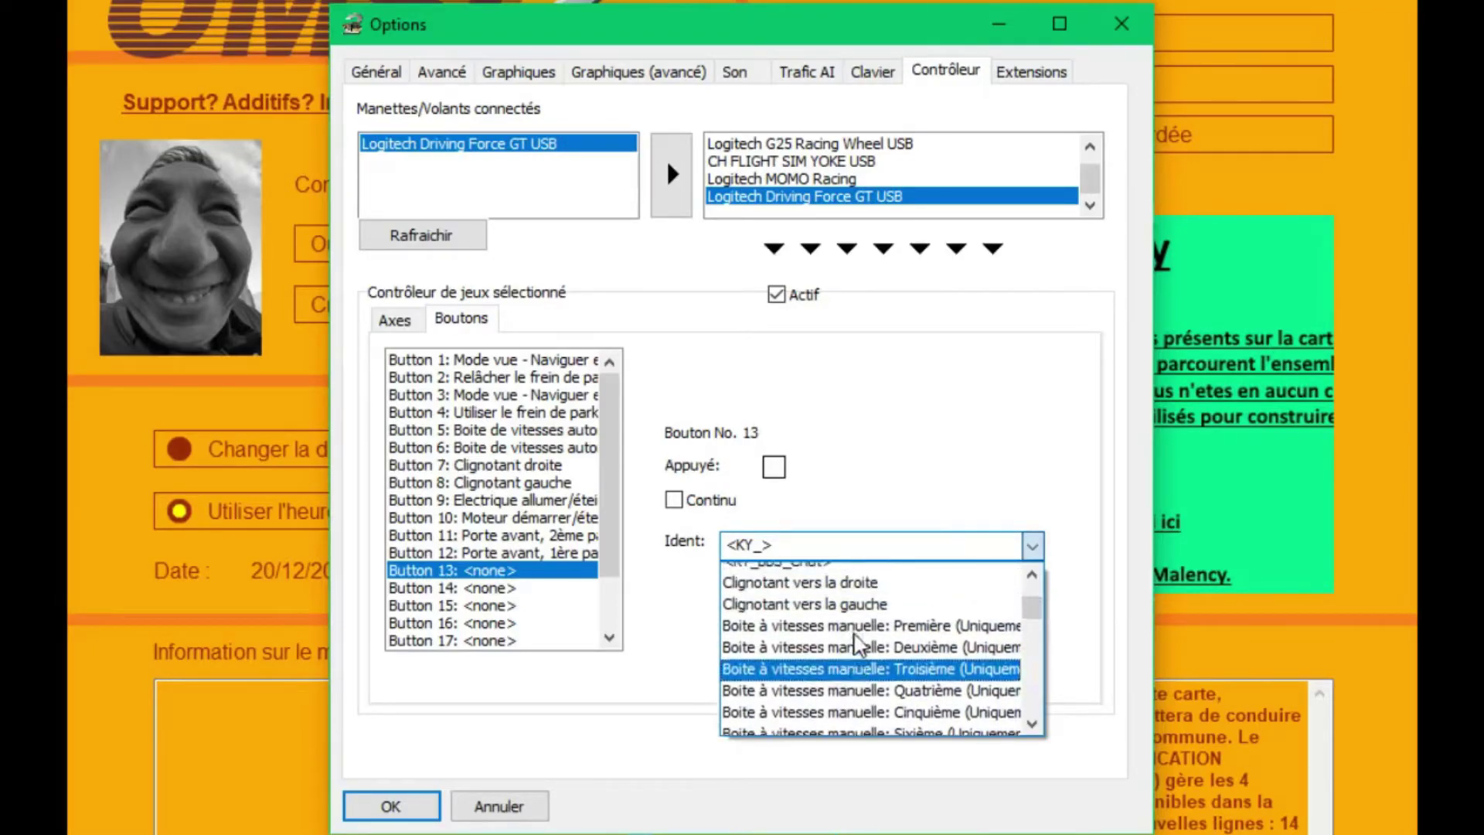
scroll(858, 638, down, 2)
scroll(862, 643, up, 1)
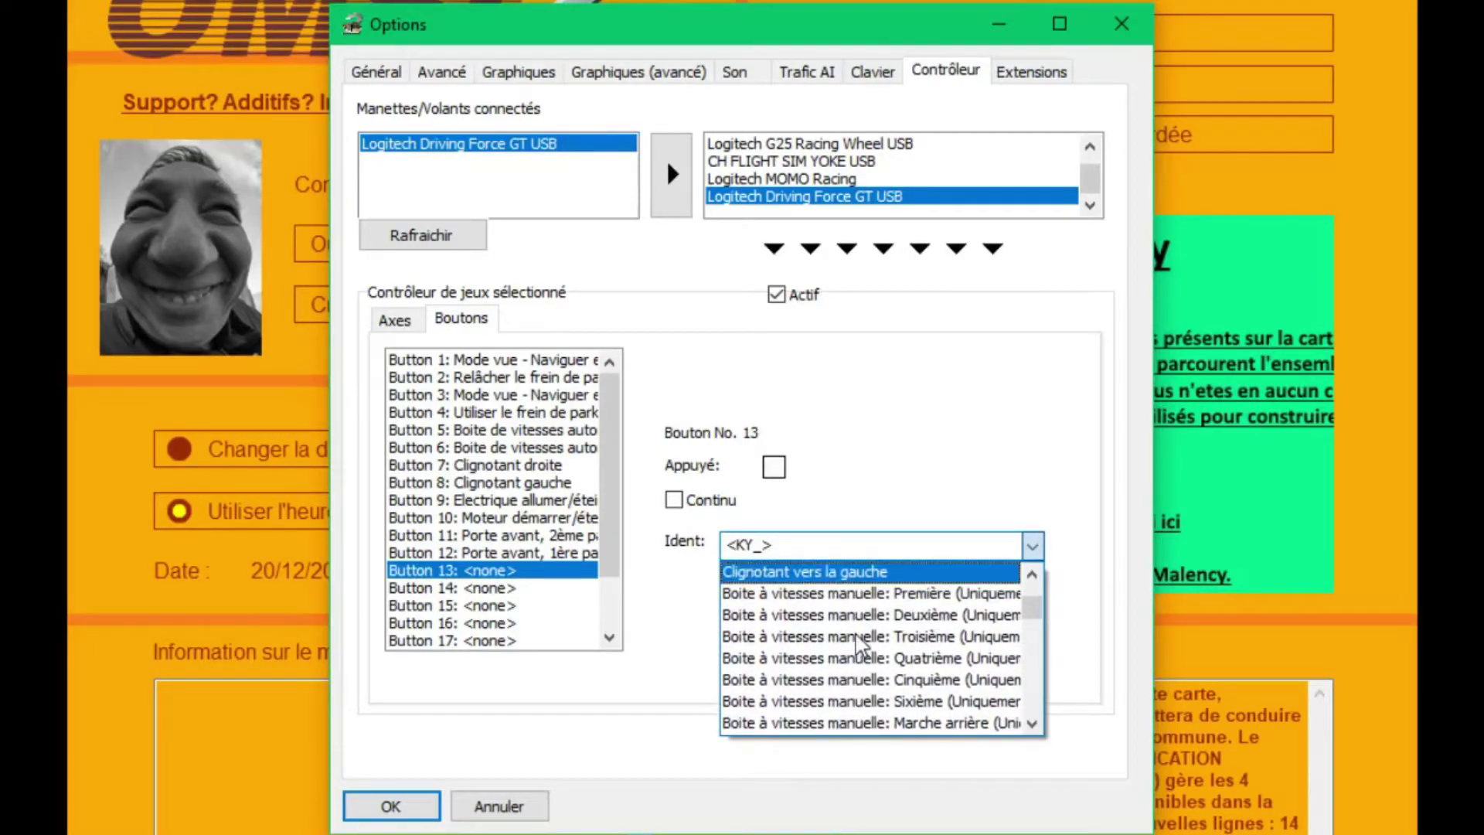
scroll(859, 641, down, 1)
scroll(926, 666, up, 4)
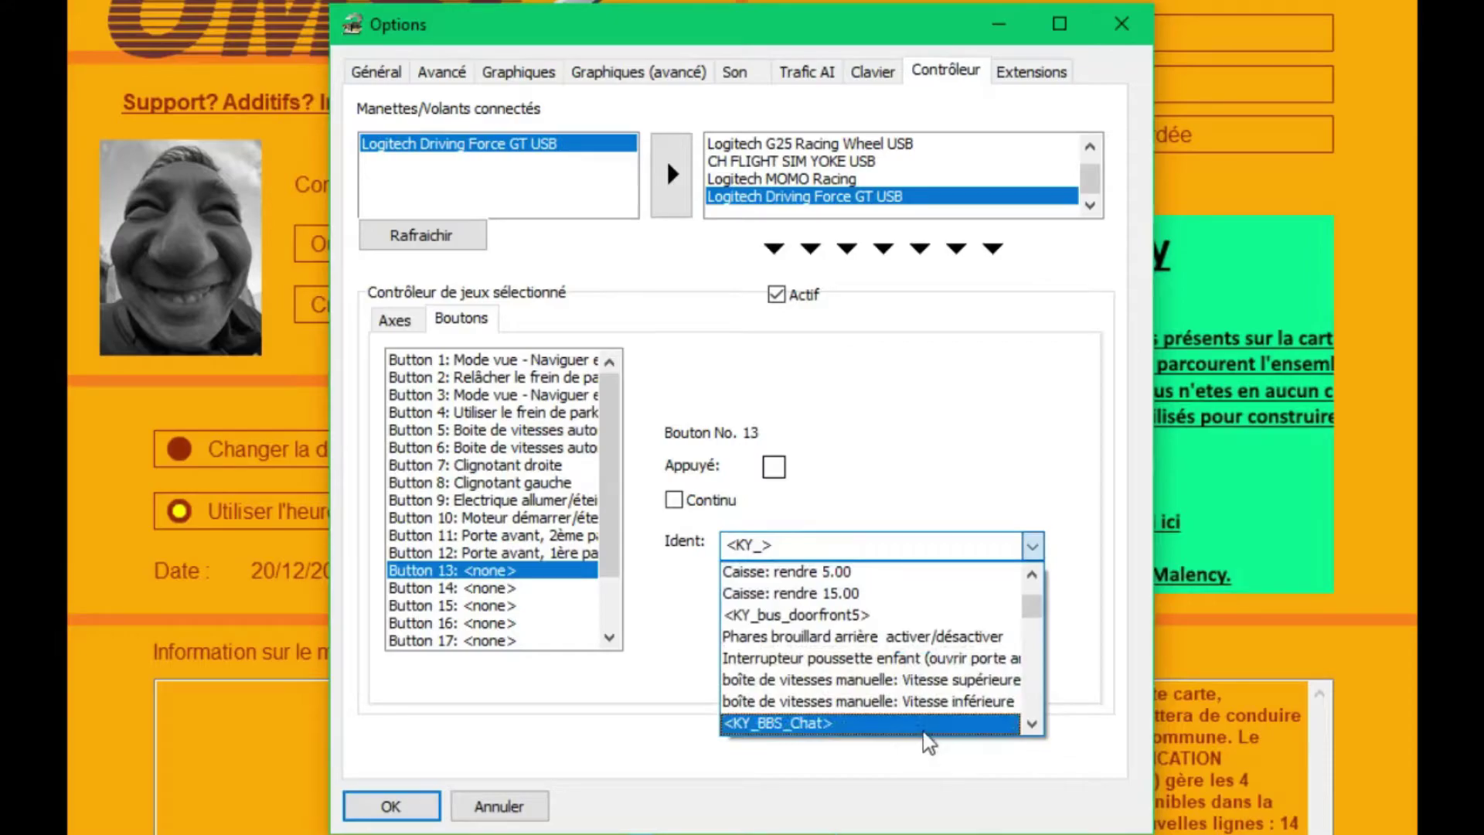
click(920, 680)
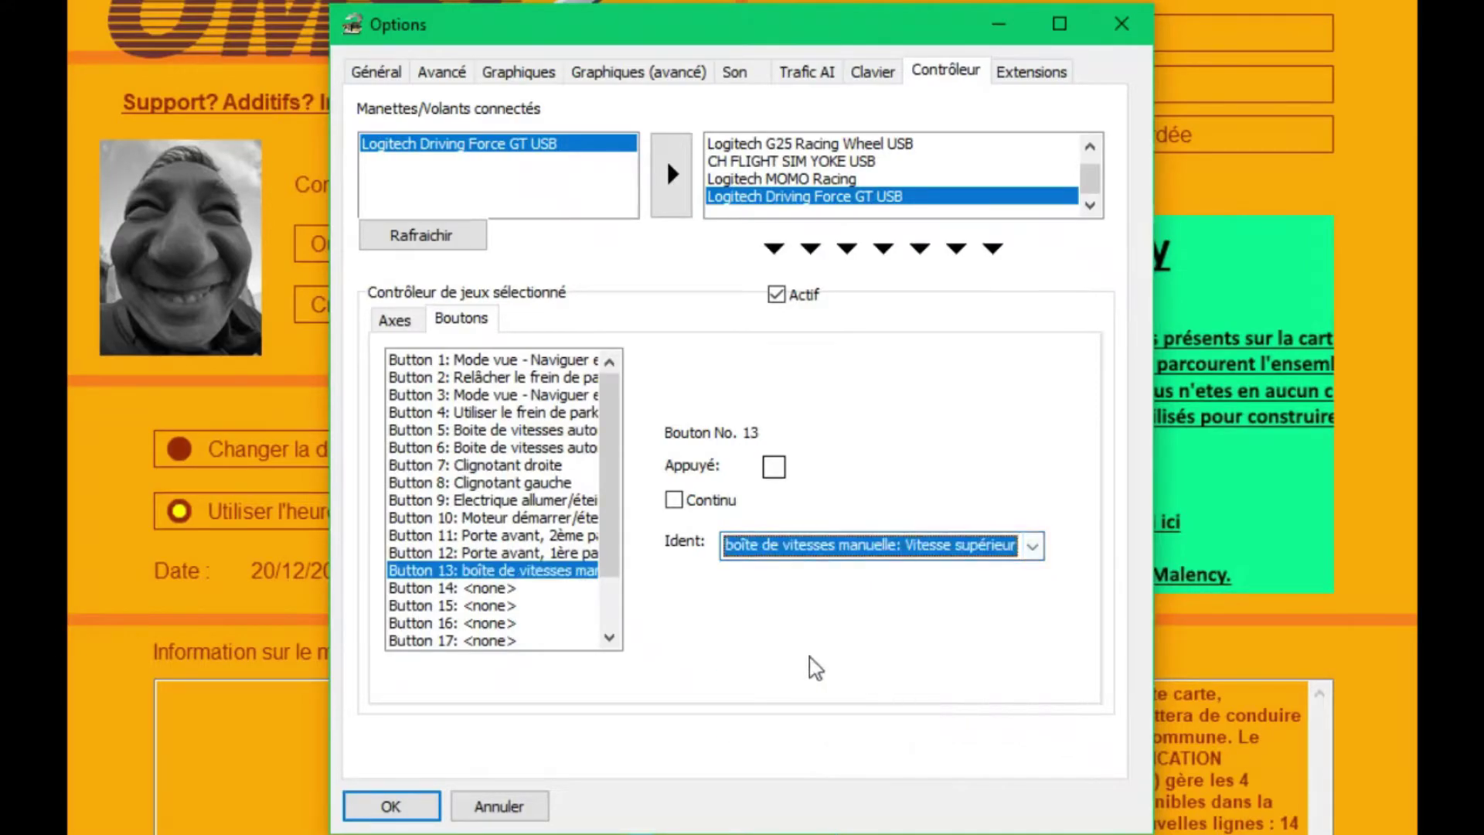
- Set Button 14's function to "boîte de vitesses manuelle: Vitesse inférieure"
click(525, 589)
click(812, 551)
scroll(843, 653, up, 2)
scroll(842, 653, up, 3)
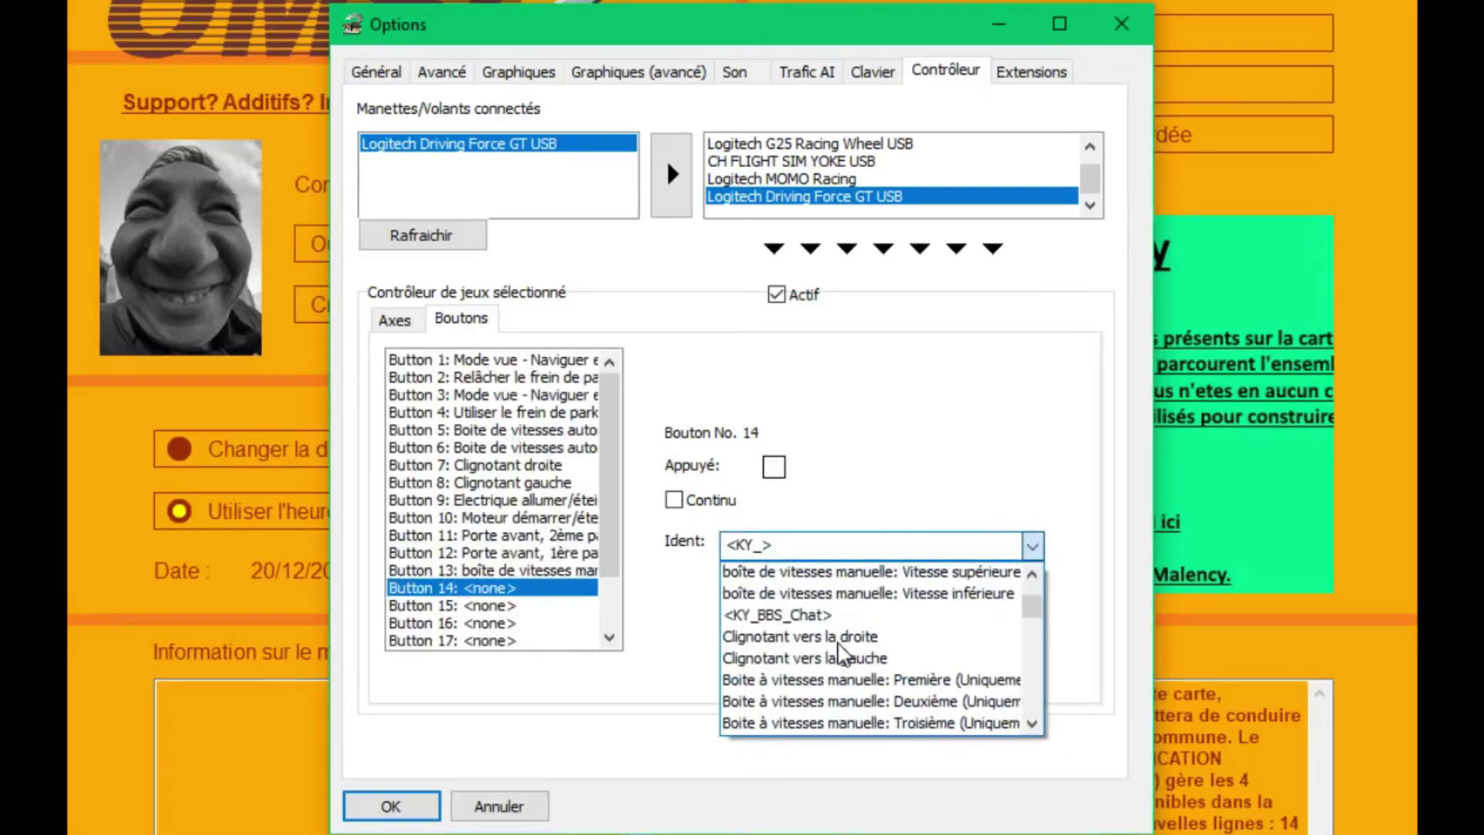
click(839, 634)
scroll(796, 550, down, 1)
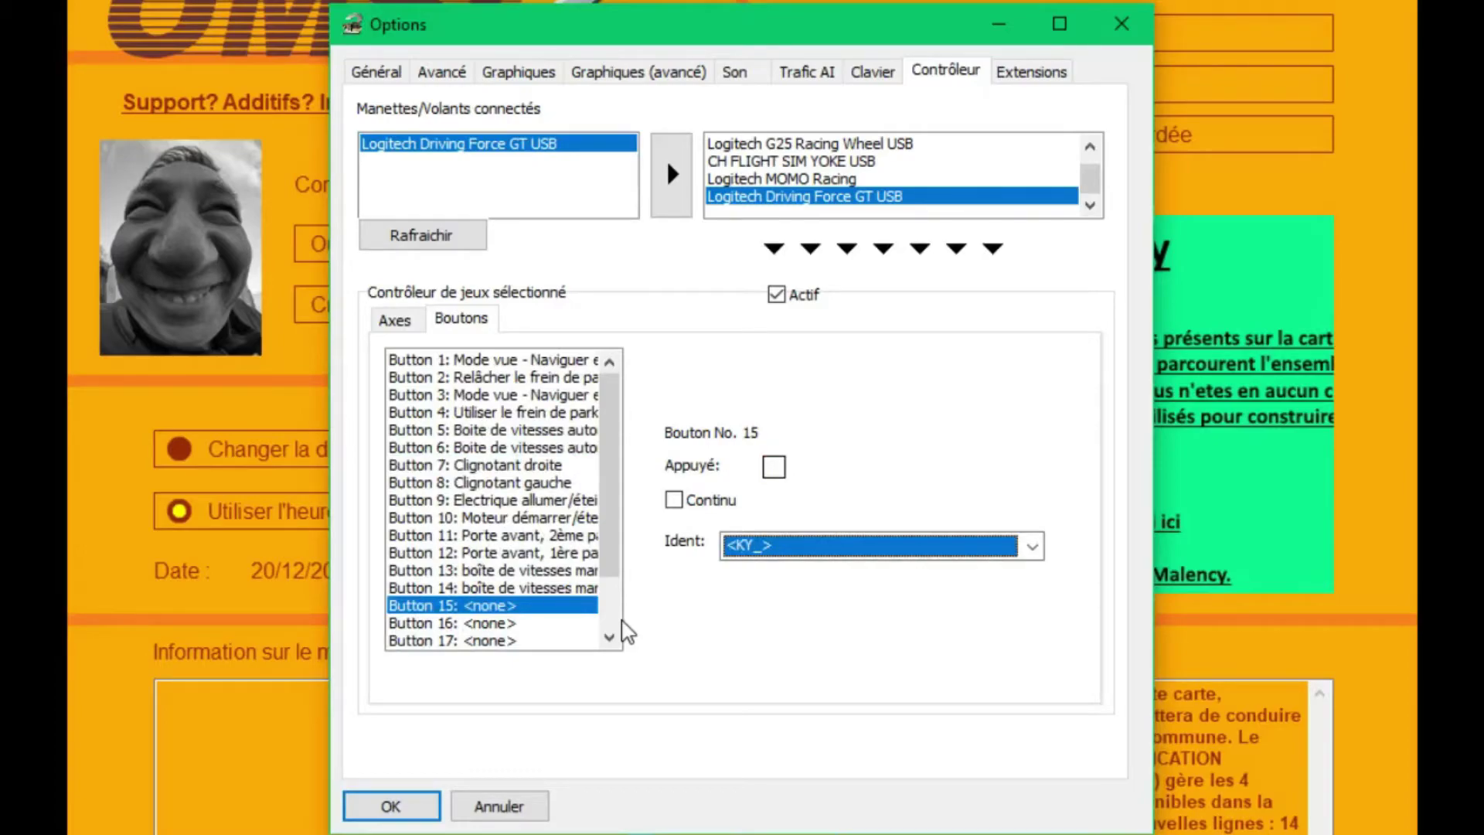
- Assign Button 15 to the stop brake and door release function, "Frein d'arrêt et déblocage des portes"
click(740, 550)
scroll(810, 612, up, 5)
scroll(808, 630, up, 5)
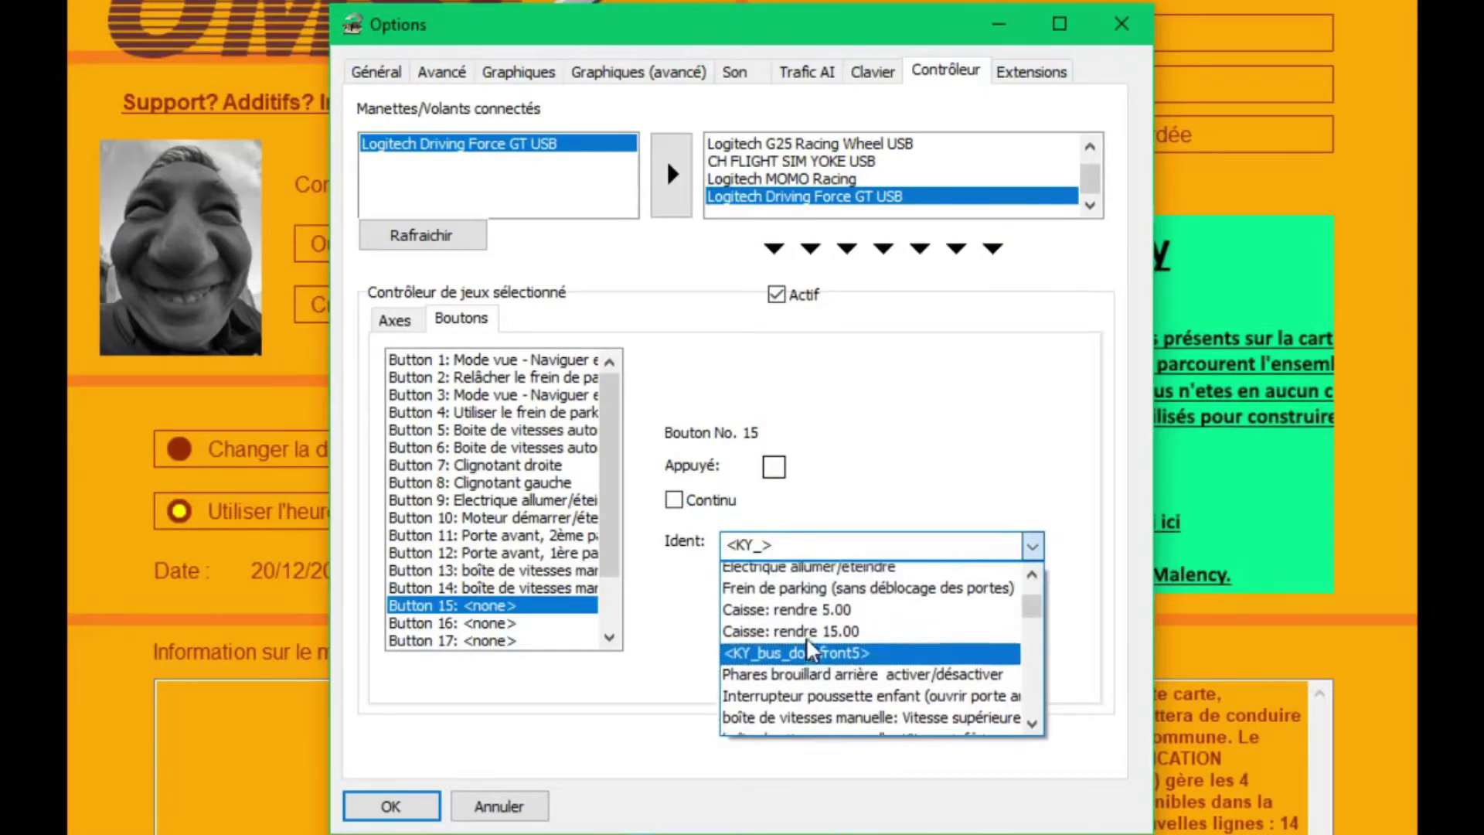
scroll(812, 652, up, 6)
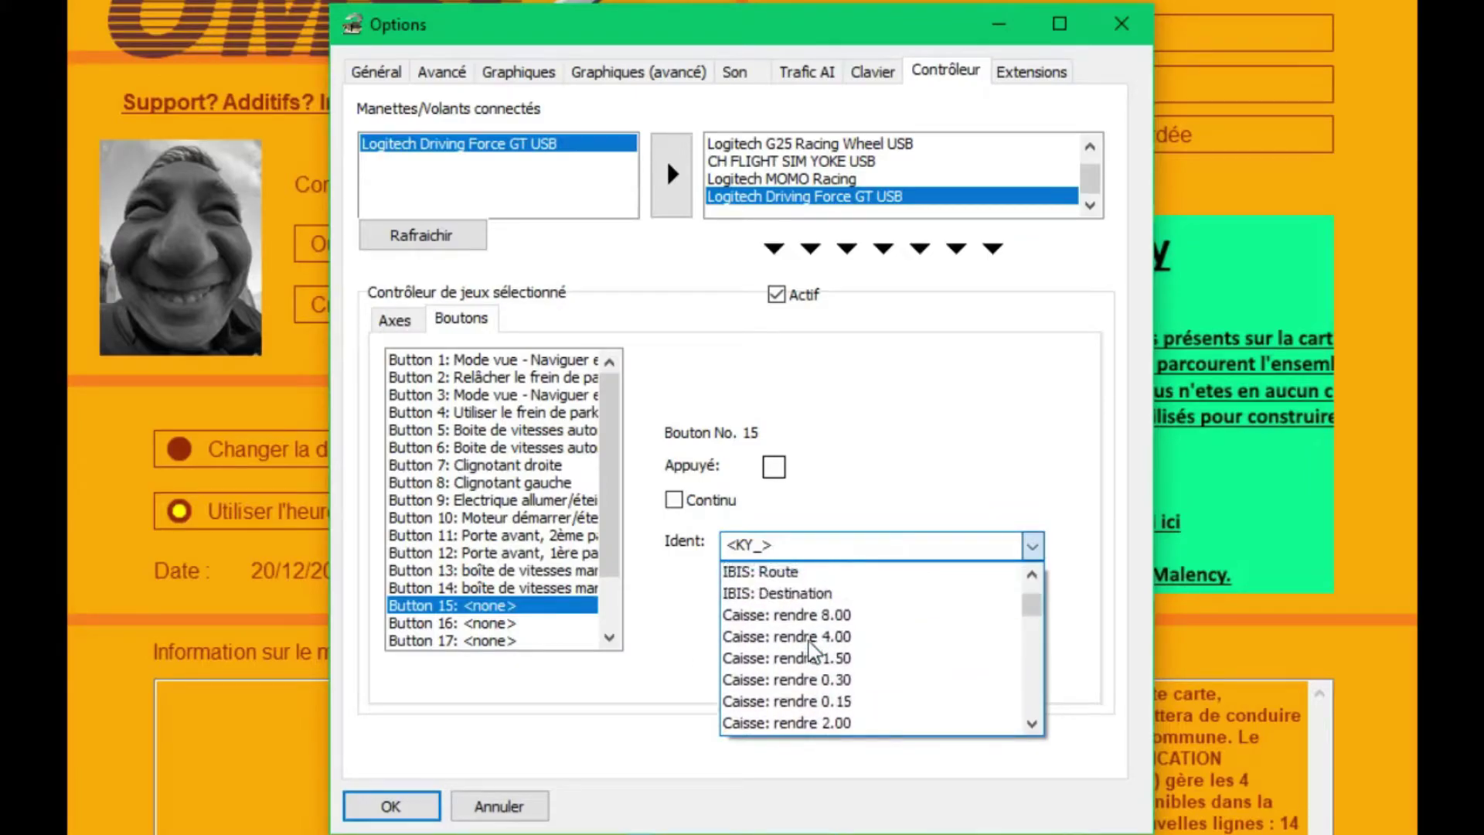
scroll(812, 652, up, 2)
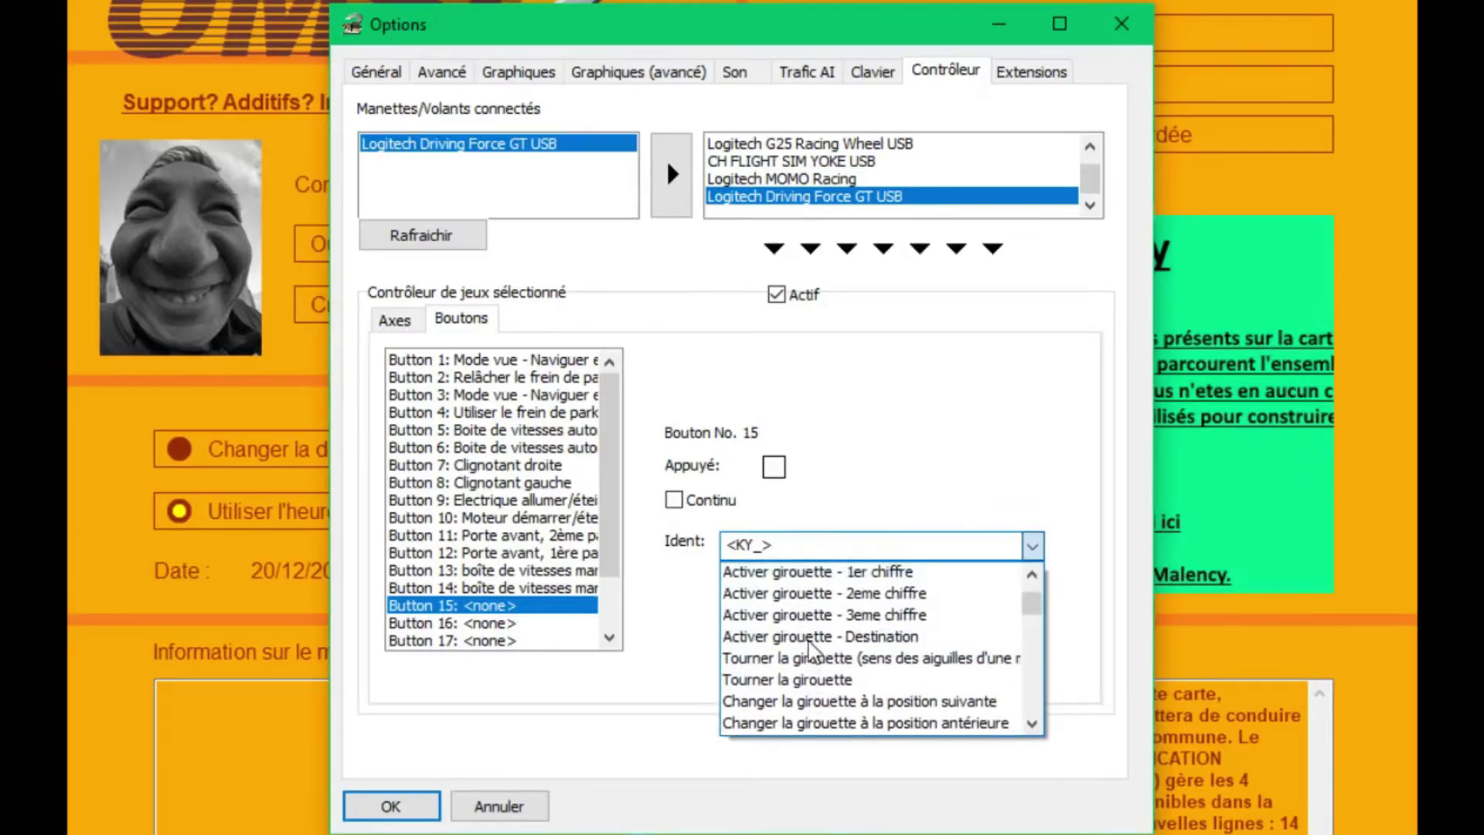
scroll(819, 672, up, 4)
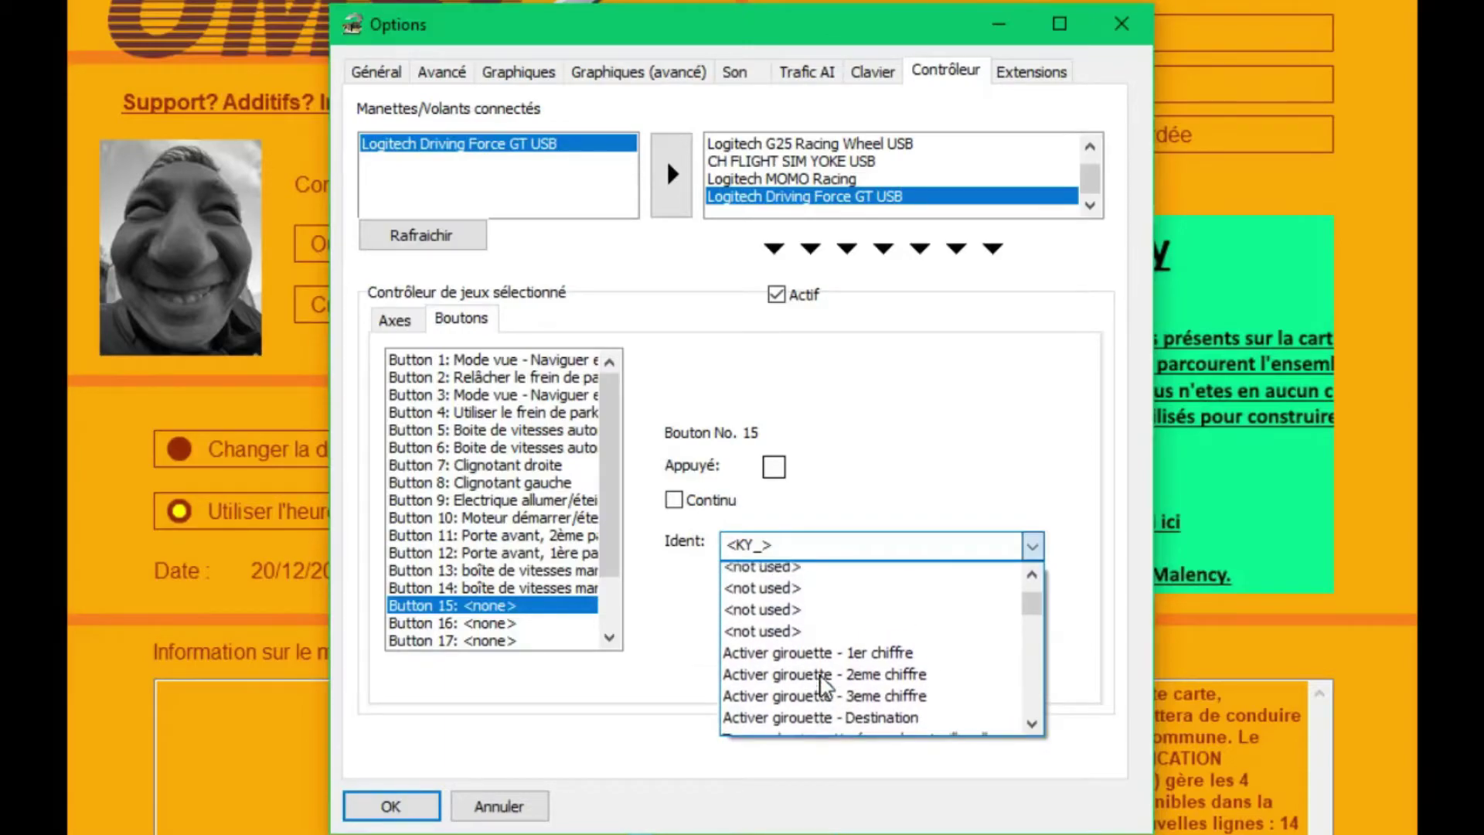
scroll(821, 674, down, 1)
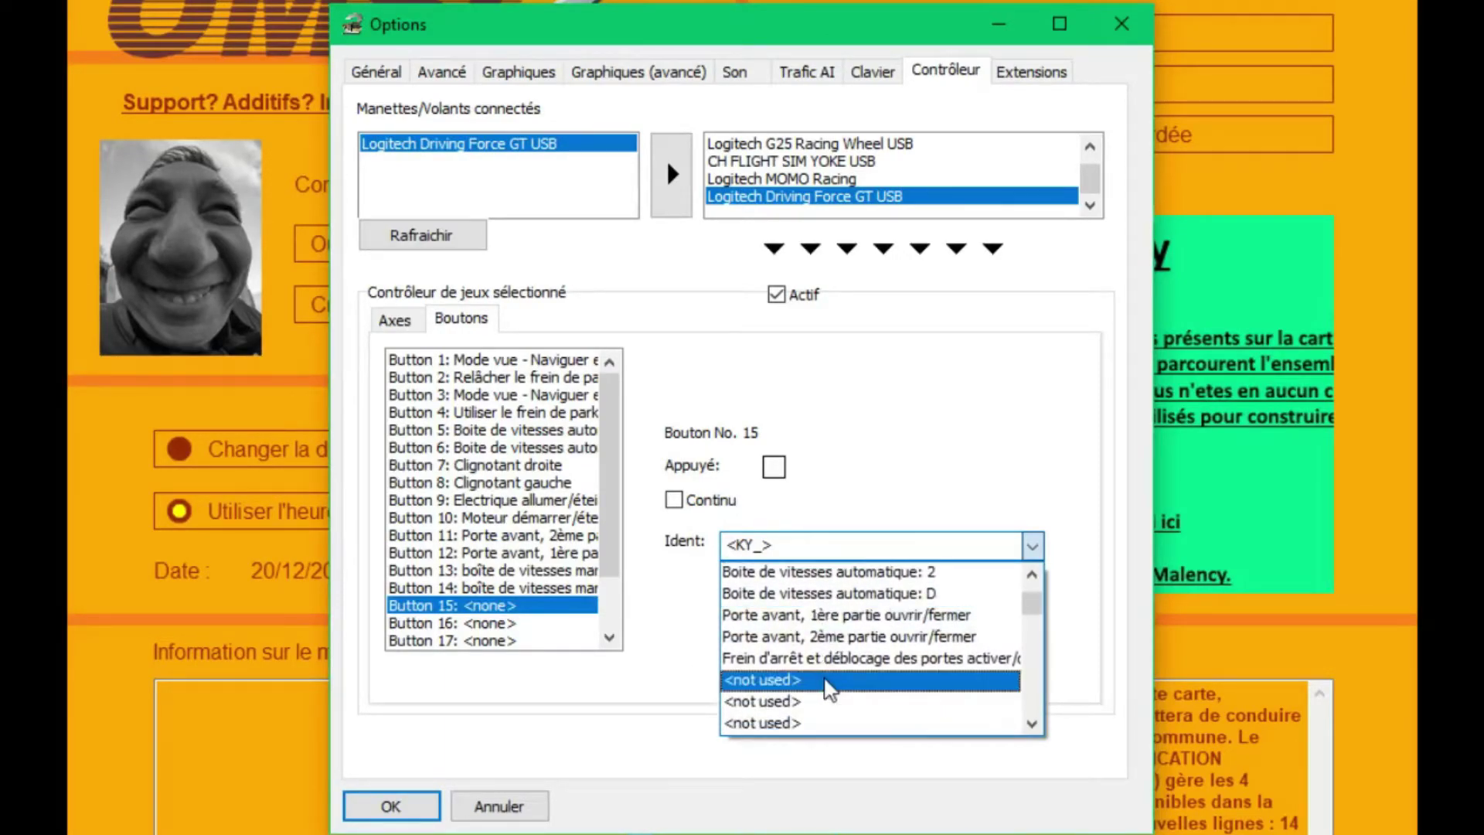
click(869, 663)
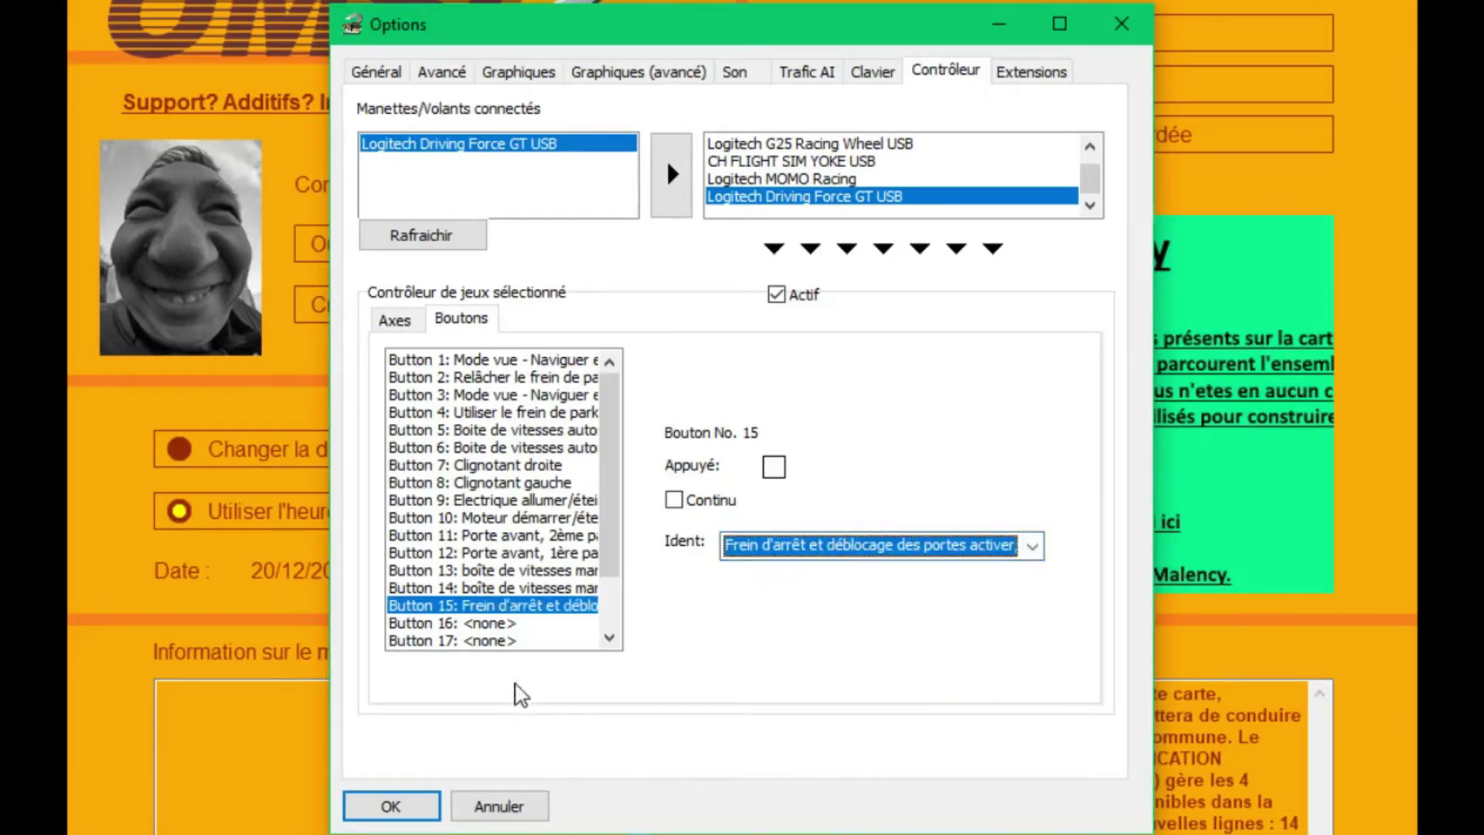
- Set Button 16's function to the high beams, "Phares (feux de route)"
click(537, 626)
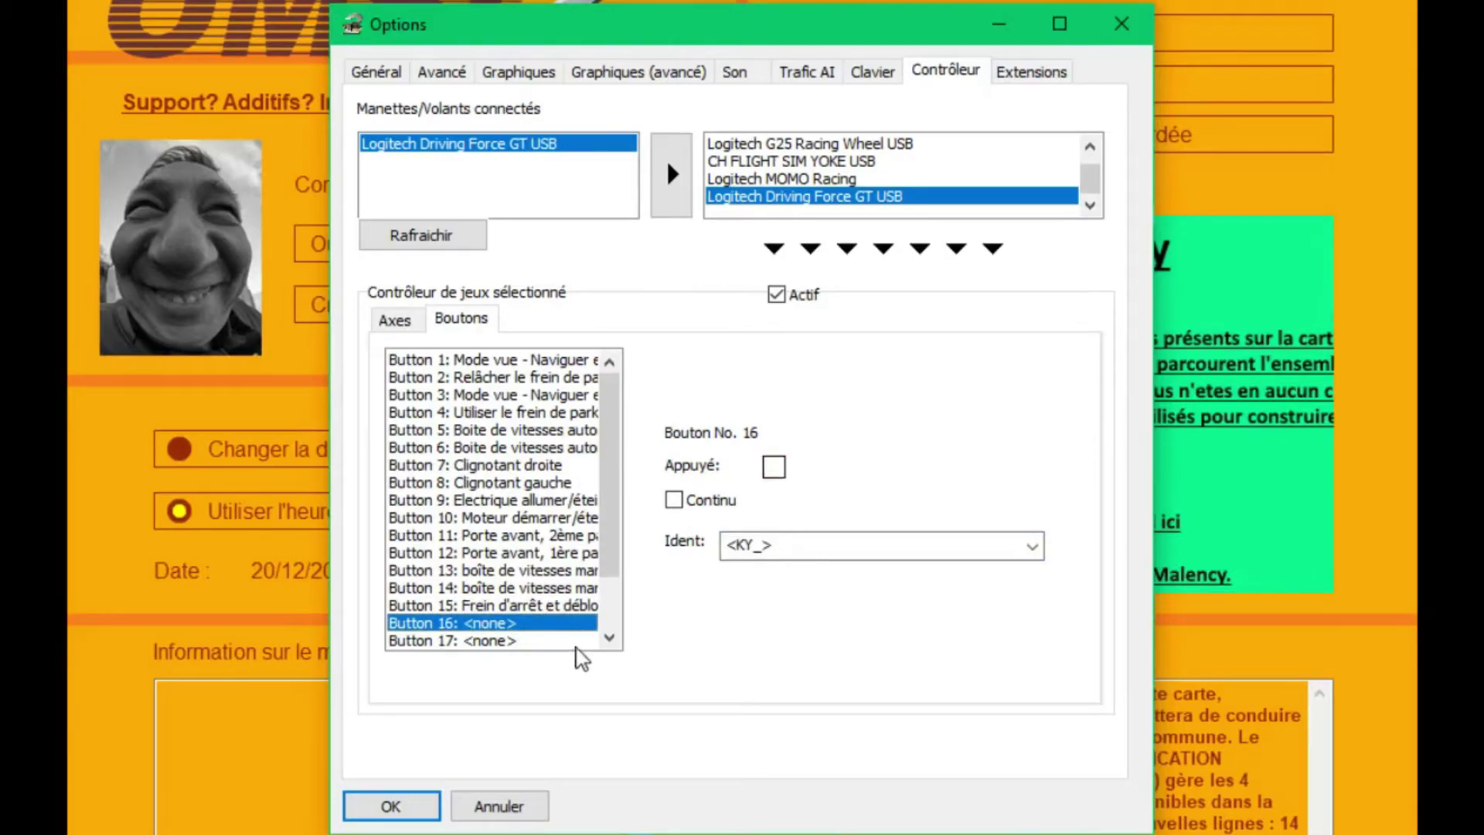
click(765, 544)
scroll(851, 607, down, 5)
scroll(879, 602, up, 1)
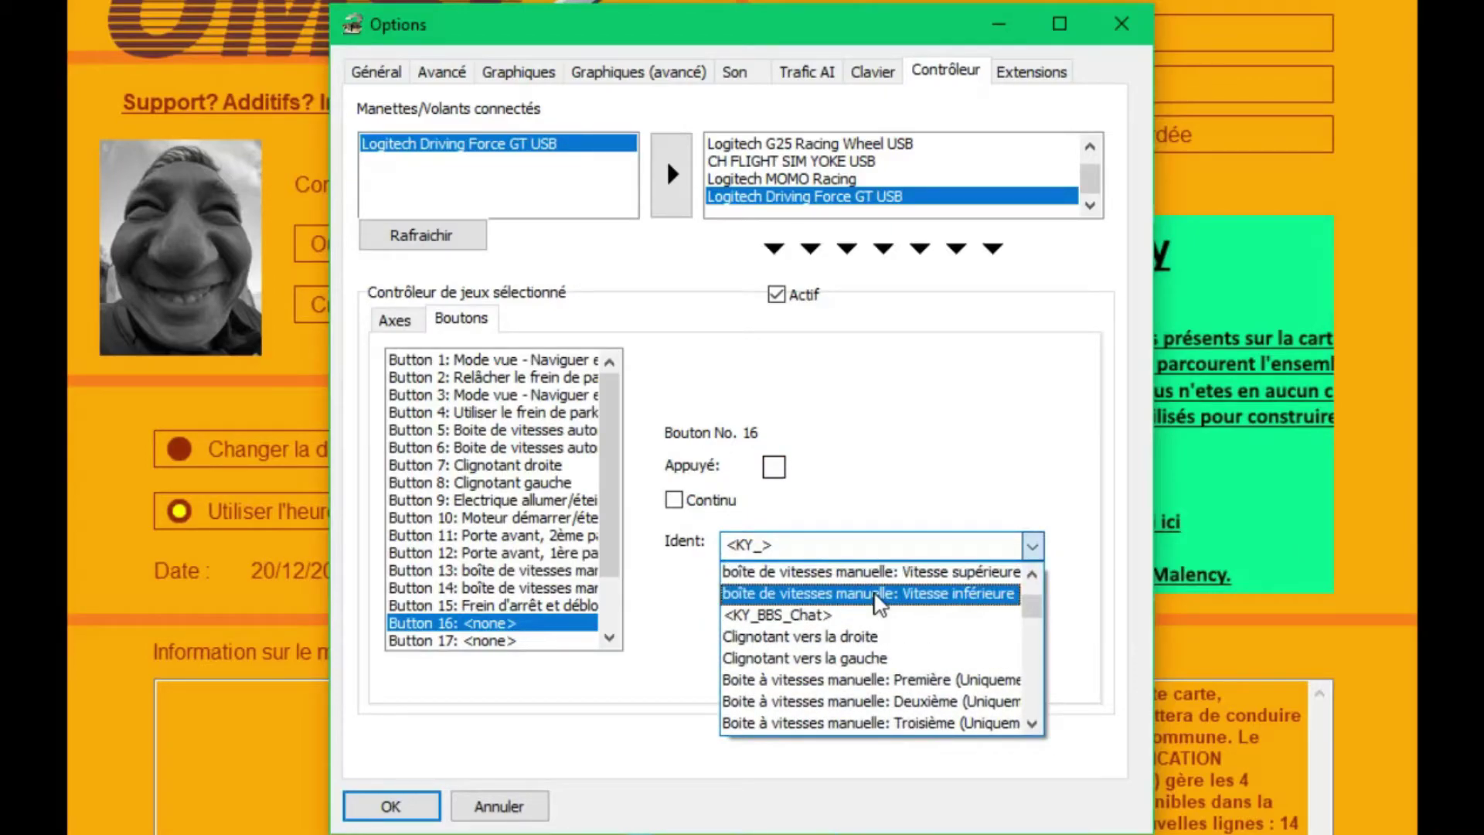
key(p)
key(l)
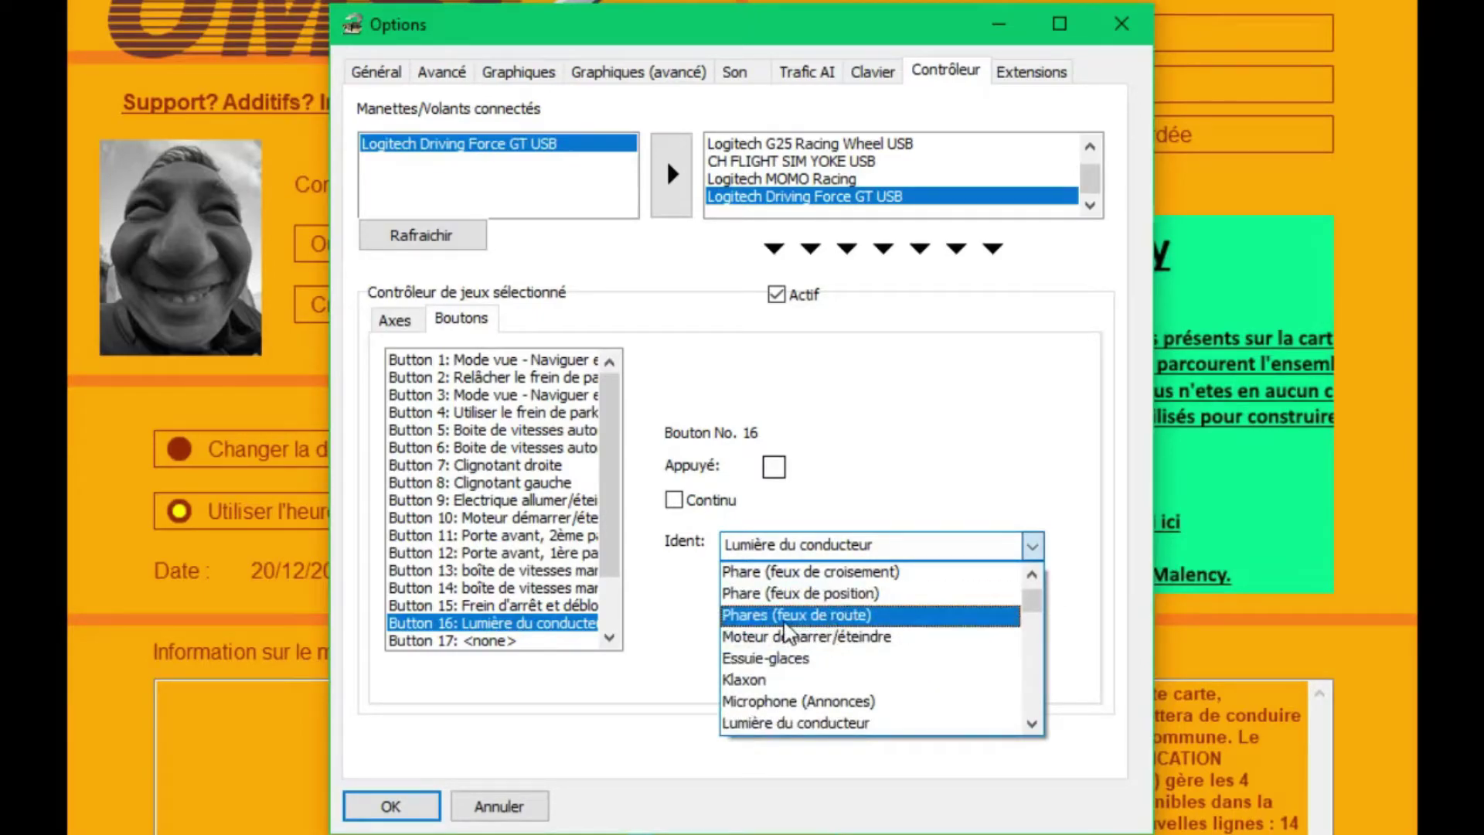
scroll(798, 619, up, 1)
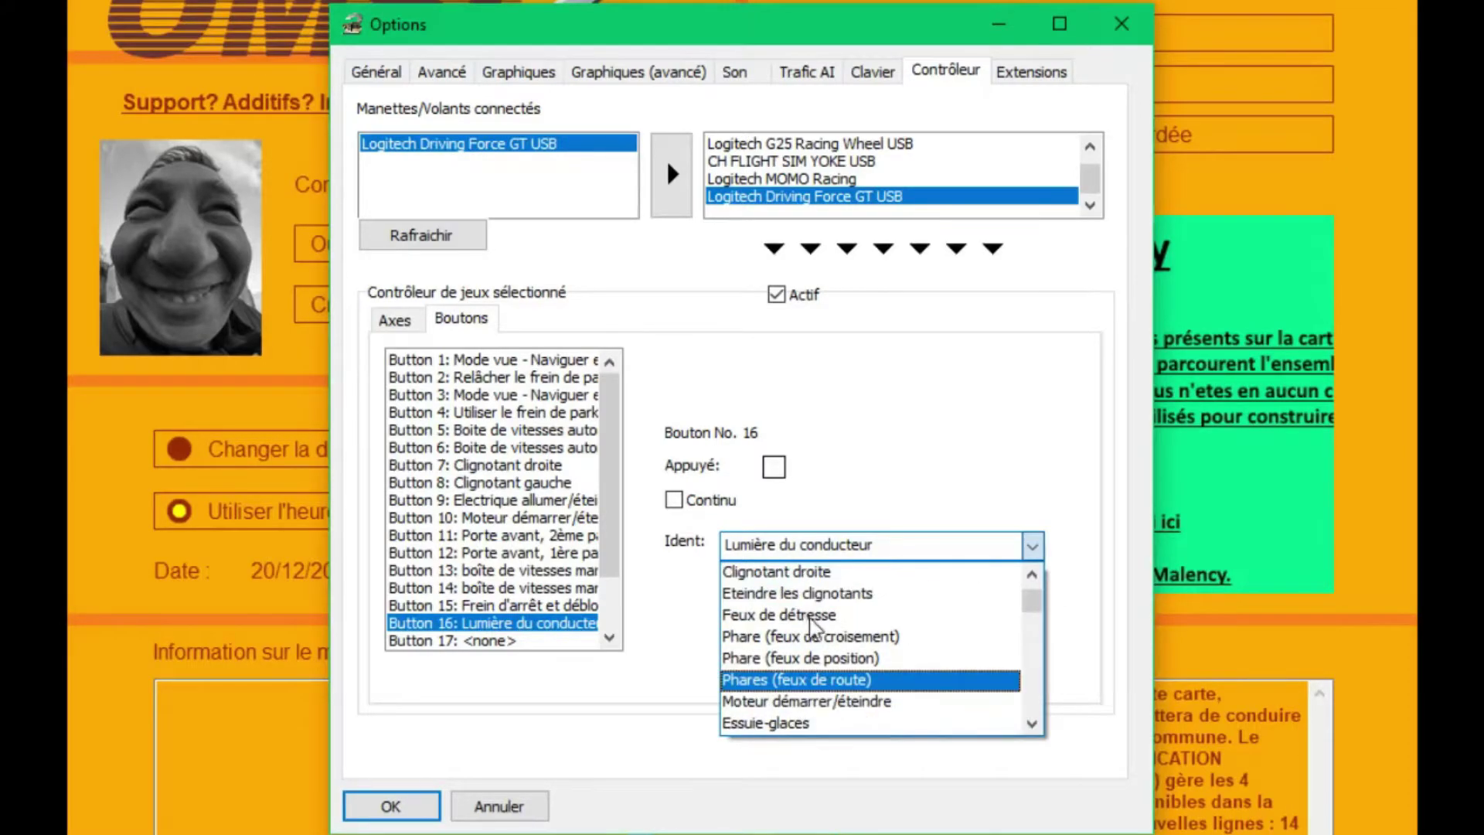
click(847, 680)
- Assign Button 17 to the hazard lights function, "Feux de détresse"
click(538, 640)
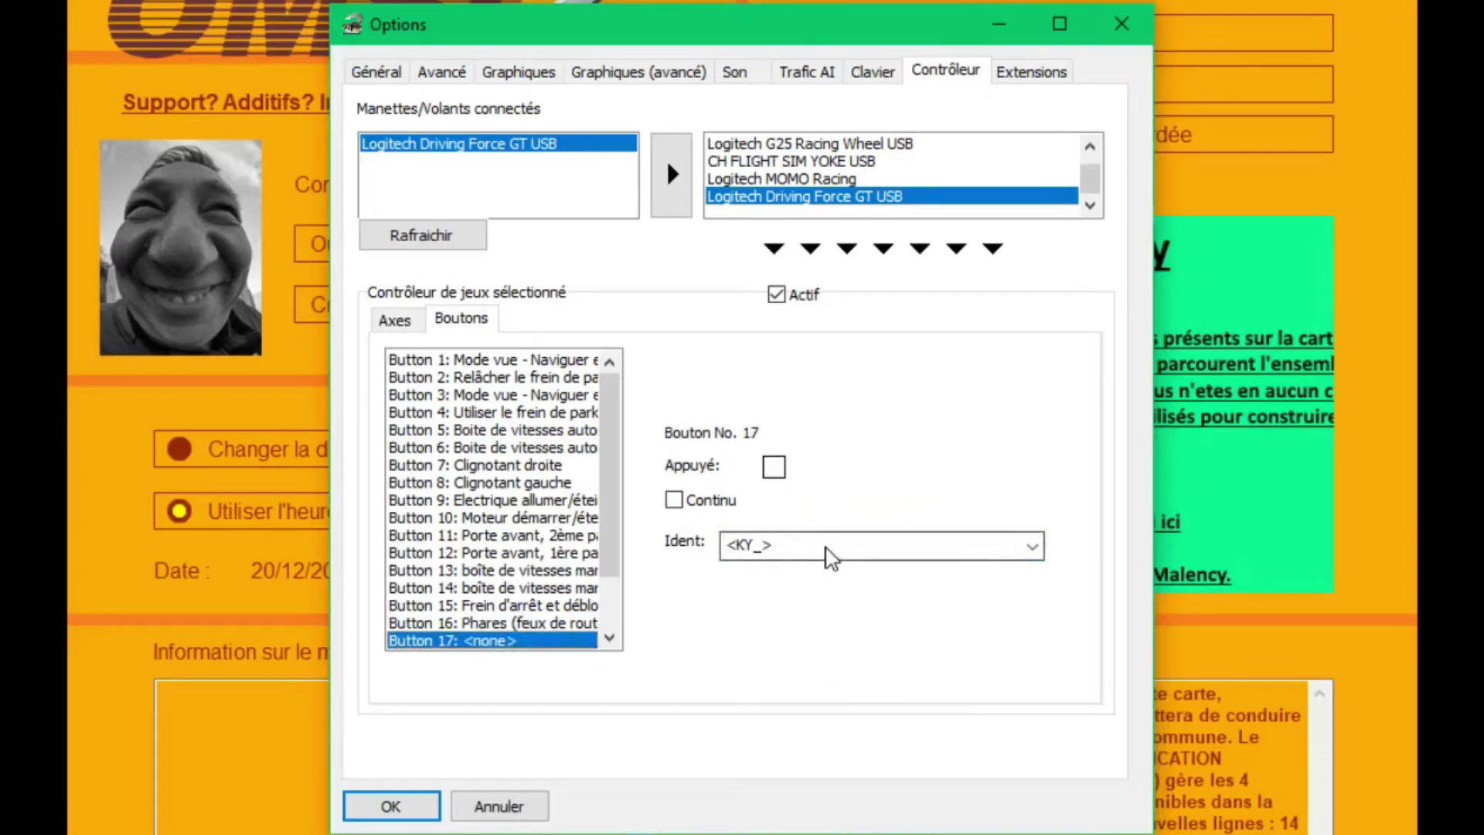
click(724, 545)
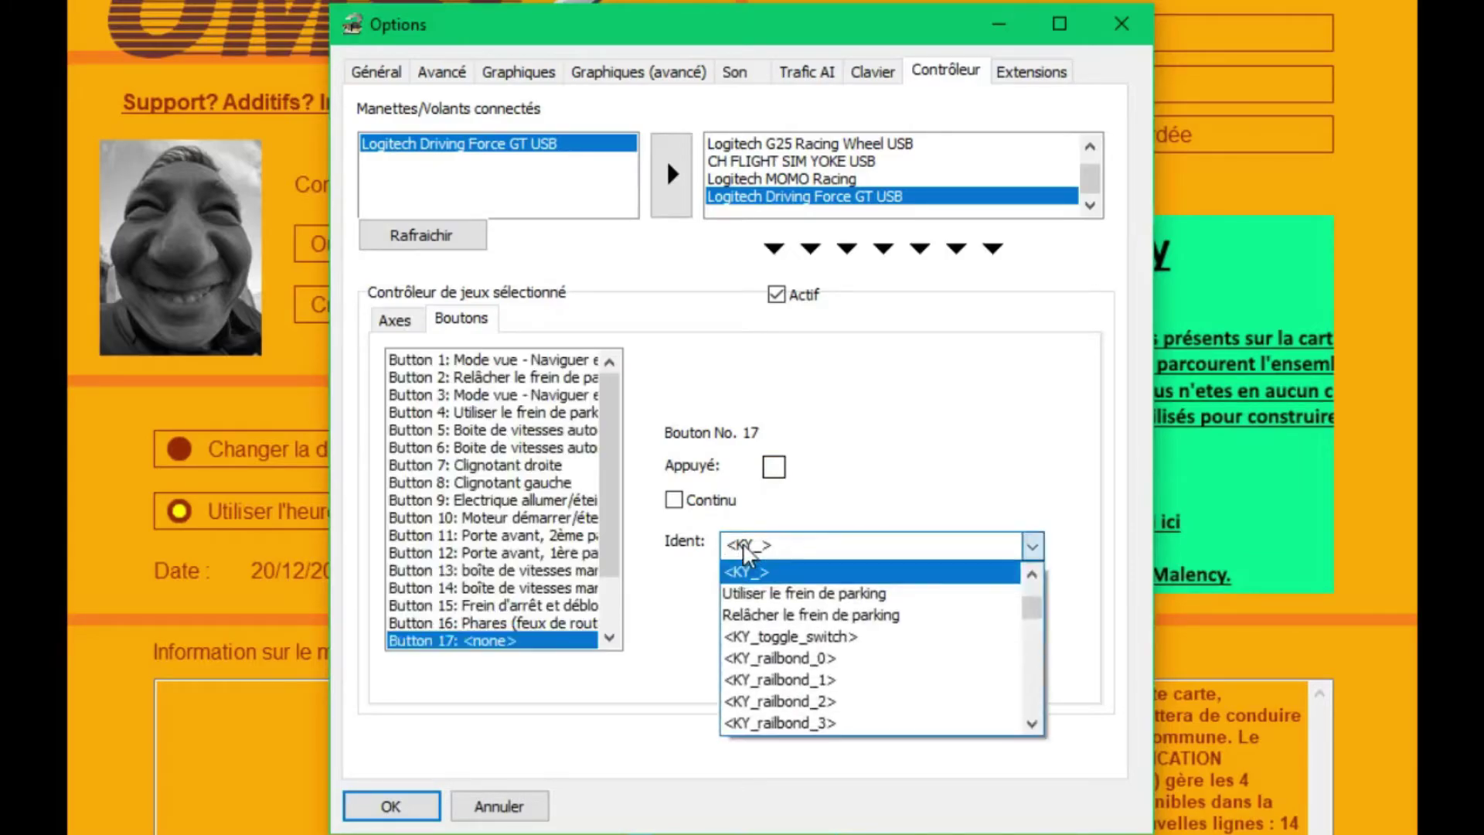
scroll(816, 634, down, 1)
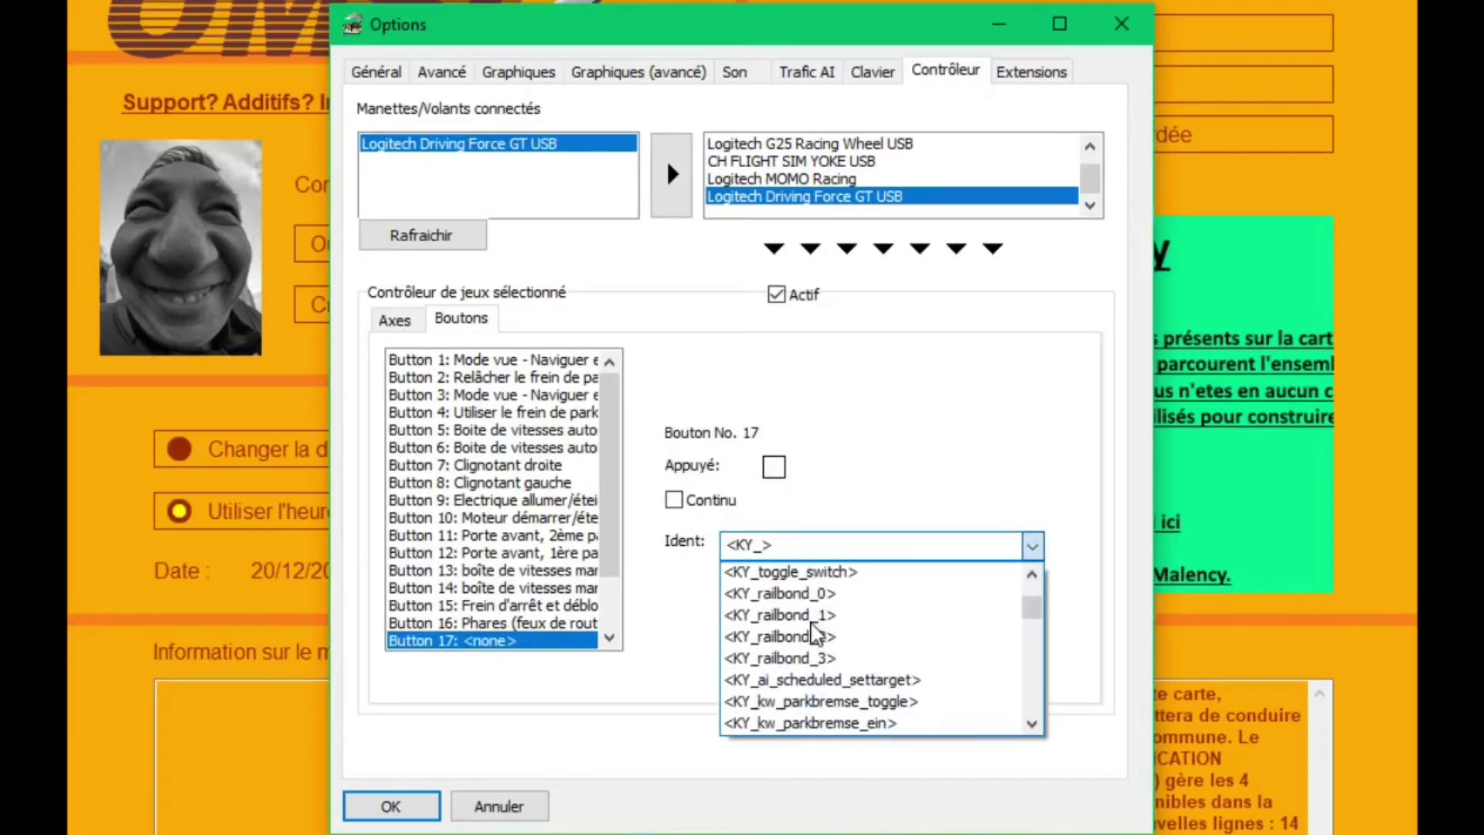
scroll(816, 634, down, 2)
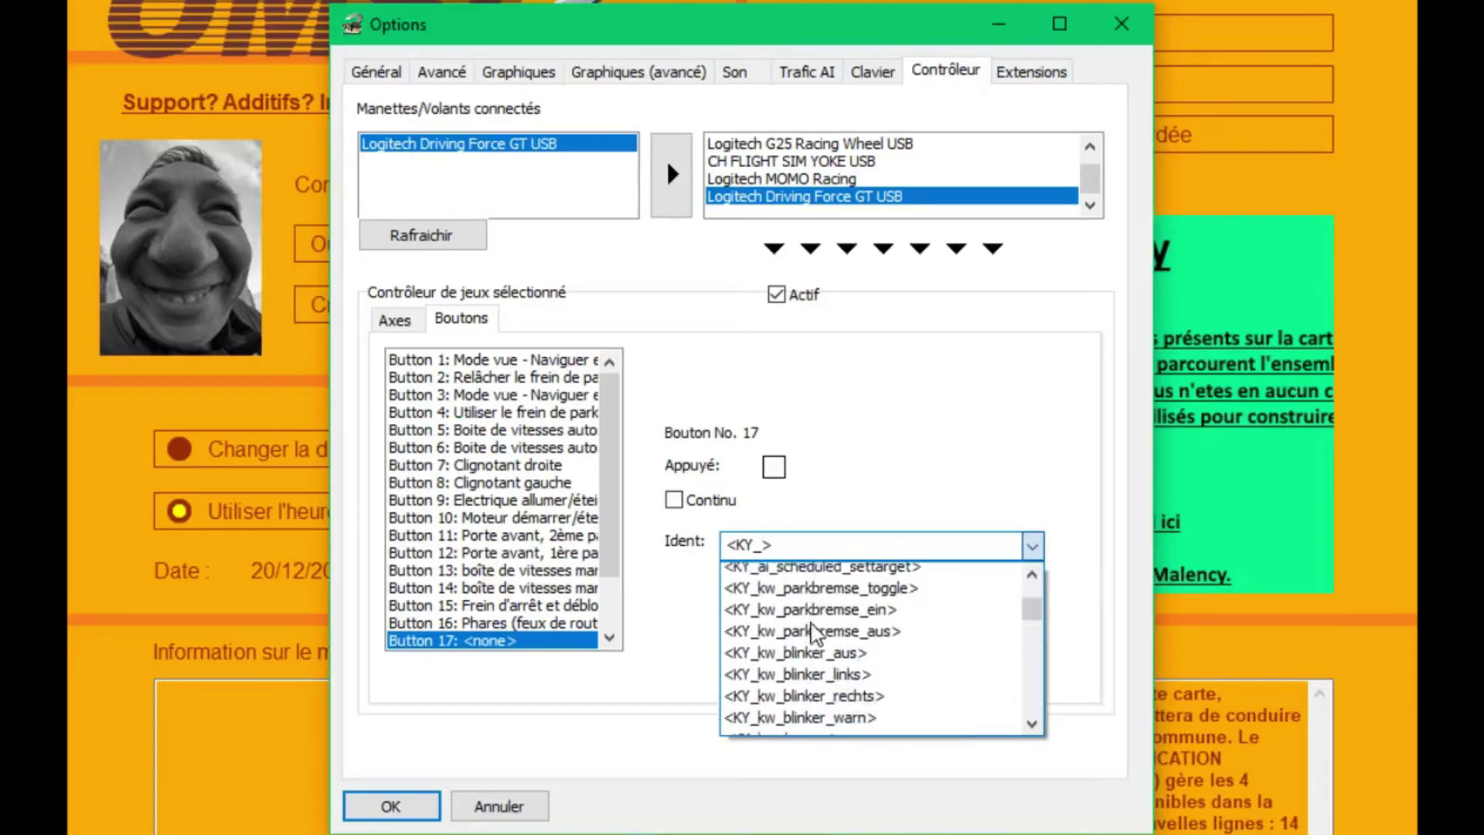
scroll(816, 634, up, 4)
scroll(816, 634, up, 2)
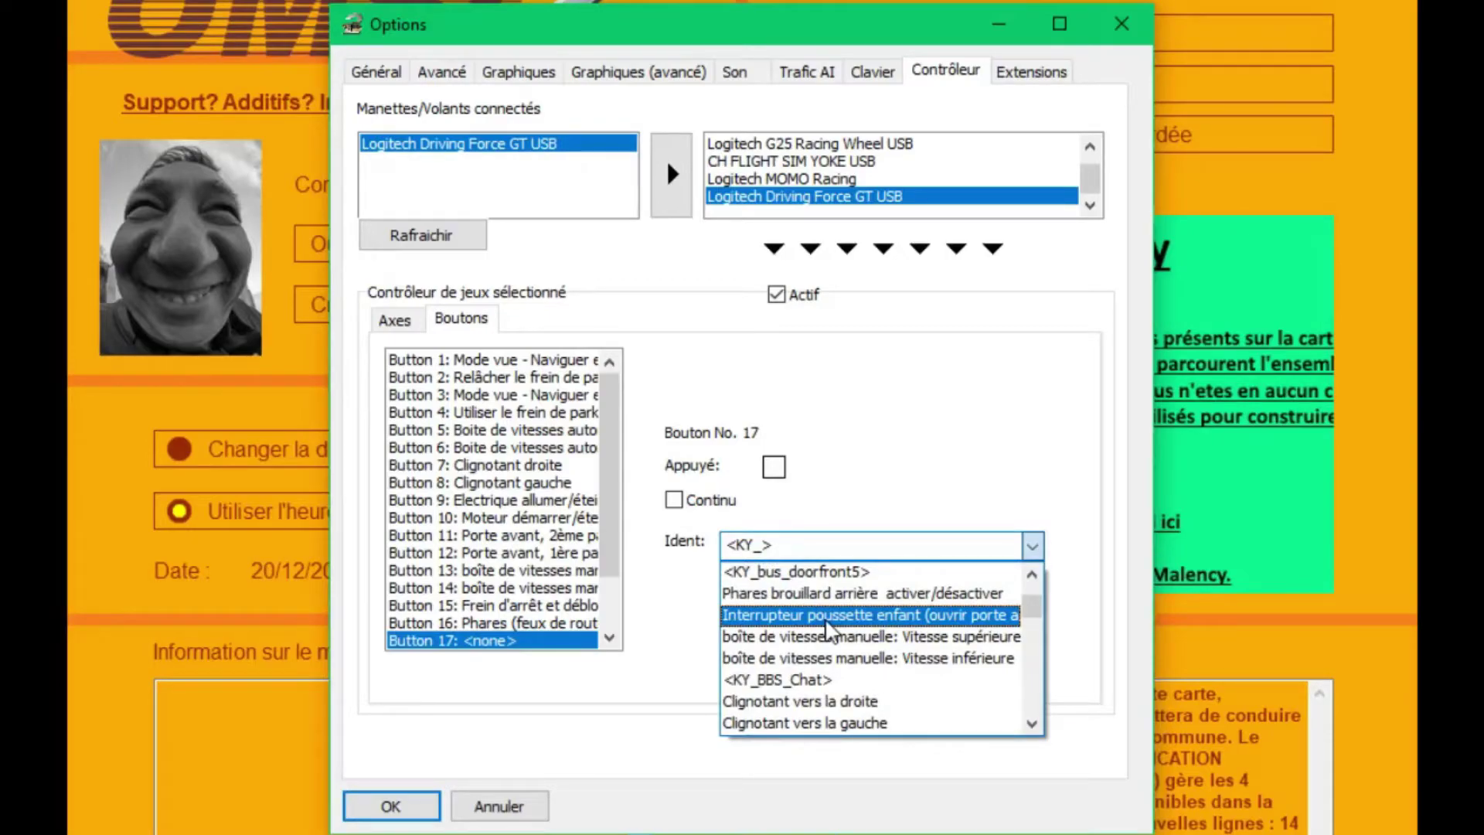
key(Home)
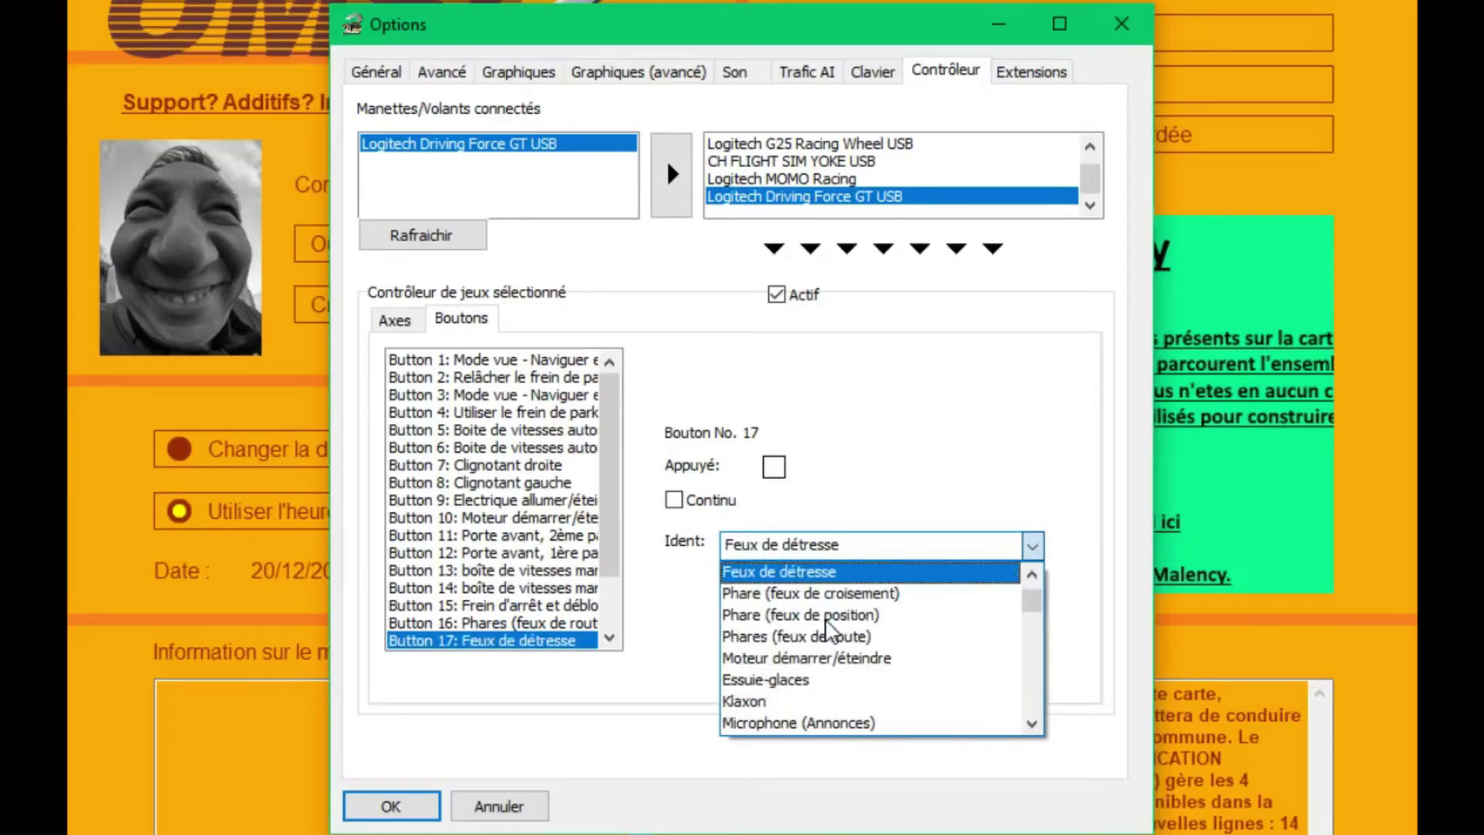
click(801, 570)
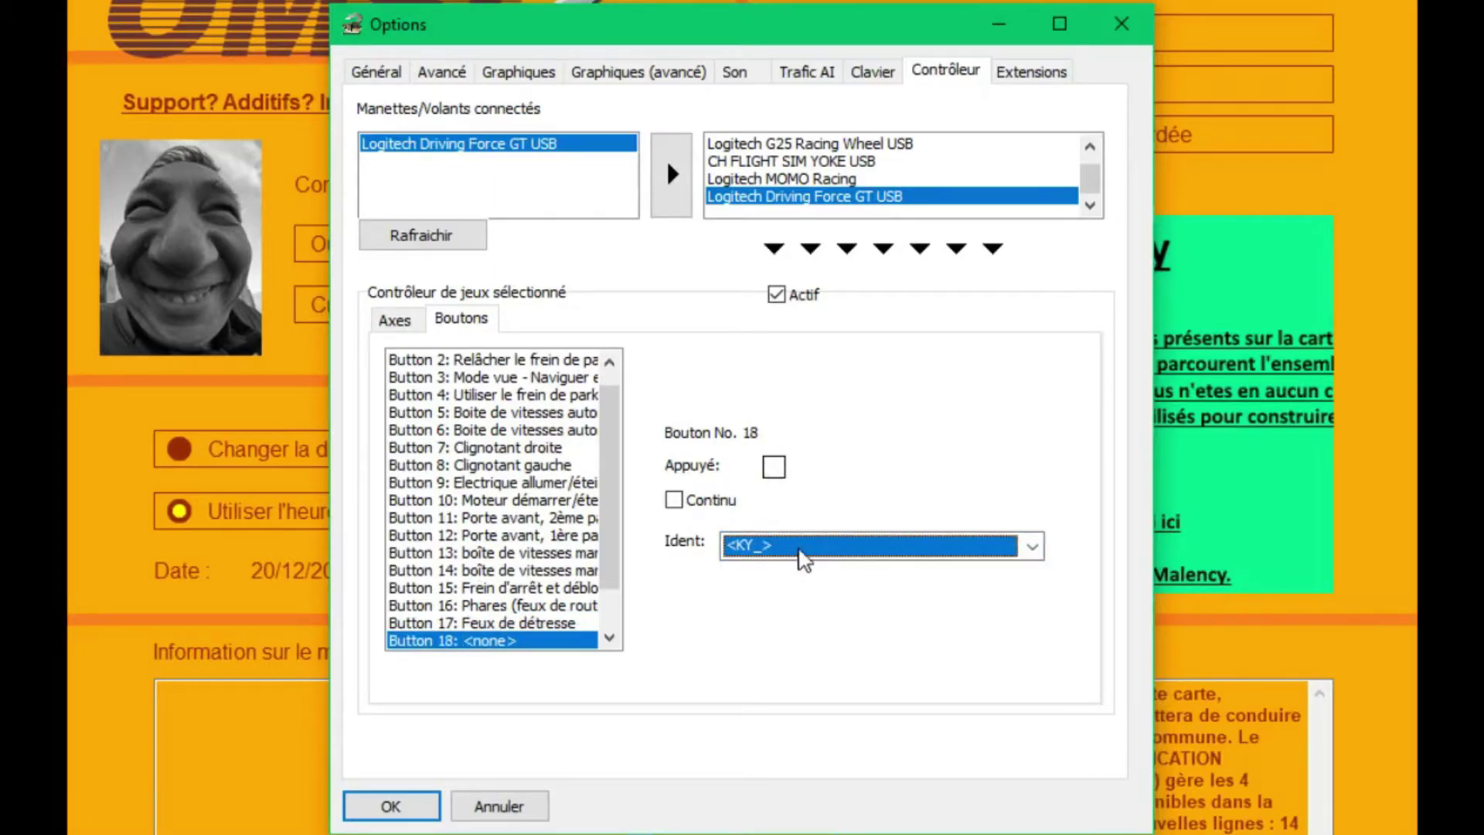
- Assign Button 18 to the position lights function, "Phare (feux de position)"
click(800, 549)
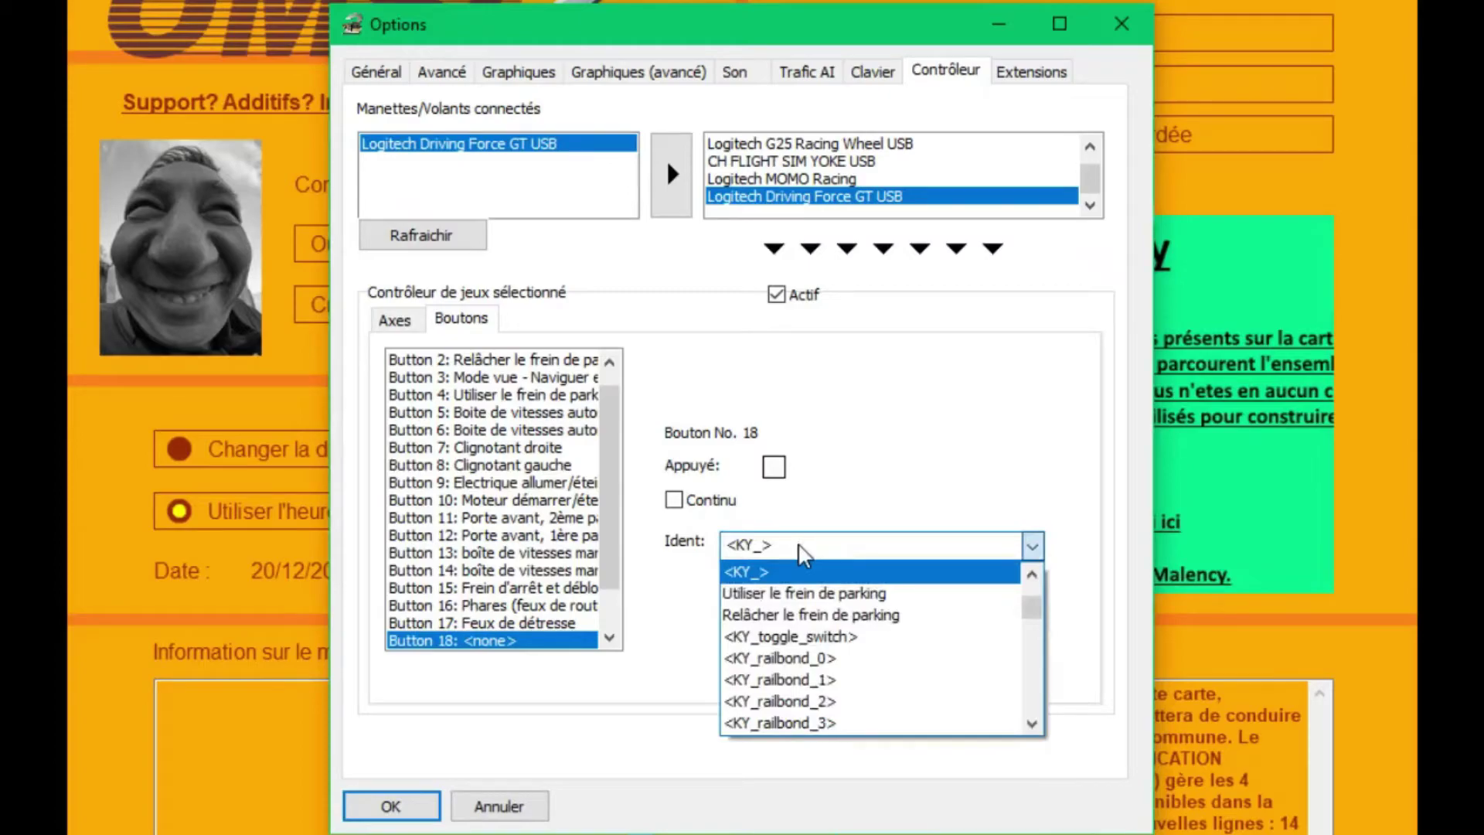
key(l)
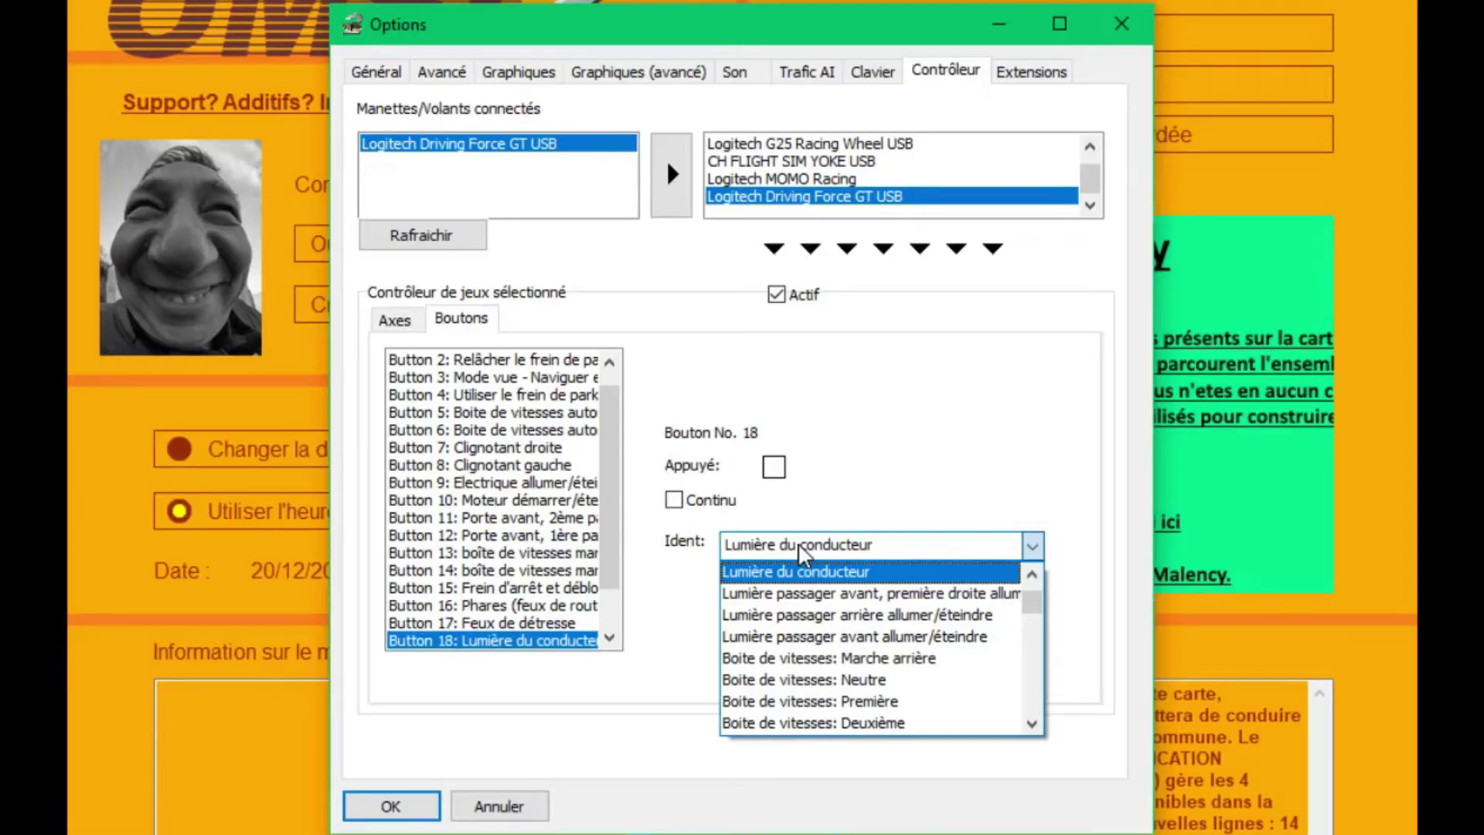
key(p)
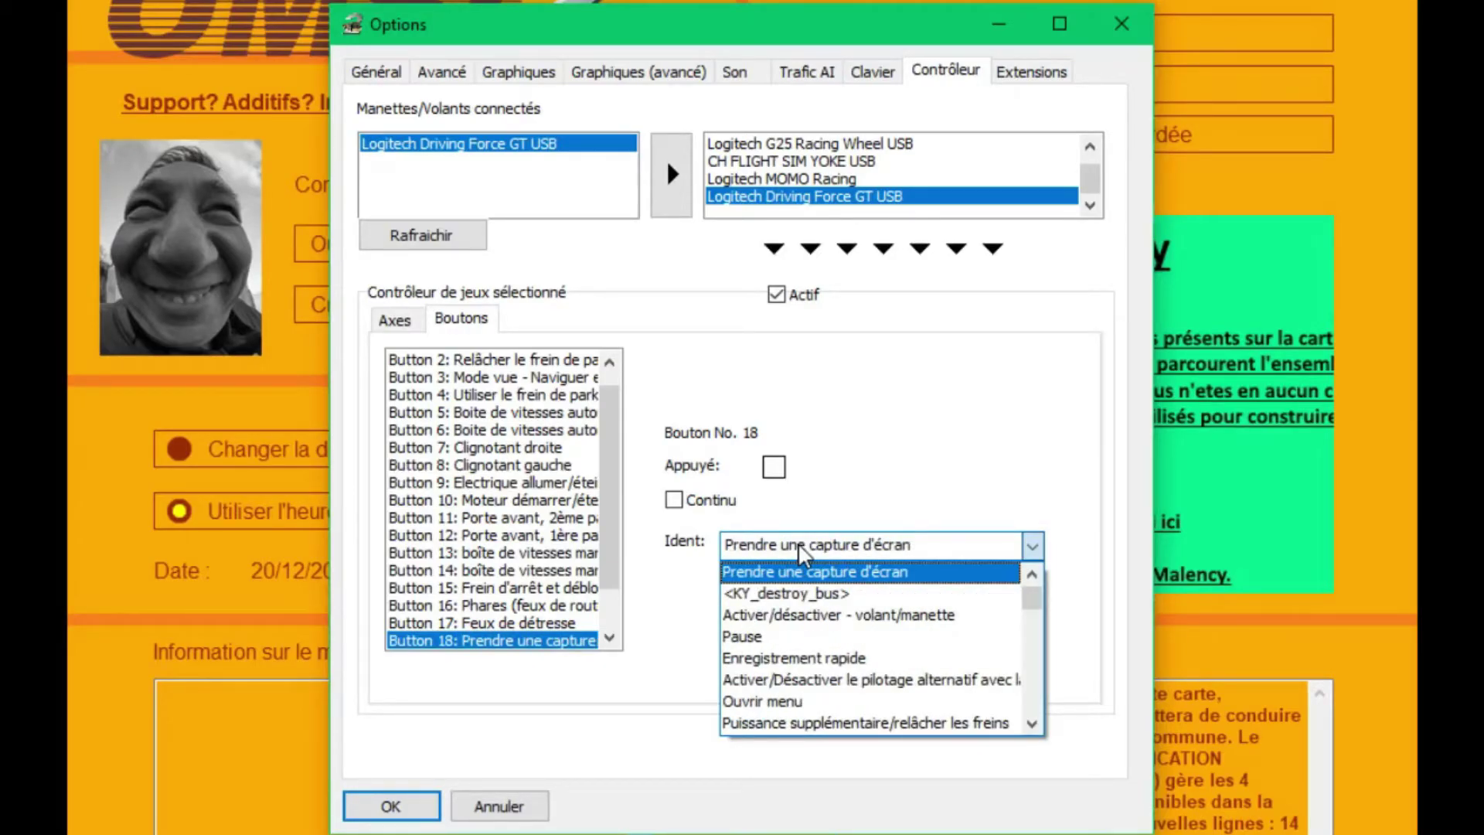
key(p)
key(h)
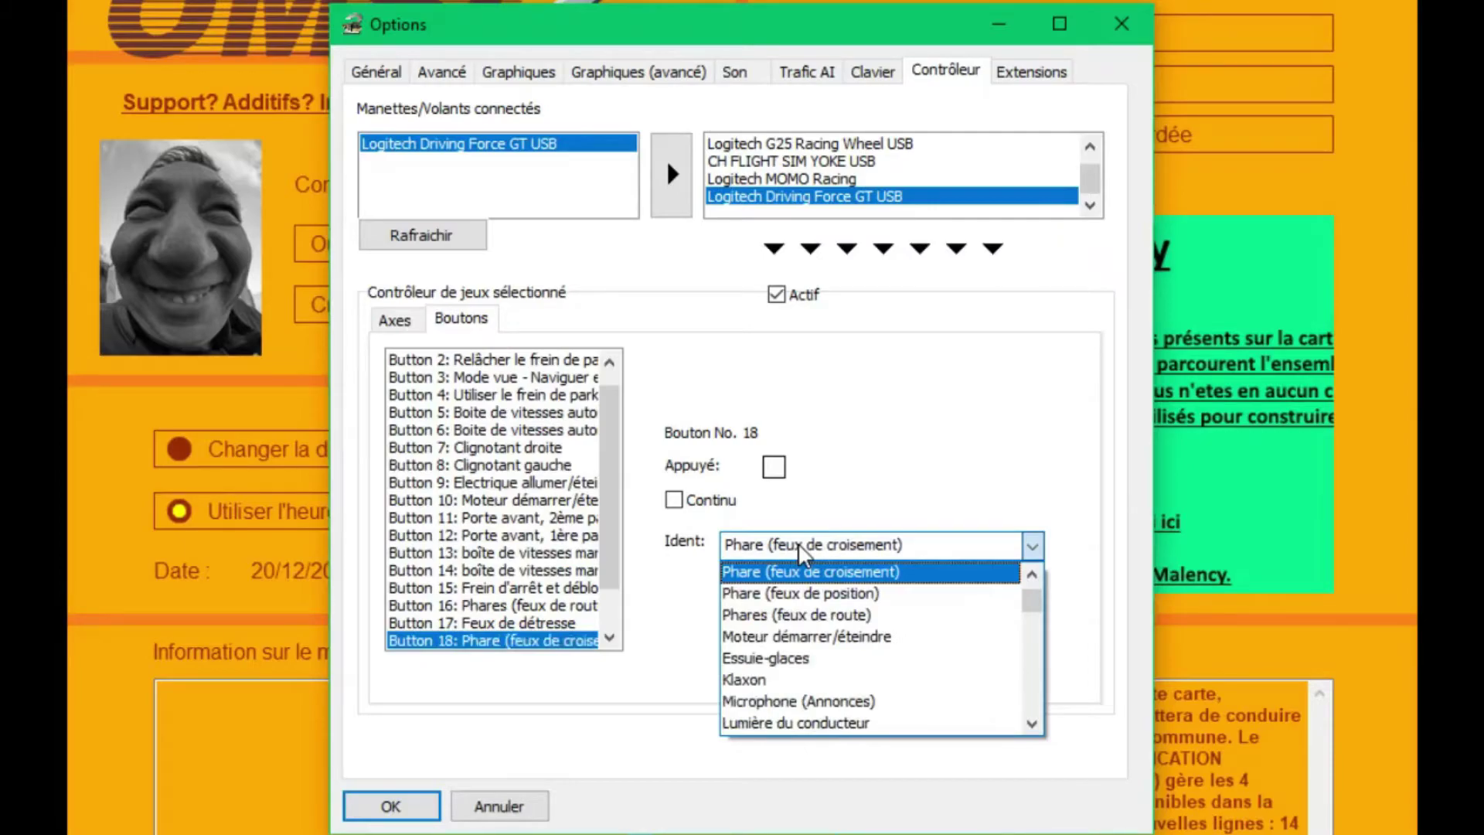
click(888, 601)
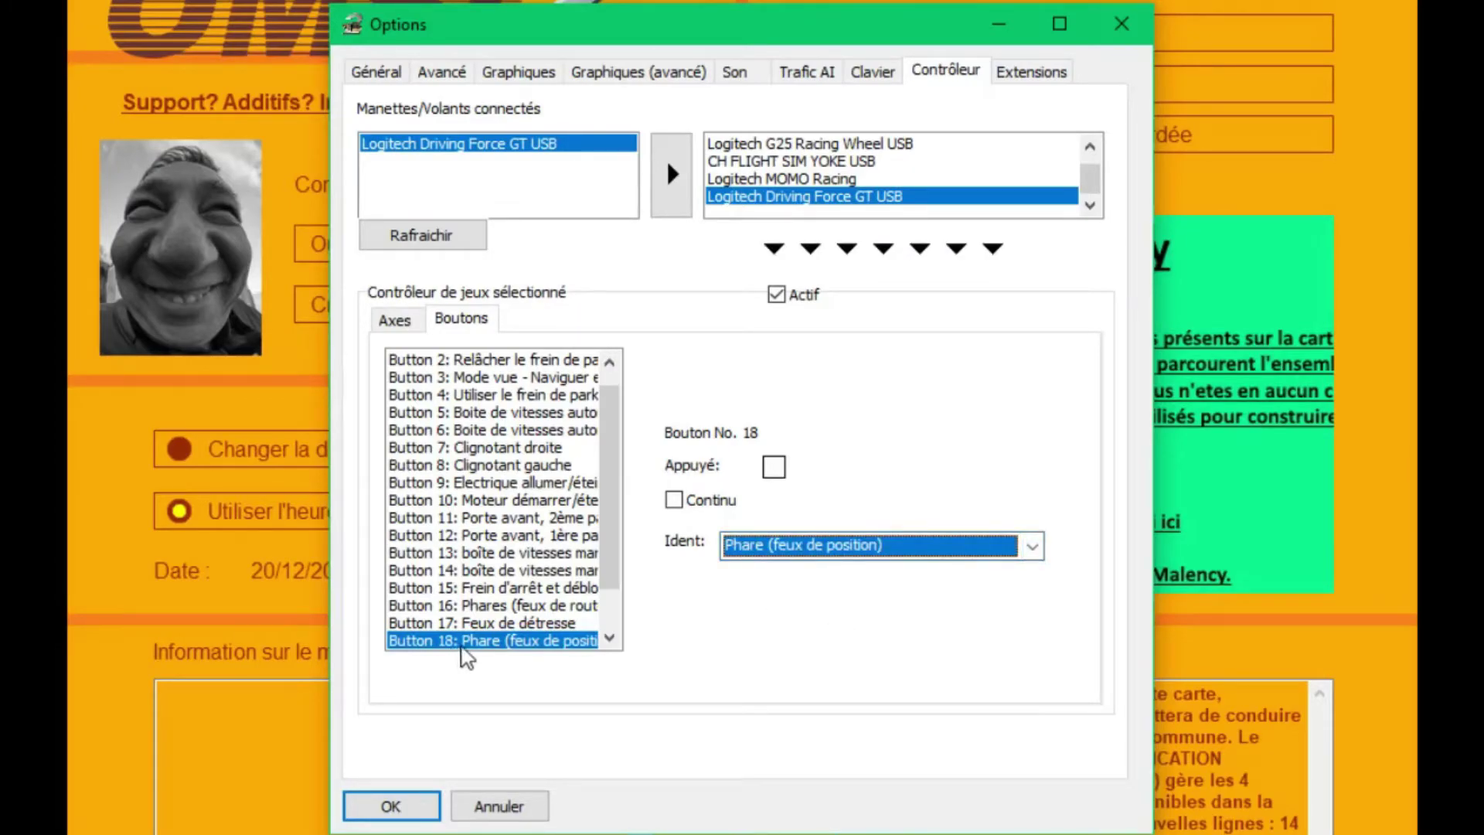
- Set Button 19's function to the automatic gearbox reverse, "Boite de vitesses automatique: R"
scroll(507, 641, down, 1)
click(499, 605)
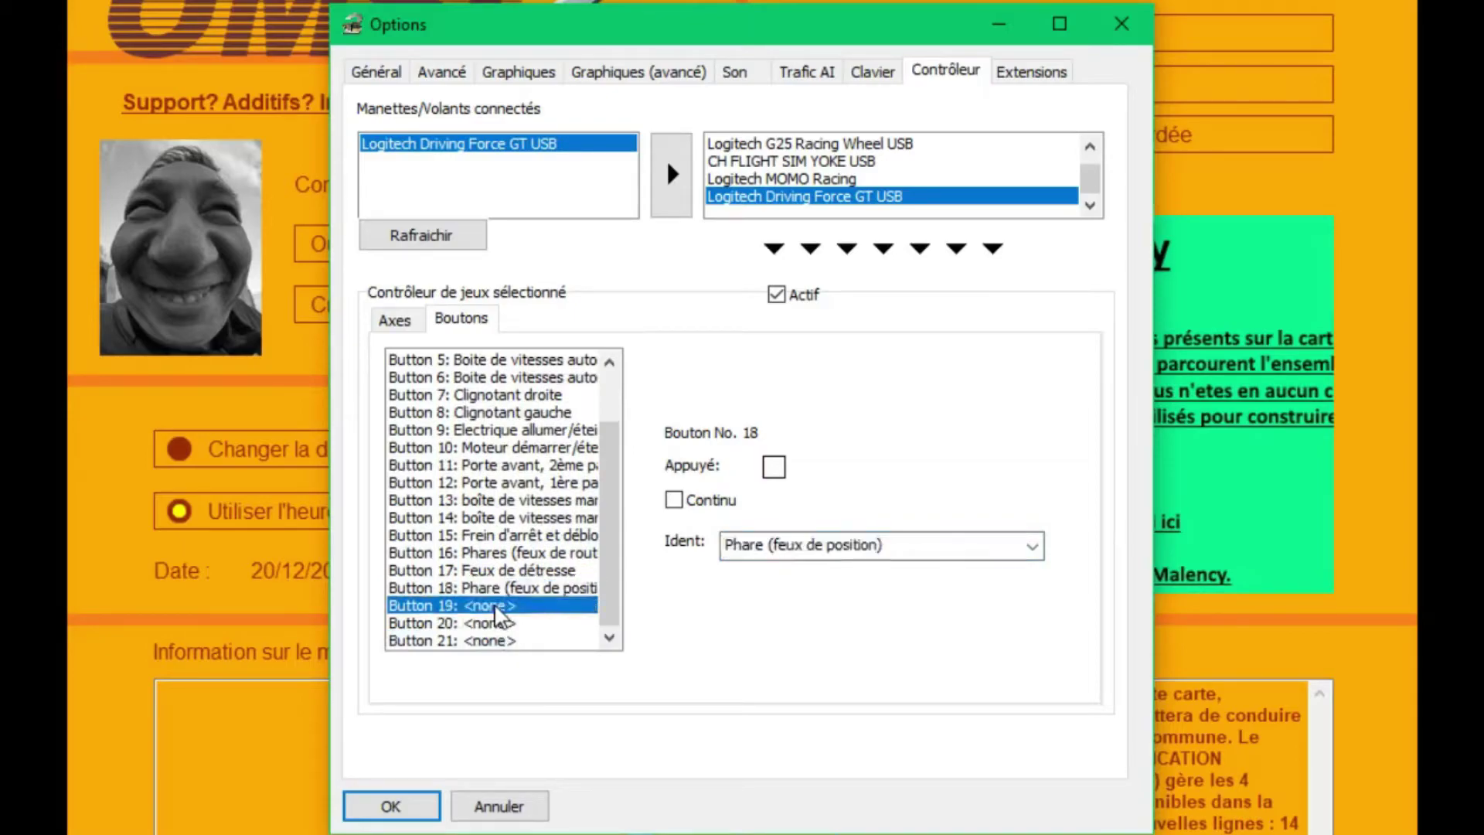
click(766, 548)
scroll(846, 618, up, 1)
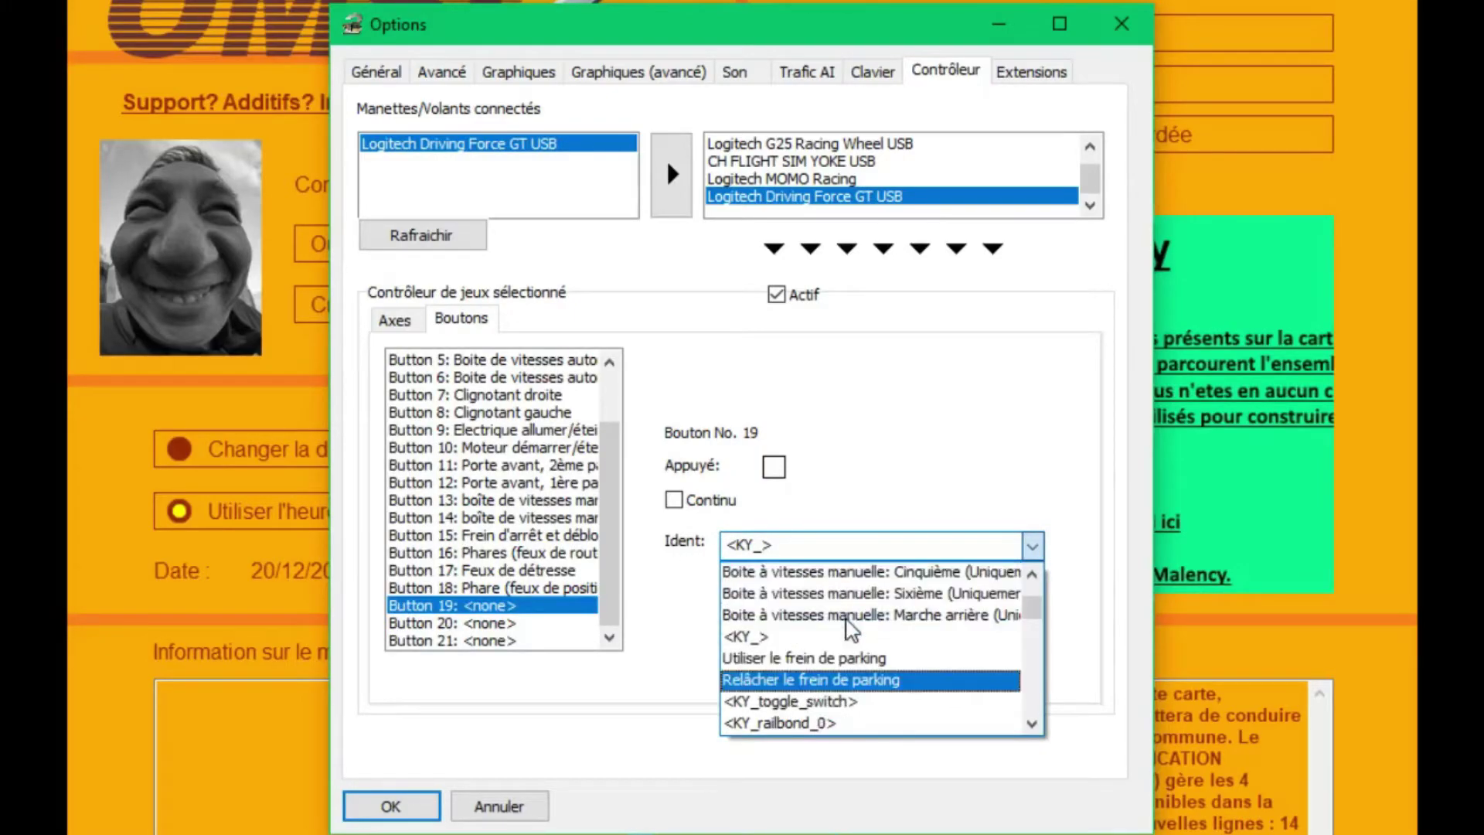
scroll(848, 633, up, 2)
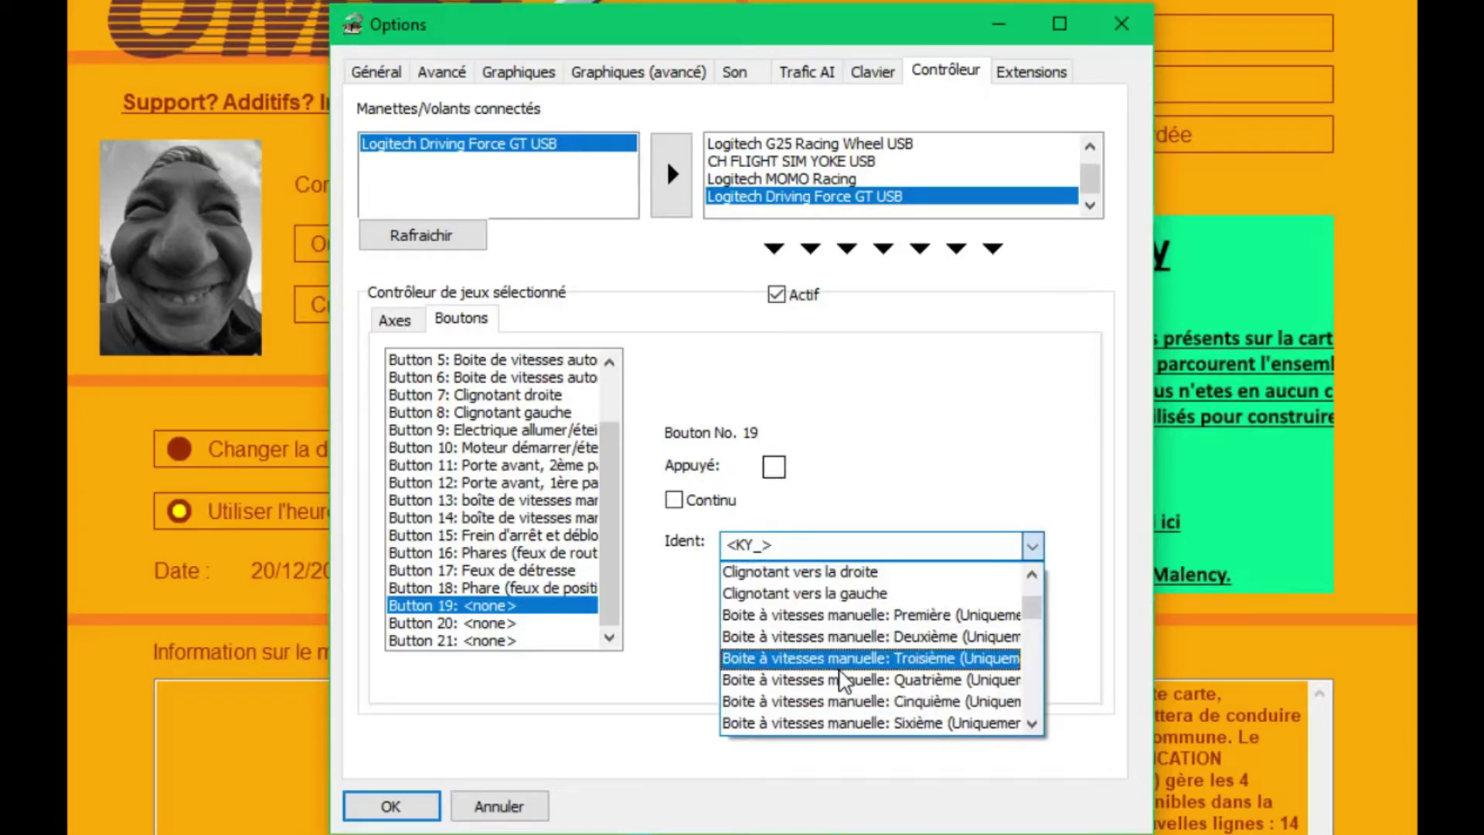
scroll(785, 627, up, 2)
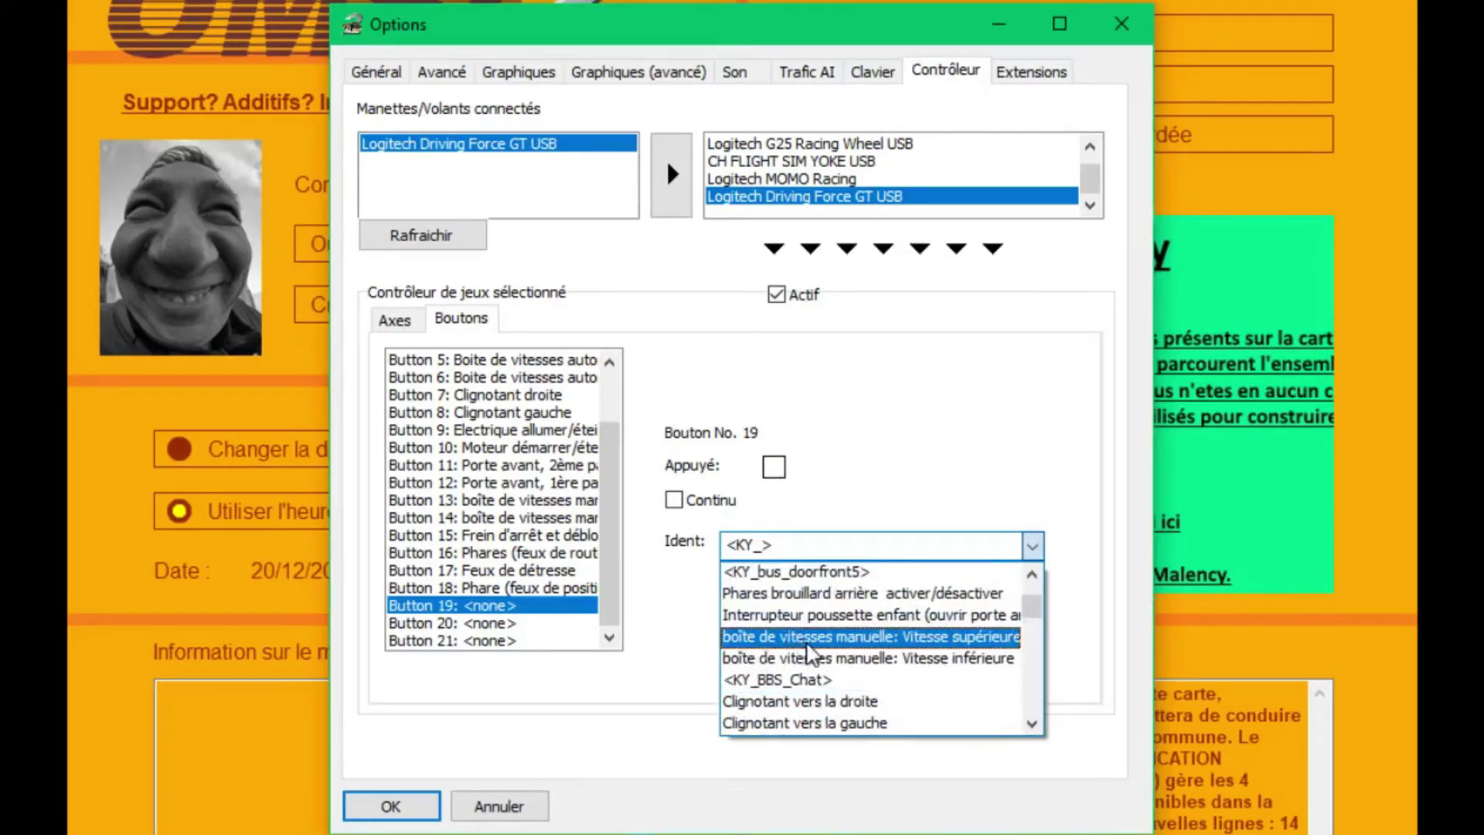
scroll(797, 642, up, 2)
scroll(840, 669, down, 1)
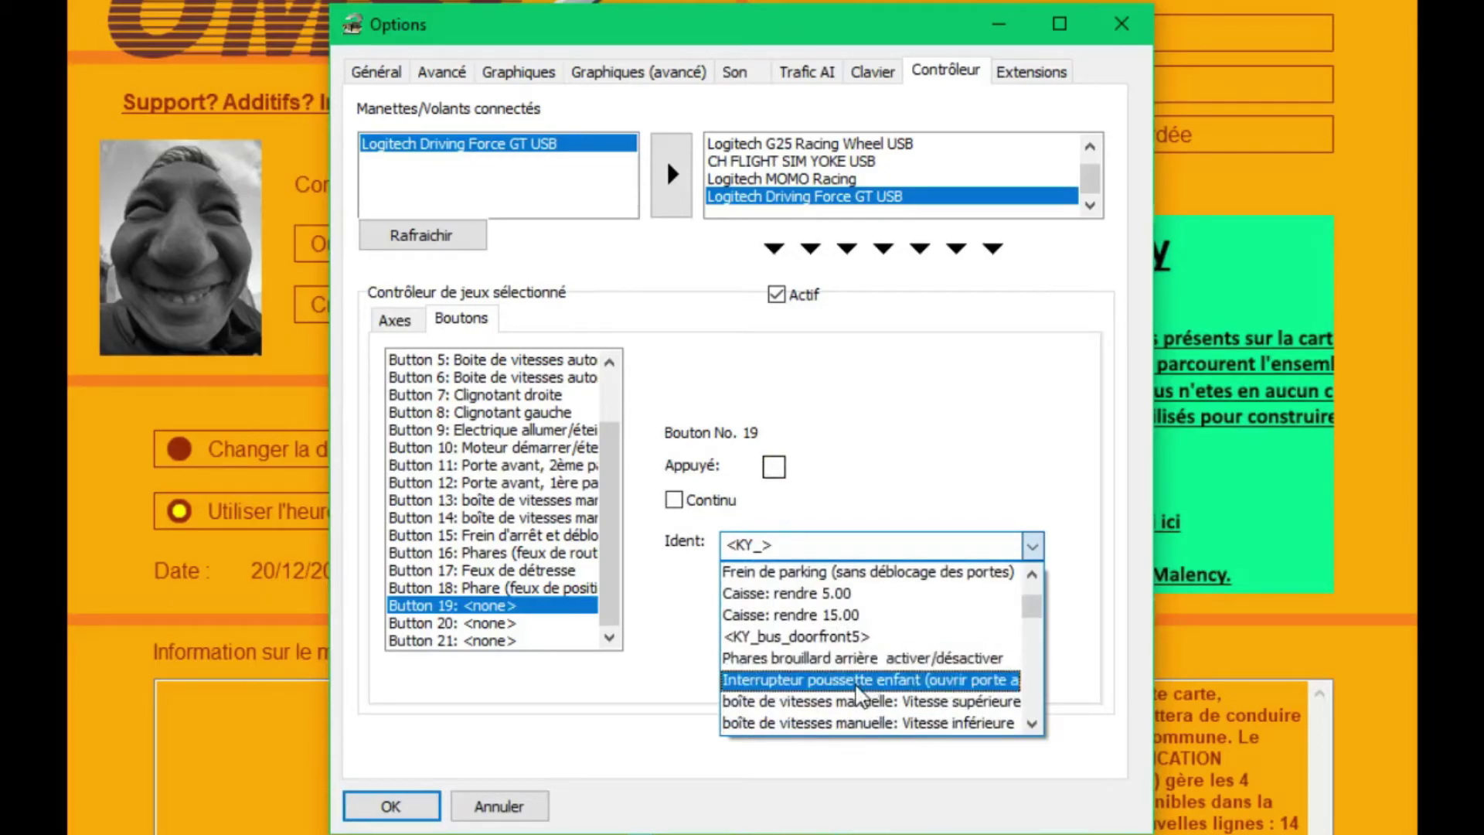
scroll(850, 684, down, 1)
scroll(843, 684, up, 1)
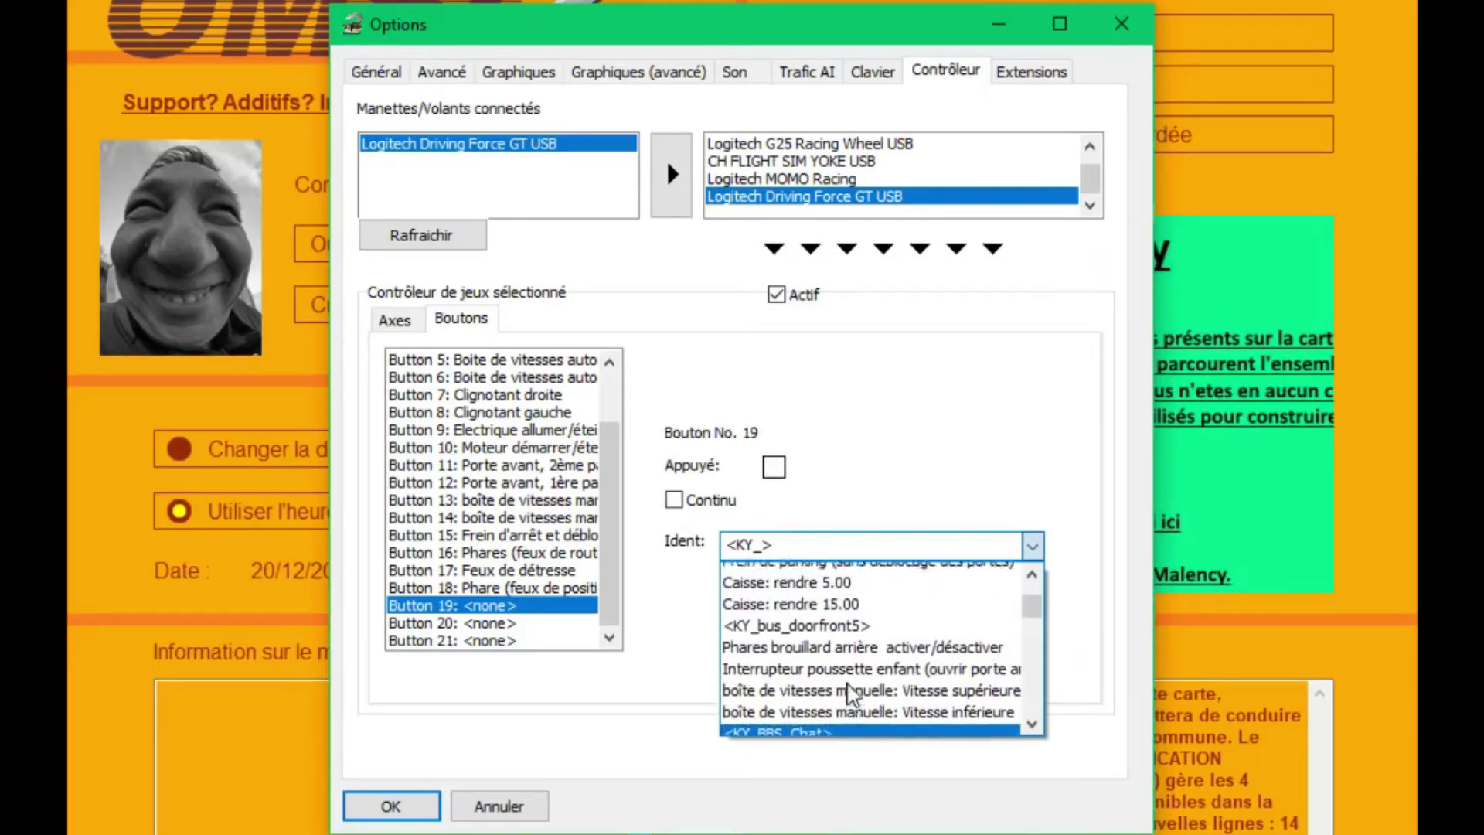
scroll(839, 665, up, 1)
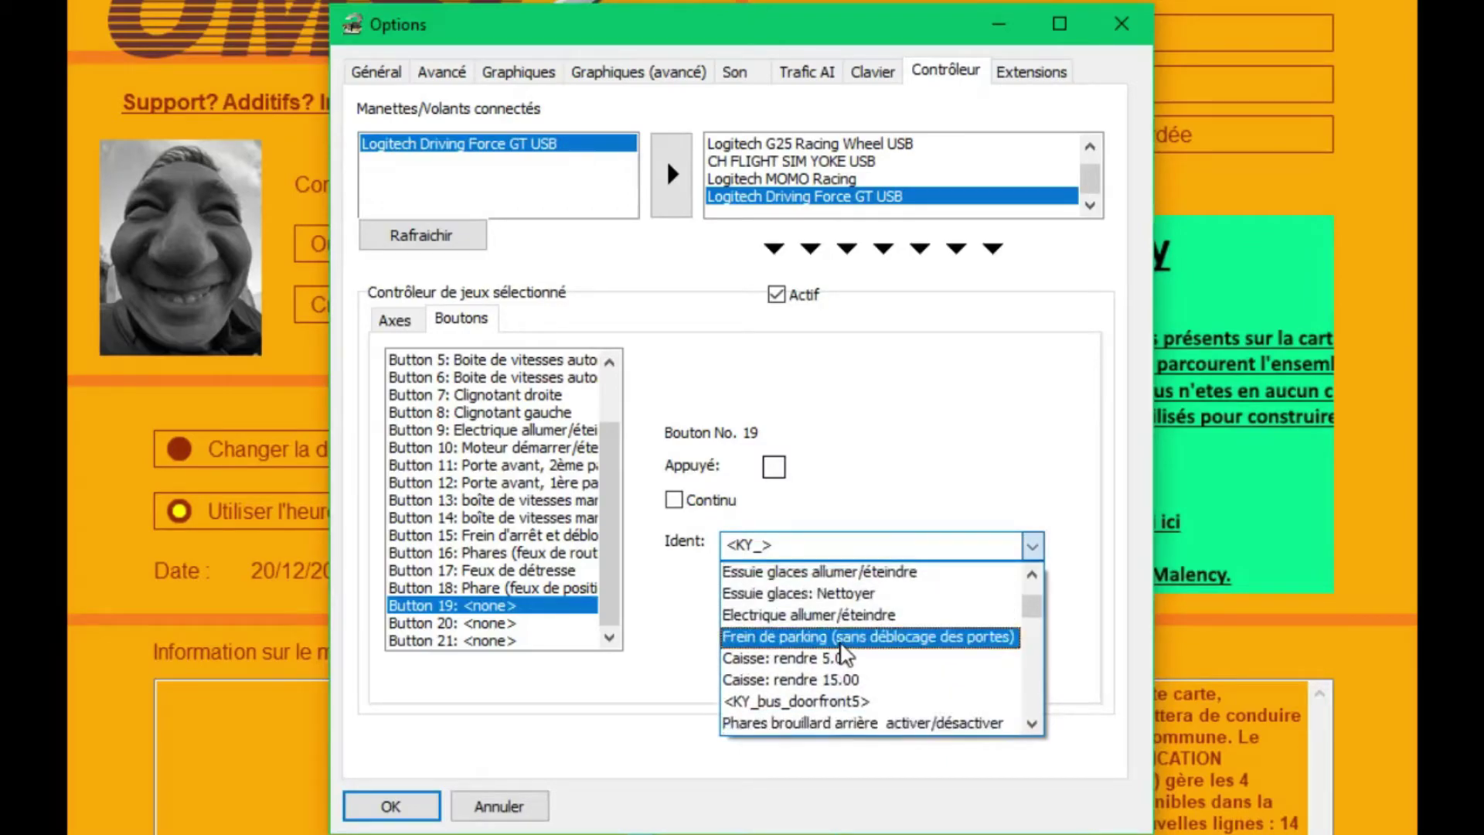
scroll(844, 655, up, 1)
scroll(844, 656, up, 1)
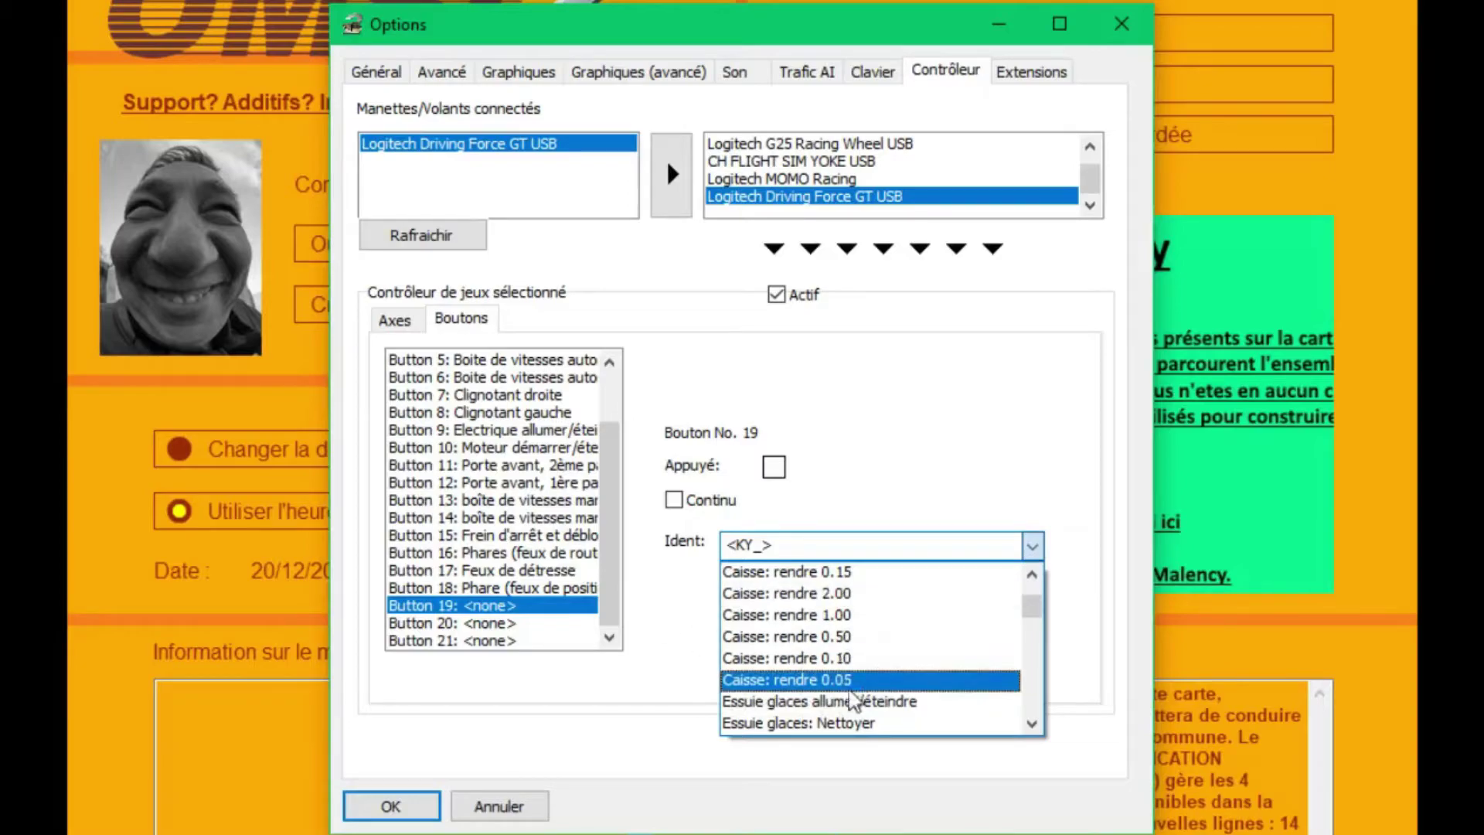
scroll(866, 661, up, 1)
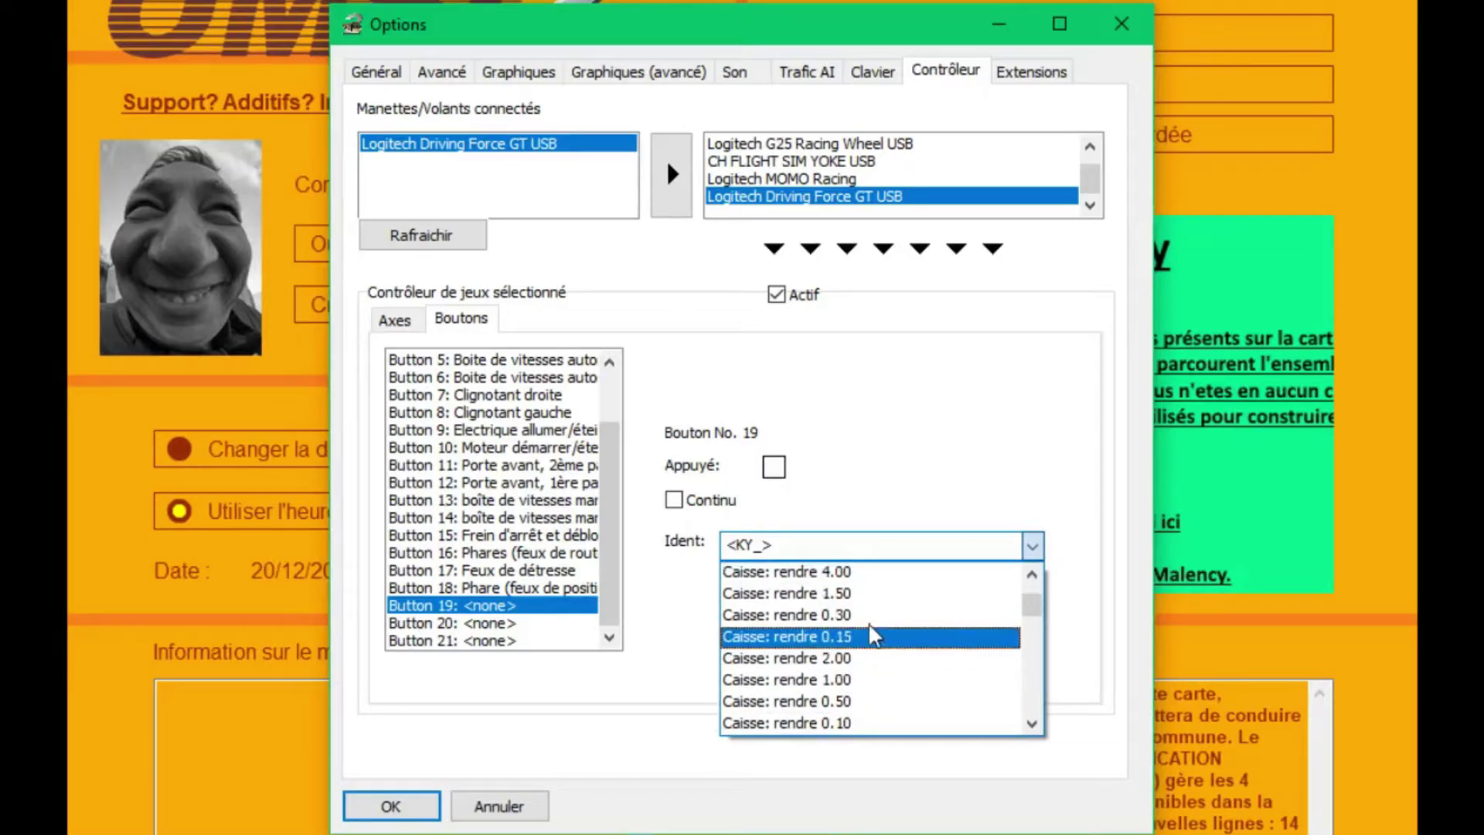
scroll(871, 611, up, 3)
scroll(871, 611, up, 10)
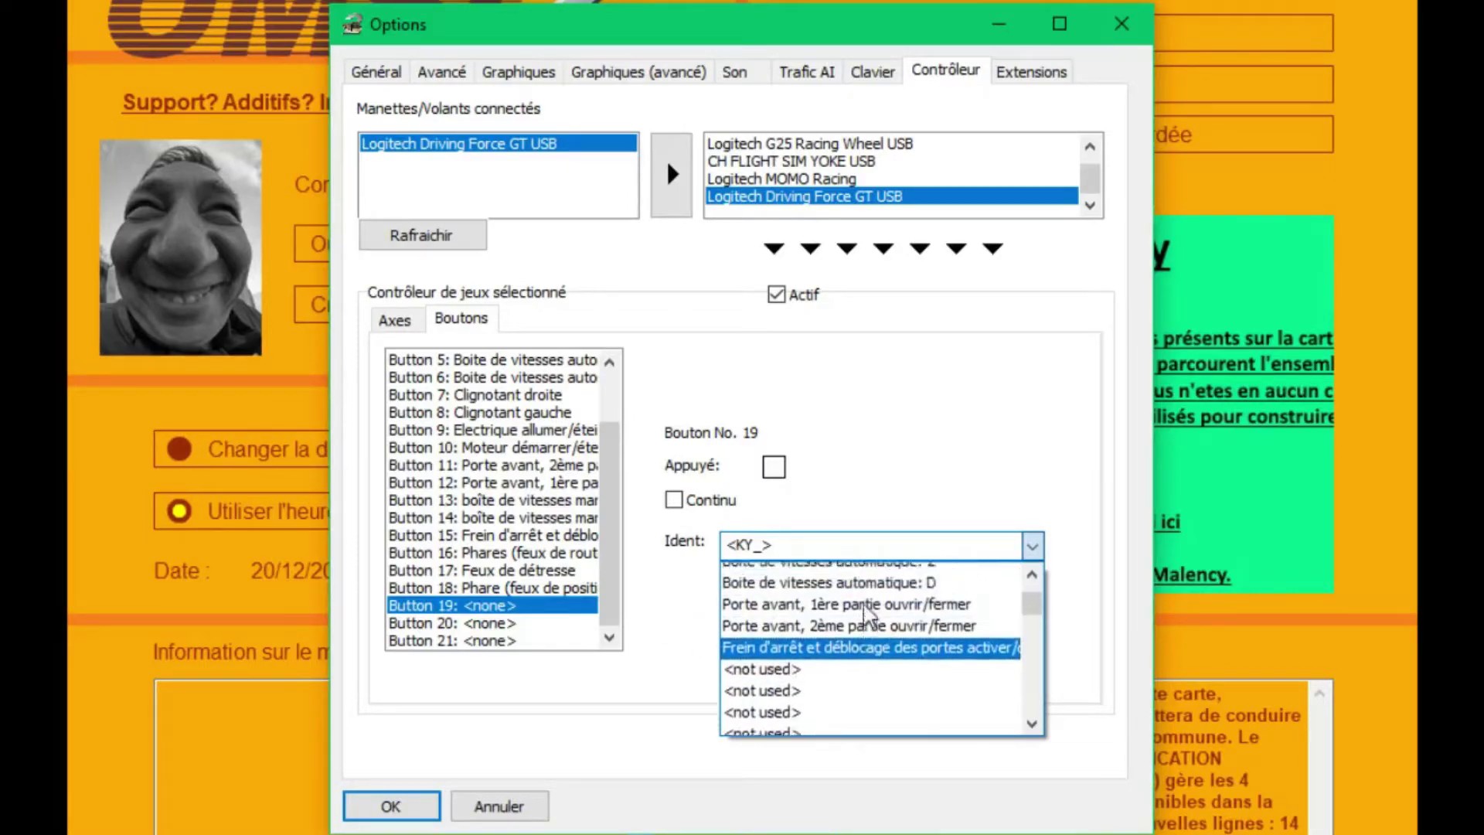
scroll(861, 609, up, 3)
scroll(860, 609, down, 6)
scroll(866, 618, up, 1)
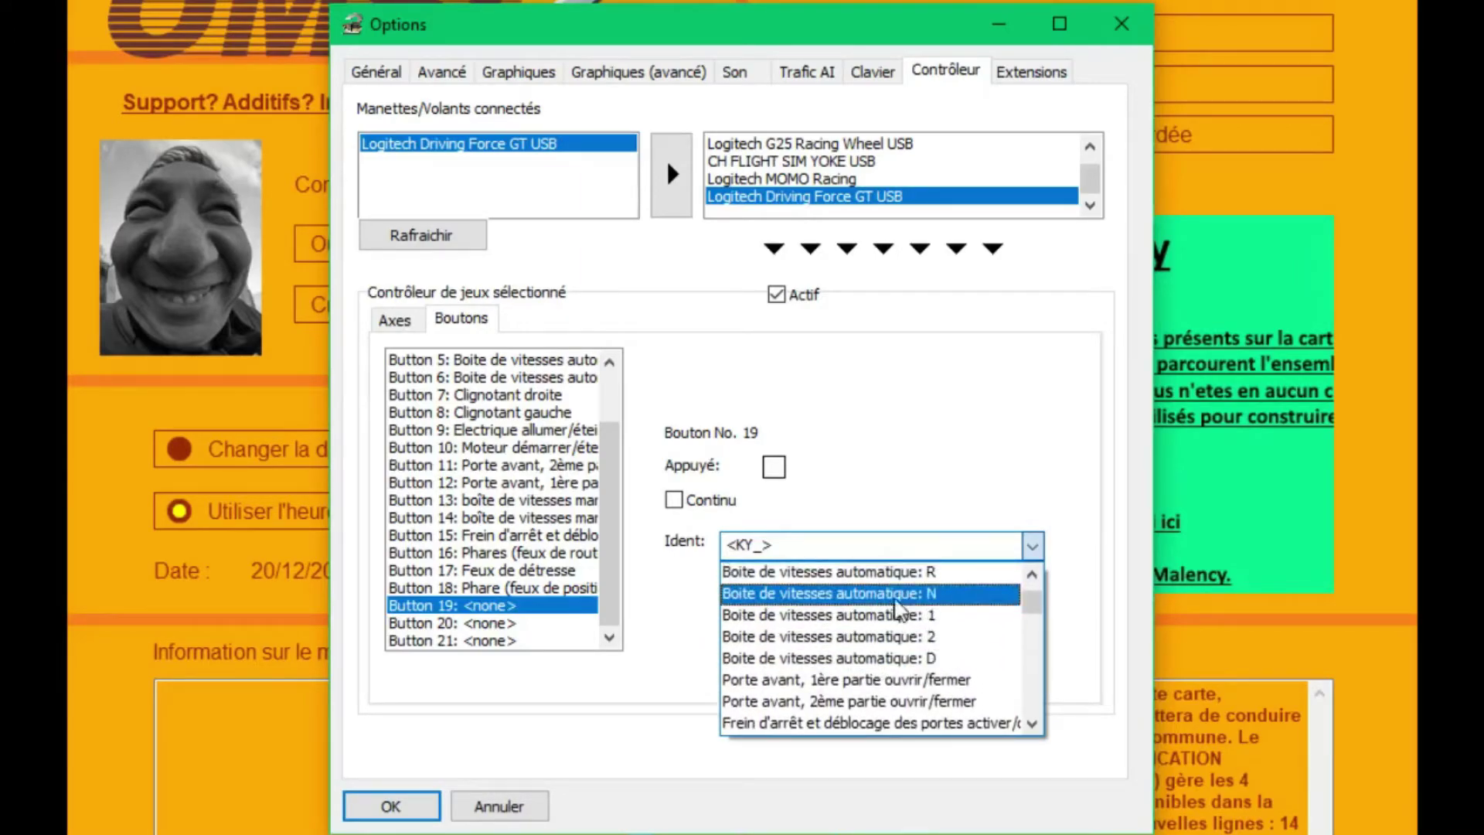
click(907, 576)
- Assign Button 20 to the horn function, "Klaxon"
scroll(607, 627, down, 2)
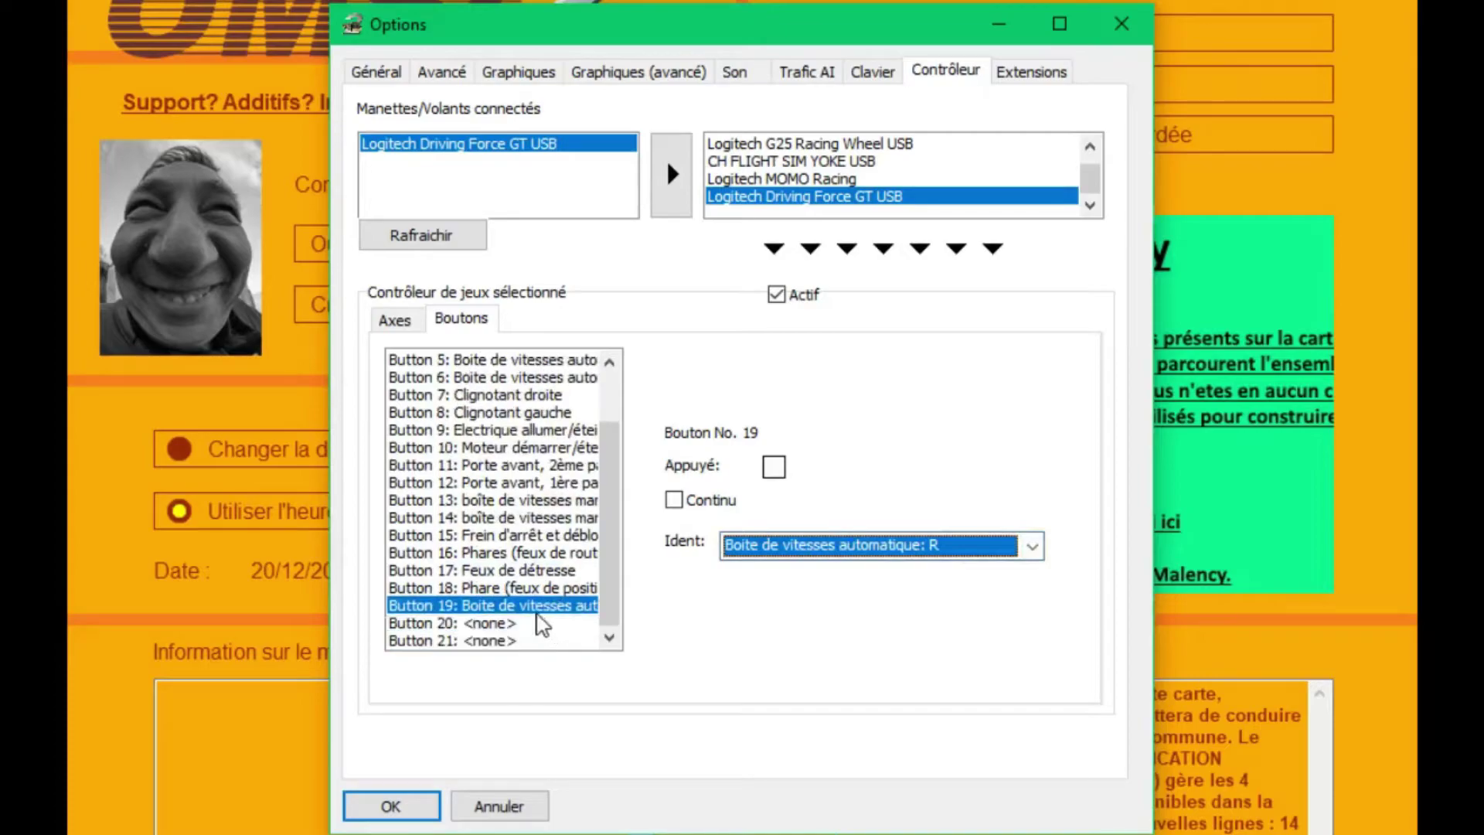
click(504, 641)
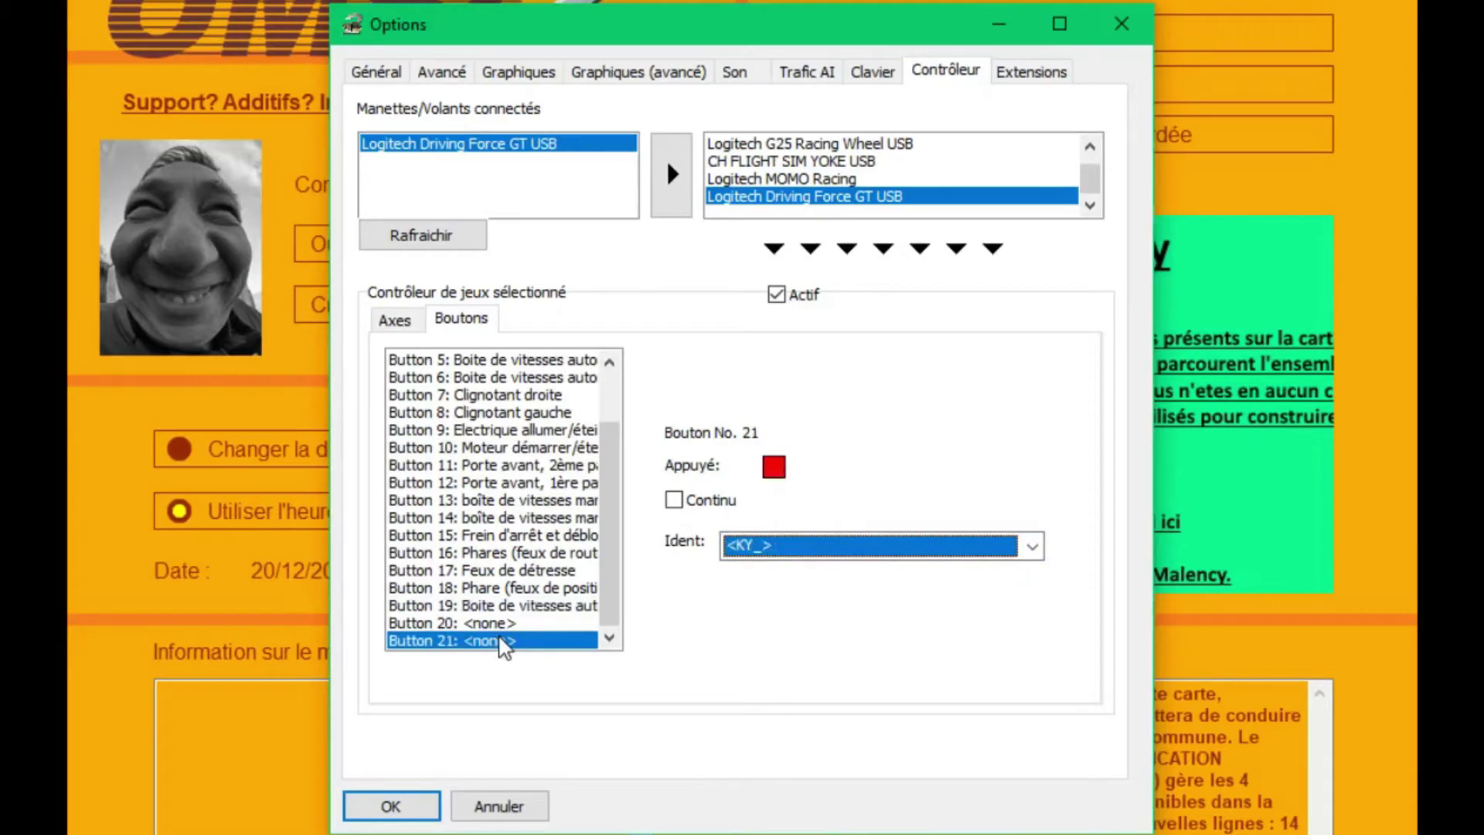
scroll(504, 641, up, 1)
click(504, 640)
click(893, 551)
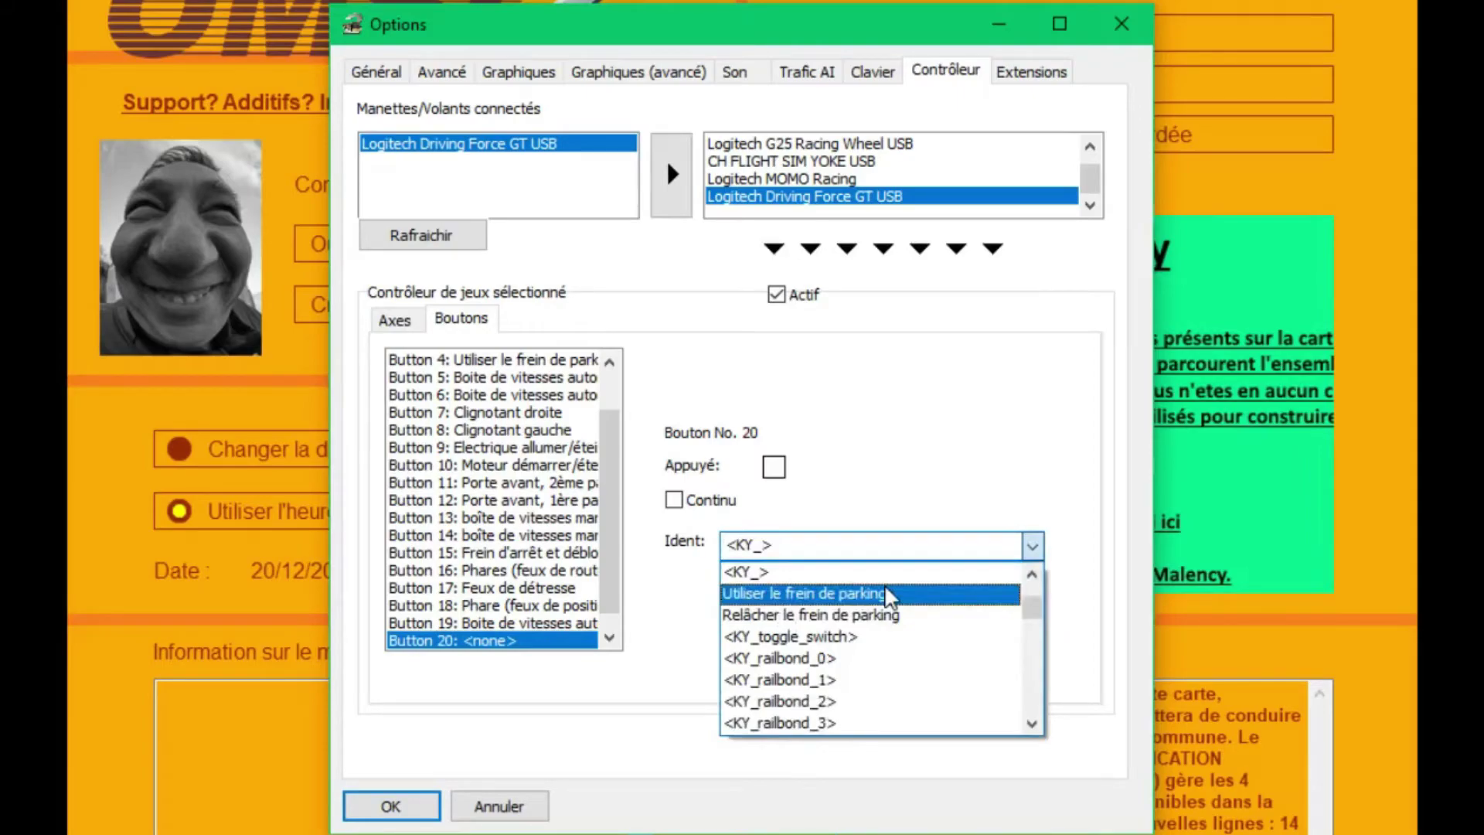
key(k)
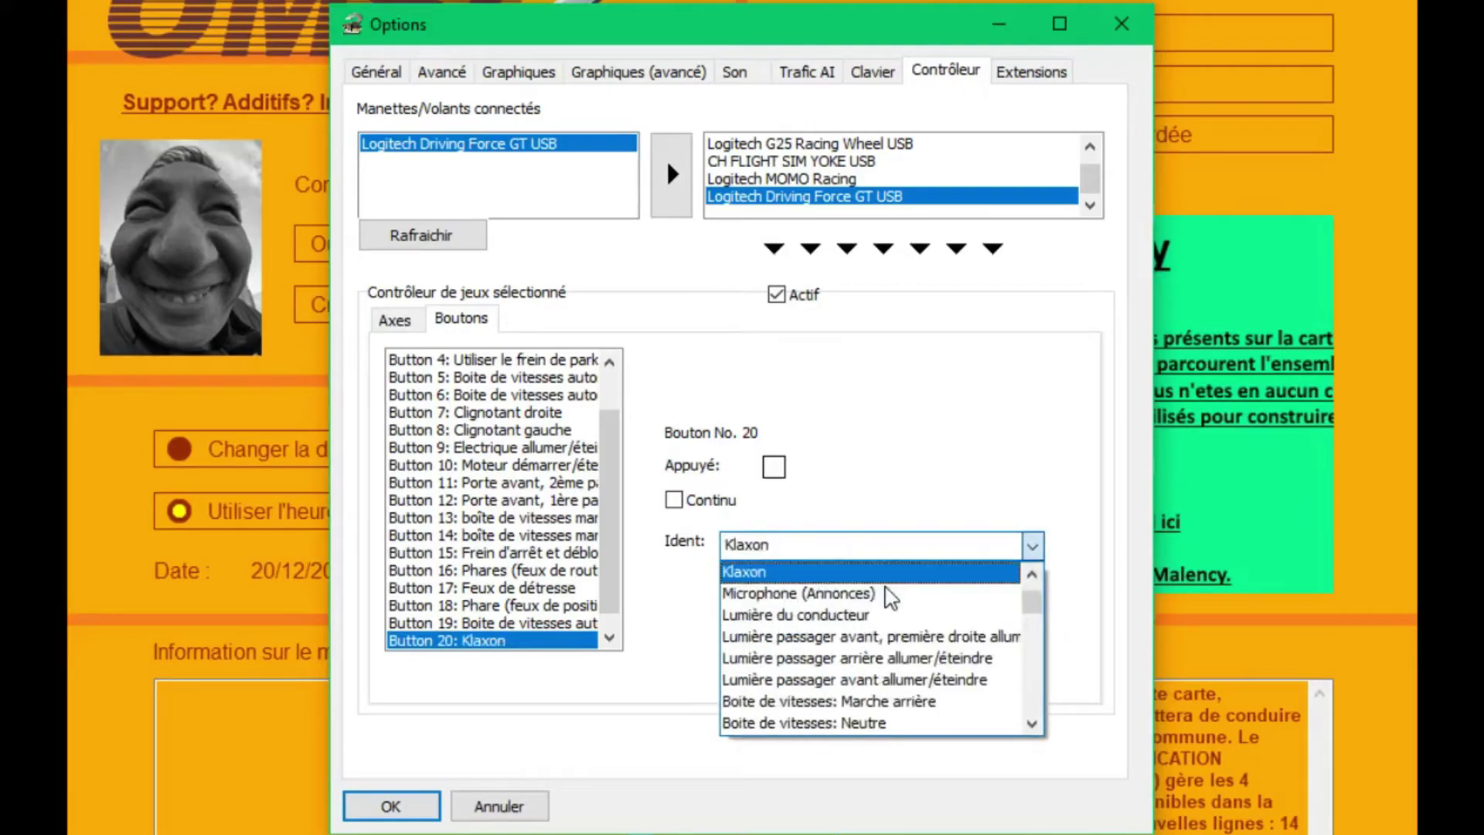
click(851, 573)
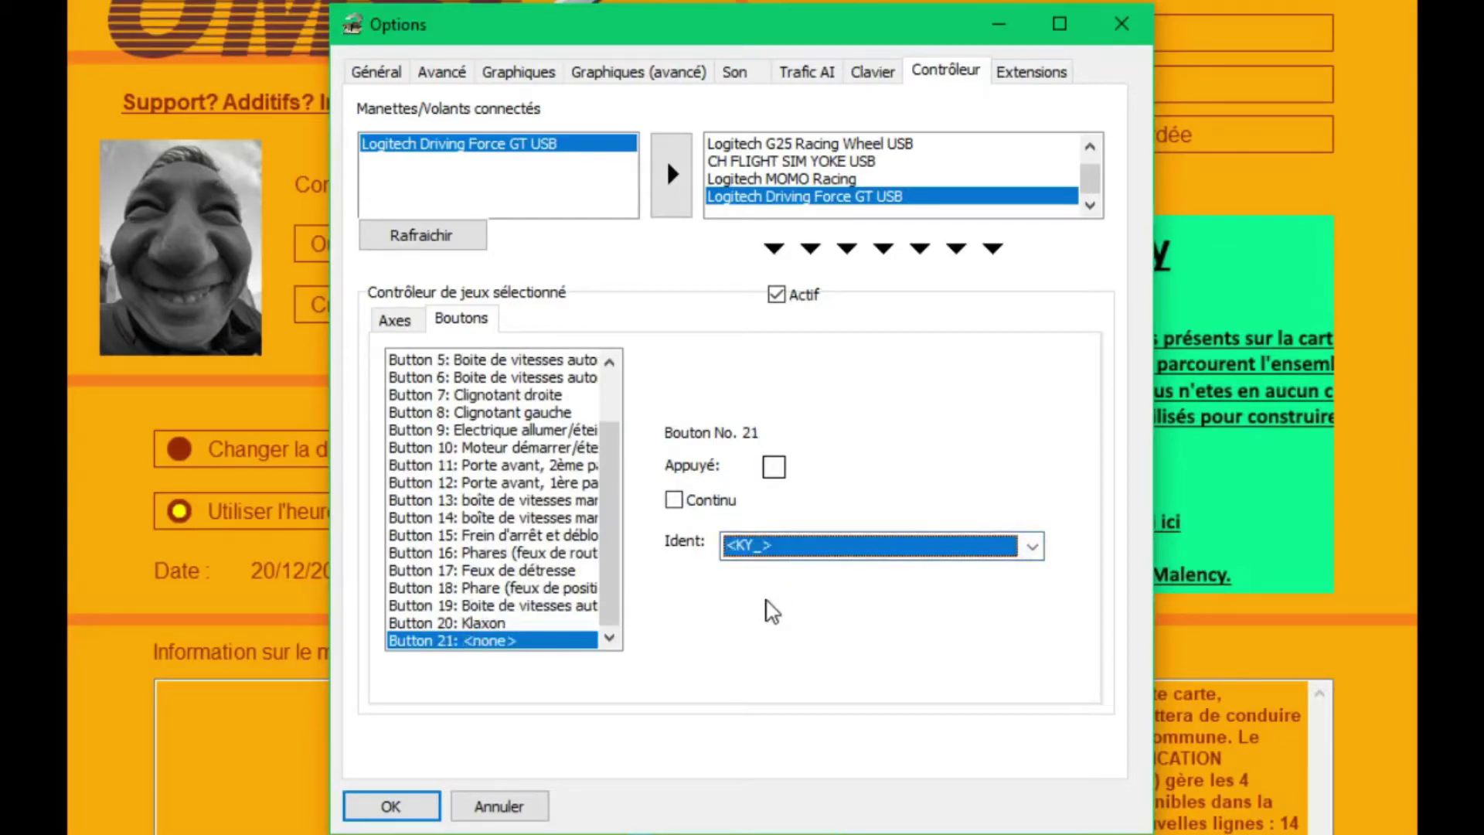
- Set Button 21's function to the alternative steering toggle, "Activer/Désactiver le pilotage alternatif avec"
key(Down)
key(Down)
key(Down)
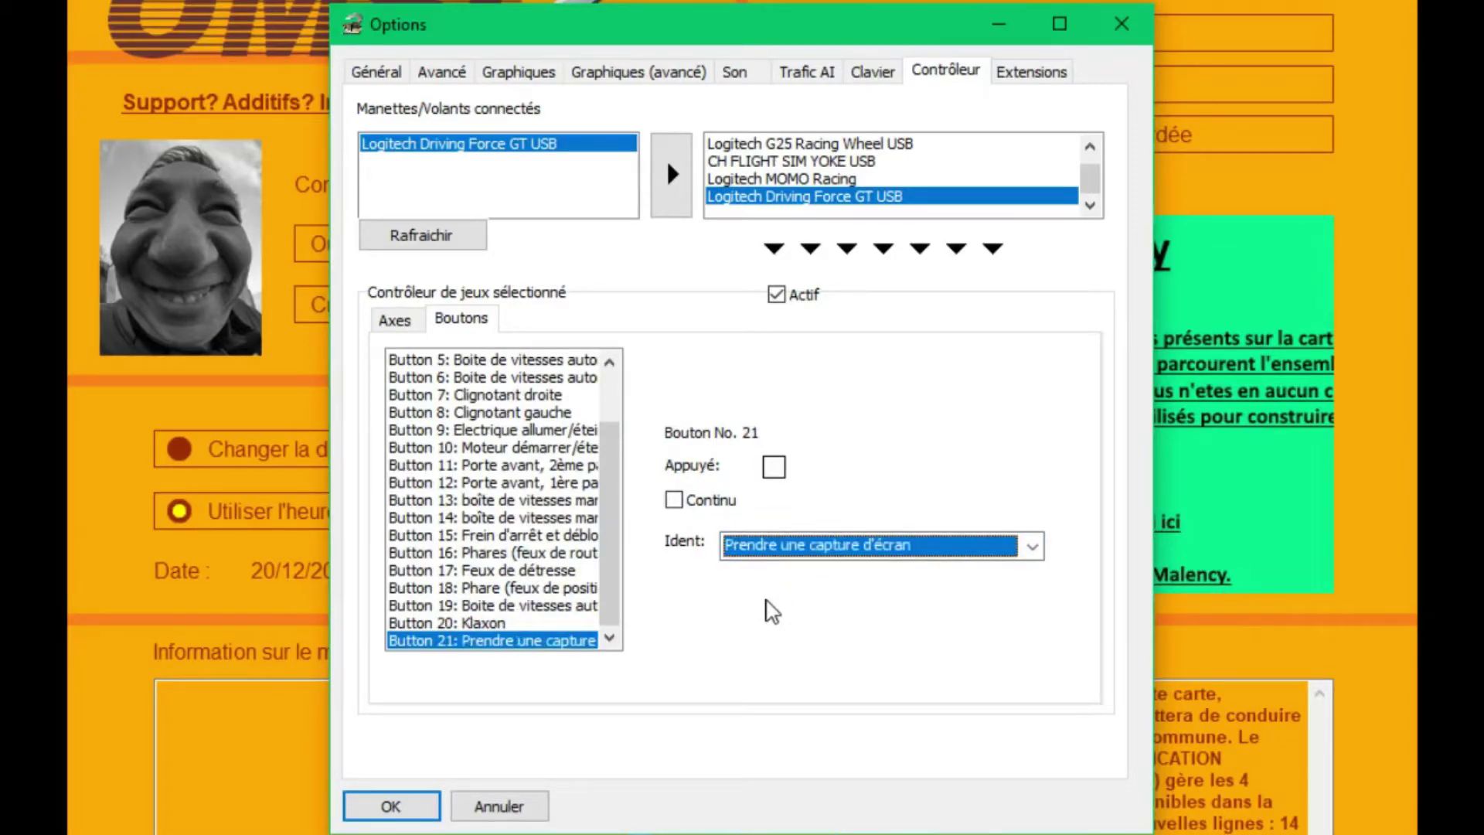
key(Down)
key(Down)
key(Down)
key(Down)
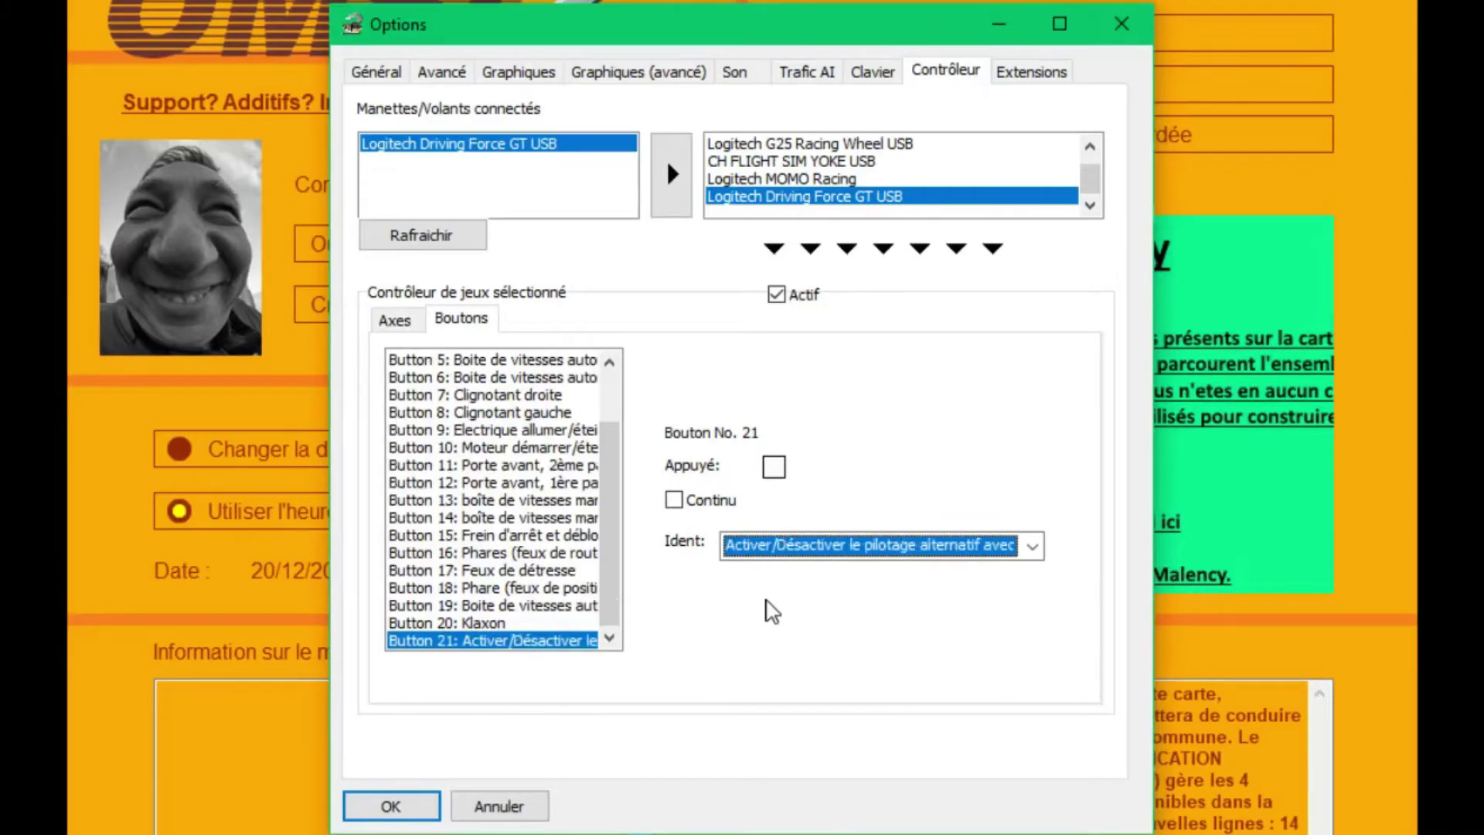
key(Down)
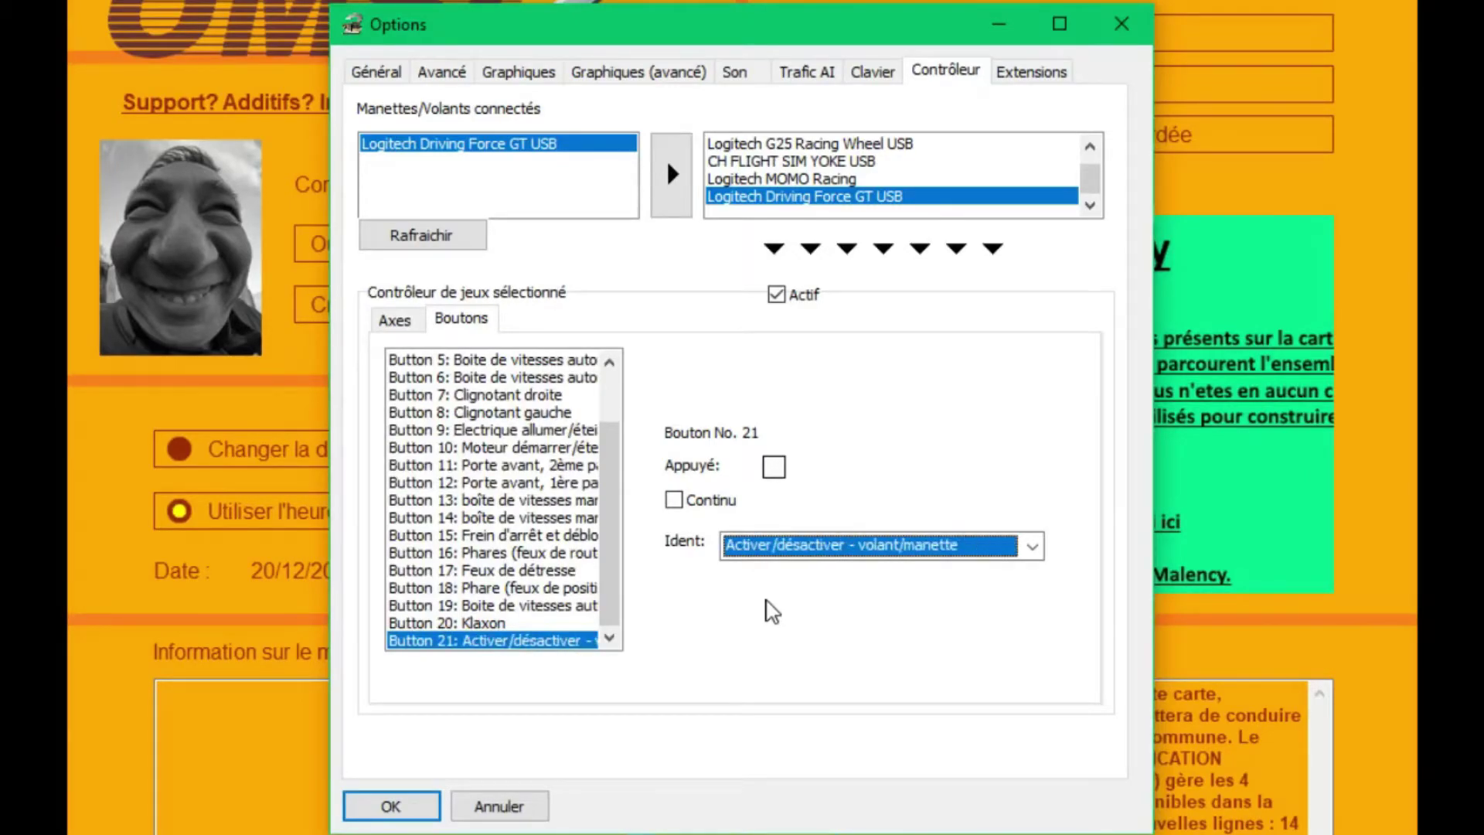
key(Down)
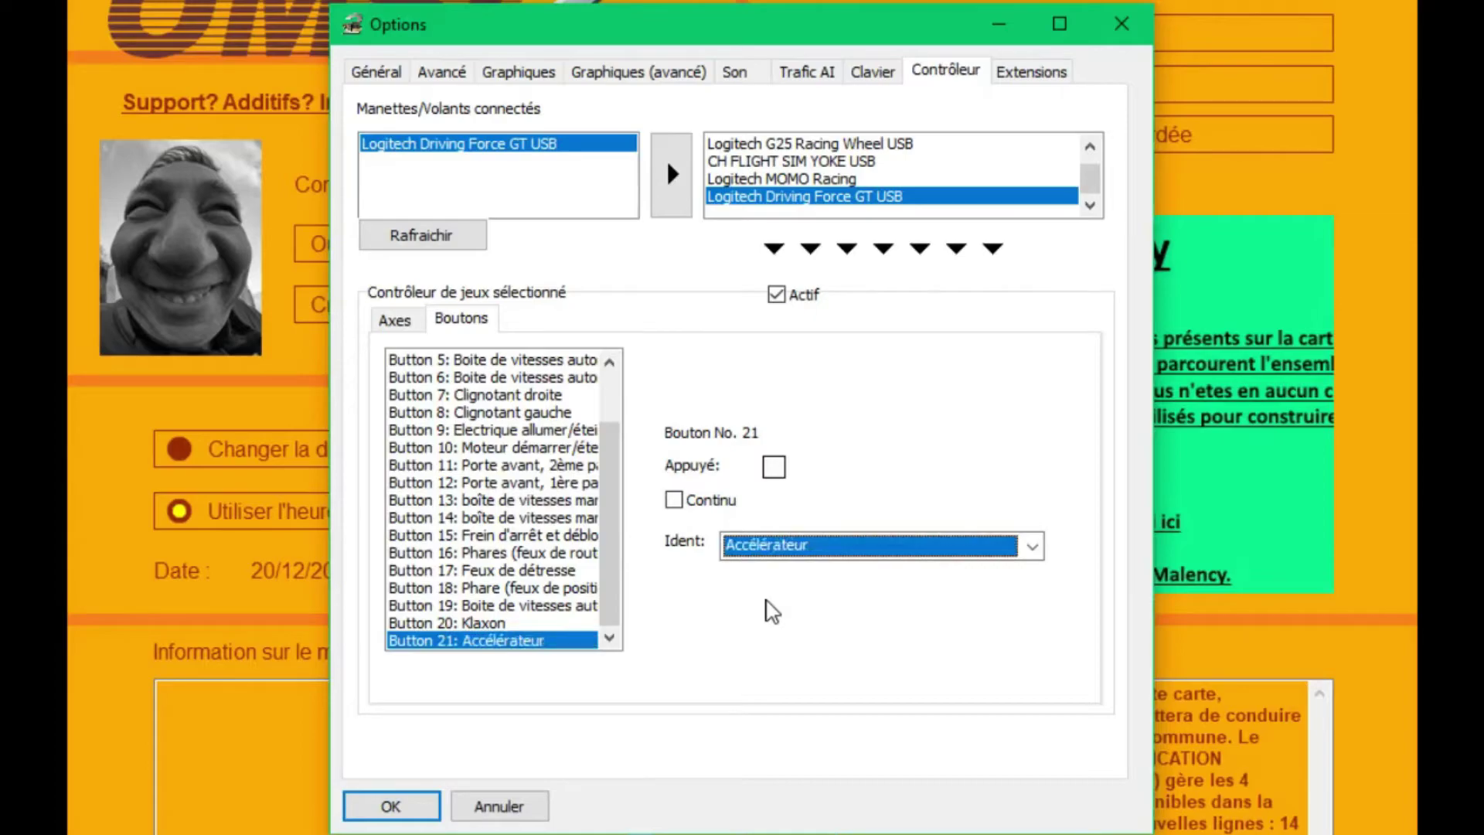
key(Up)
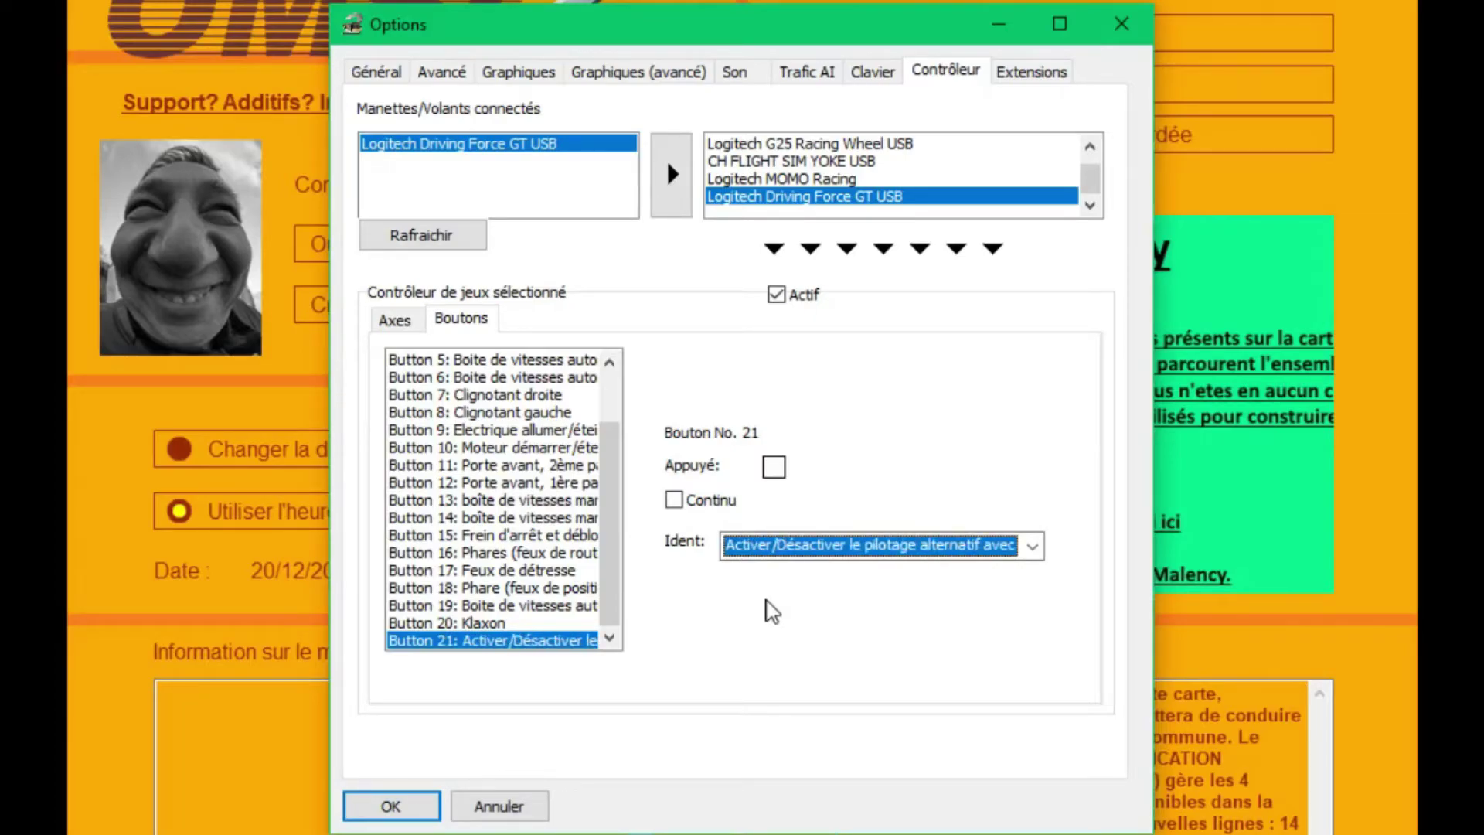
- Change Button 21's function to the steering wheel visibility toggle, "Volant visible/invisible", and save the controller options
click(938, 546)
scroll(1031, 598, down, 5)
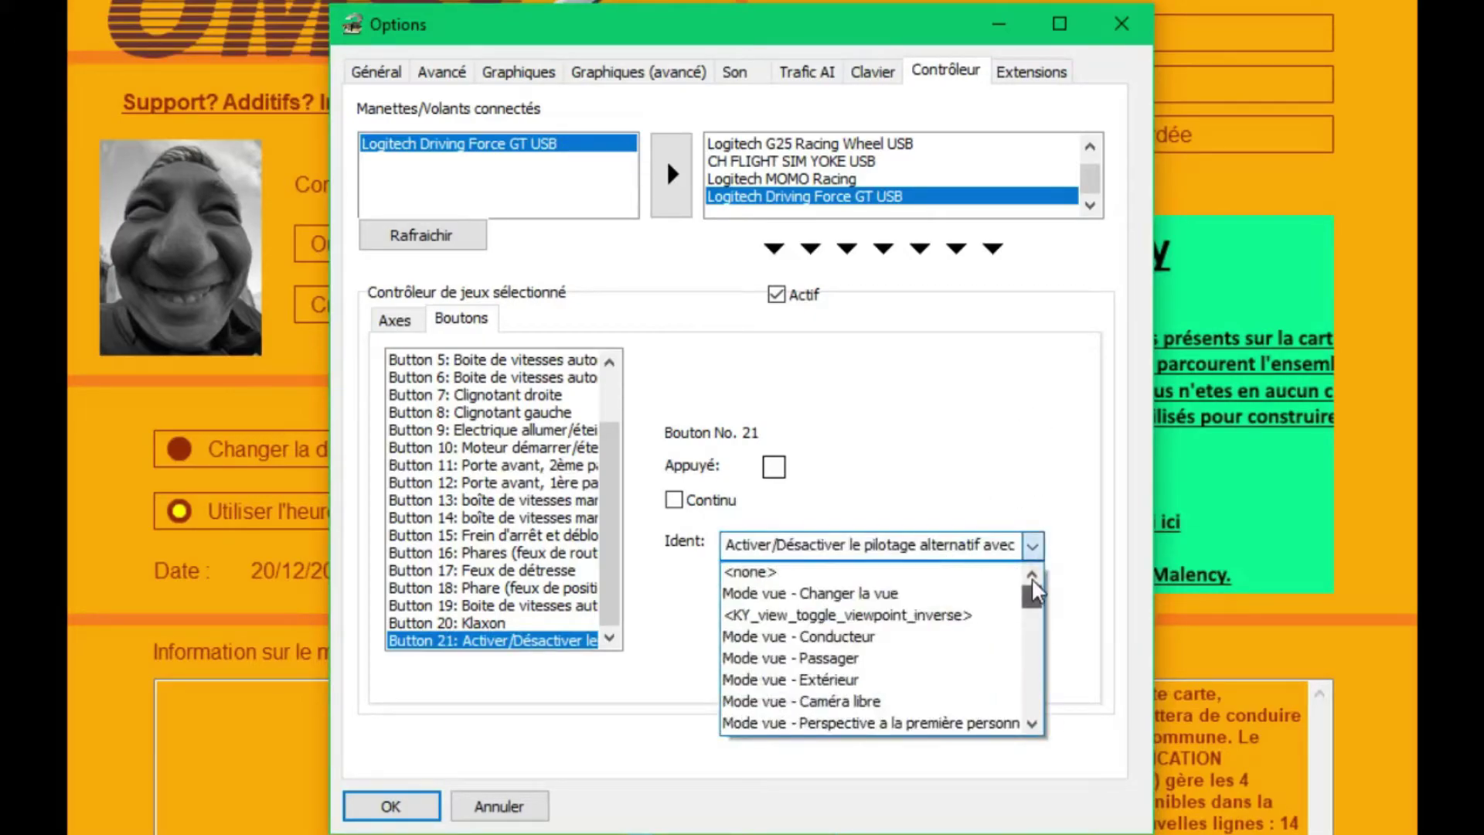
scroll(960, 599, down, 4)
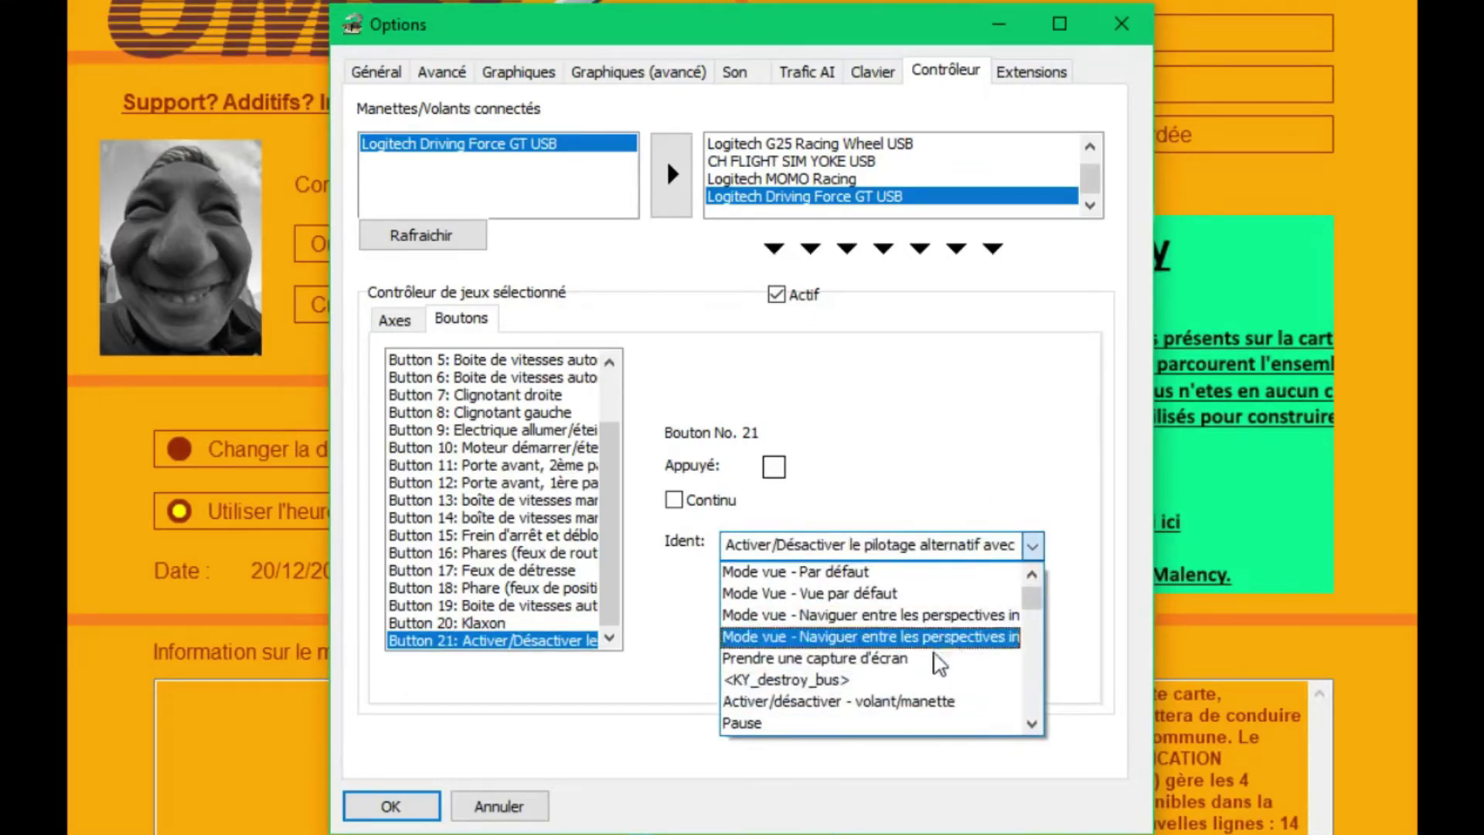
scroll(897, 649, down, 1)
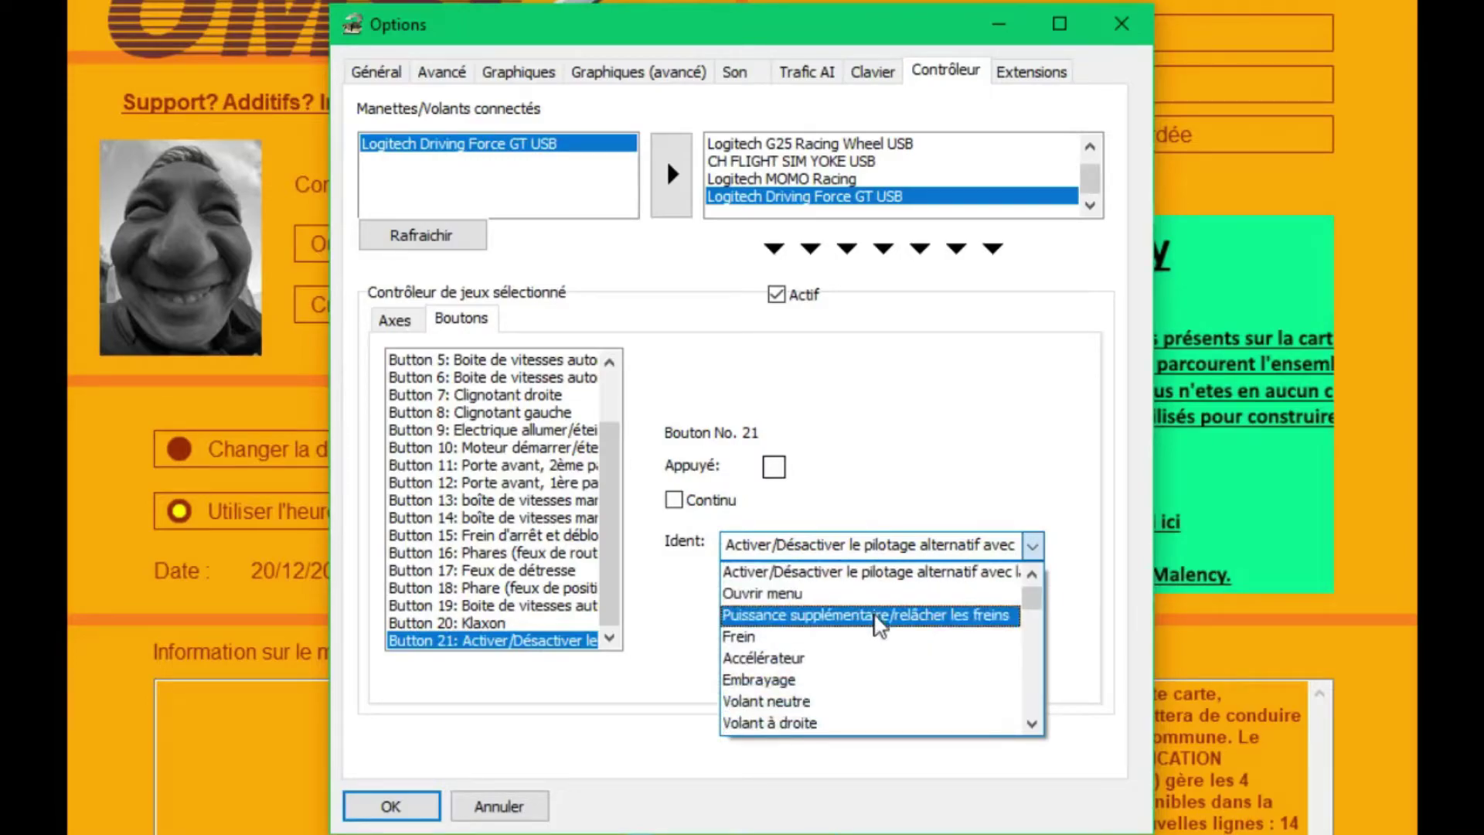
scroll(875, 630, down, 3)
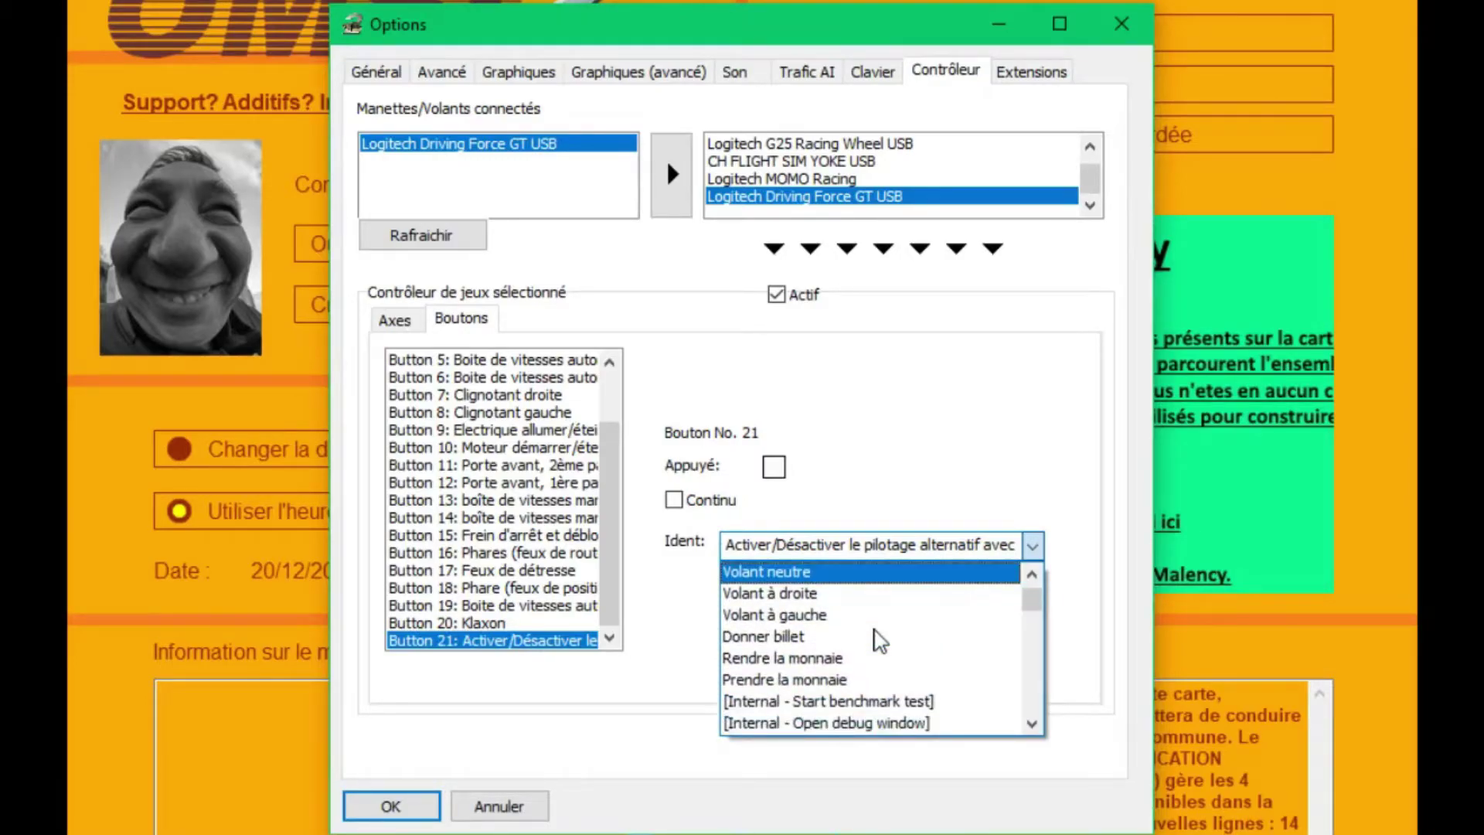
scroll(842, 634, down, 3)
scroll(854, 684, down, 3)
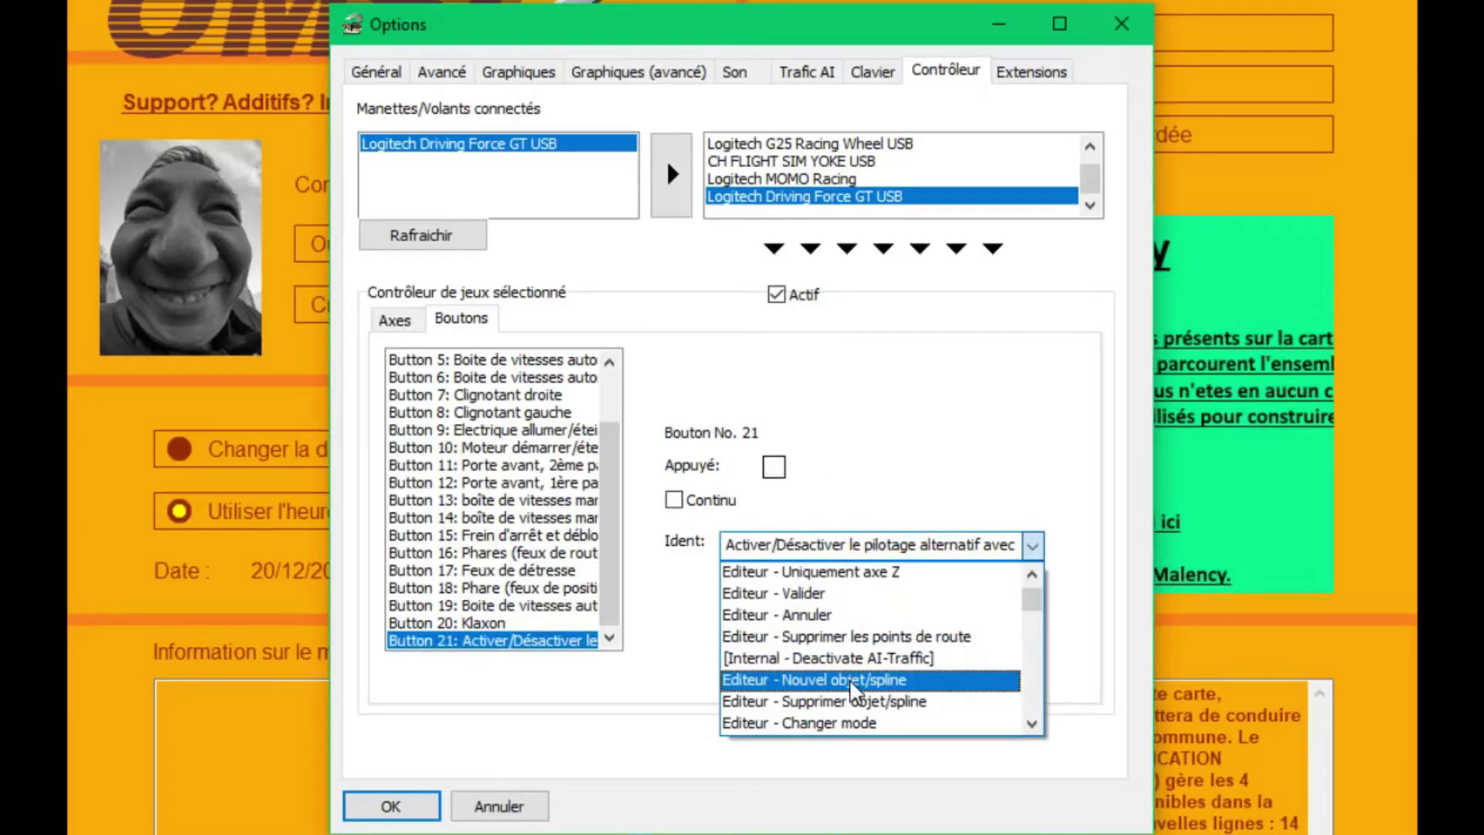
scroll(845, 666, down, 2)
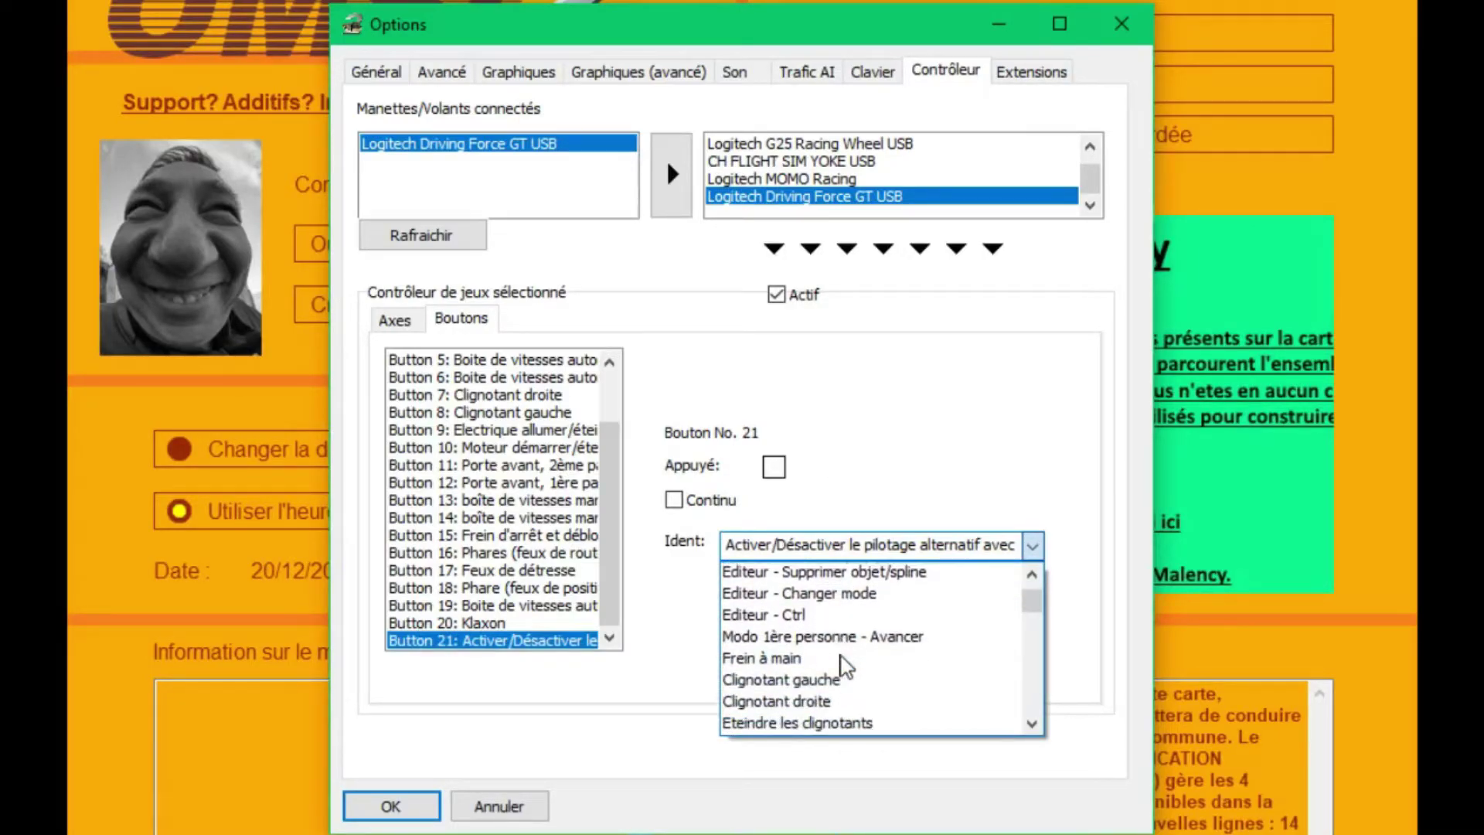
scroll(846, 665, down, 1)
scroll(851, 661, down, 5)
scroll(850, 659, down, 3)
scroll(901, 686, down, 3)
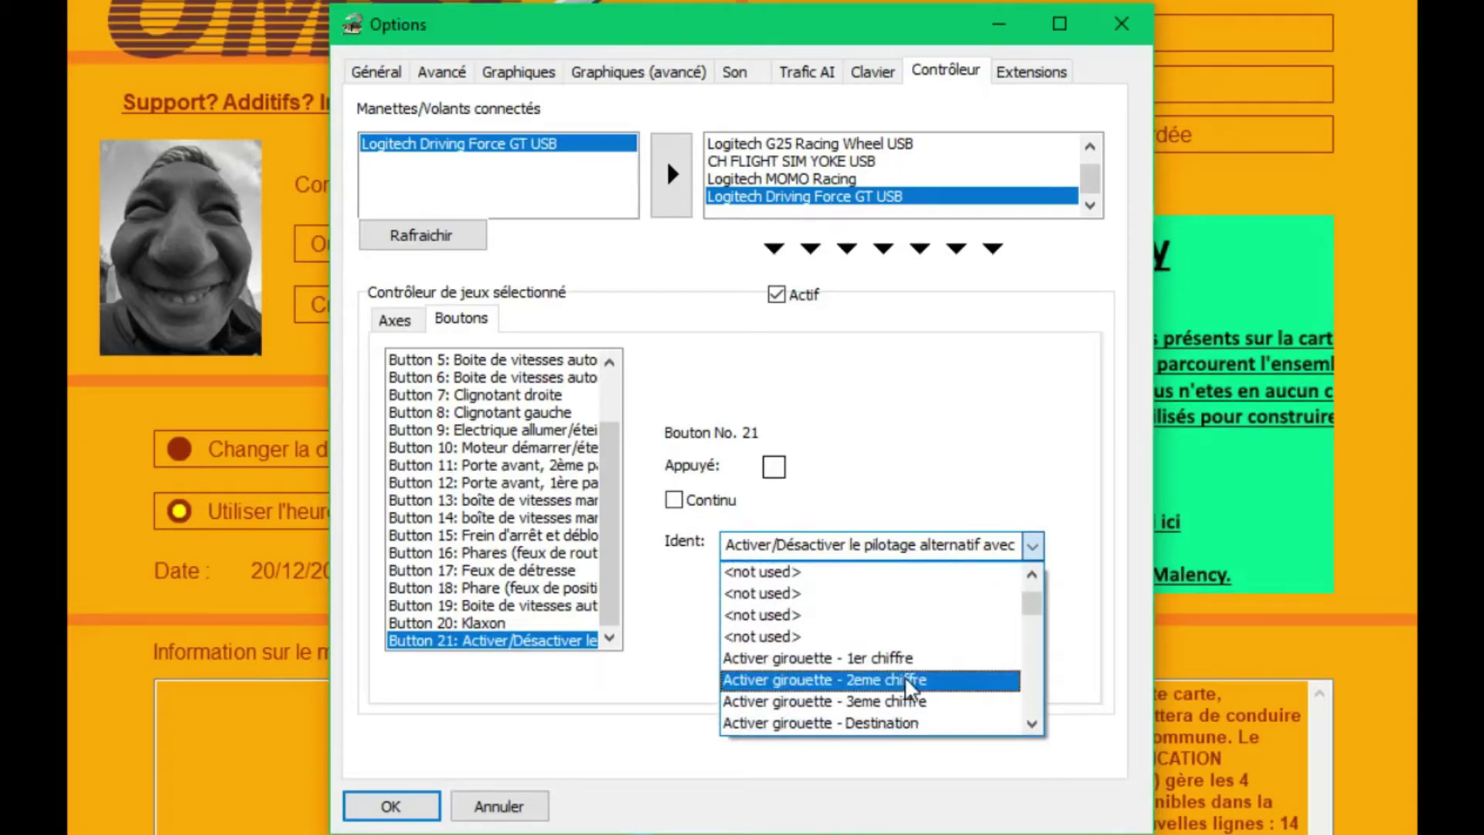
scroll(912, 688, down, 4)
scroll(918, 689, up, 3)
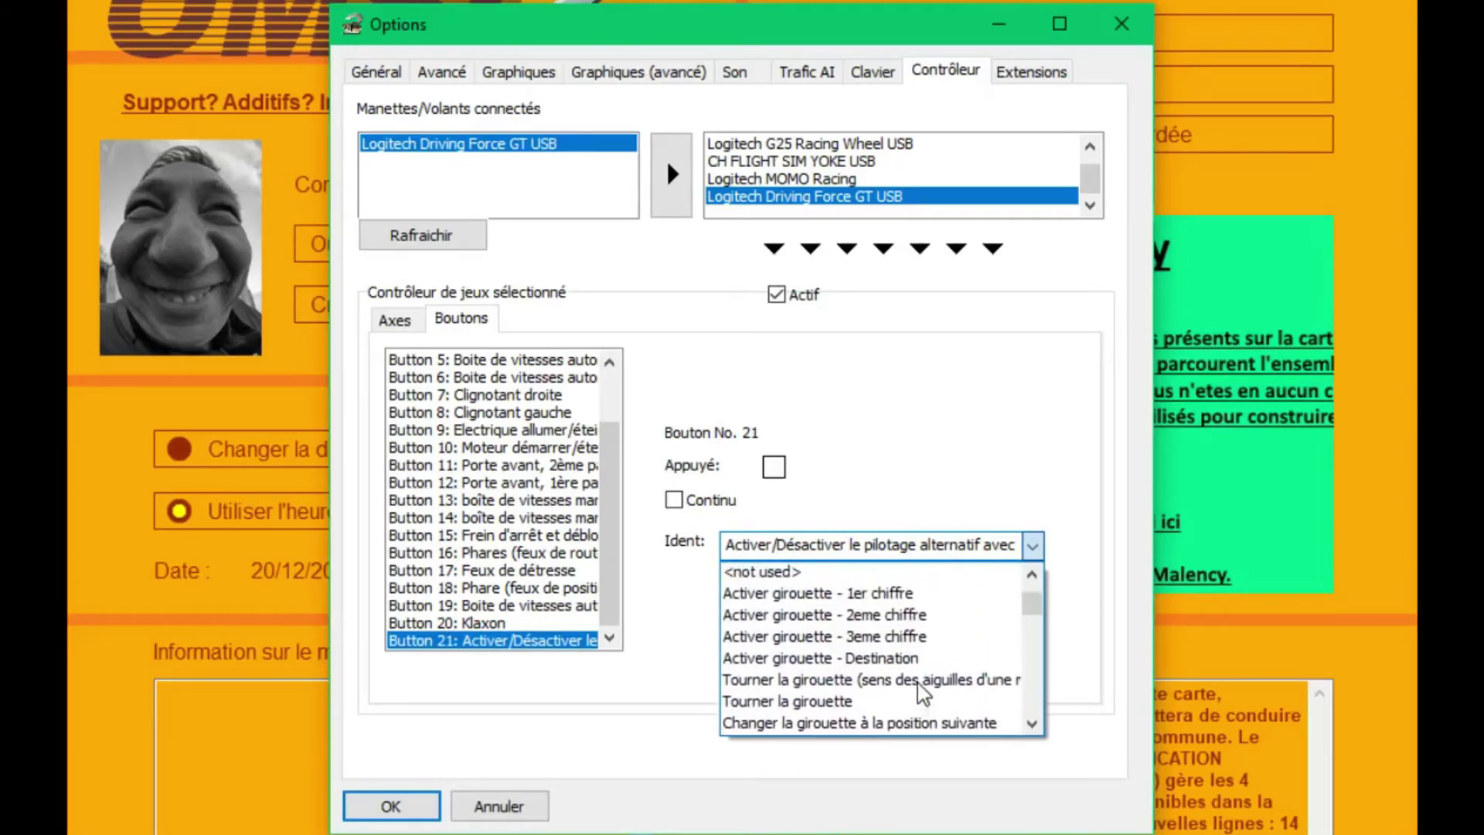
scroll(921, 694, down, 1)
scroll(920, 683, down, 7)
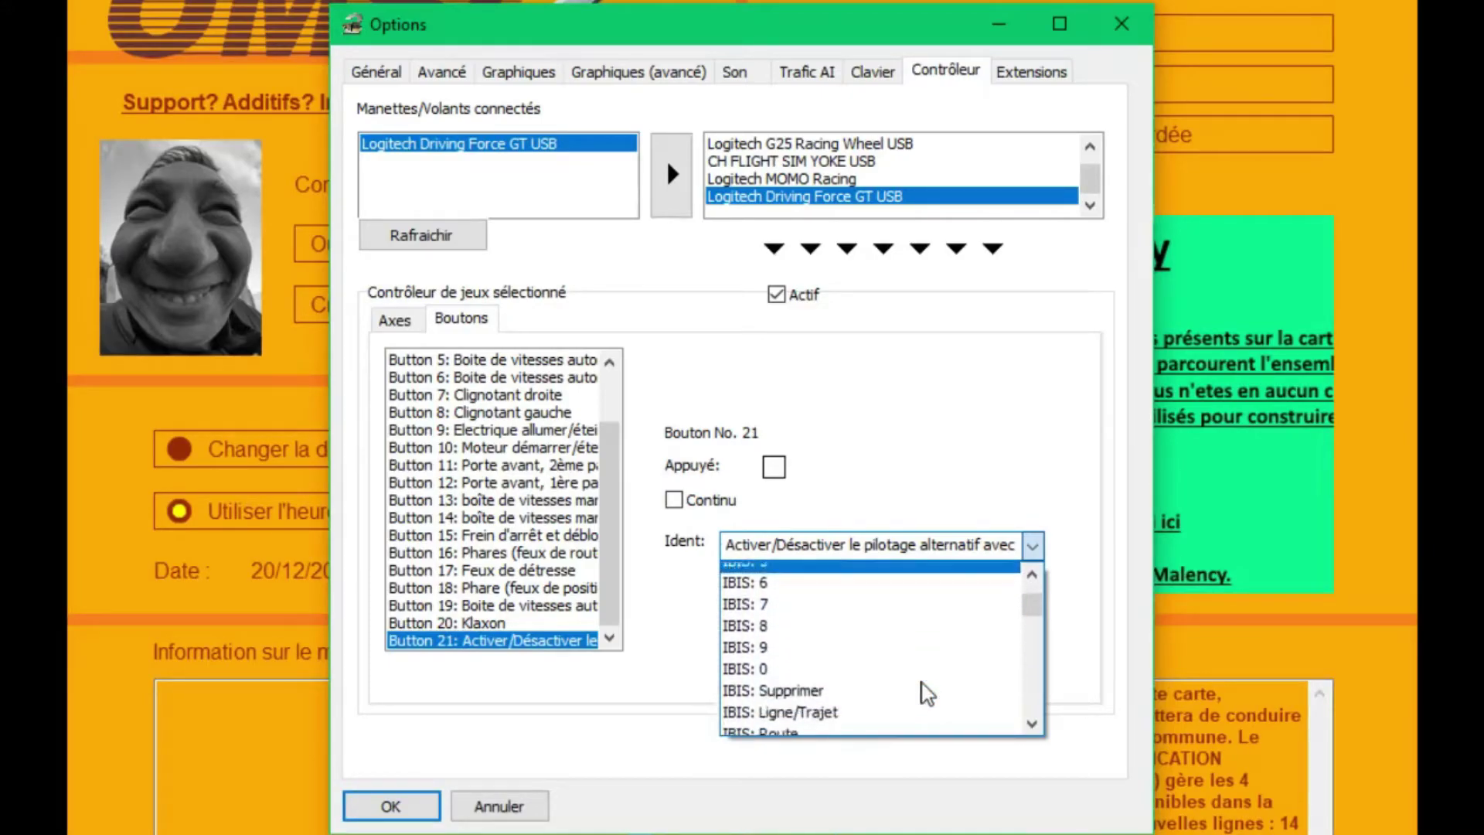
scroll(928, 688, down, 3)
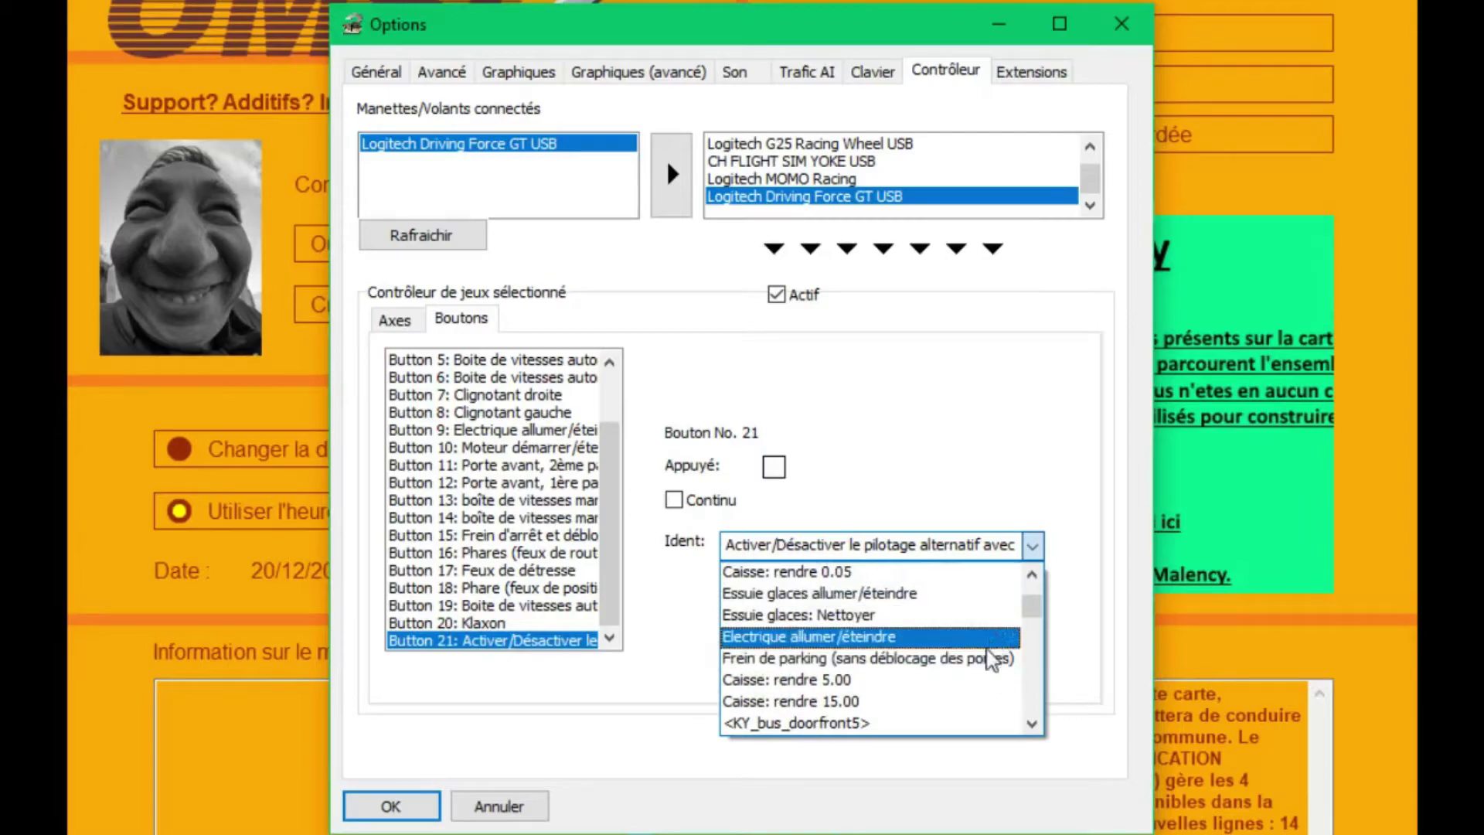
scroll(980, 649, down, 2)
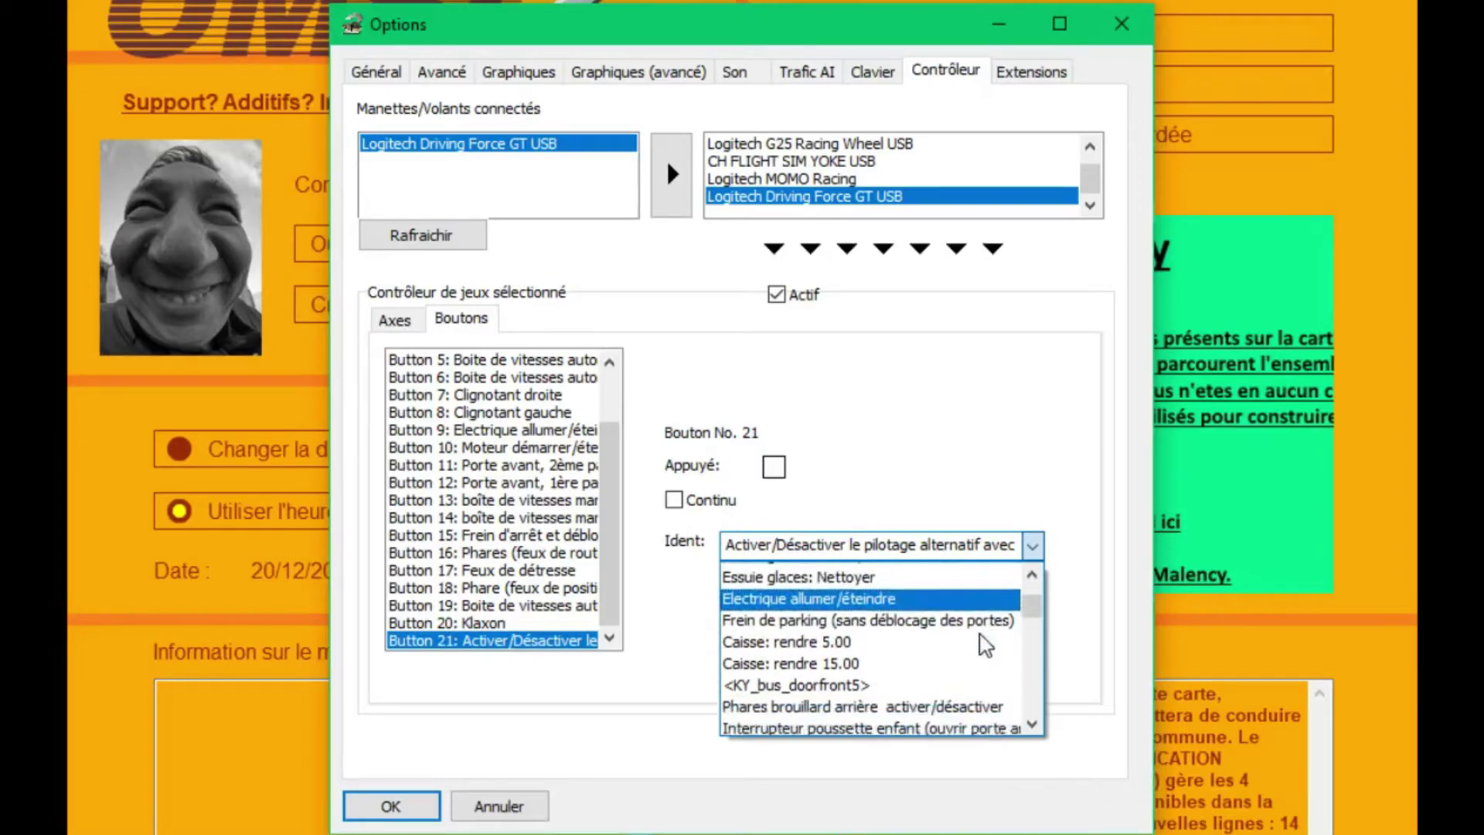
scroll(982, 651, down, 2)
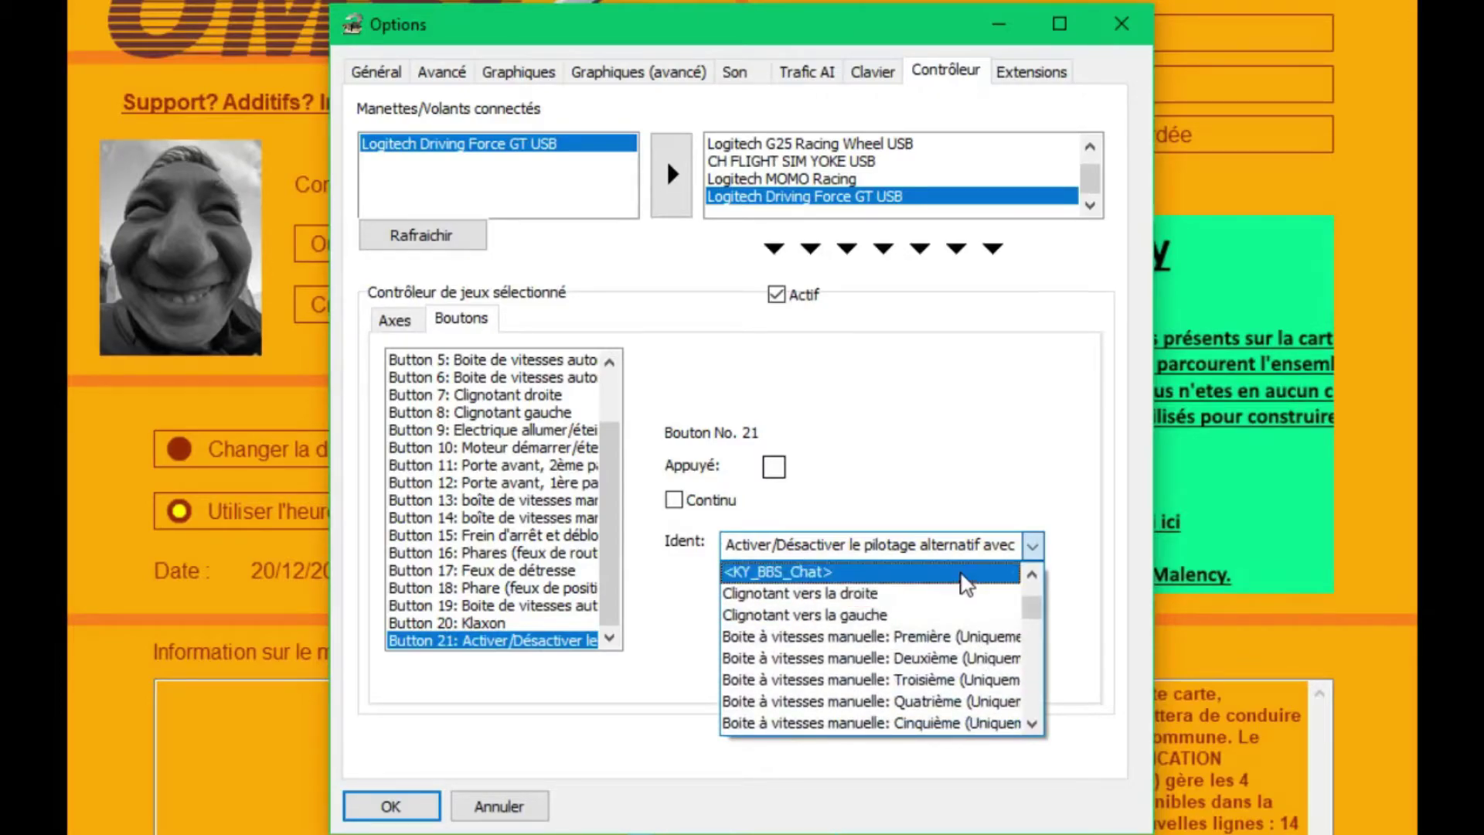
scroll(959, 587, down, 3)
scroll(959, 617, down, 6)
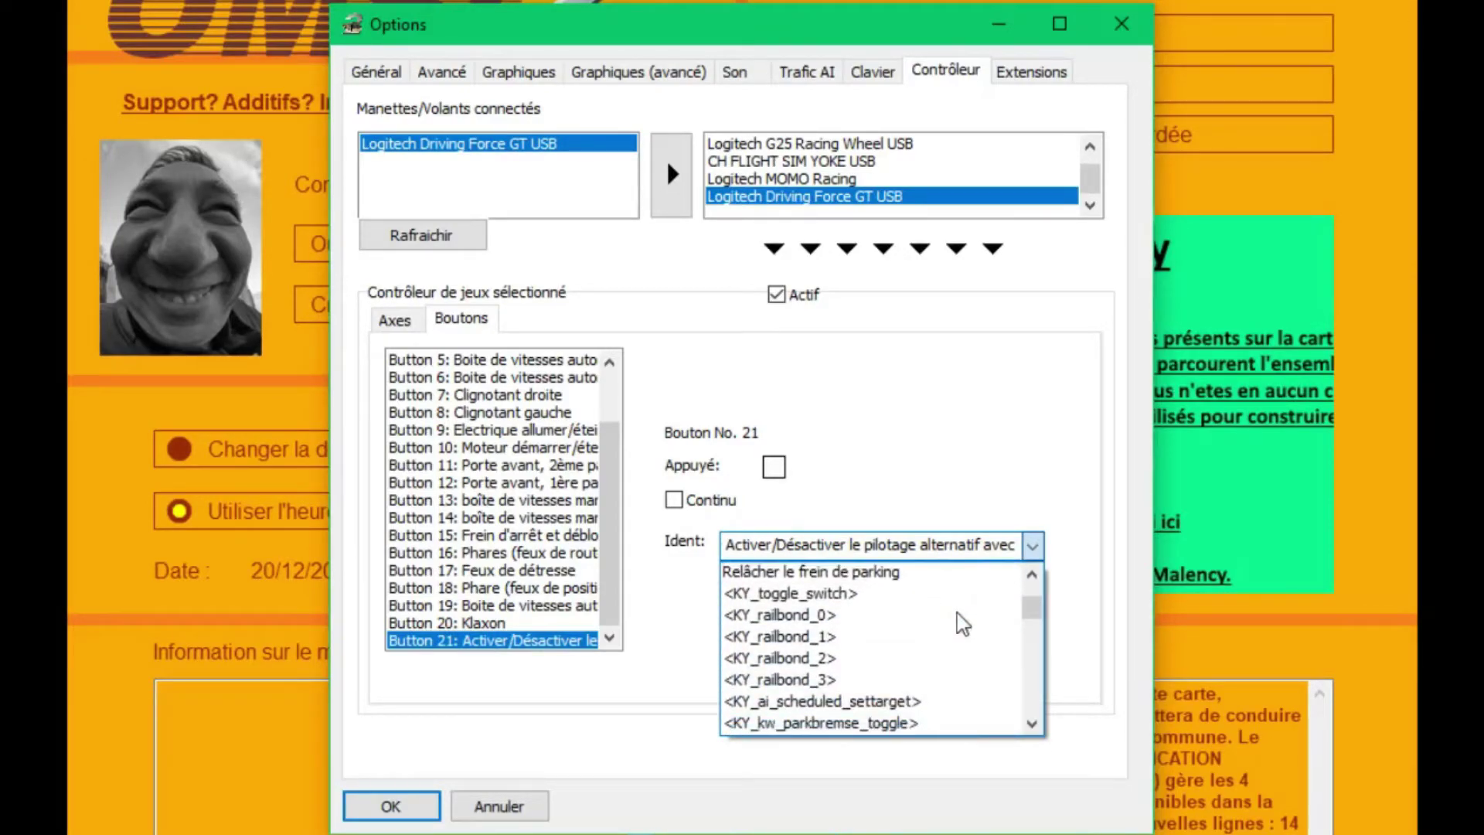
scroll(959, 615, up, 2)
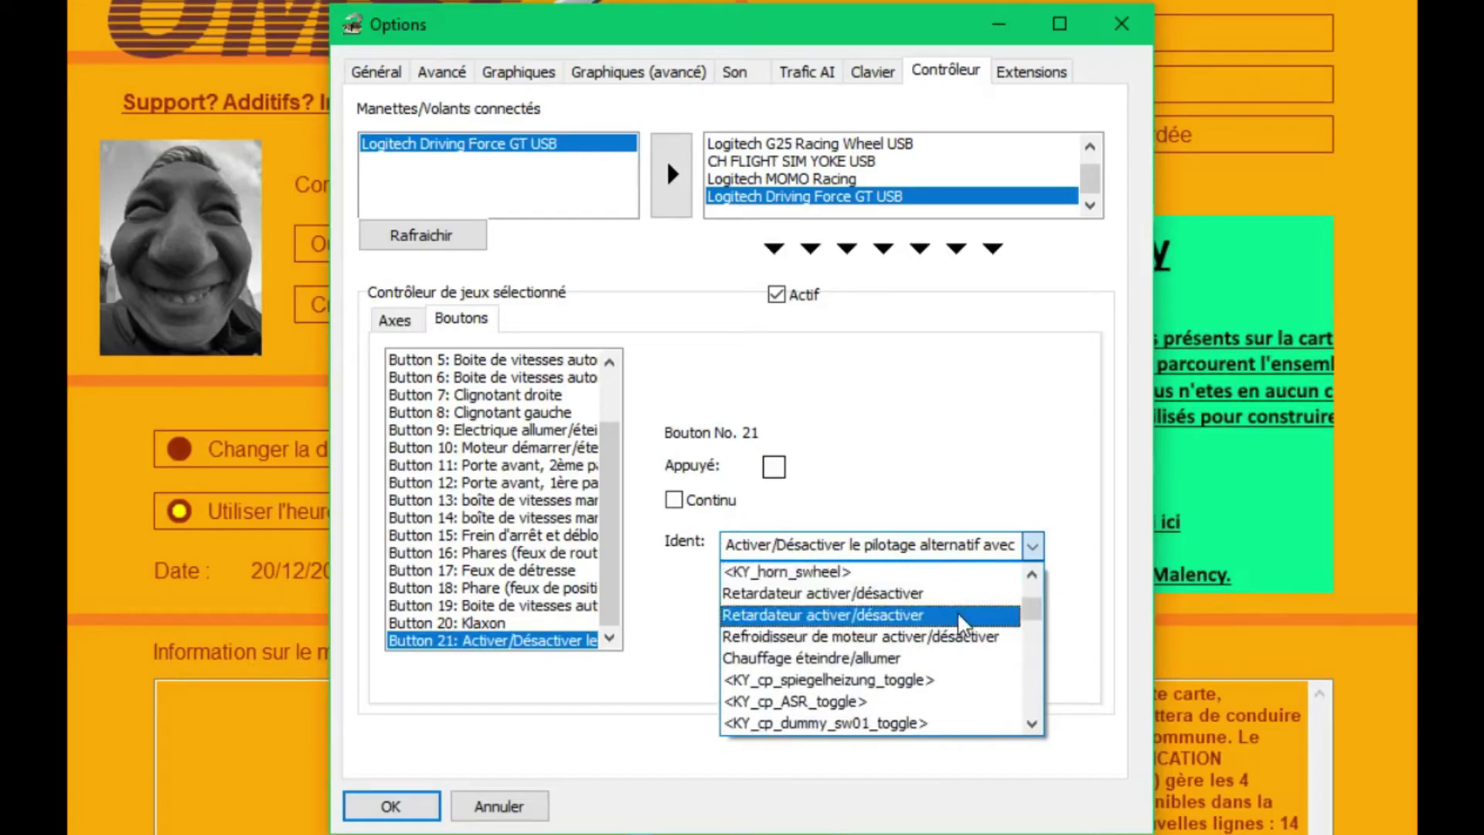
scroll(963, 647, down, 6)
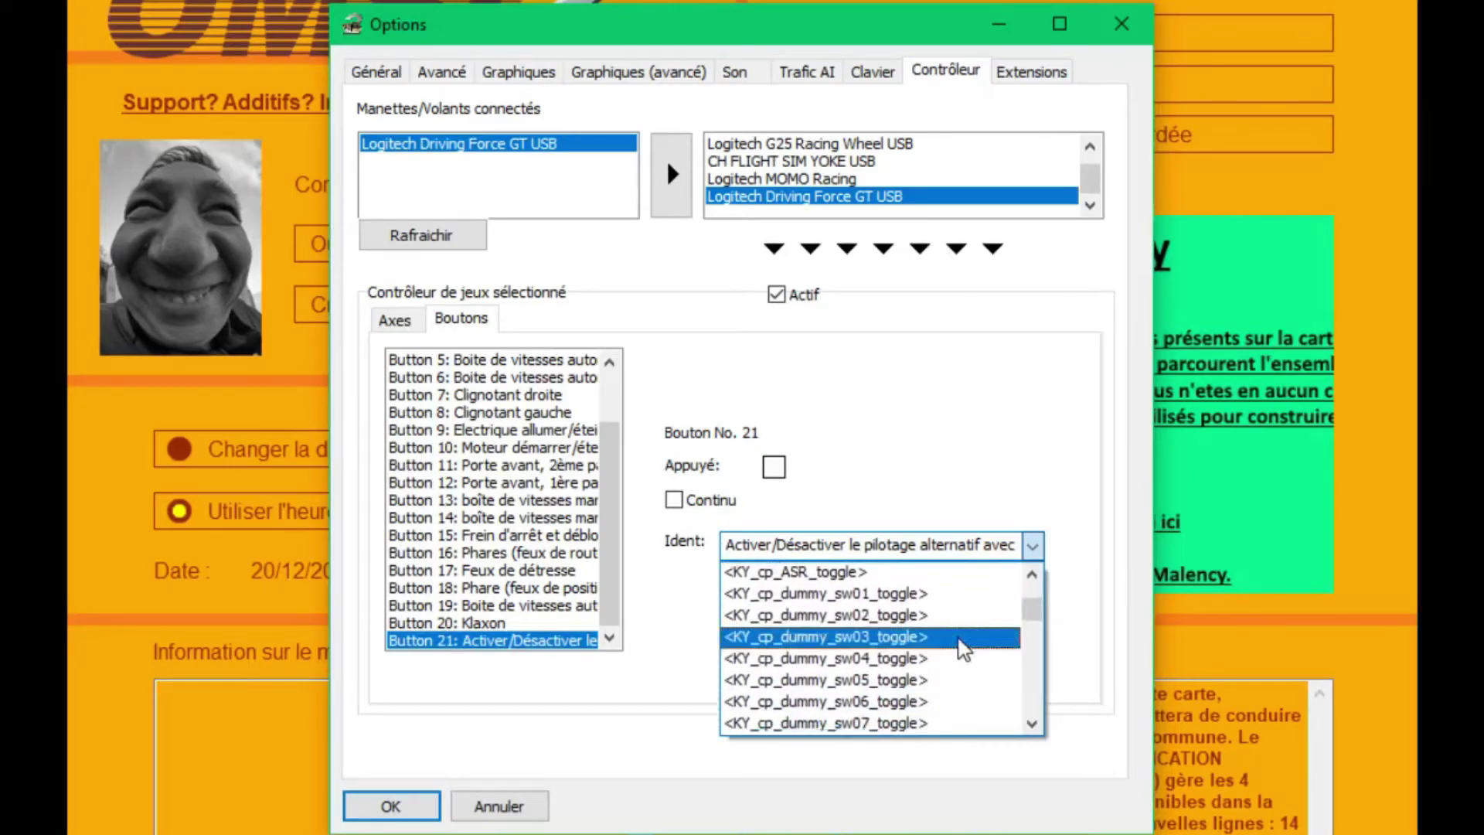
scroll(962, 647, down, 5)
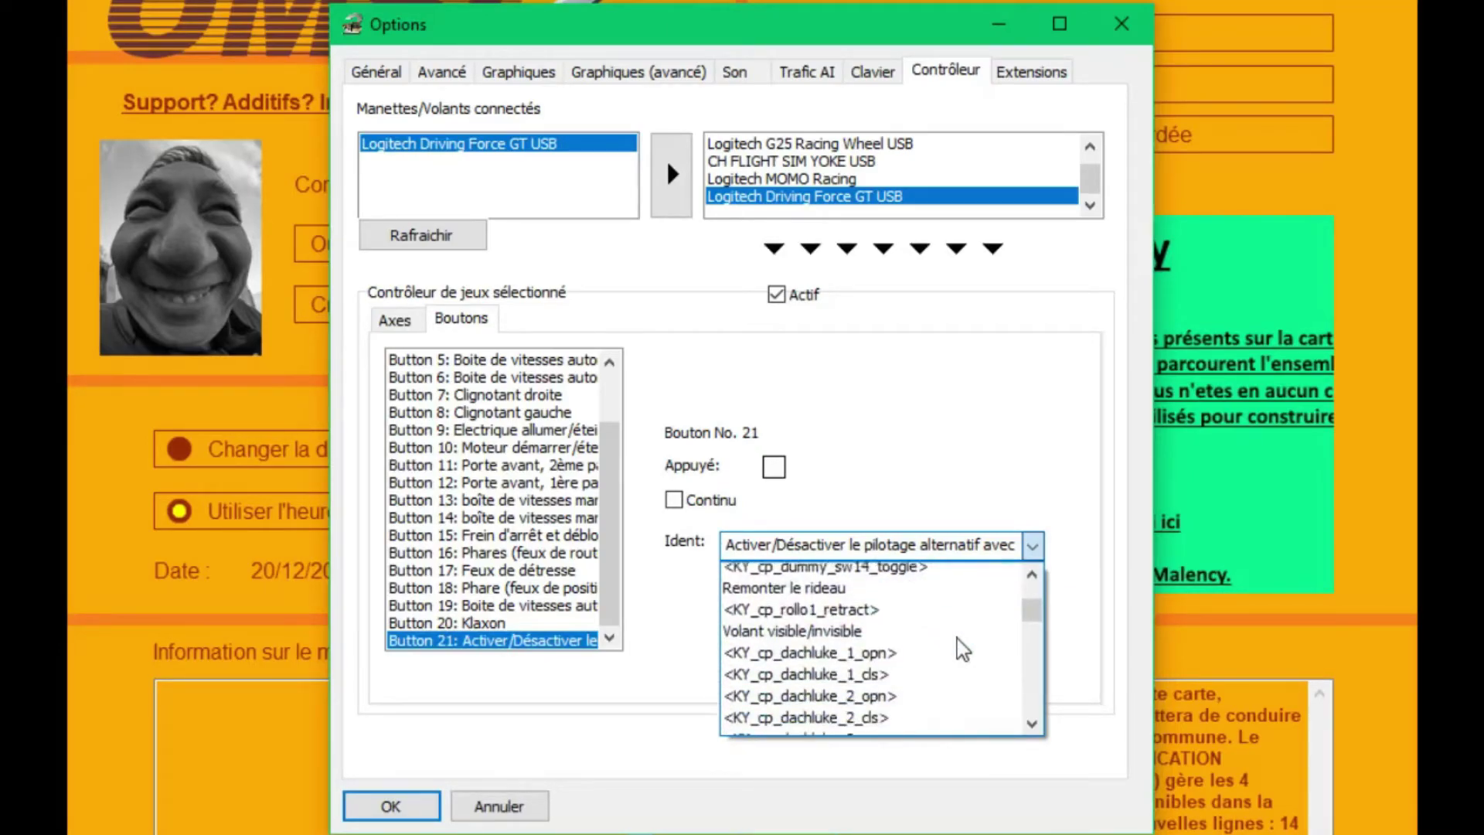
scroll(958, 647, down, 5)
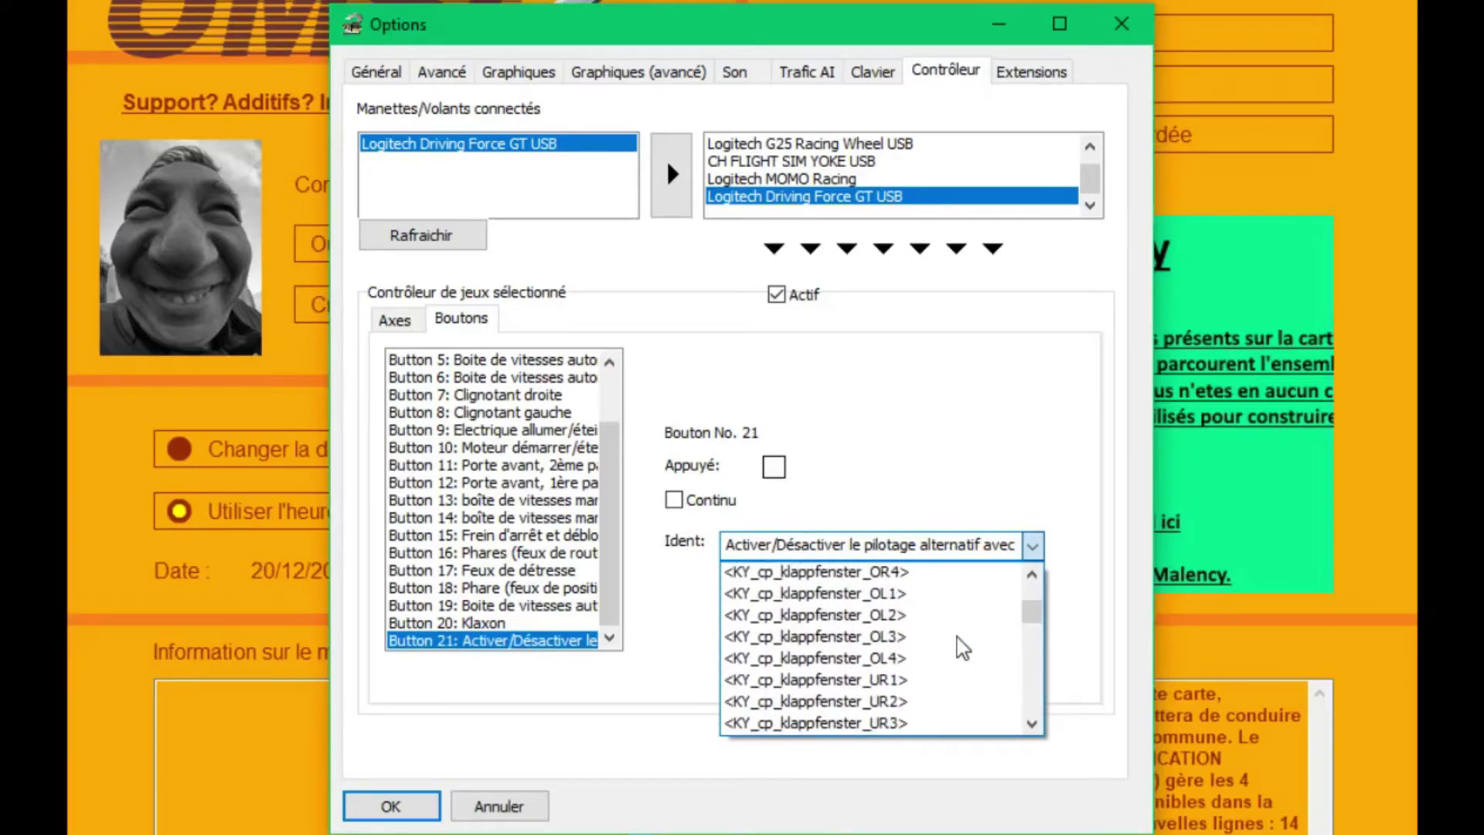
scroll(961, 646, down, 2)
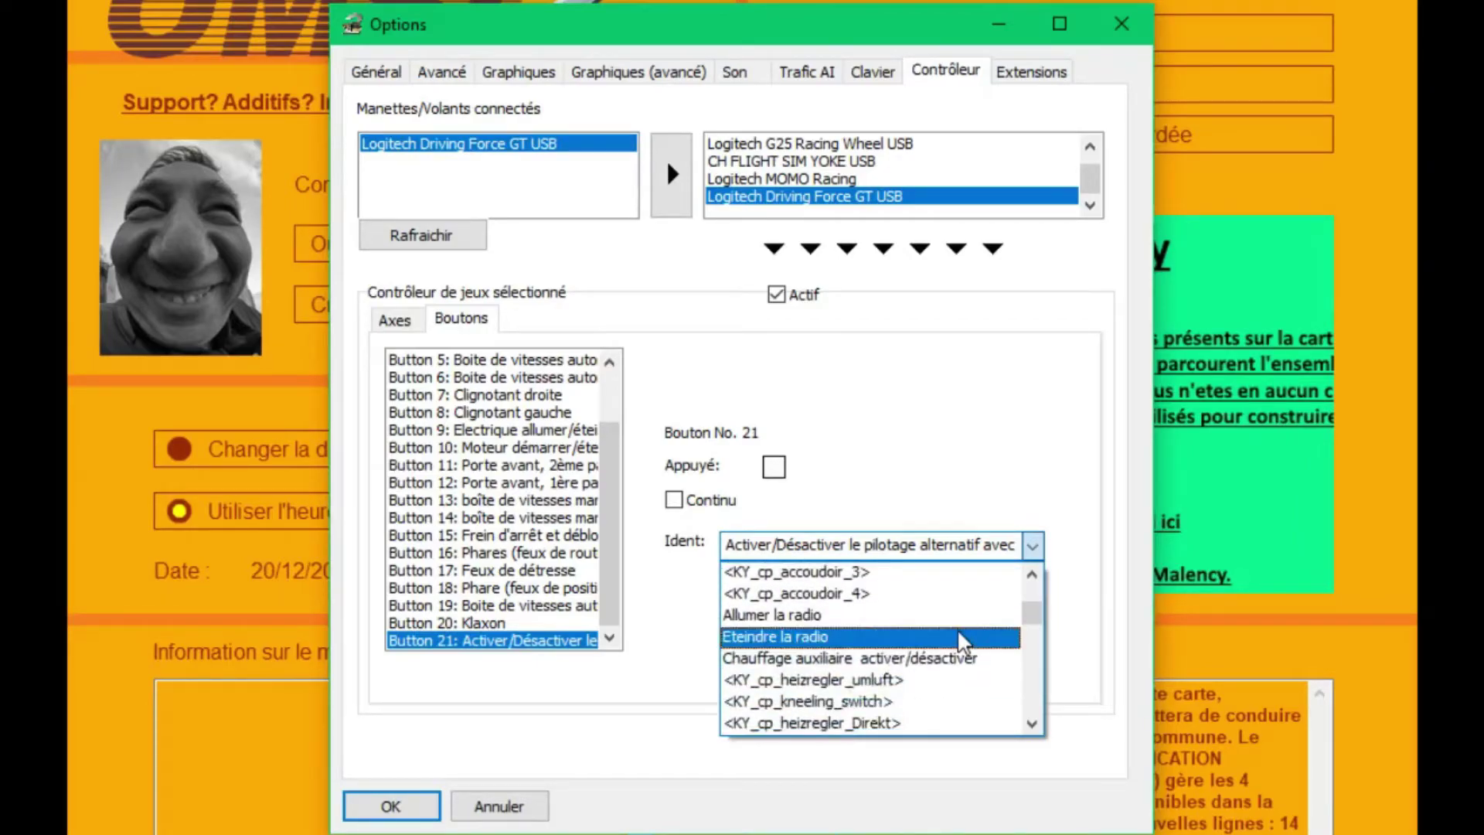
scroll(976, 634, down, 3)
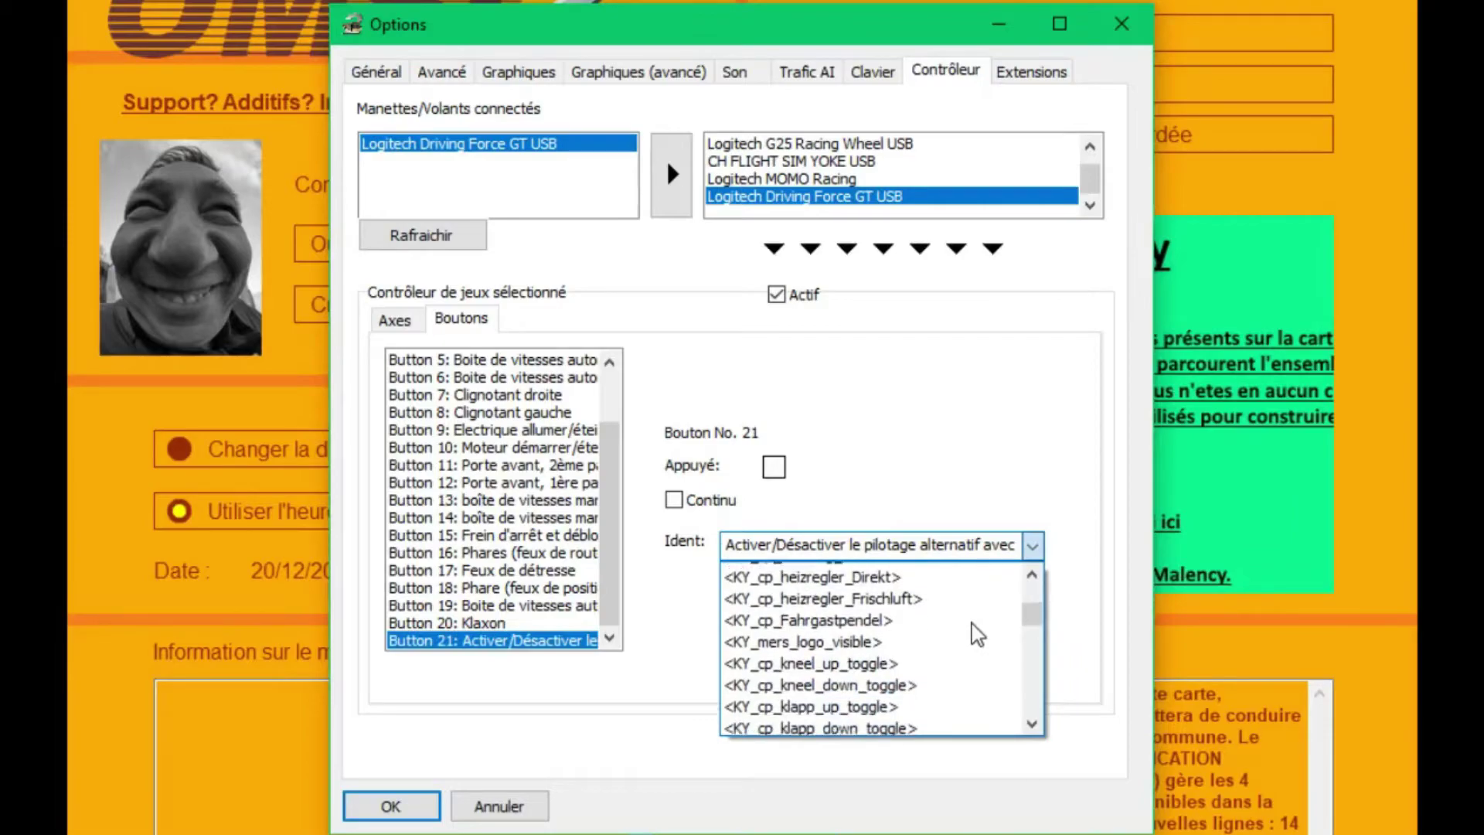
scroll(976, 634, down, 4)
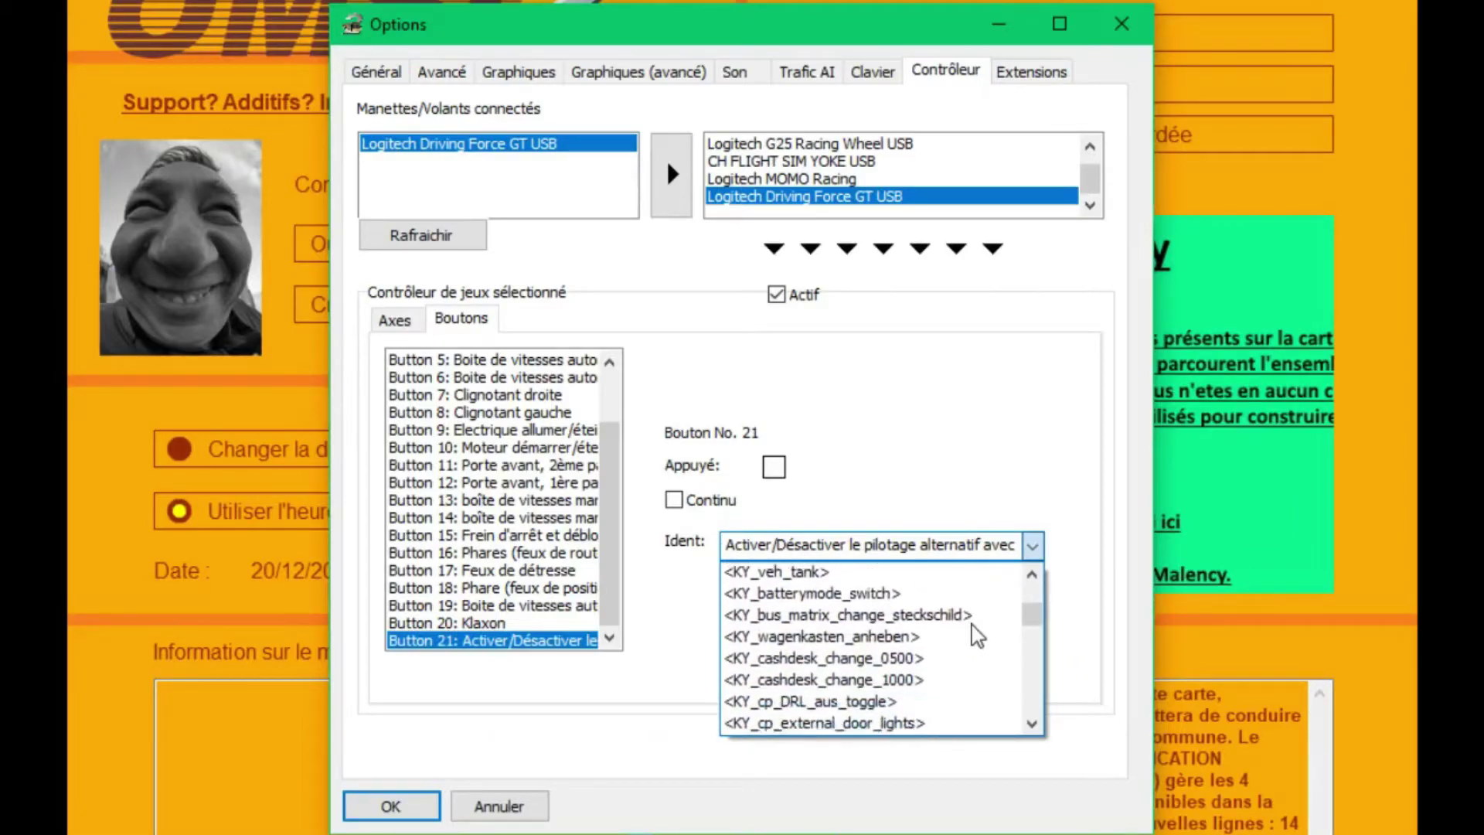
scroll(973, 634, up, 9)
scroll(973, 635, up, 8)
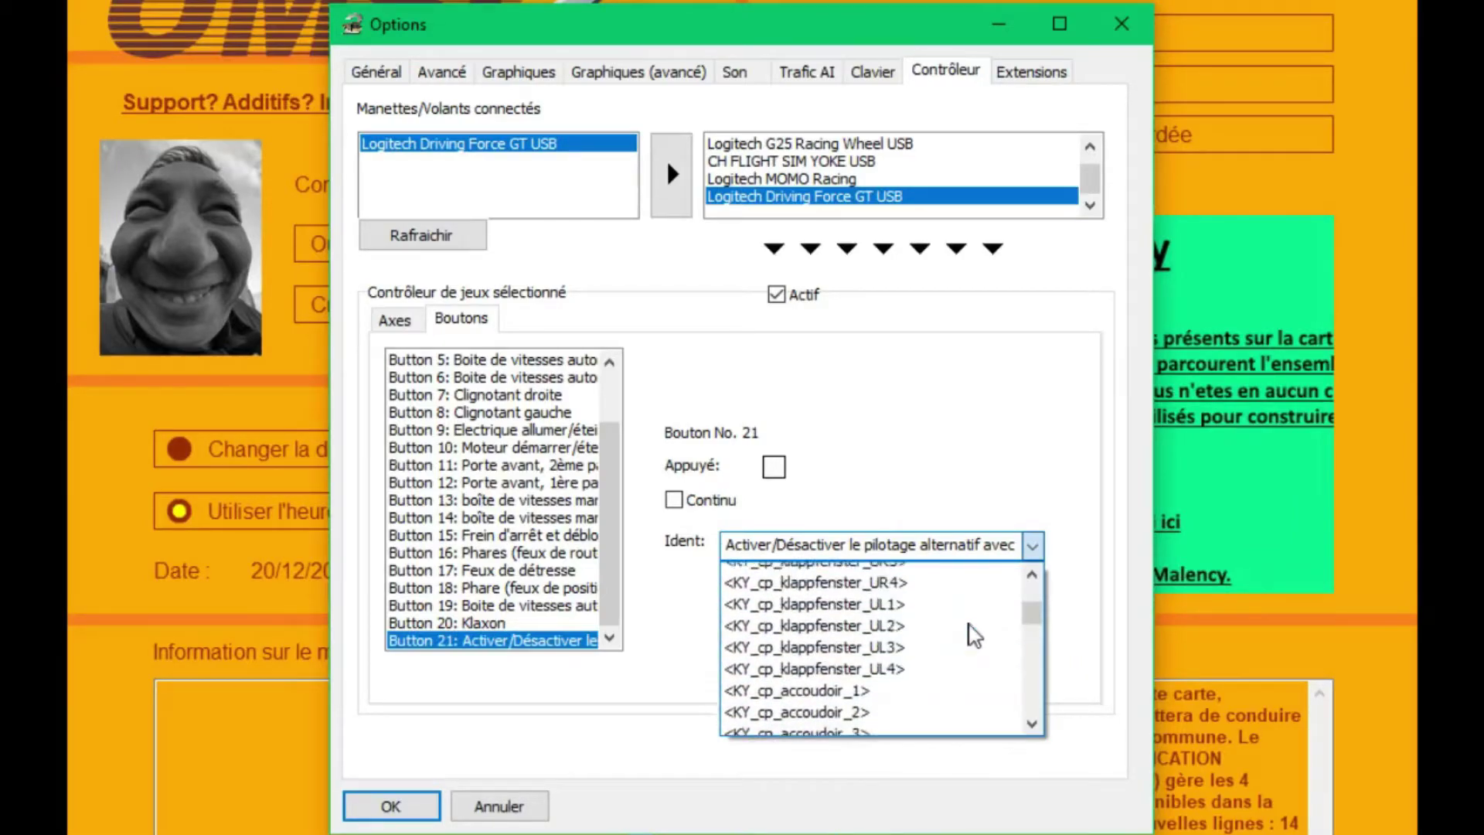
scroll(963, 611, up, 4)
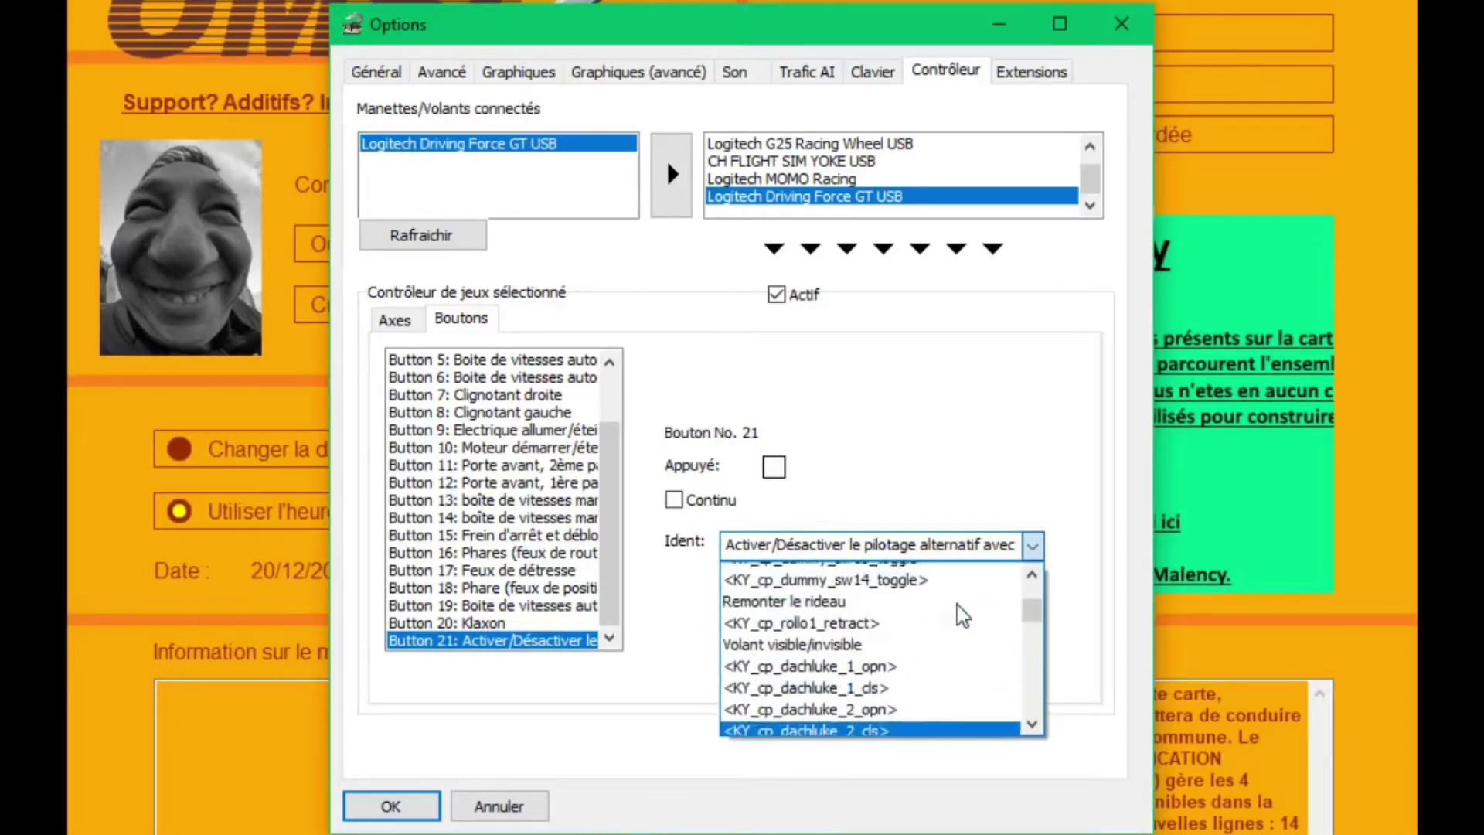
scroll(939, 686, down, 2)
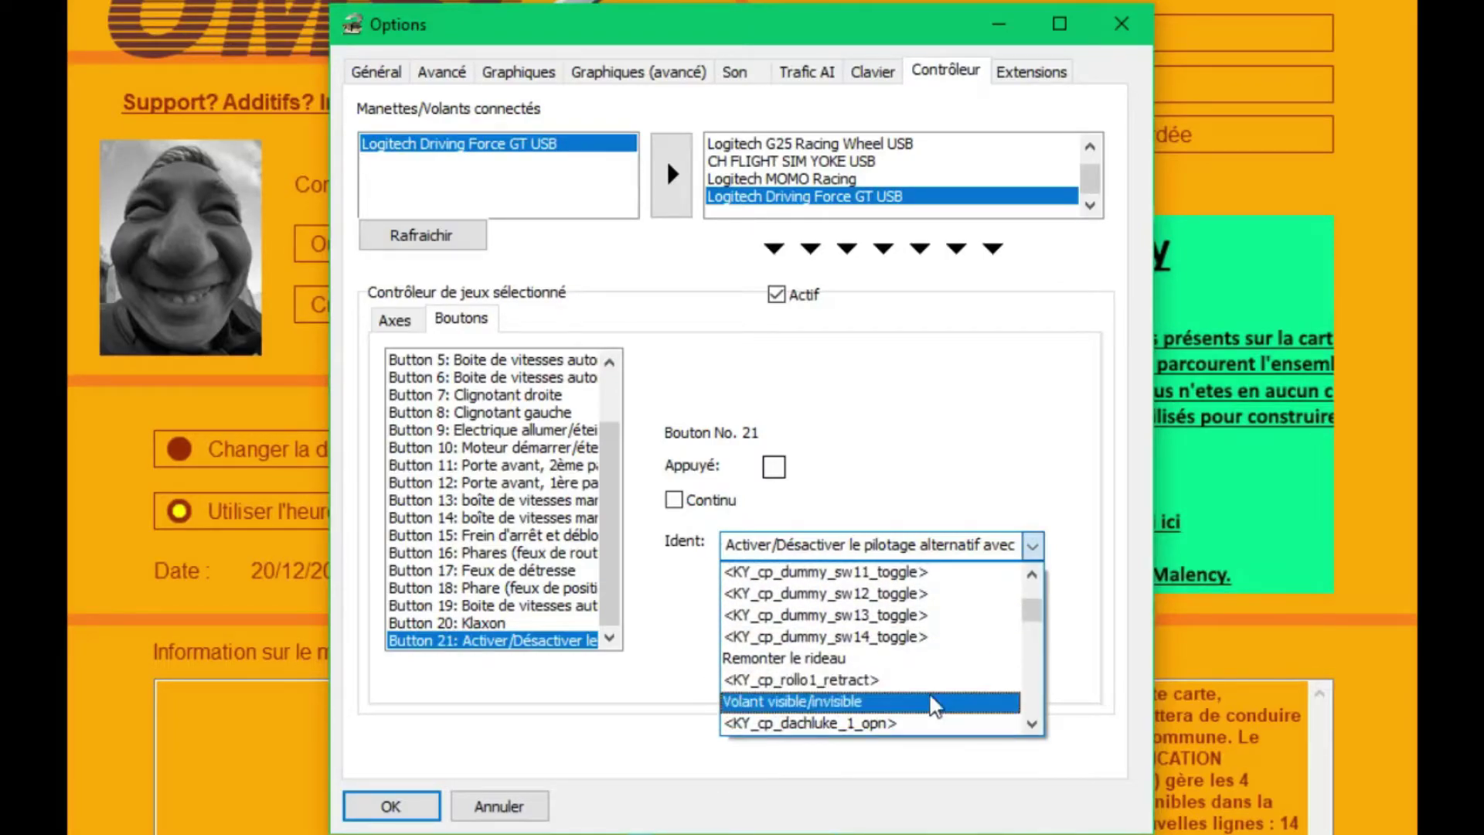
click(943, 701)
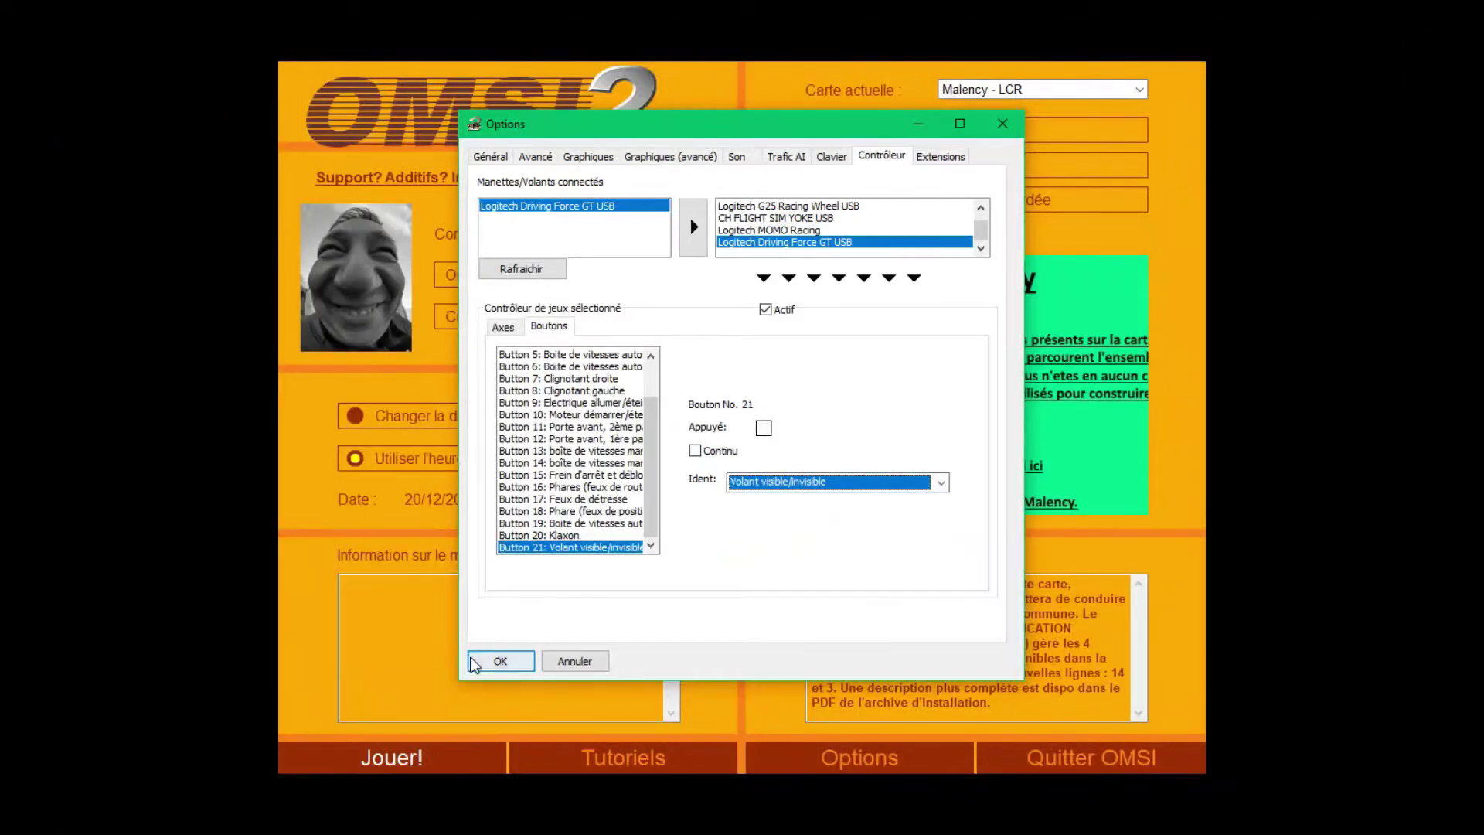
click(475, 663)
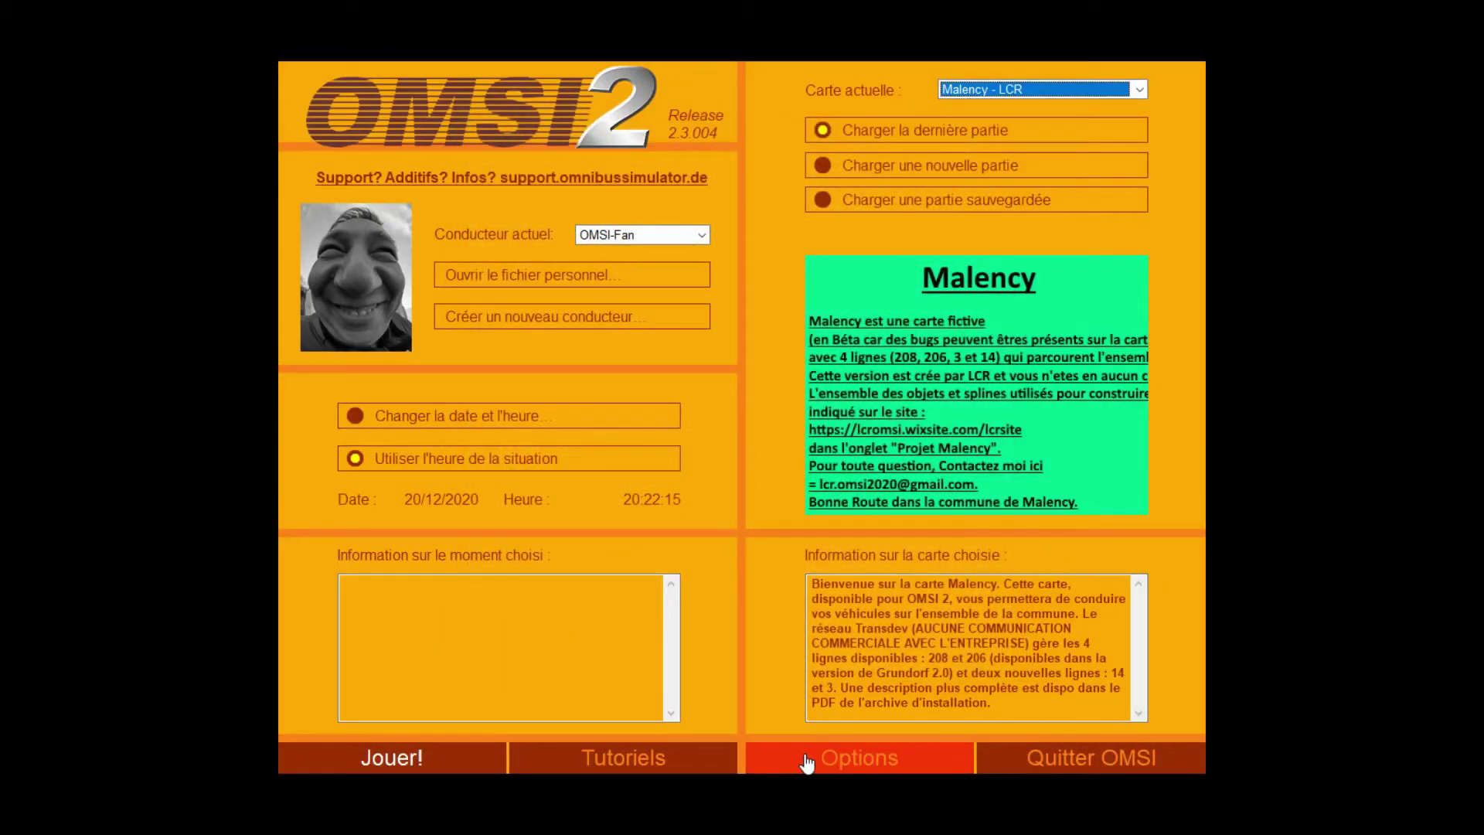
- Choose to load a new game on the Malency - LCR map and set its start to the current time
click(882, 166)
click(625, 426)
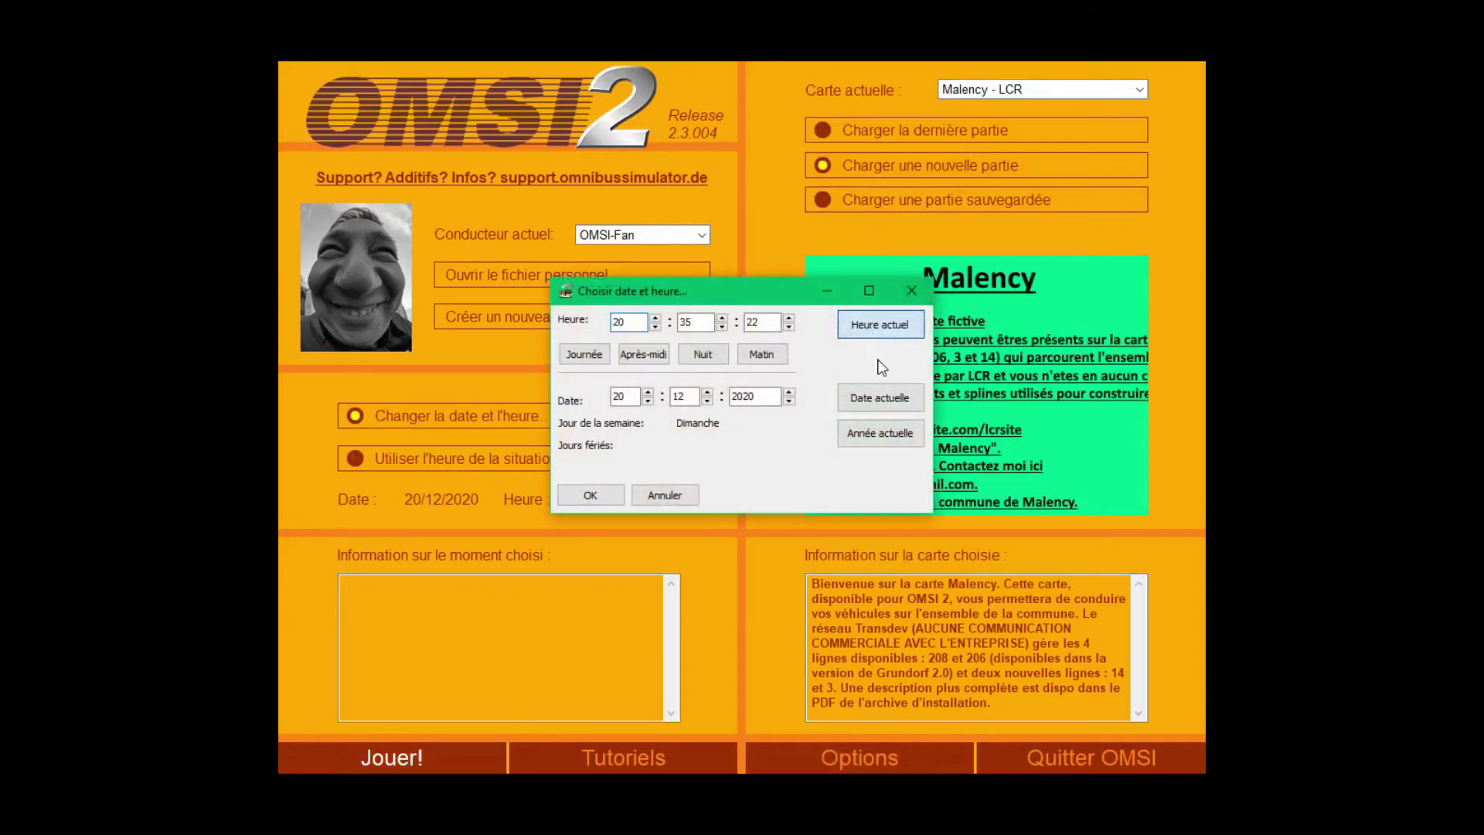
click(585, 495)
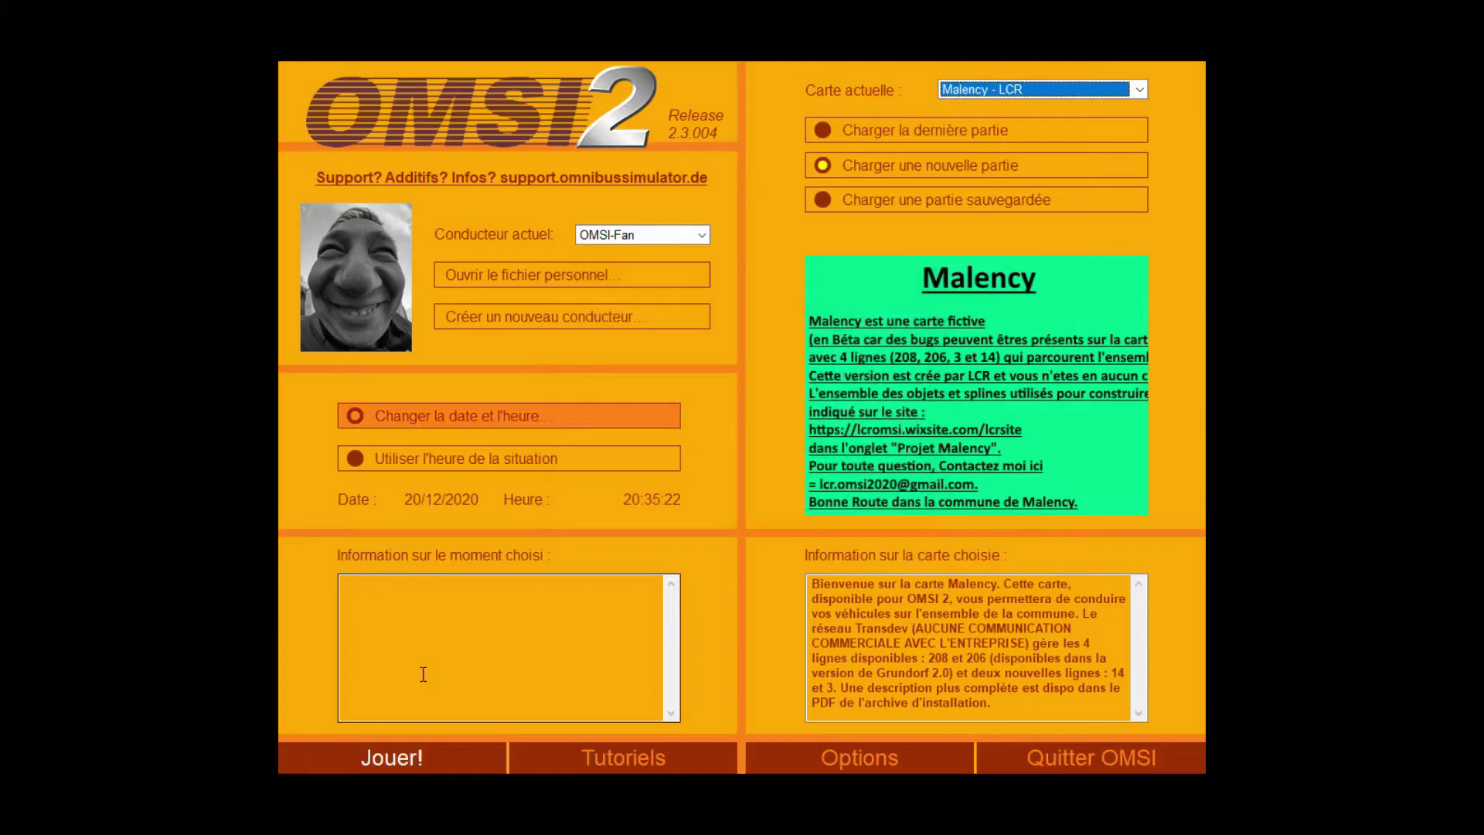
- Switch to OBS, set the desktop audio level to -44.7 dB, and set the system speaker volume to 20
key(super)
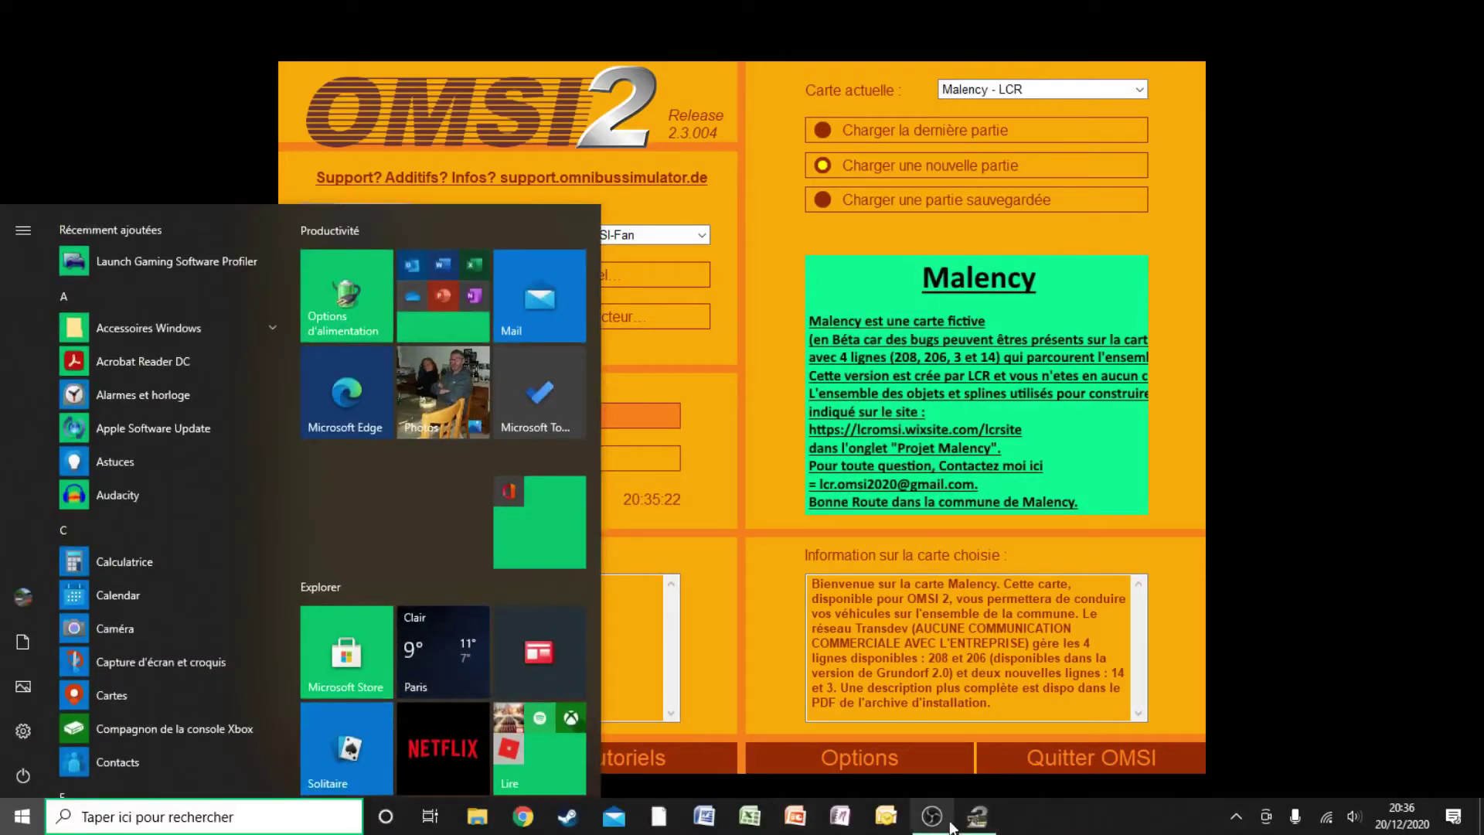
click(933, 816)
drag(887, 690, 650, 690)
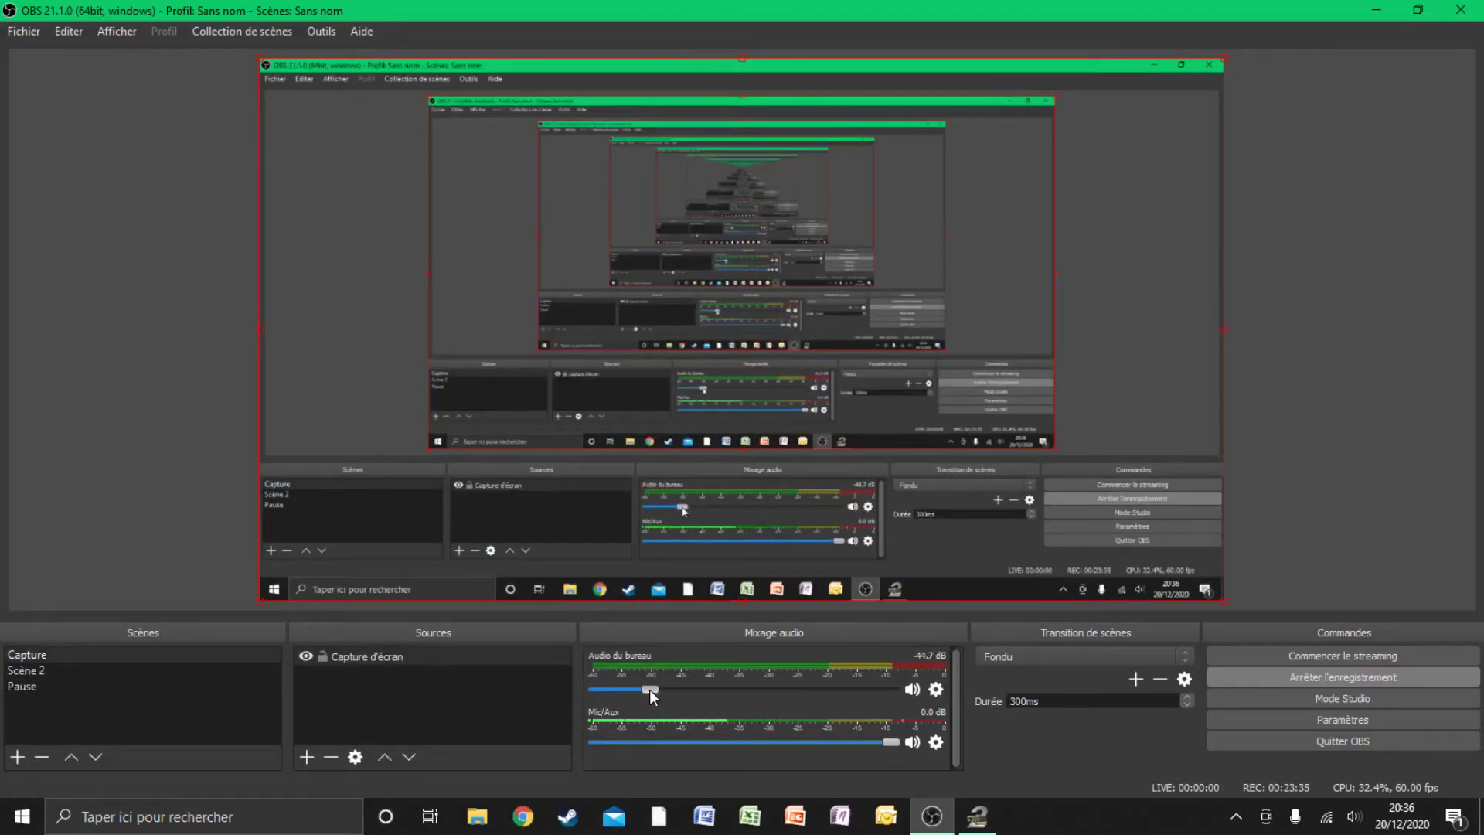
click(1353, 817)
scroll(1330, 773, up, 1)
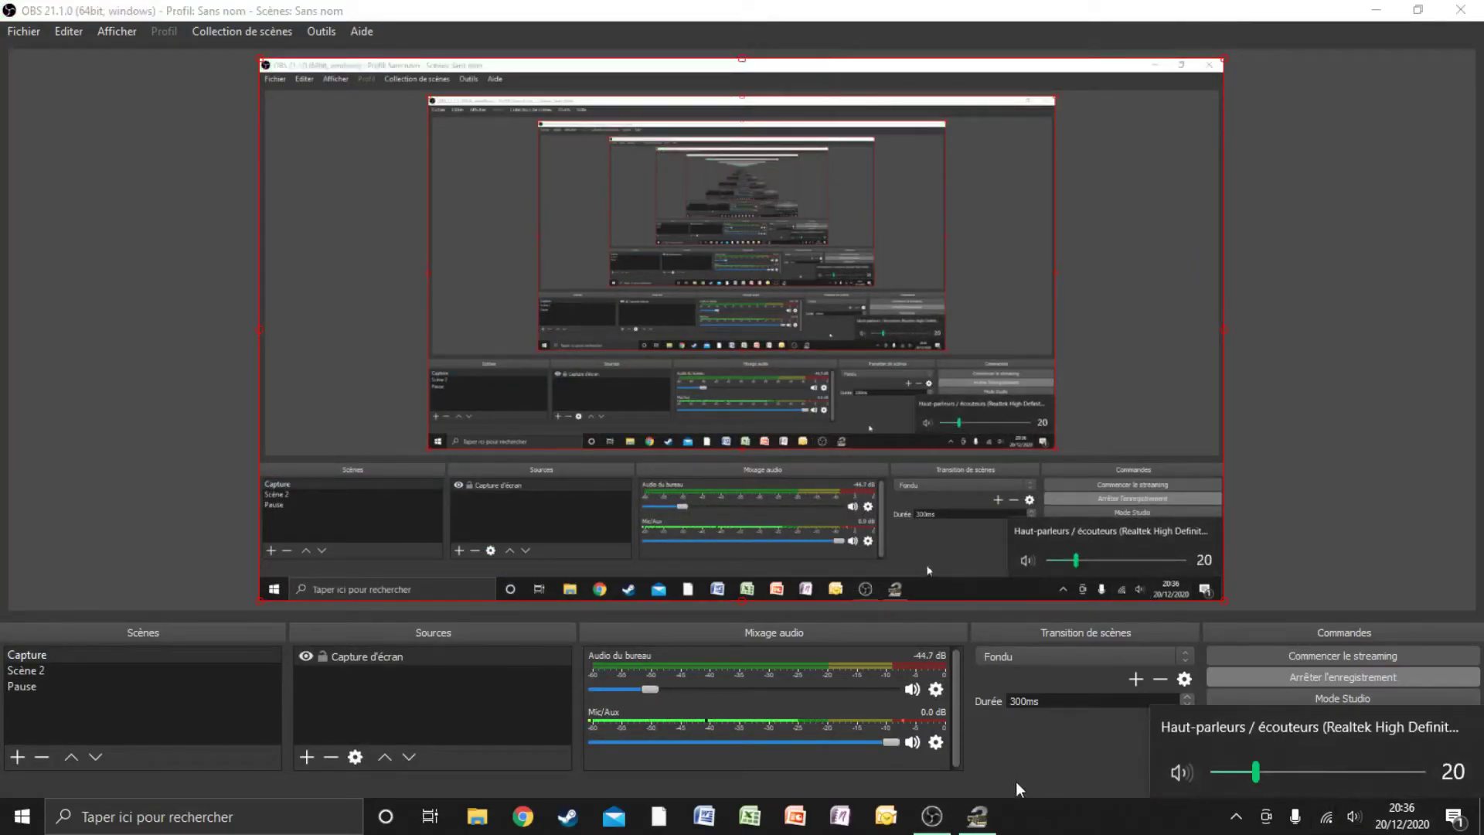
- Switch back to OMSI 2 and start the new game from the "Dépot" starting point
click(977, 817)
click(413, 754)
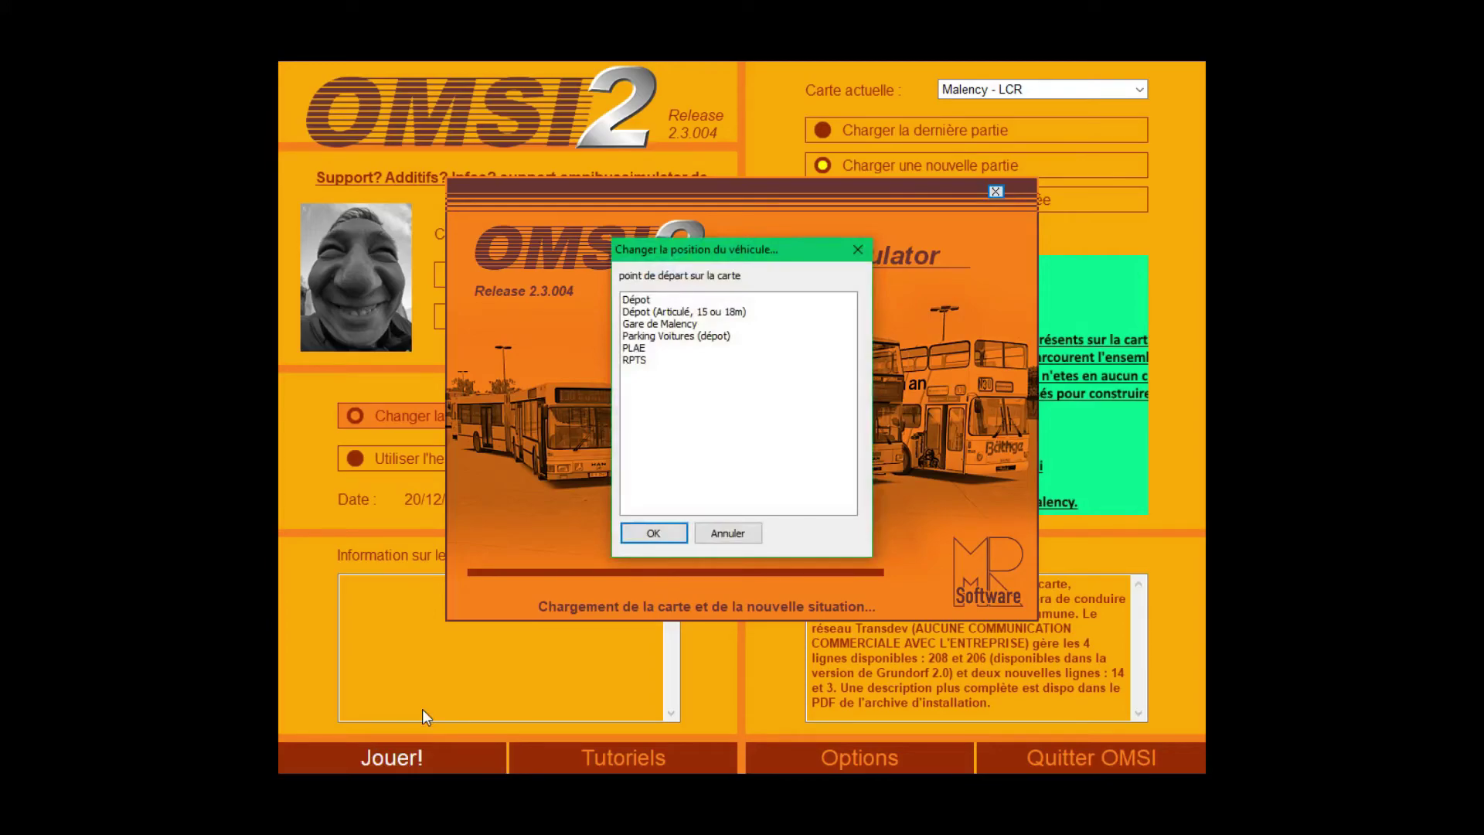
key(Down)
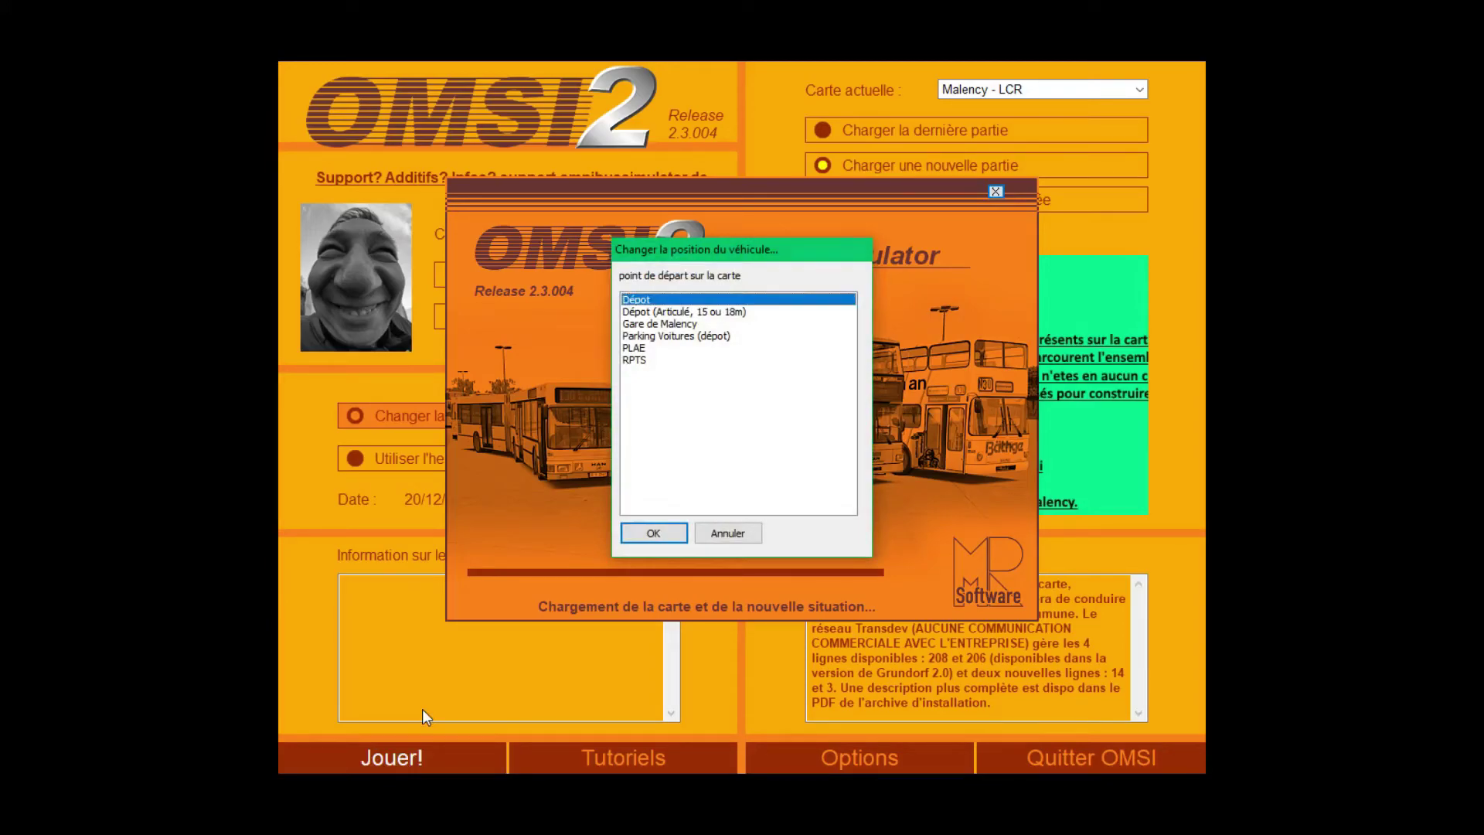
key(Return)
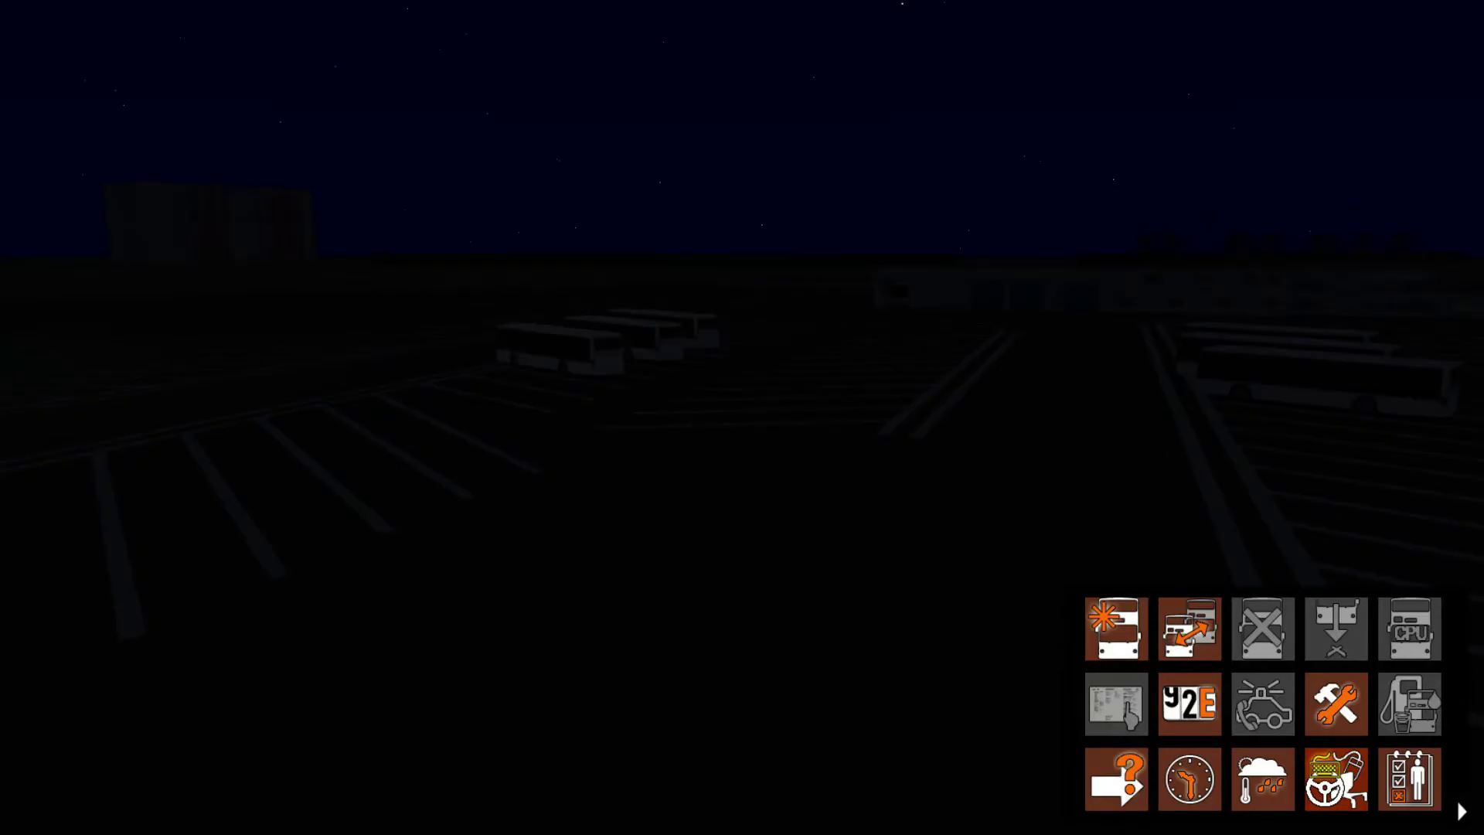
- Set the in-game time to the morning preset, "Matin", and reopen the date and time settings
click(1191, 765)
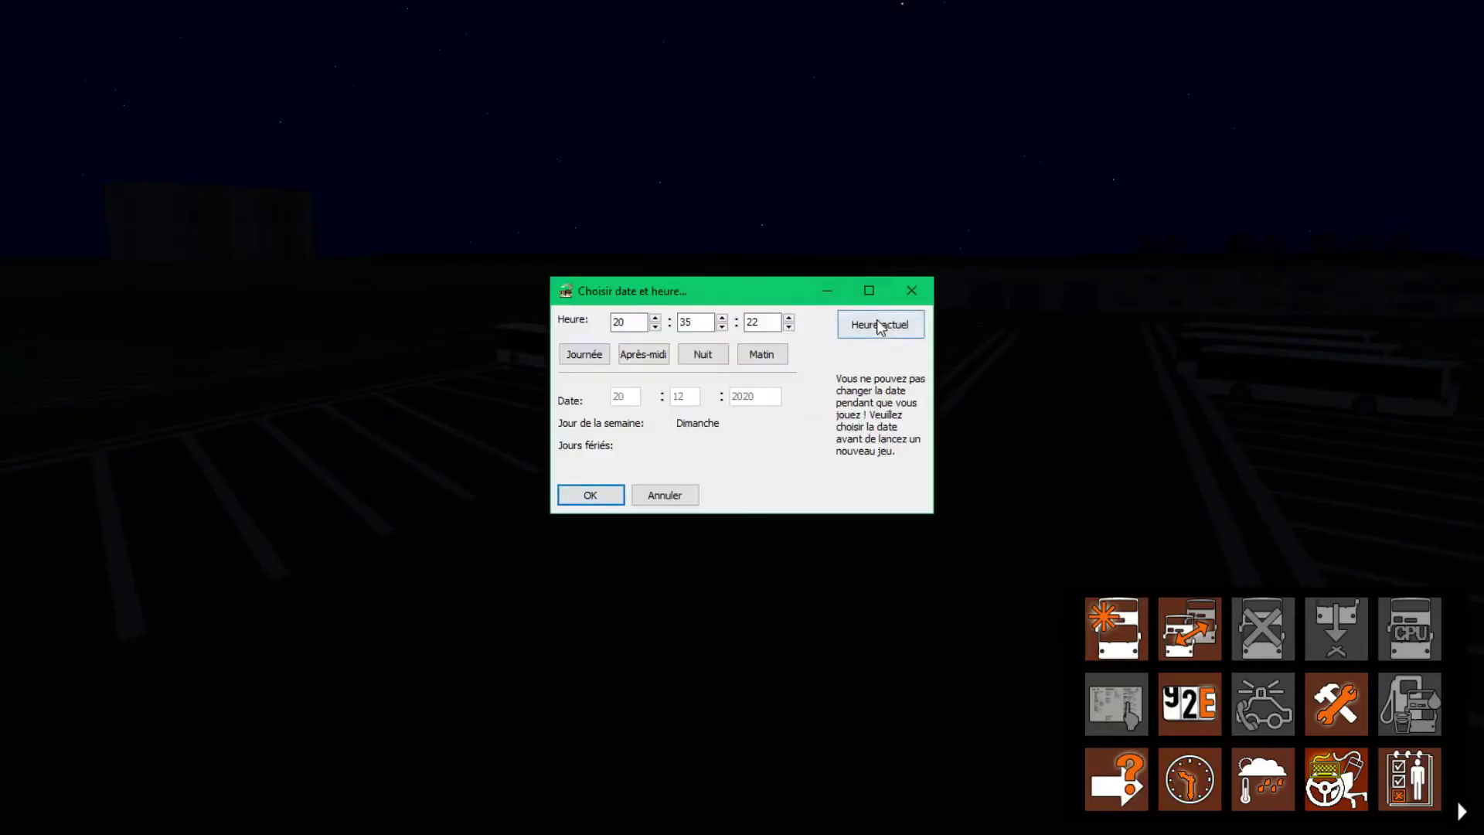
click(751, 355)
click(585, 498)
click(1194, 782)
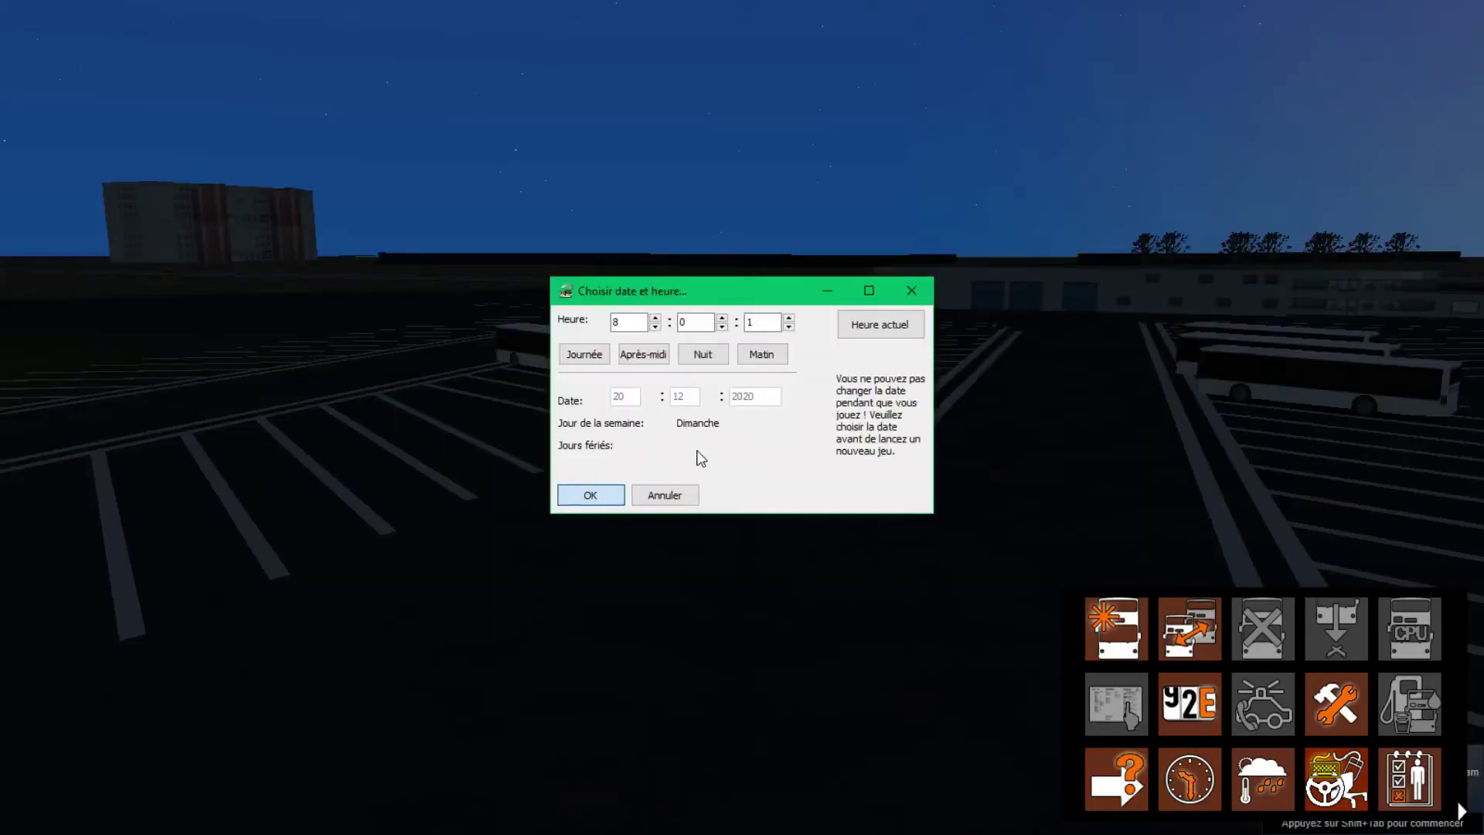